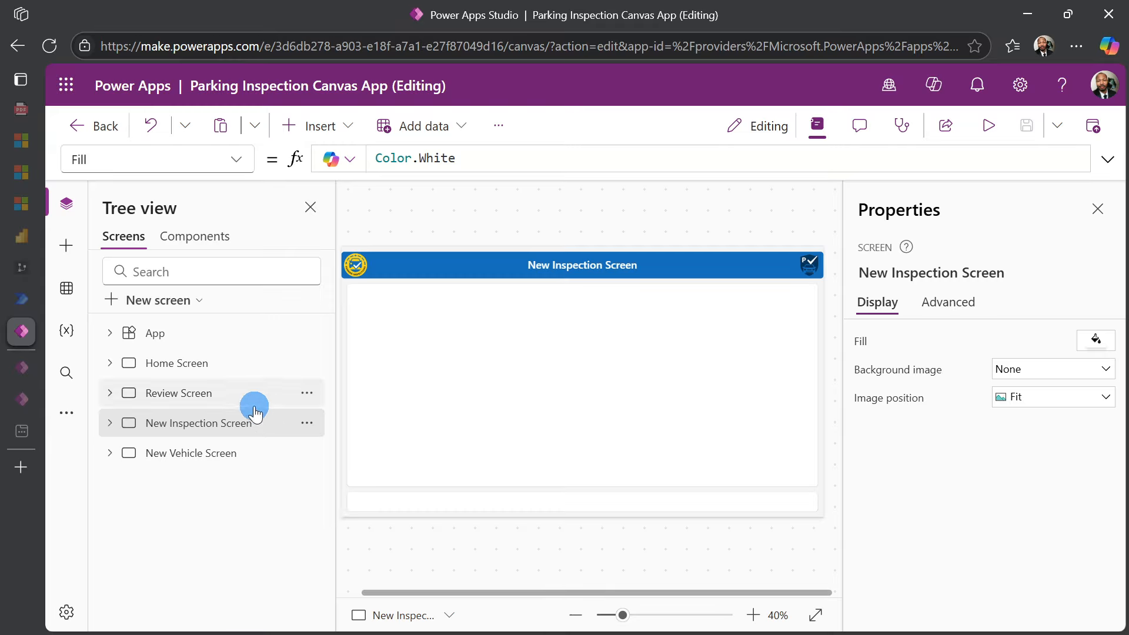
# Insert an edit form into MainContainer_2 of the New Inspection Screen and connect it to the ParkingInspectionInfos table.
pyautogui.click(109, 423)
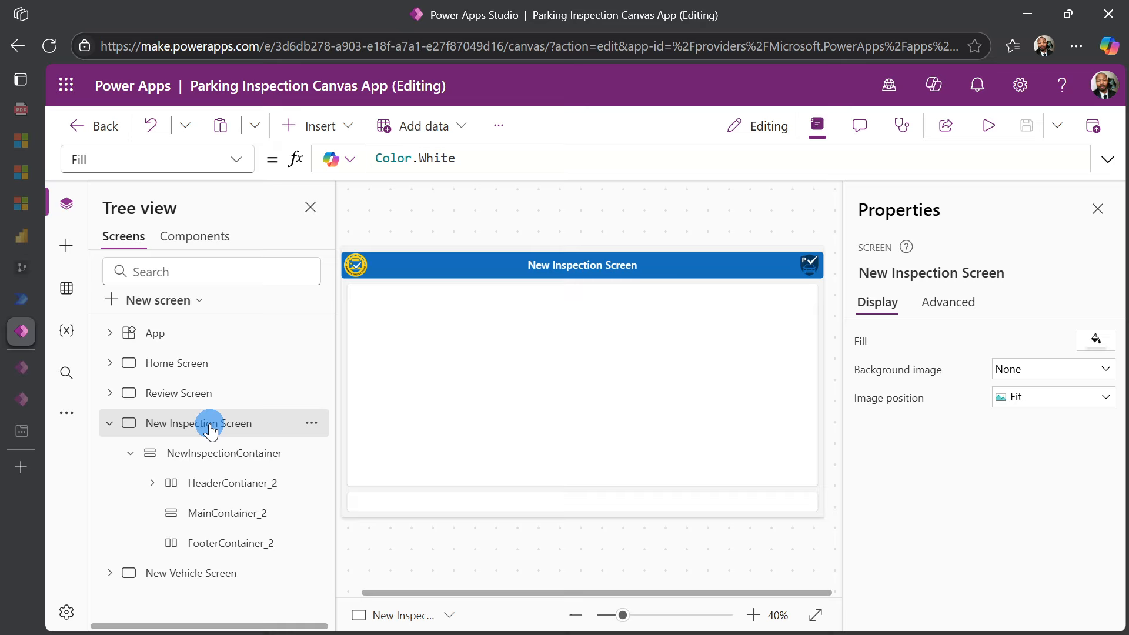
pyautogui.click(219, 486)
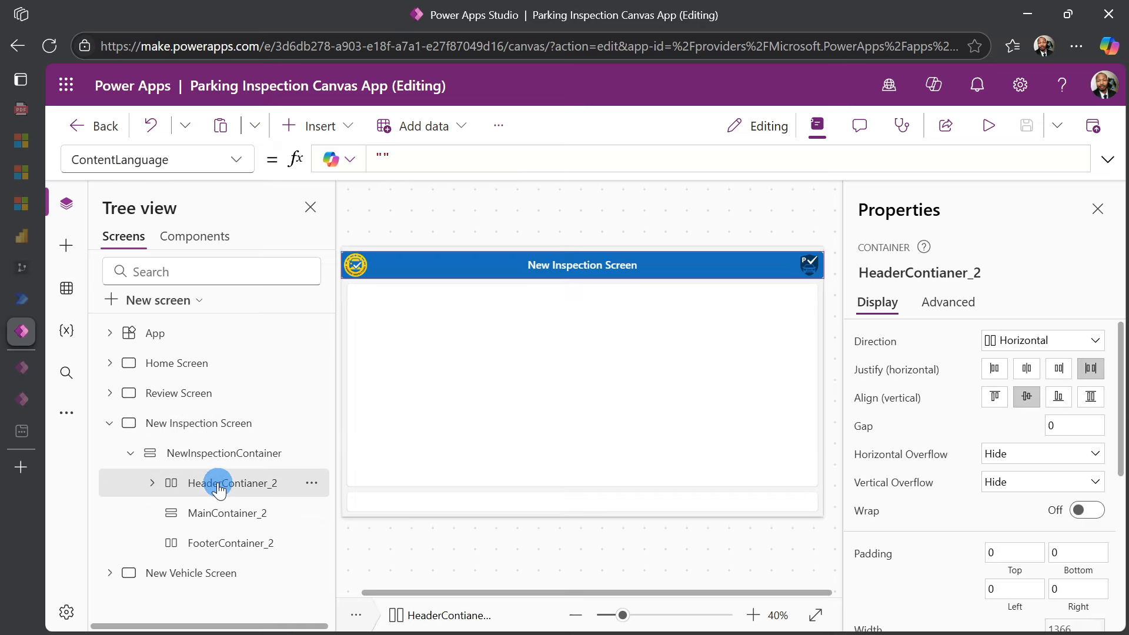
pyautogui.click(229, 516)
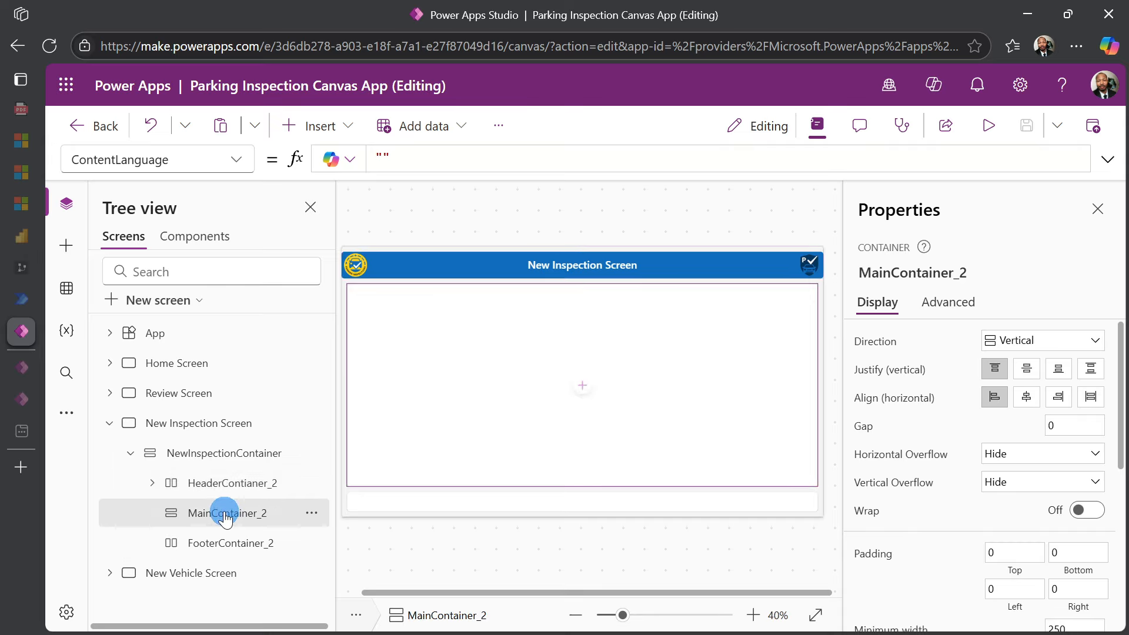
pyautogui.click(504, 419)
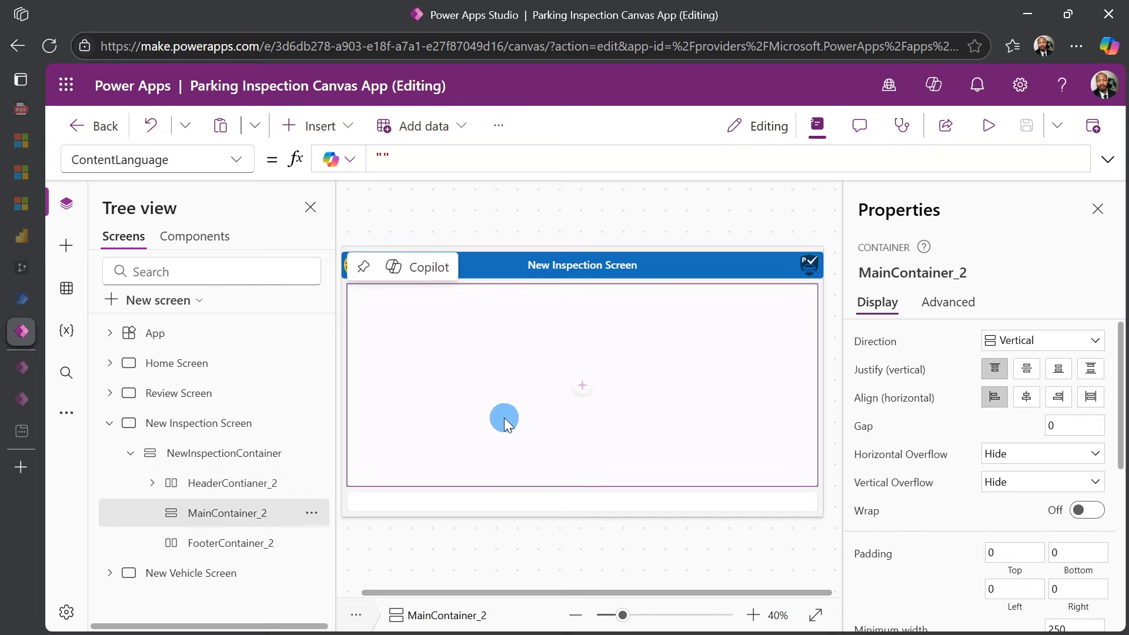
pyautogui.click(583, 387)
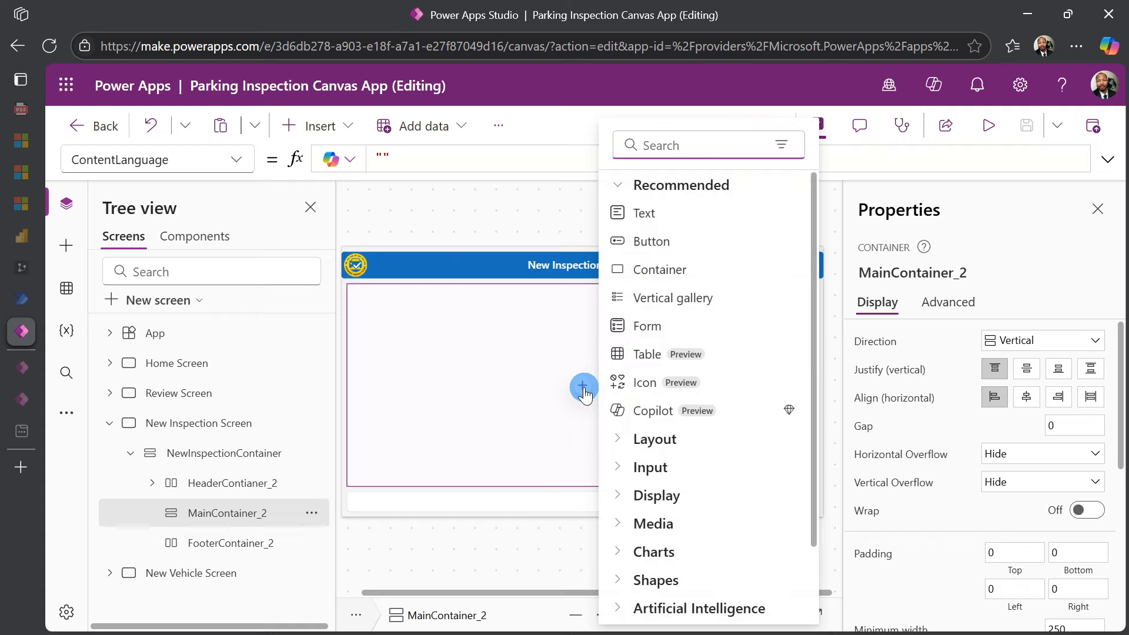
pyautogui.click(624, 326)
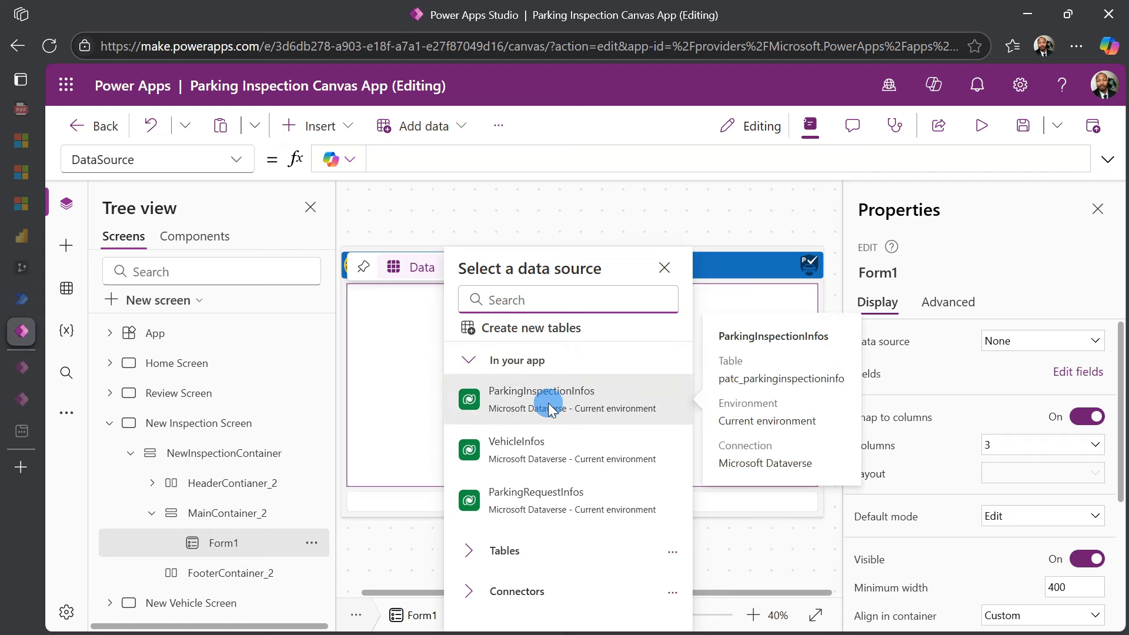
pyautogui.click(541, 399)
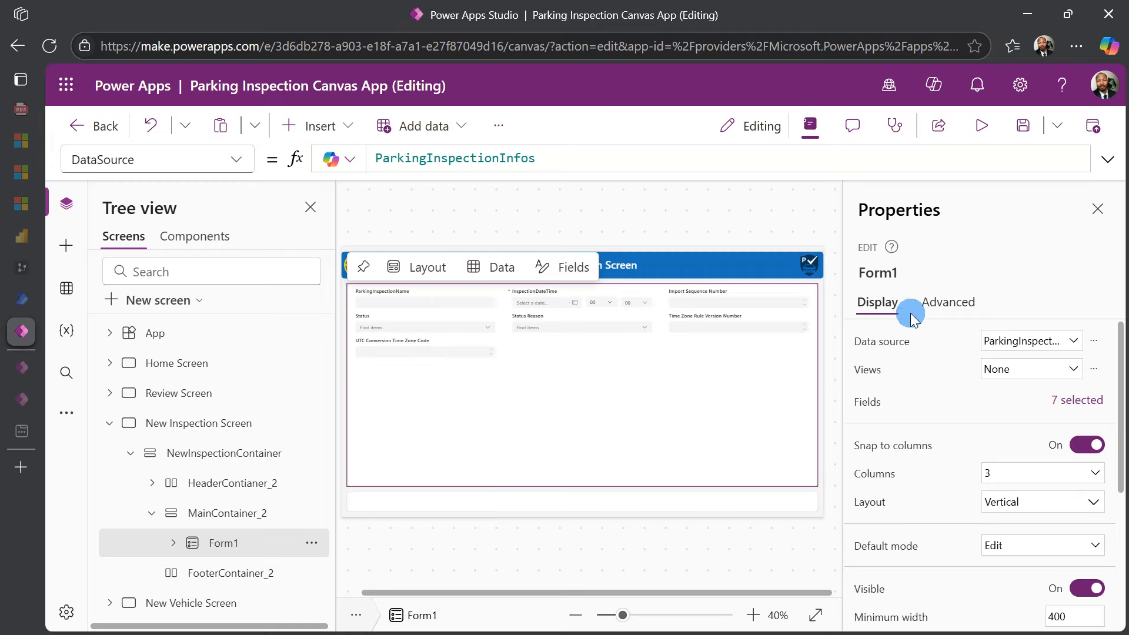
# Rename the new form as frmInspection and clear the stray filter text from the tree view search.
pyautogui.click(894, 274)
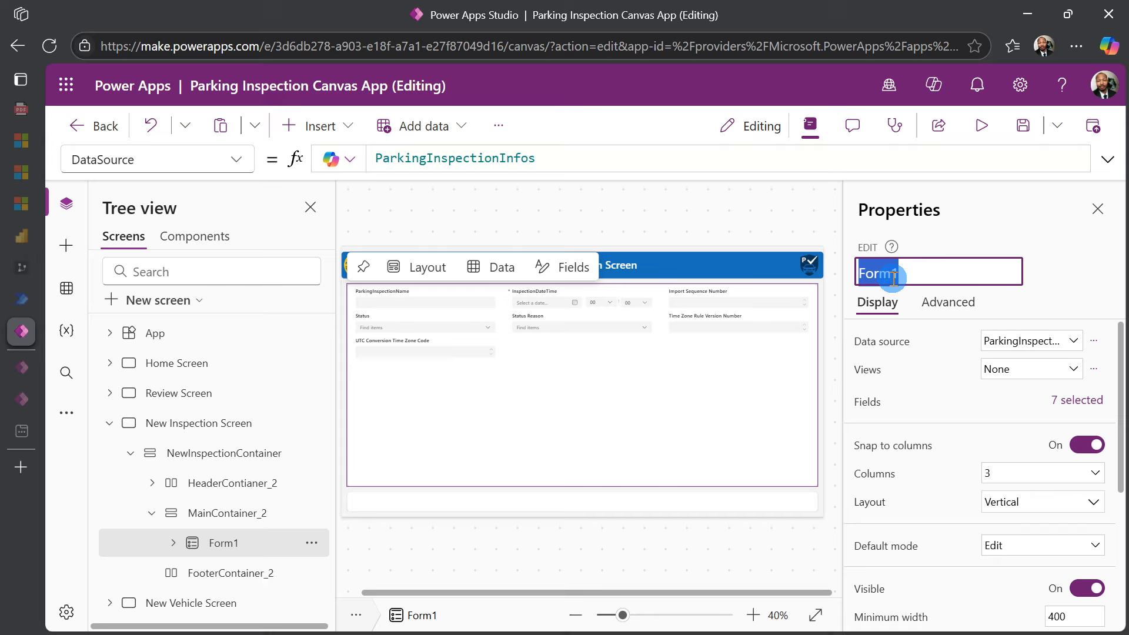
pyautogui.write('f')
pyautogui.click(892, 332)
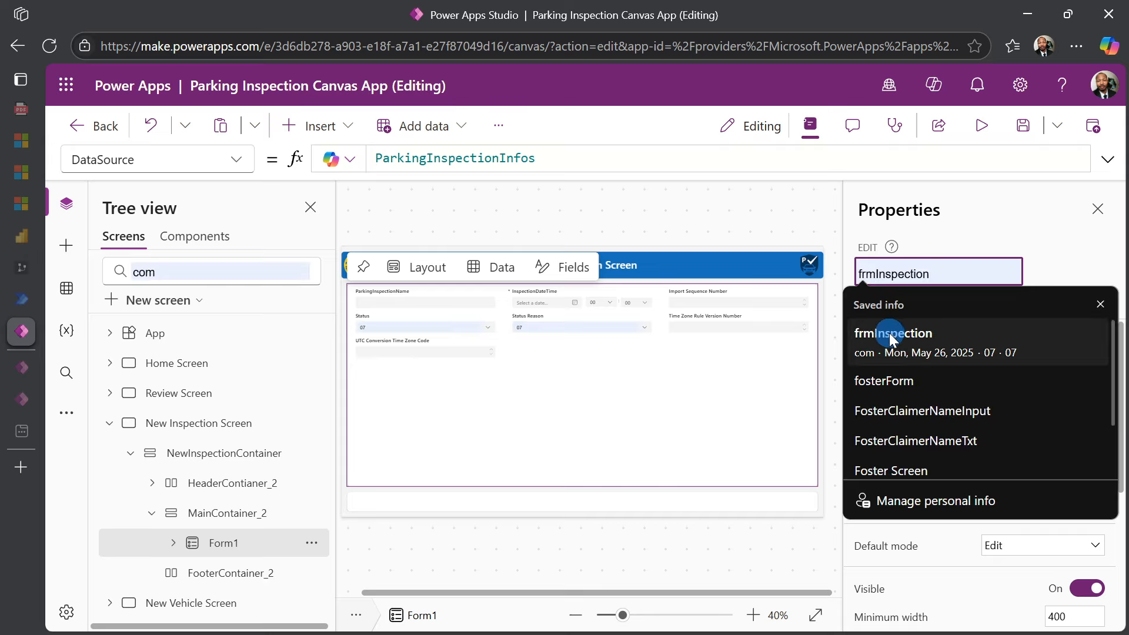
pyautogui.click(972, 238)
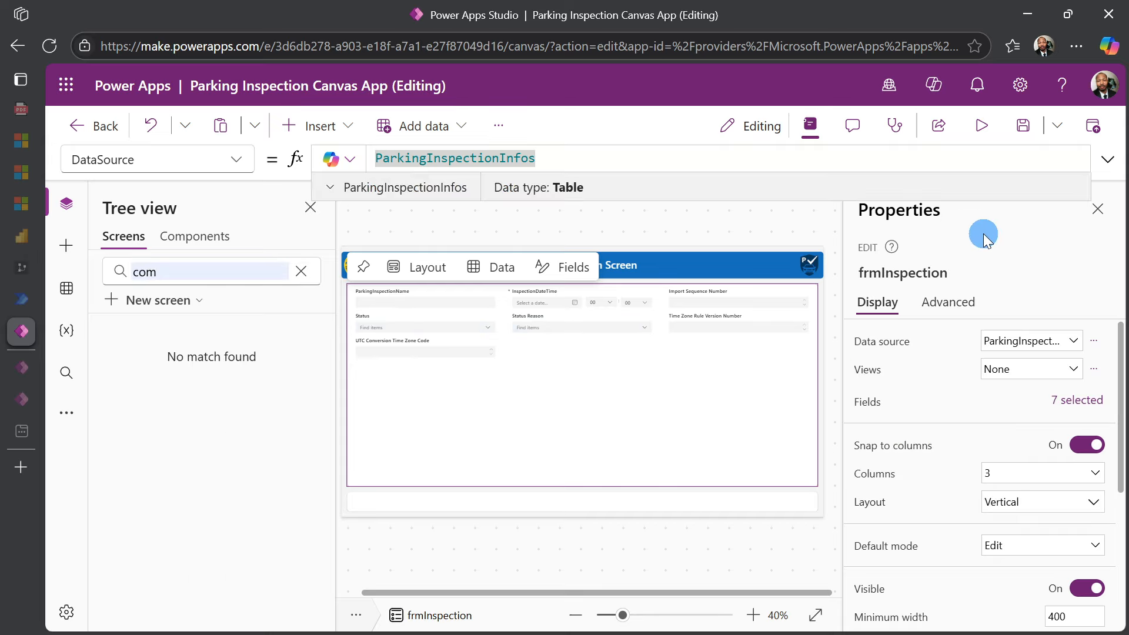
pyautogui.click(303, 272)
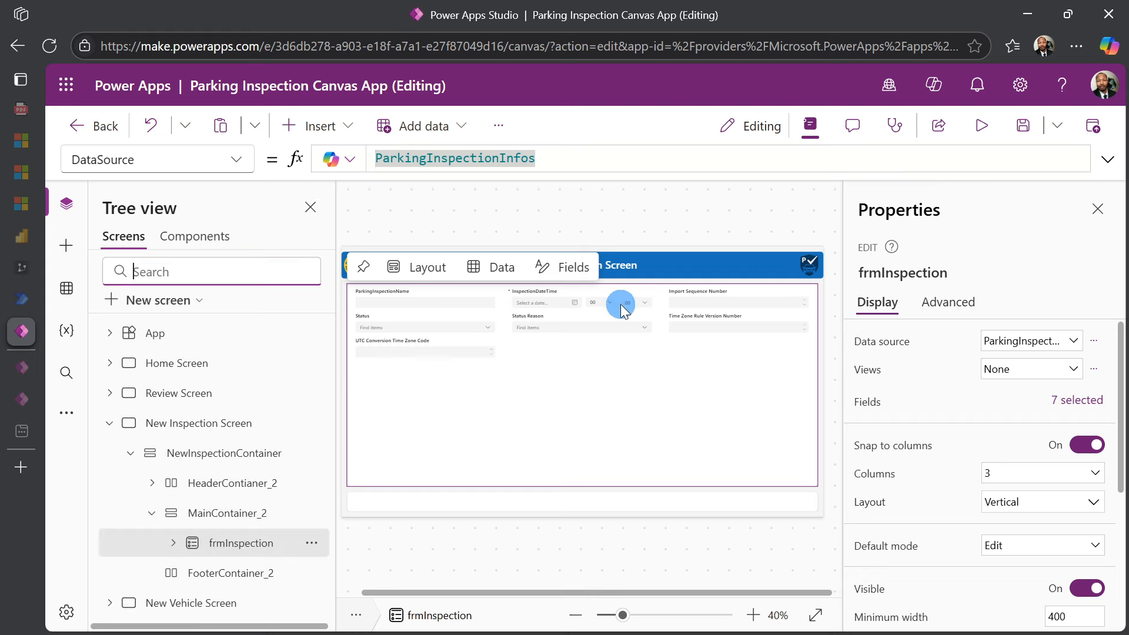
# Set the frmInspection form to a single-column layout.
pyautogui.click(1004, 474)
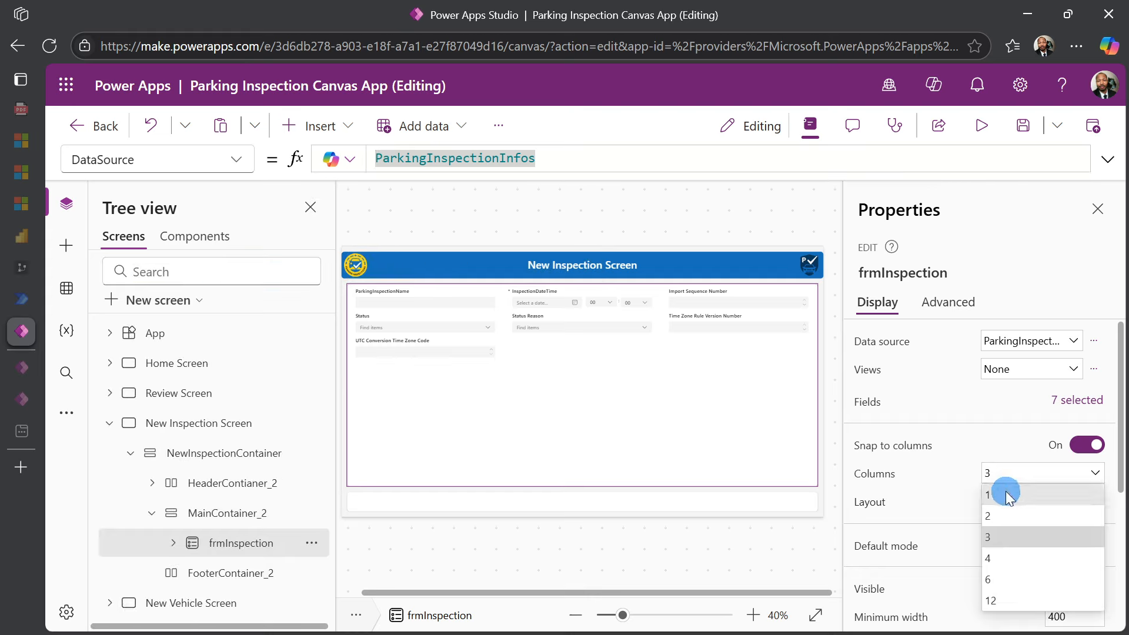
pyautogui.click(1007, 494)
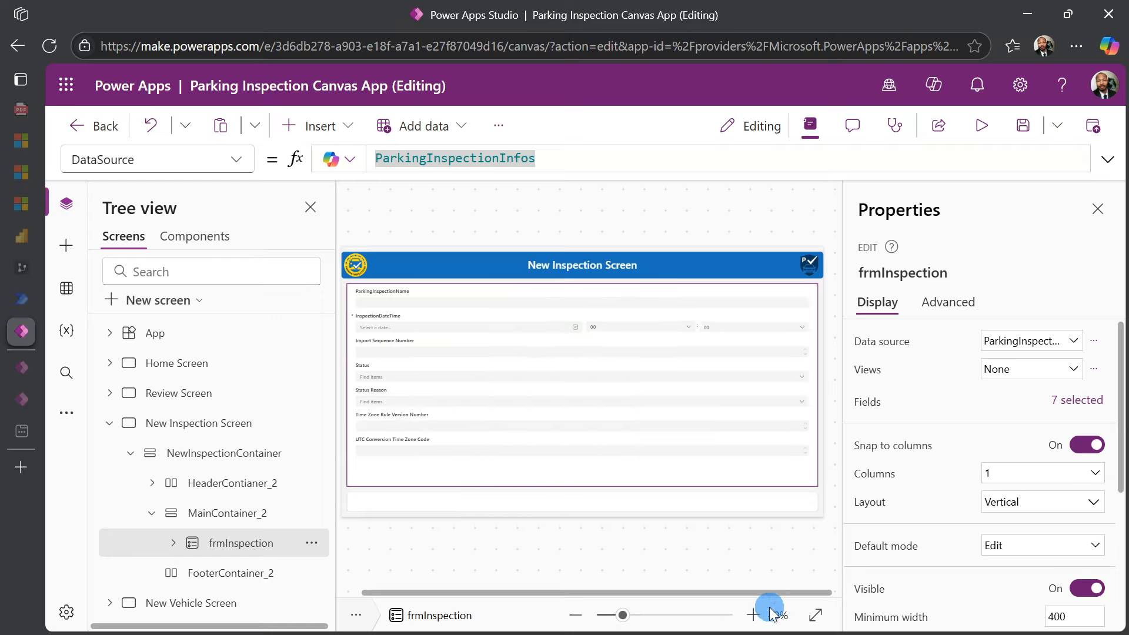
pyautogui.click(753, 615)
pyautogui.click(753, 615)
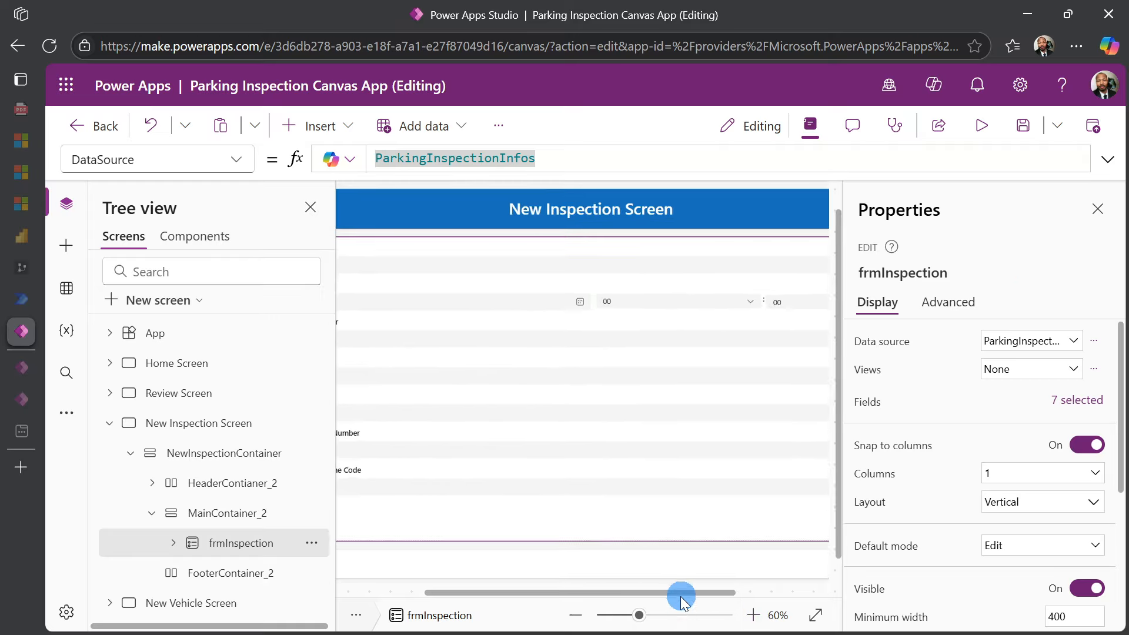
pyautogui.moveTo(682, 591); pyautogui.dragTo(591, 591)
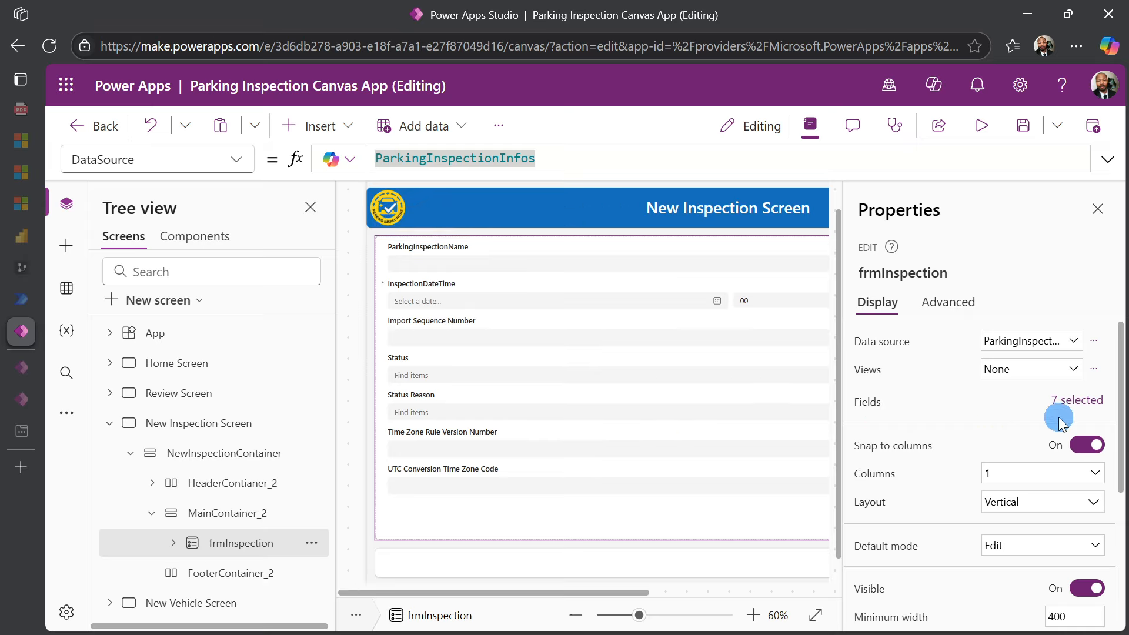
# Remove every field except InspectionDateTime from the frmInspection form, including UTC Conversion Time Zone Code and Time Zone Rule Version Number.
pyautogui.click(1074, 401)
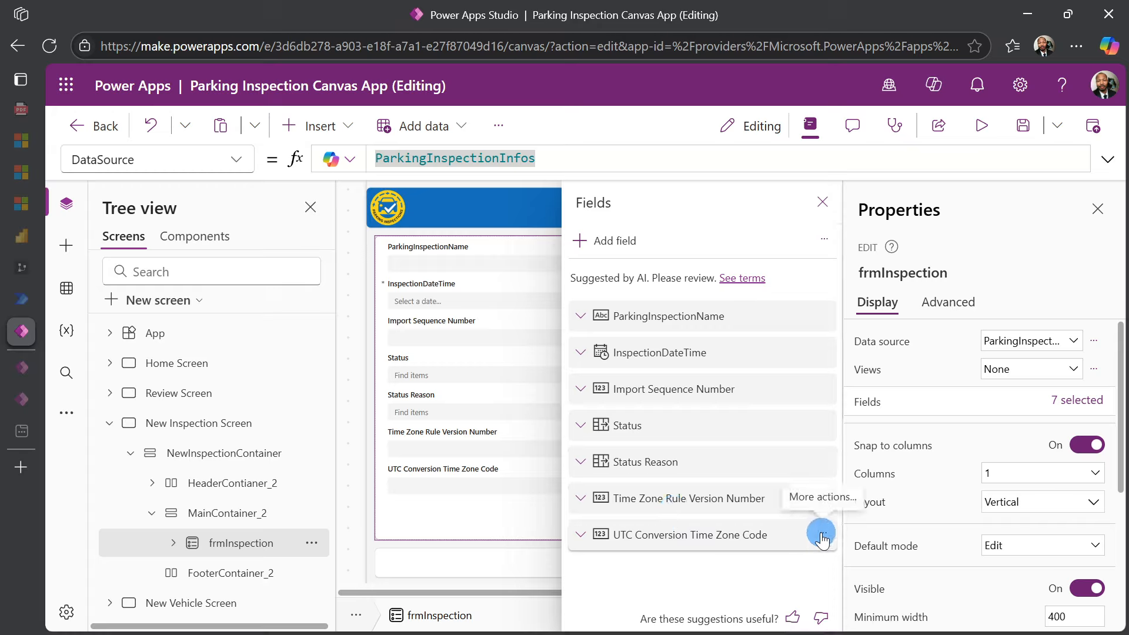
pyautogui.click(822, 536)
pyautogui.click(841, 508)
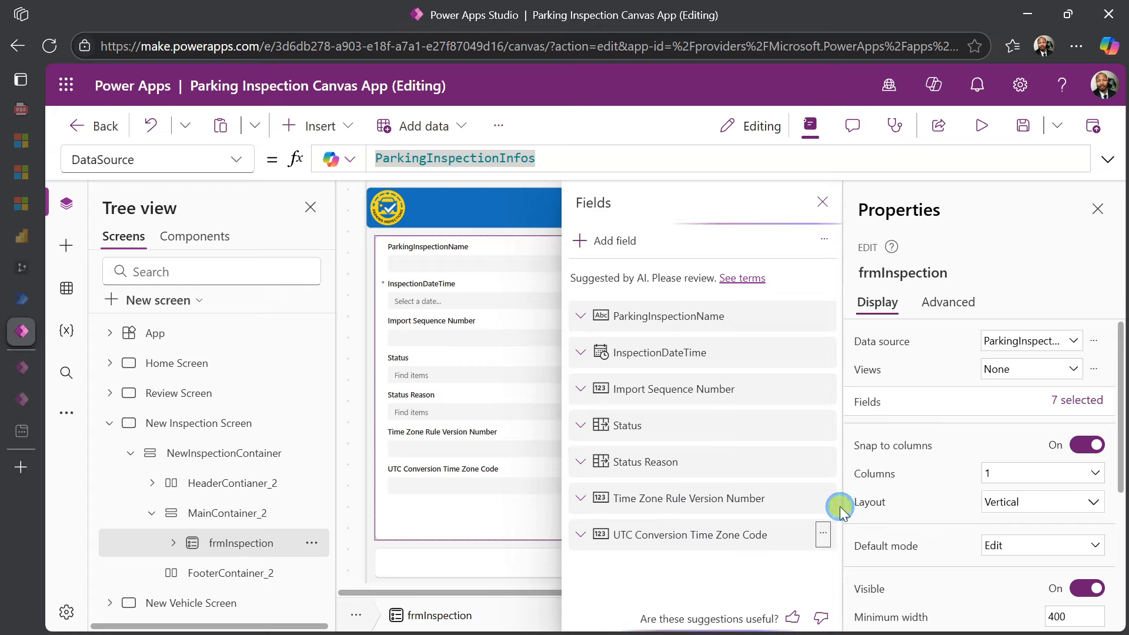
pyautogui.click(822, 497)
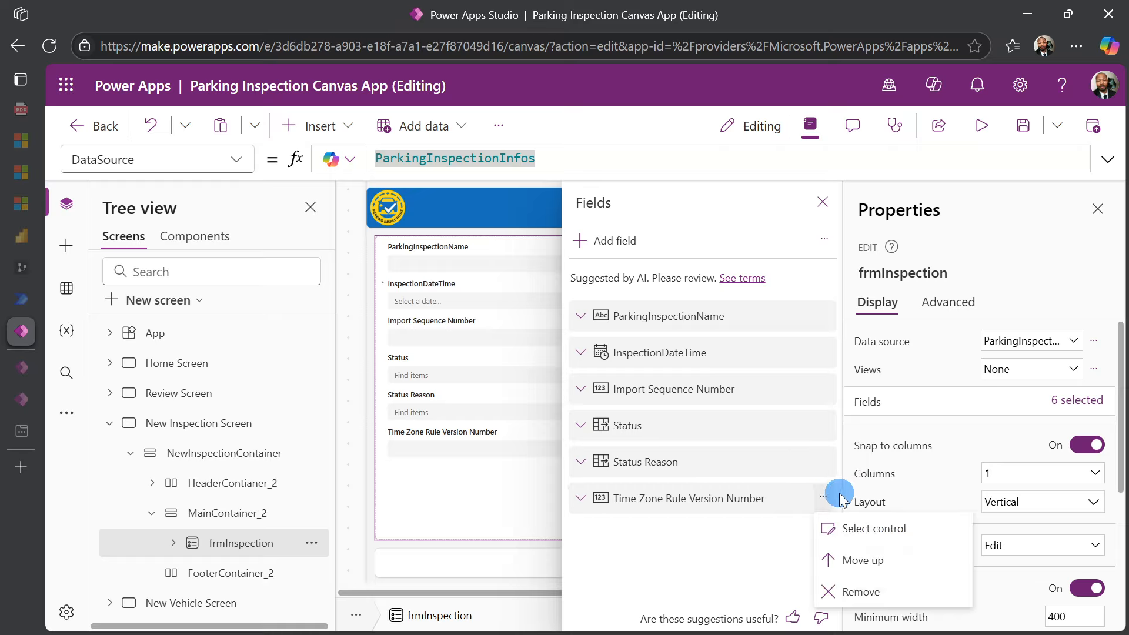
pyautogui.click(844, 593)
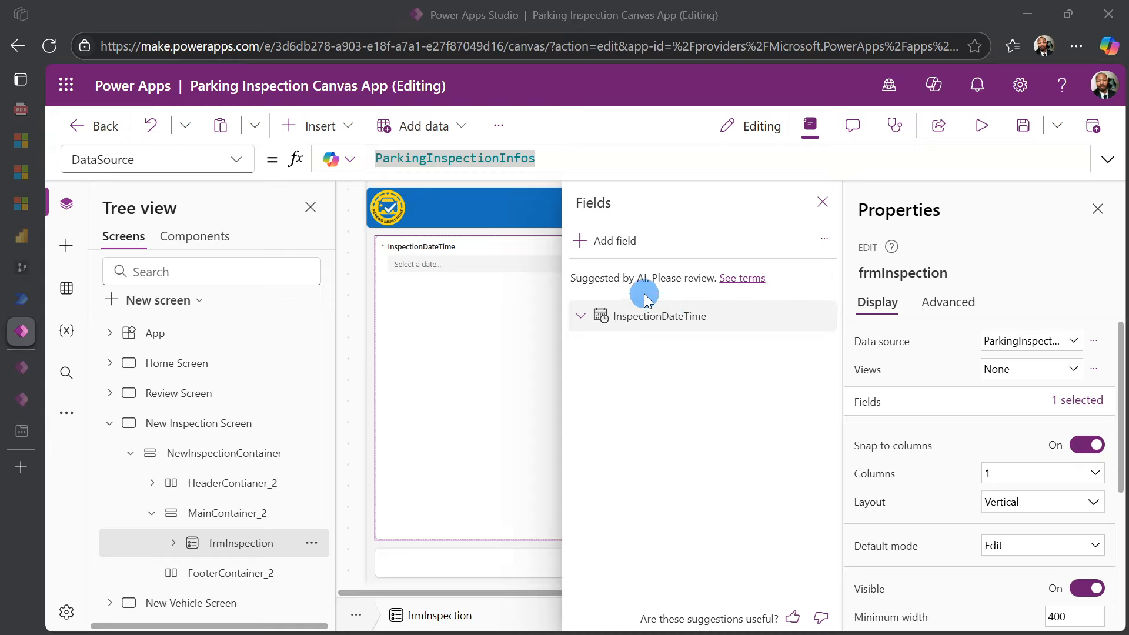
# Add the ParkingRequestInfo and VehicleInfo fields to the frmInspection form.
pyautogui.click(613, 242)
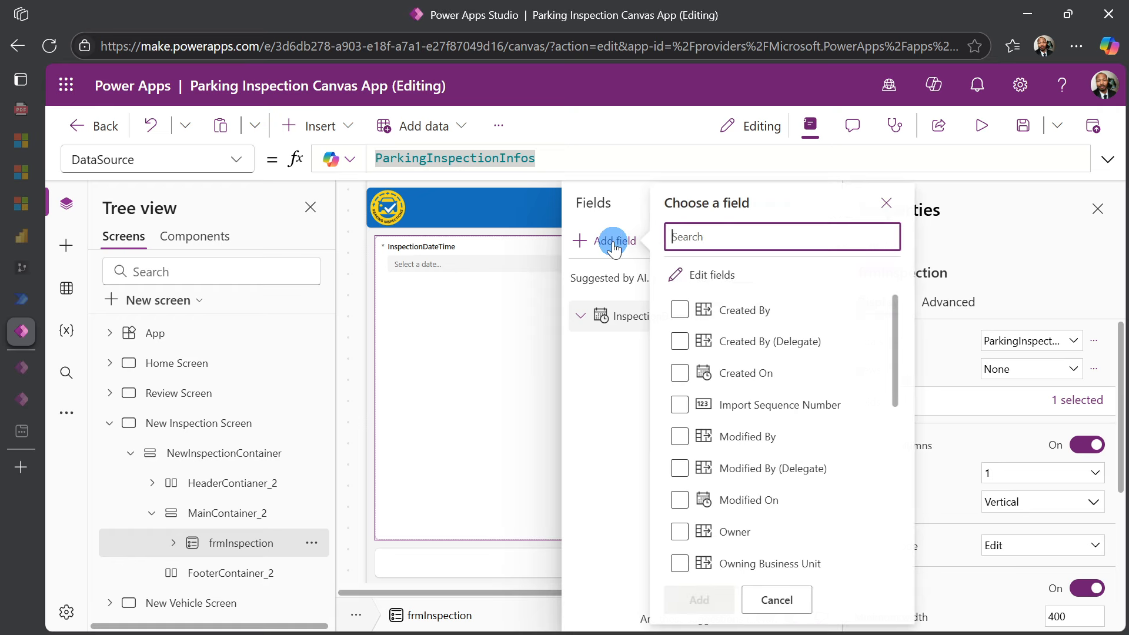
pyautogui.click(714, 363)
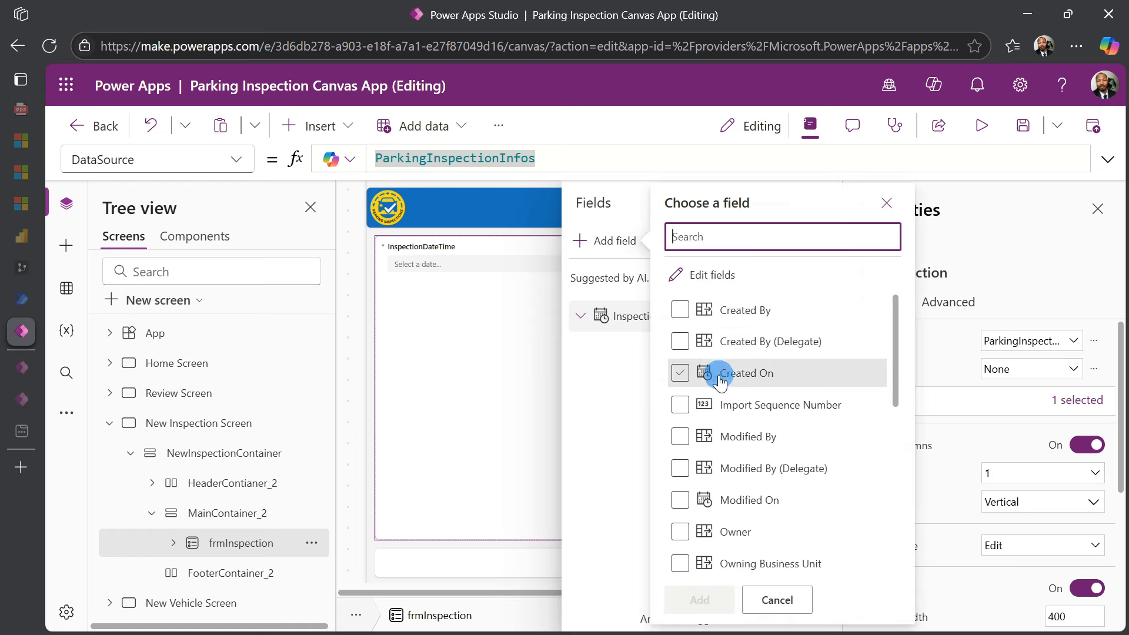
pyautogui.scroll(-3, 714, 365)
pyautogui.click(714, 521)
pyautogui.scroll(-2, 714, 529)
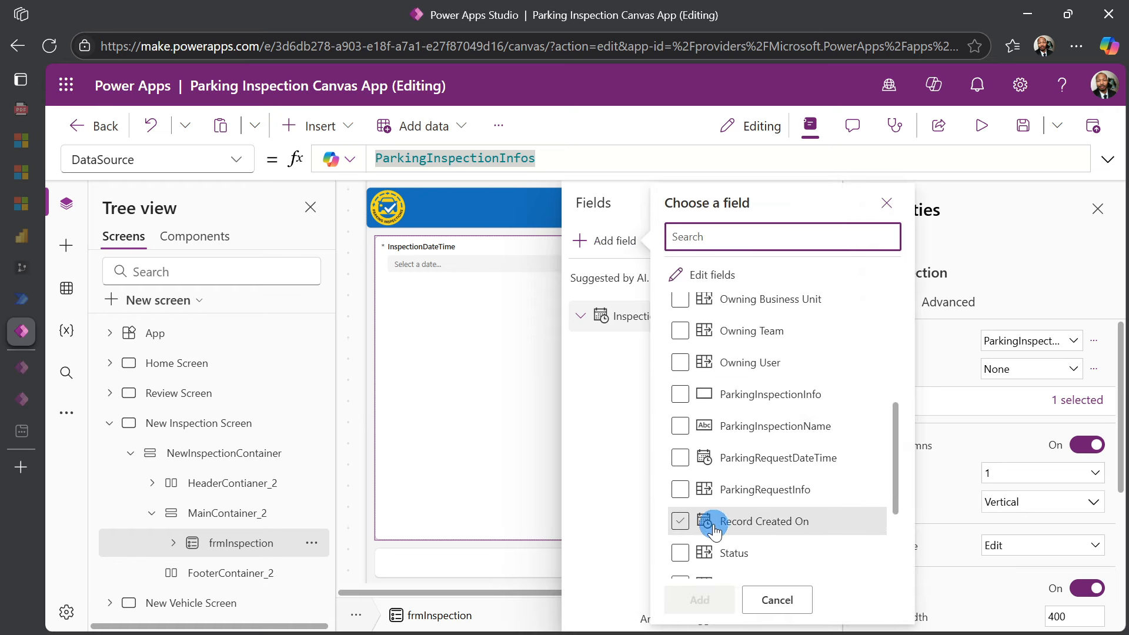
pyautogui.click(680, 492)
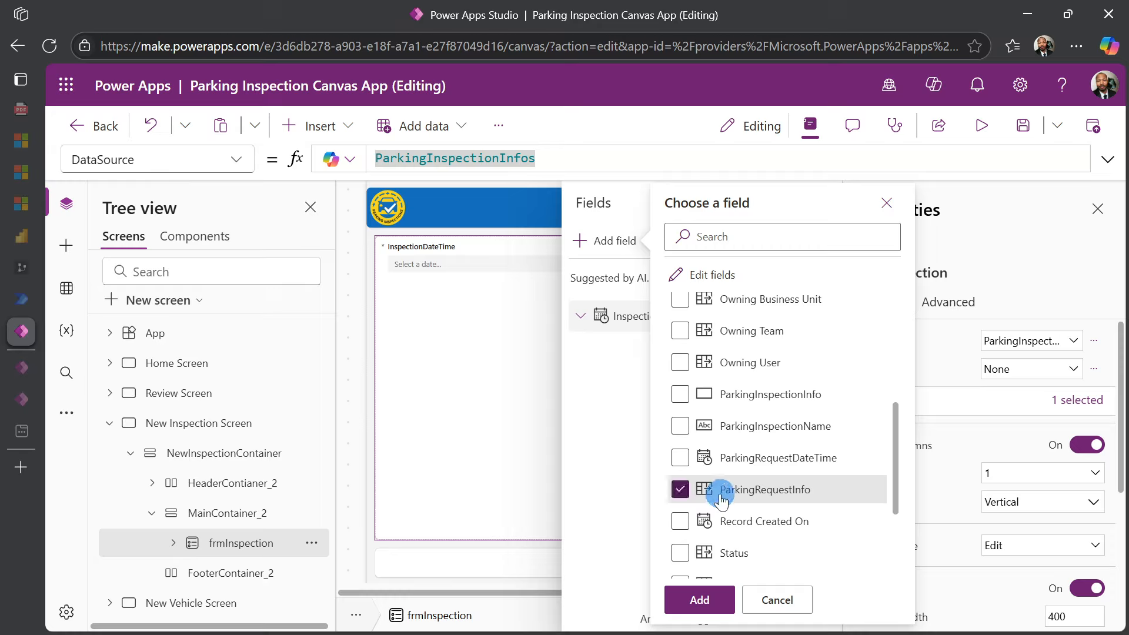
pyautogui.scroll(-3, 723, 466)
pyautogui.click(682, 497)
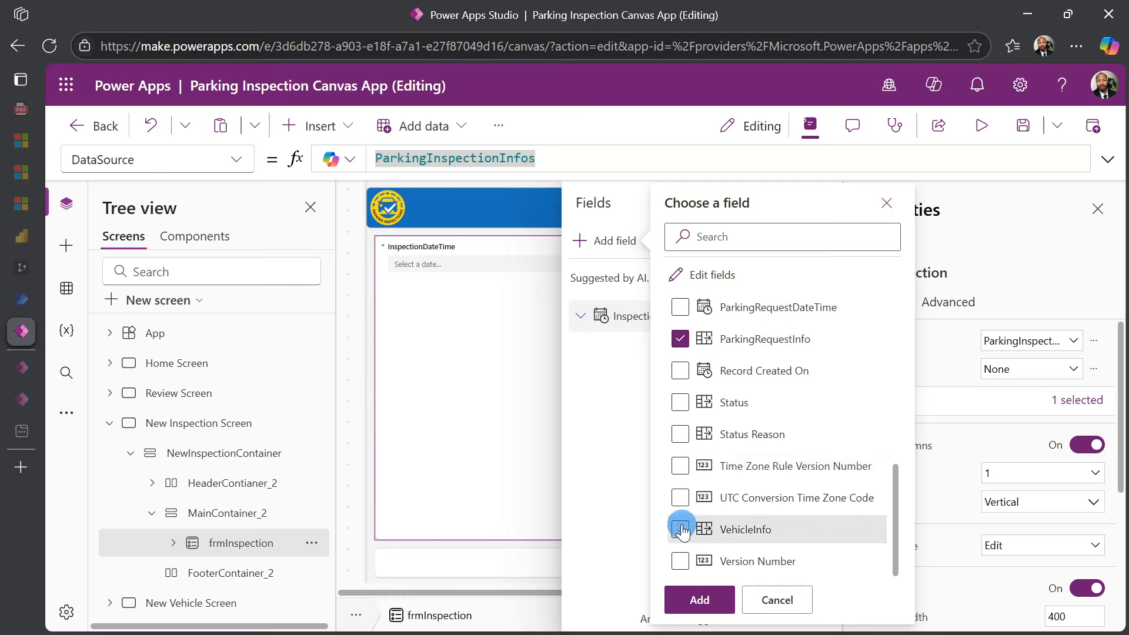
pyautogui.click(680, 528)
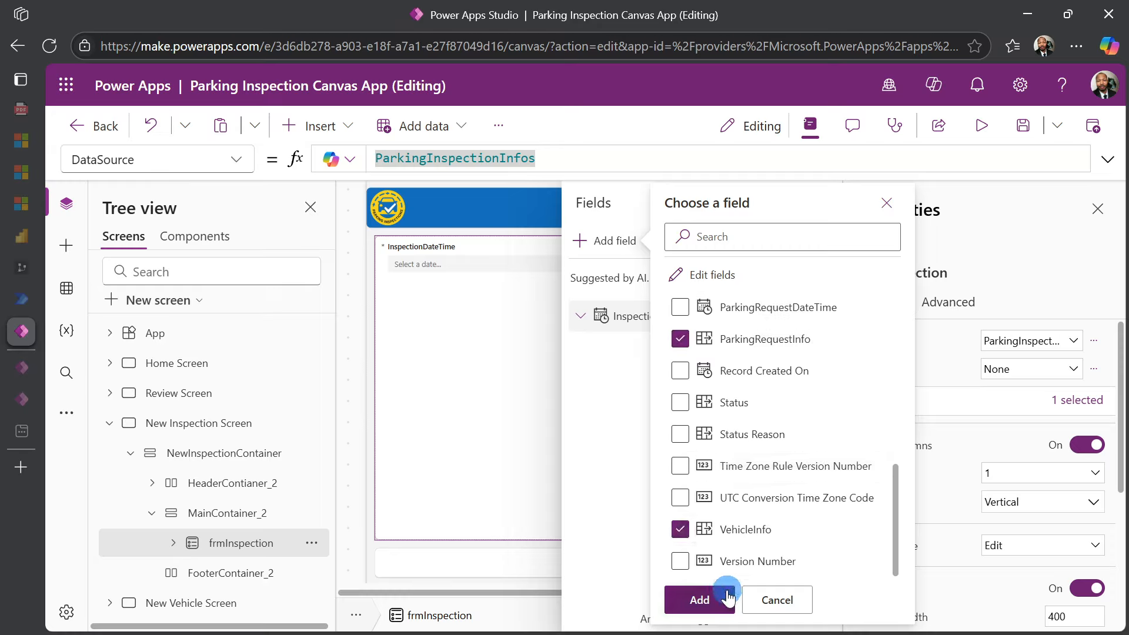
pyautogui.click(711, 607)
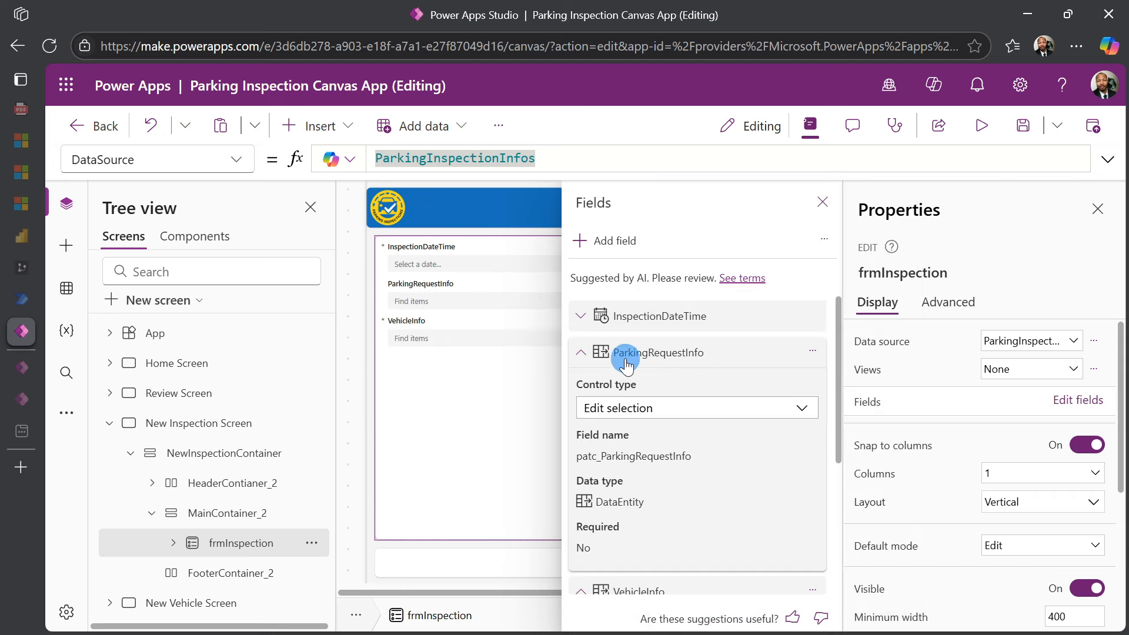
# Reorder the form's fields so VehicleInfo comes first, above InspectionDateTime, and save the app.
pyautogui.click(580, 352)
pyautogui.click(579, 390)
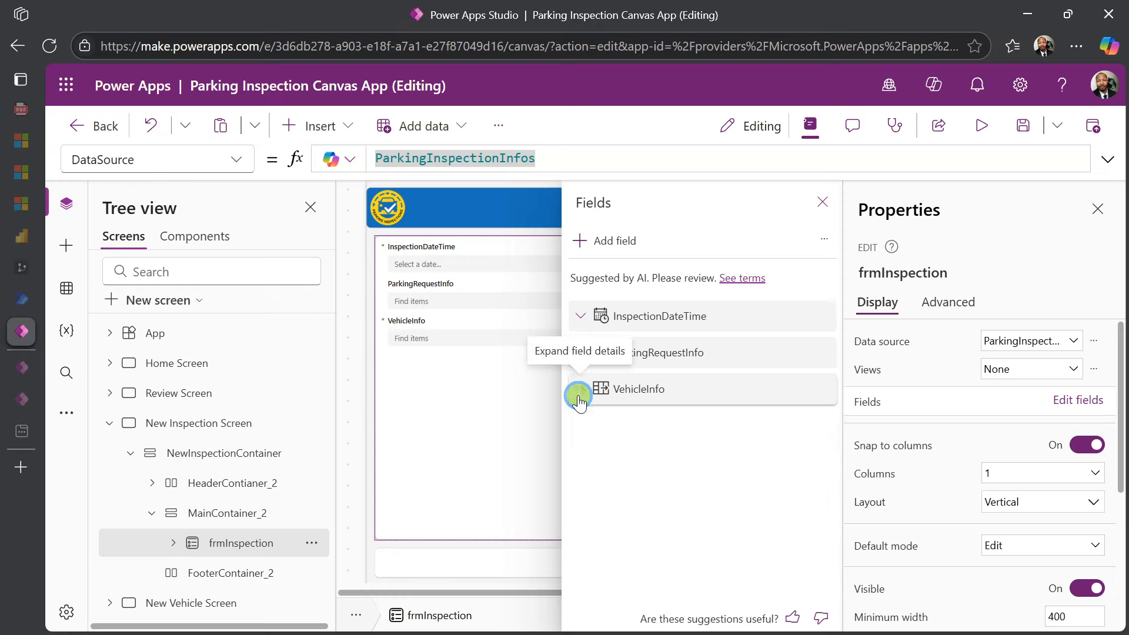
pyautogui.moveTo(635, 391); pyautogui.dragTo(645, 317)
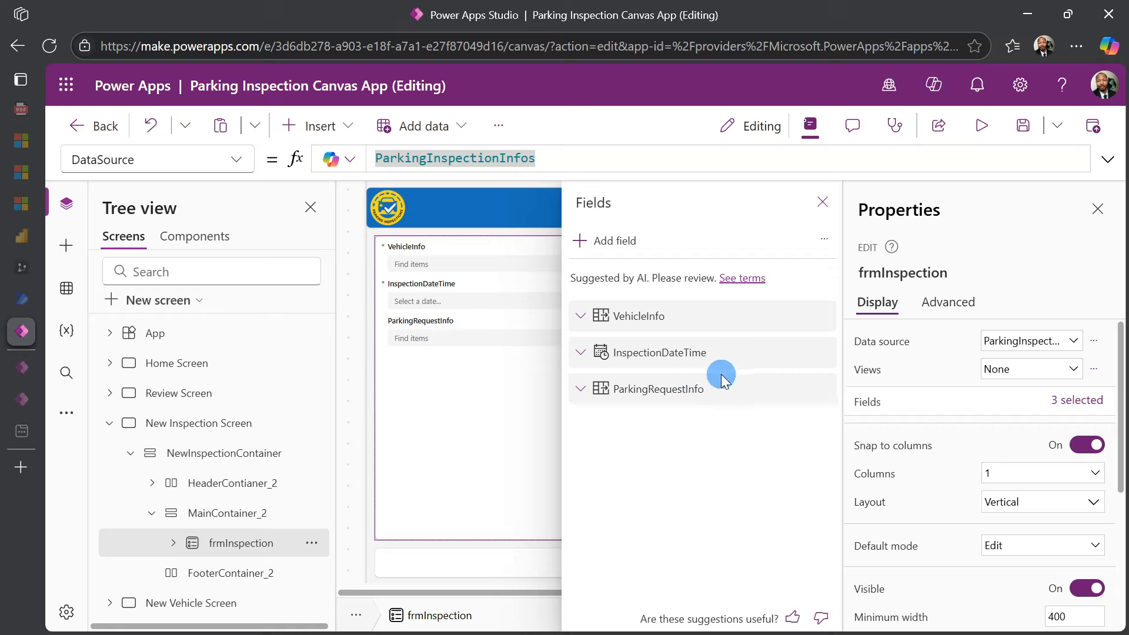
pyautogui.click(823, 204)
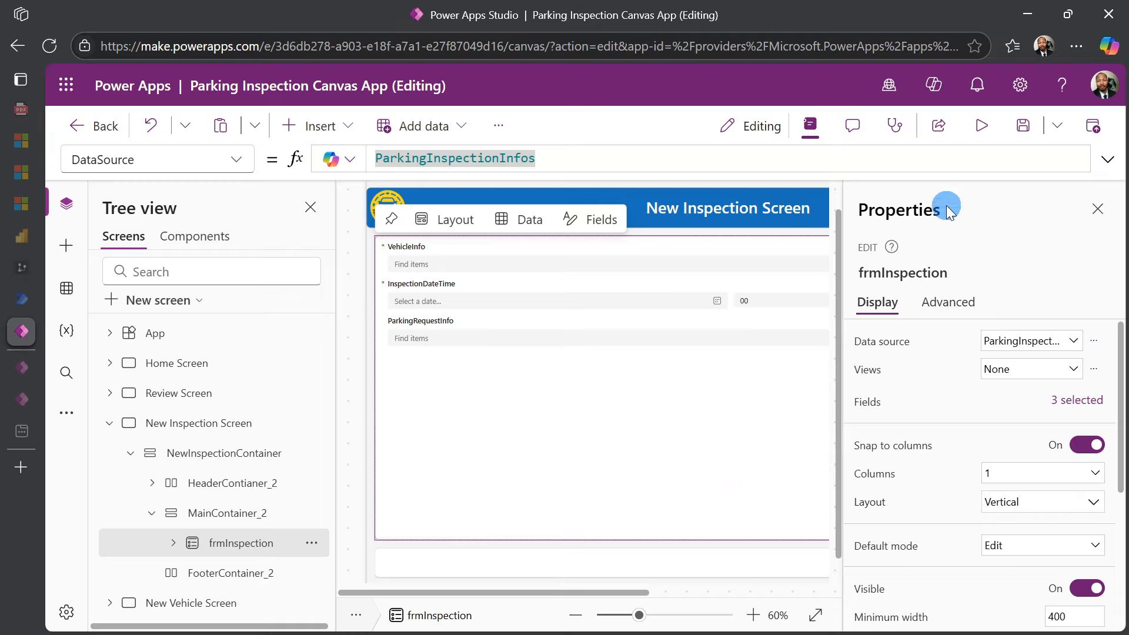
pyautogui.click(1023, 132)
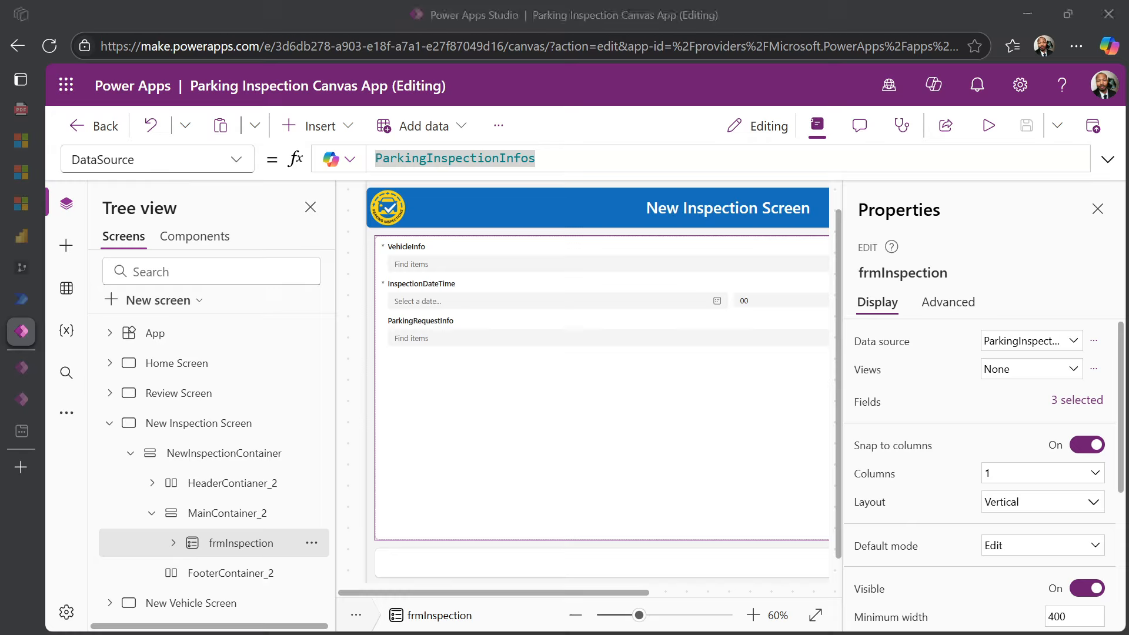
# Rename the combo box inside the VehicleInfo data card of frmInspection to cmbVehicle.
pyautogui.click(457, 428)
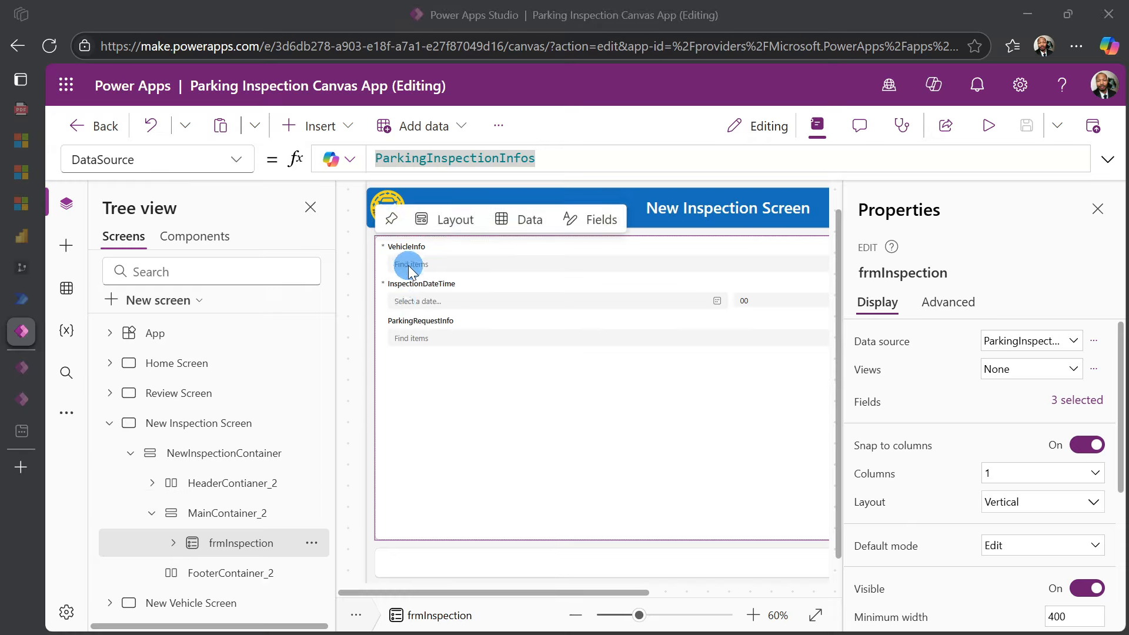
pyautogui.click(173, 543)
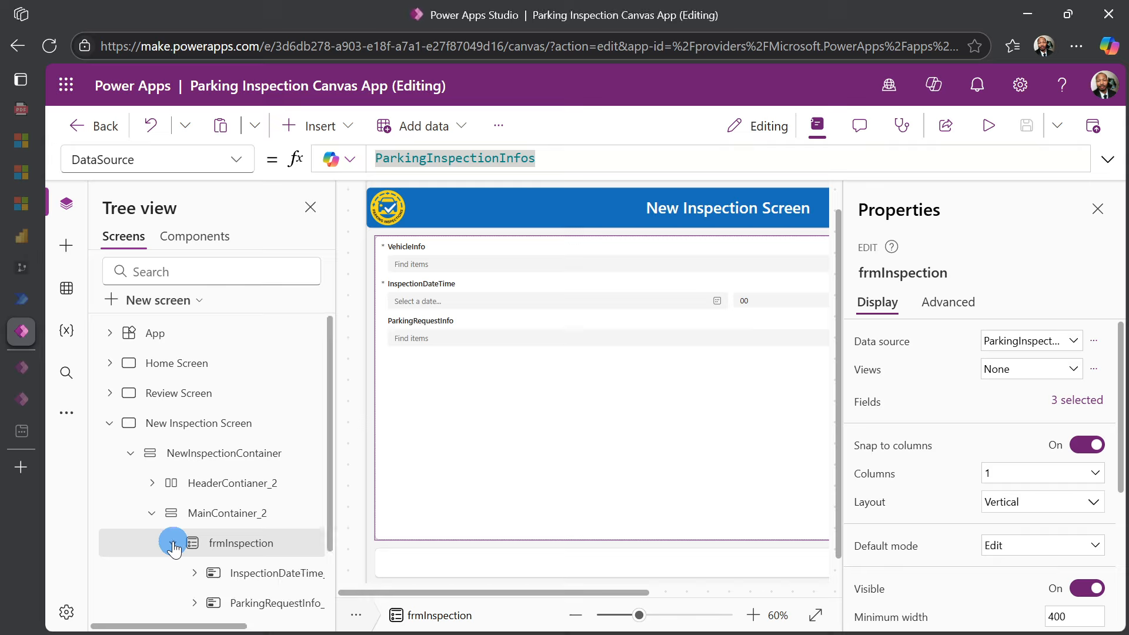
pyautogui.scroll(-3, 182, 481)
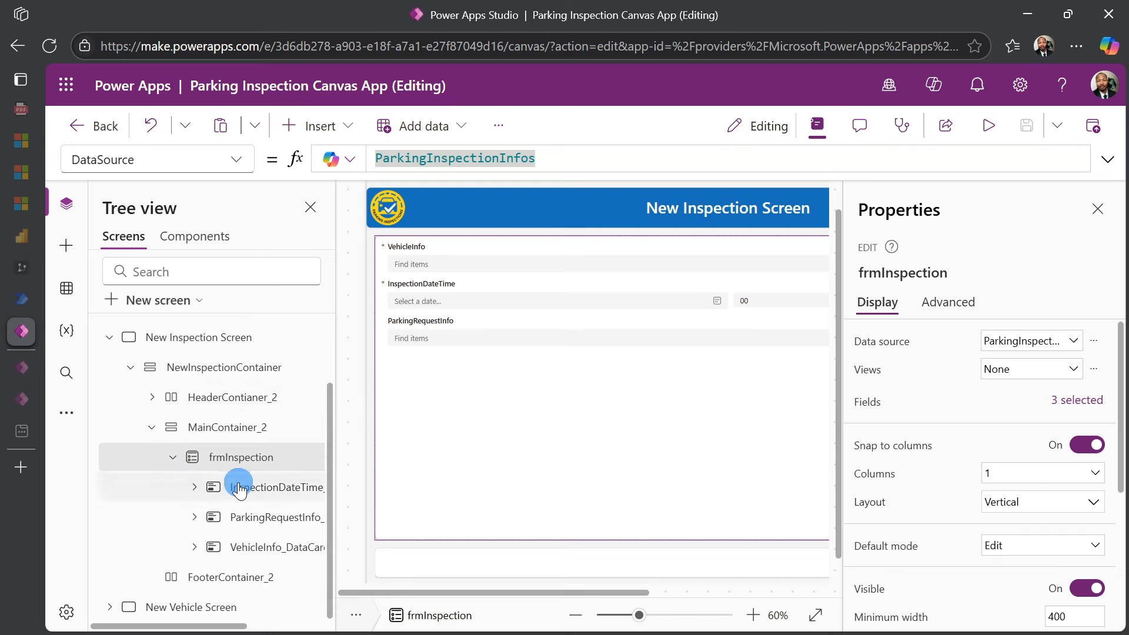
pyautogui.click(222, 550)
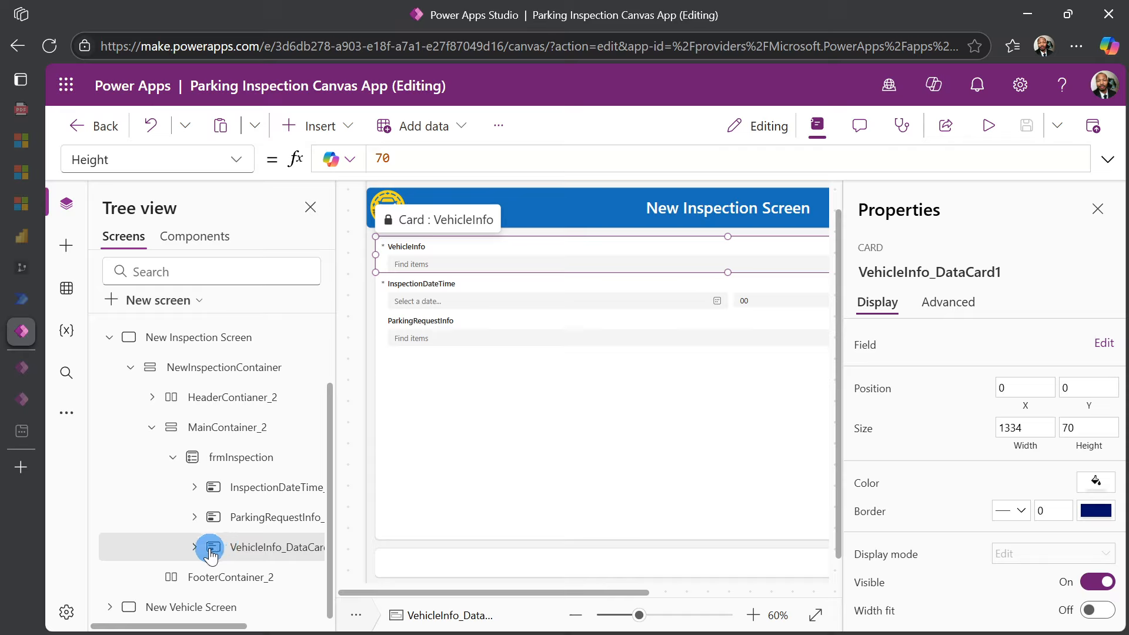
pyautogui.click(194, 547)
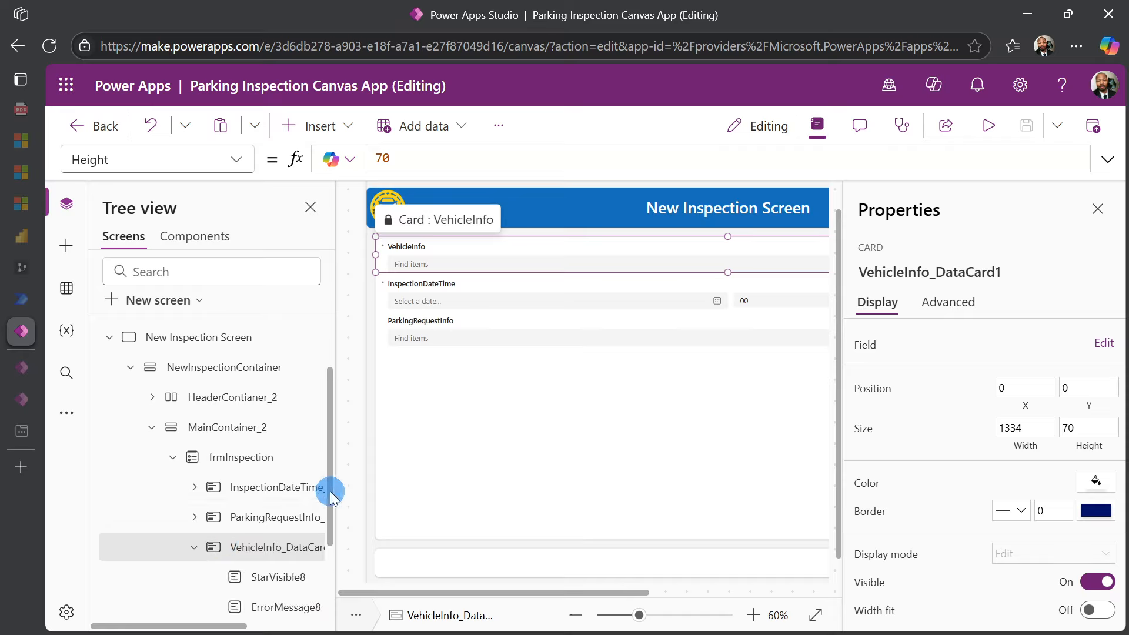
pyautogui.moveTo(330, 491); pyautogui.dragTo(404, 486)
pyautogui.scroll(-2, 320, 490)
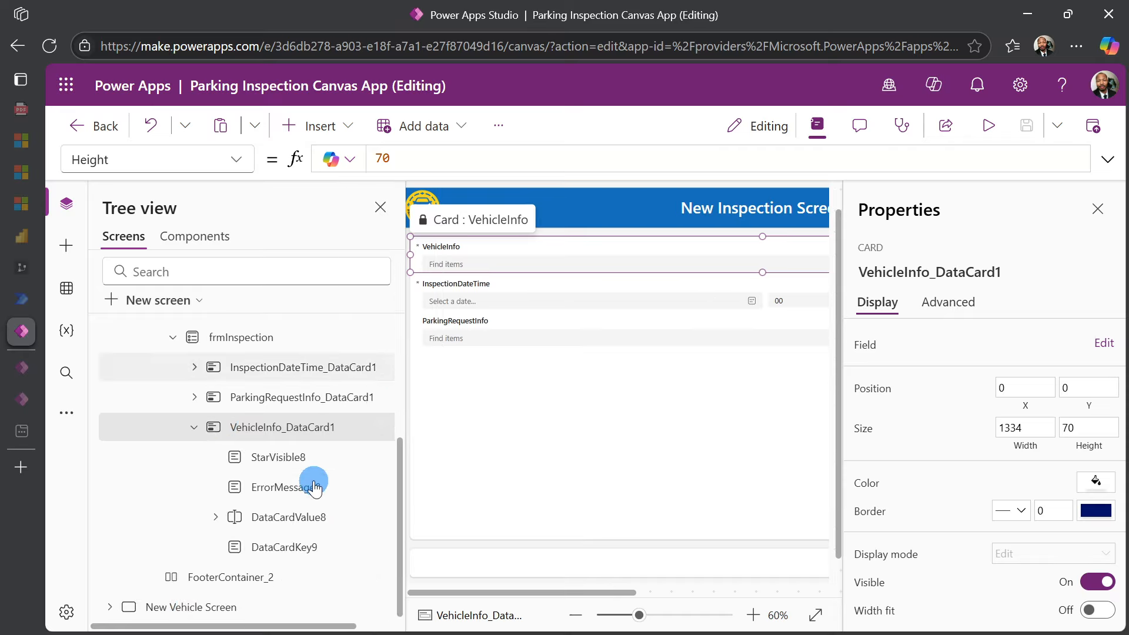
pyautogui.click(268, 527)
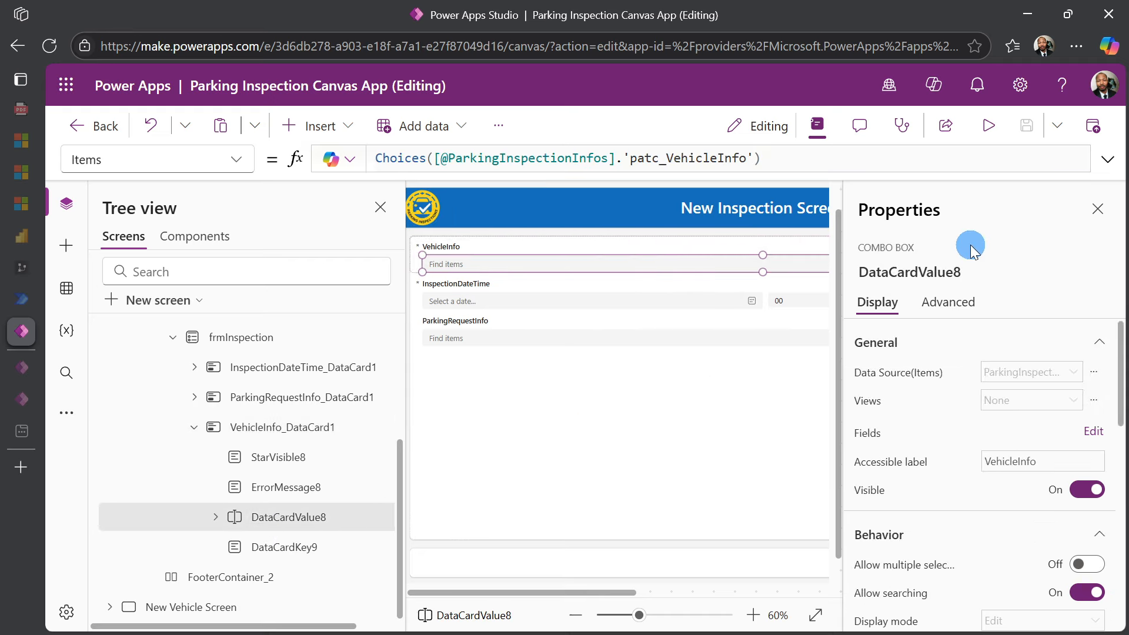
pyautogui.click(928, 271)
pyautogui.write('c')
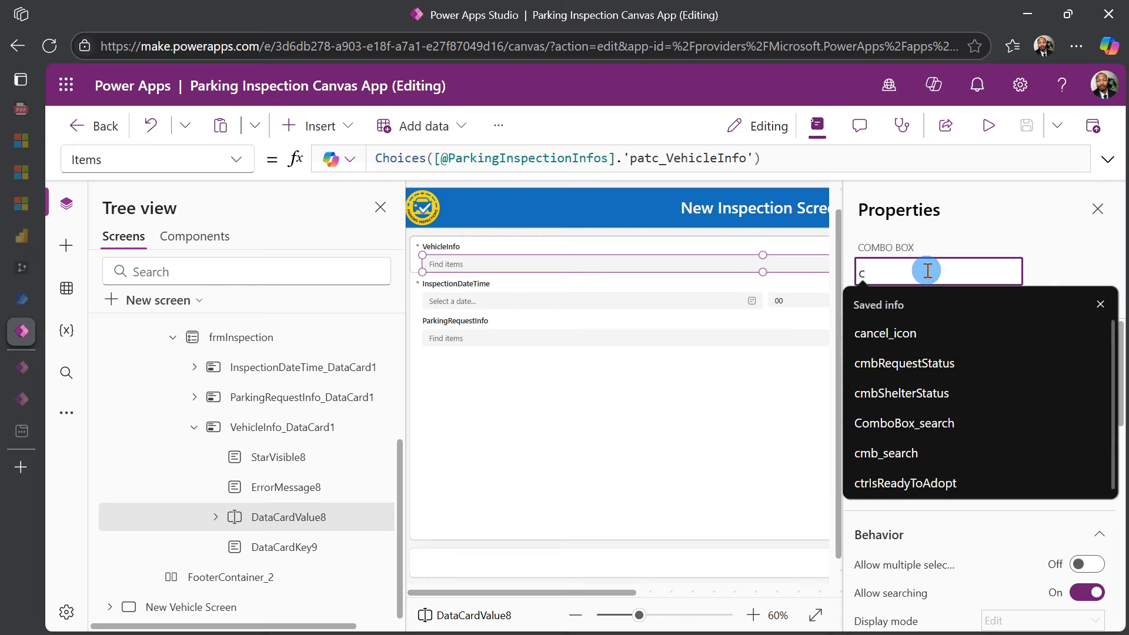
pyautogui.write('mb')
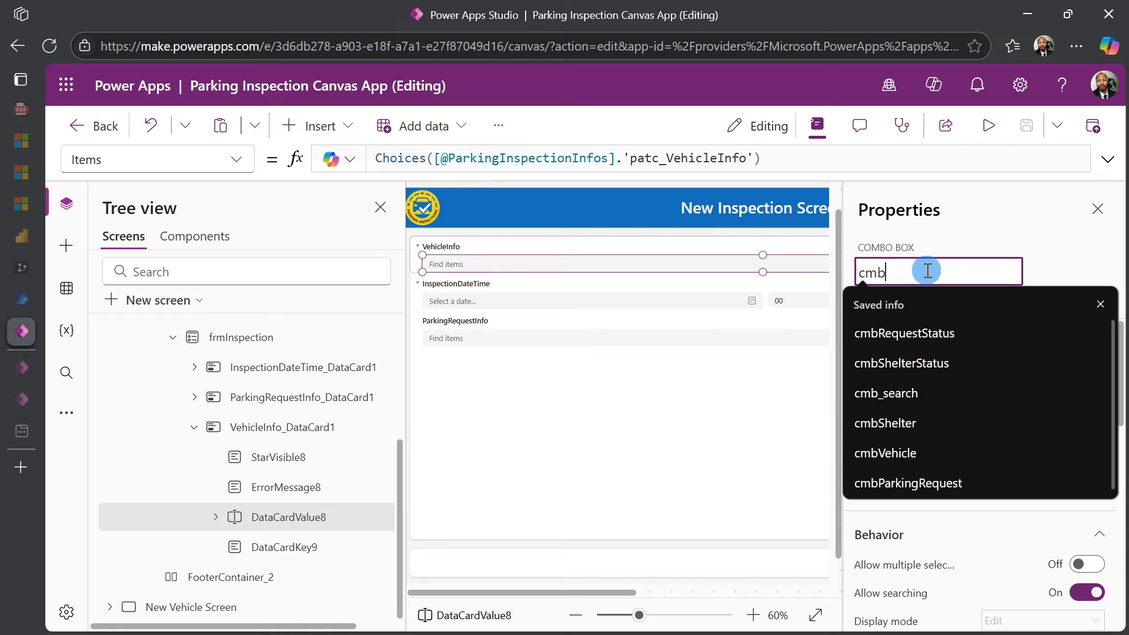
pyautogui.write('Vehicle')
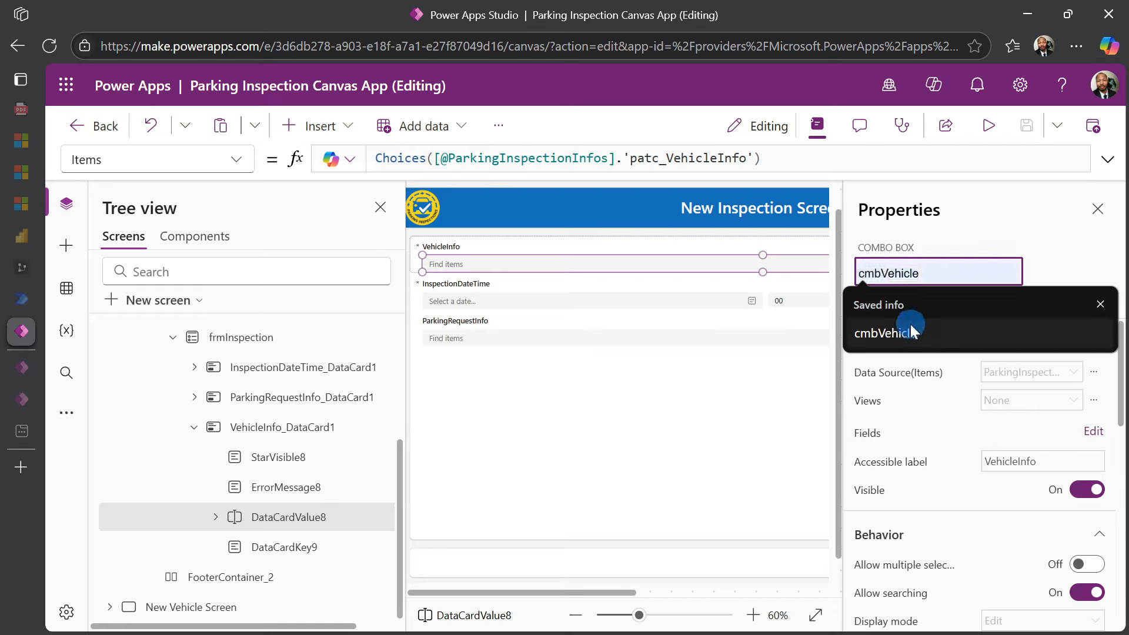
pyautogui.click(905, 333)
pyautogui.click(979, 220)
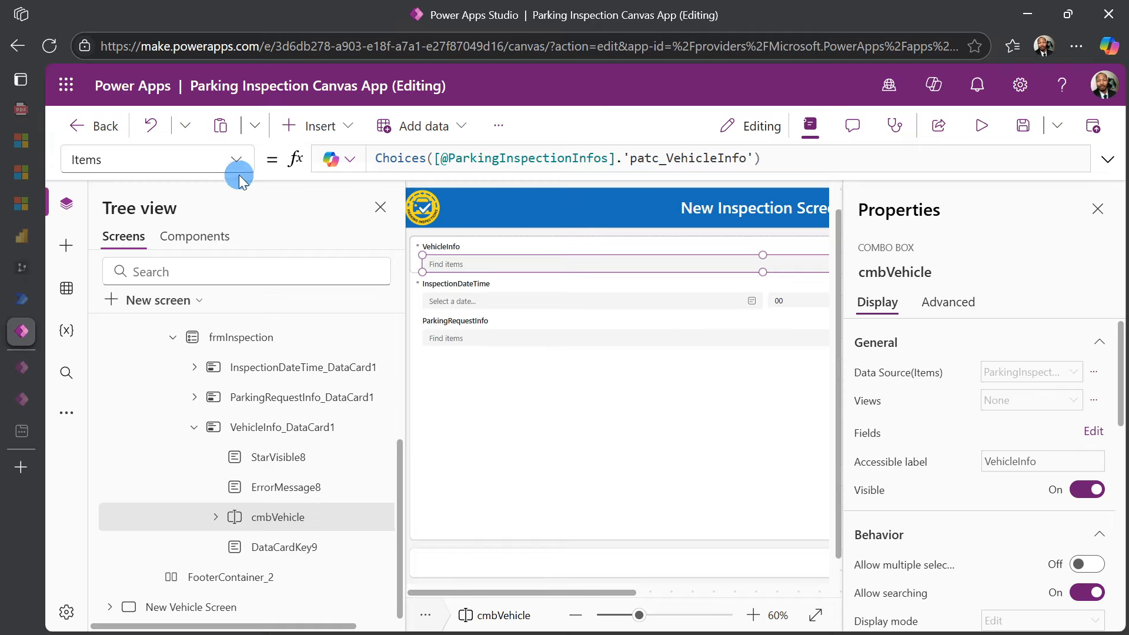
# Set the InputTextPlaceholder property of cmbVehicle to "Find vehicles".
pyautogui.moveTo(440, 266)
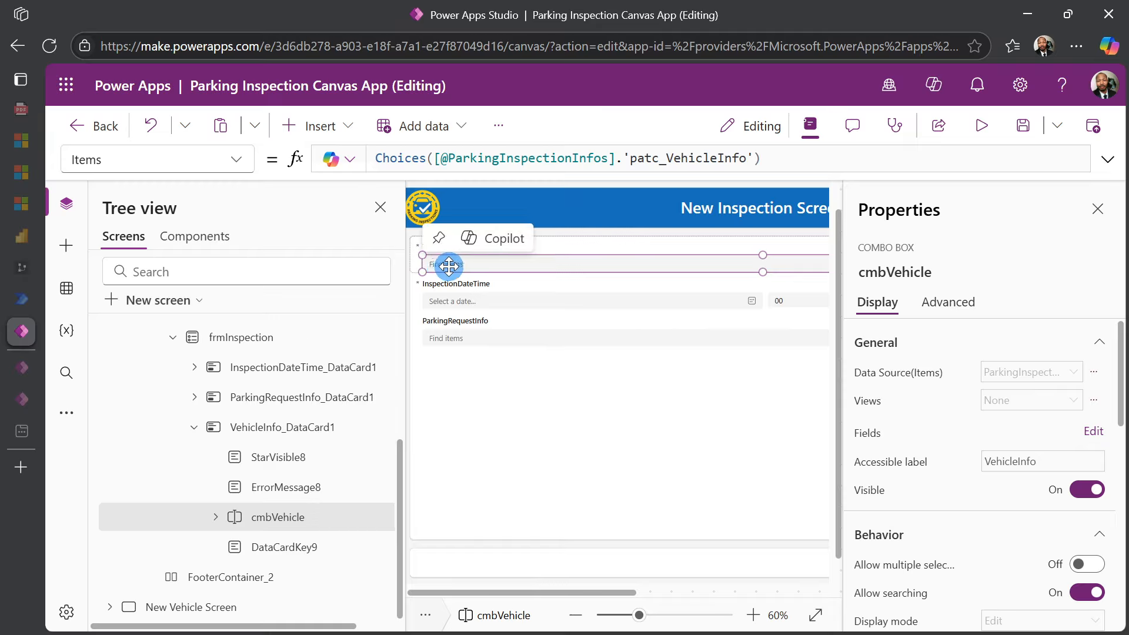
pyautogui.click(235, 166)
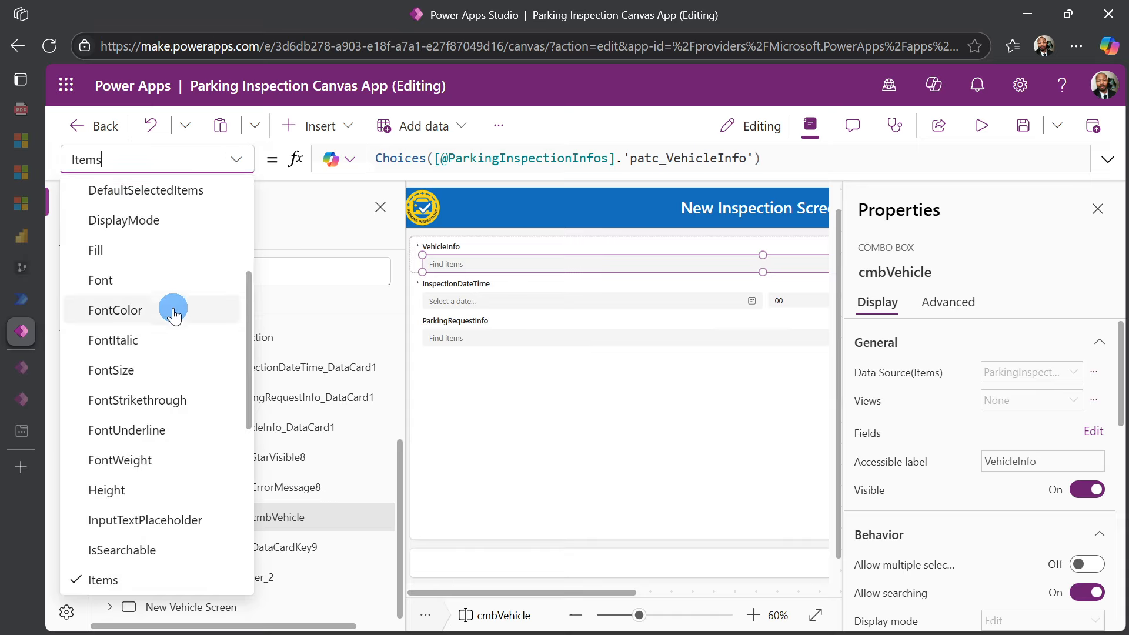
pyautogui.click(157, 515)
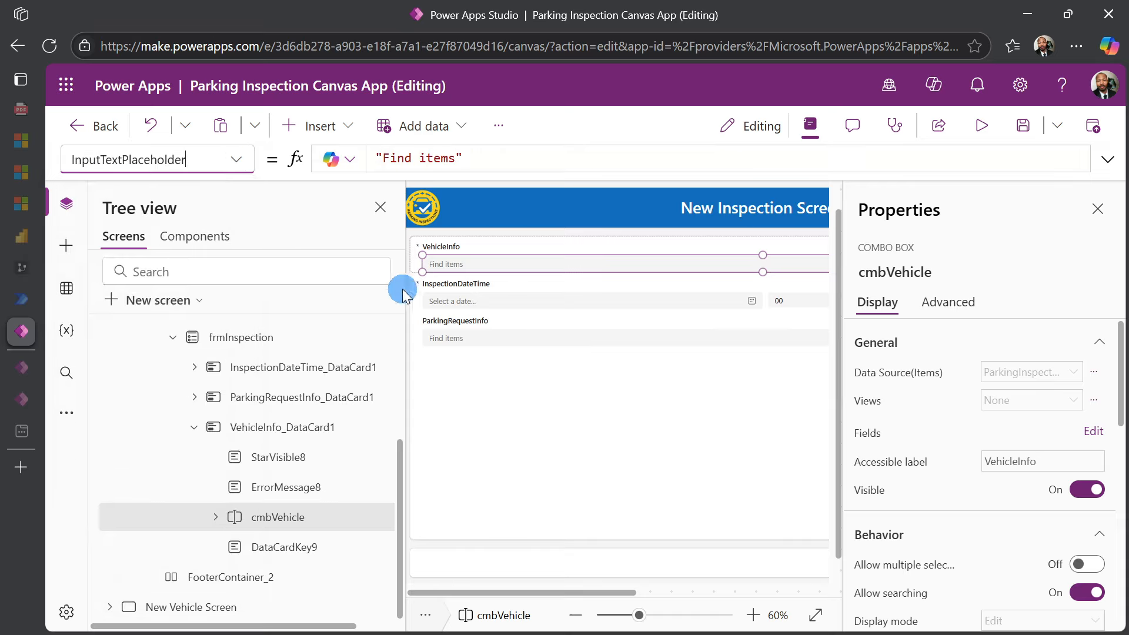
pyautogui.click(428, 159)
pyautogui.doubleClick(428, 159)
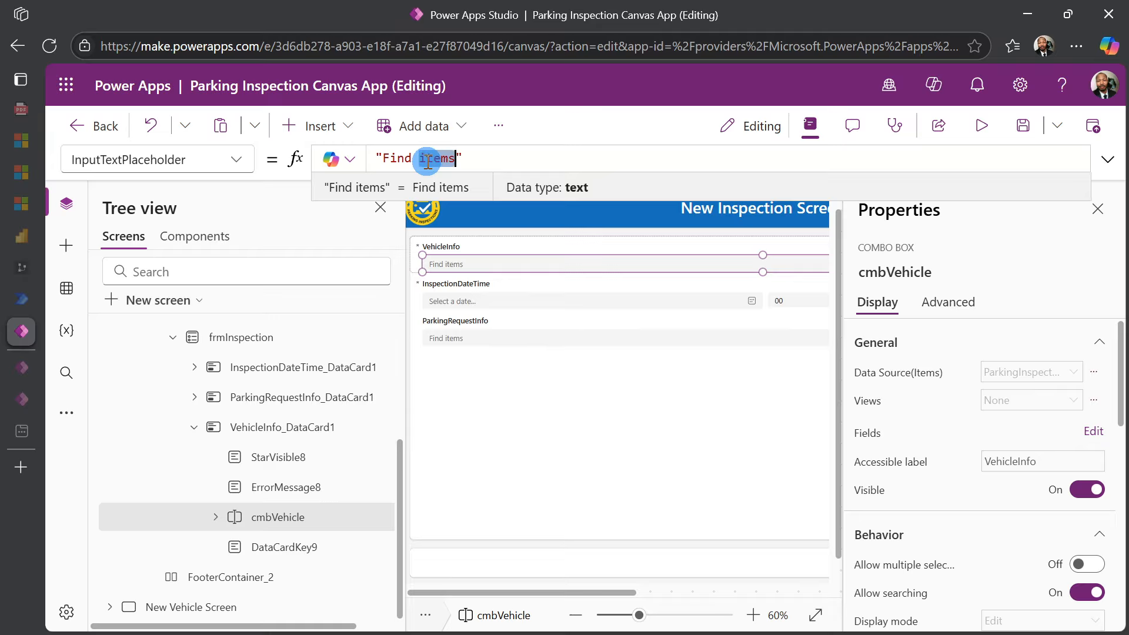
pyautogui.write('vehicl')
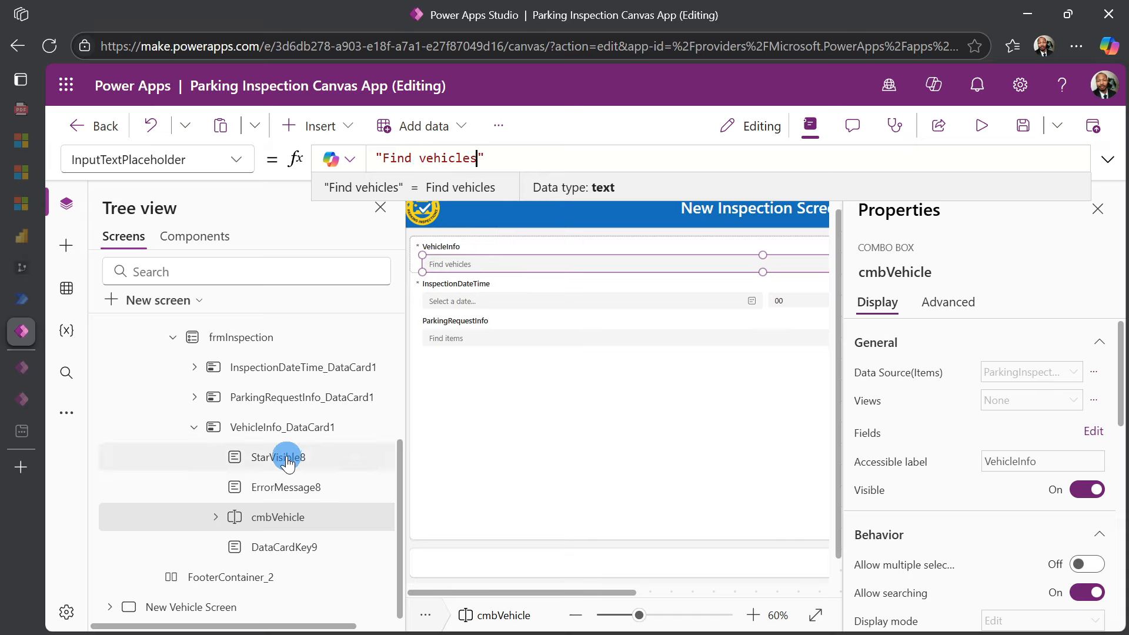
# Enlarge the VehicleInfo data card downward to a height of about 156.
pyautogui.click(272, 431)
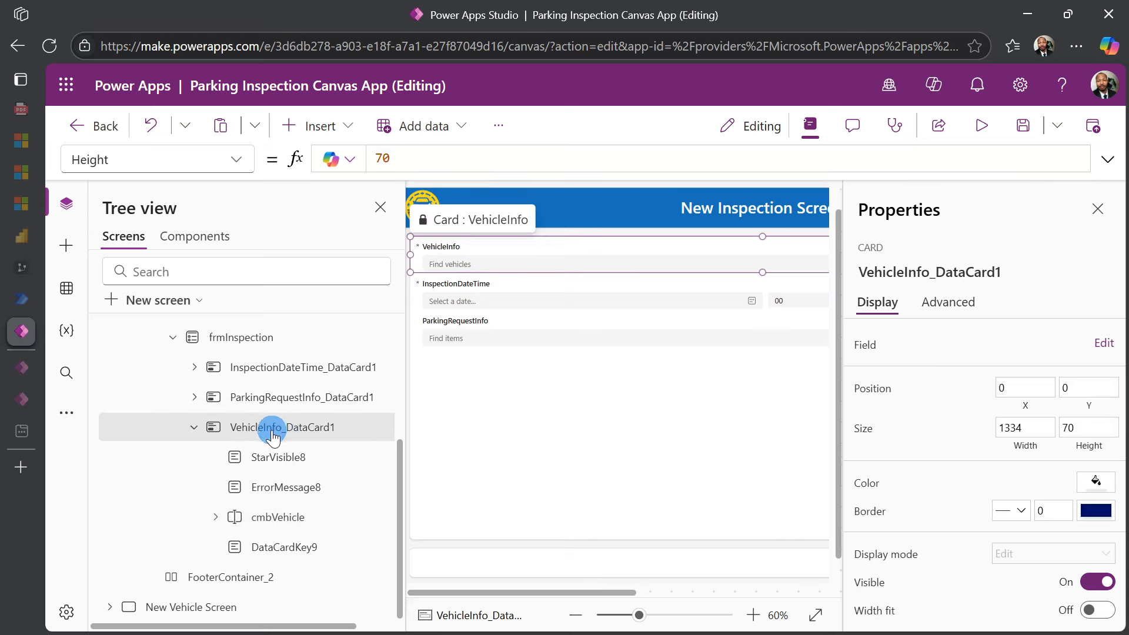
pyautogui.click(747, 601)
pyautogui.click(747, 601)
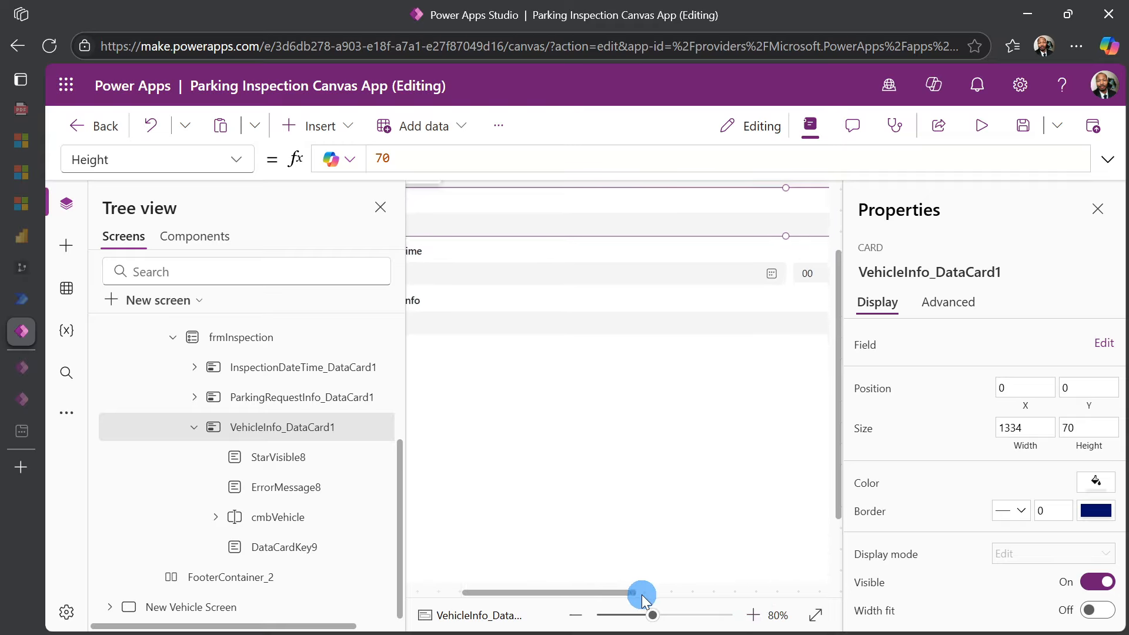
pyautogui.moveTo(643, 597); pyautogui.dragTo(542, 592)
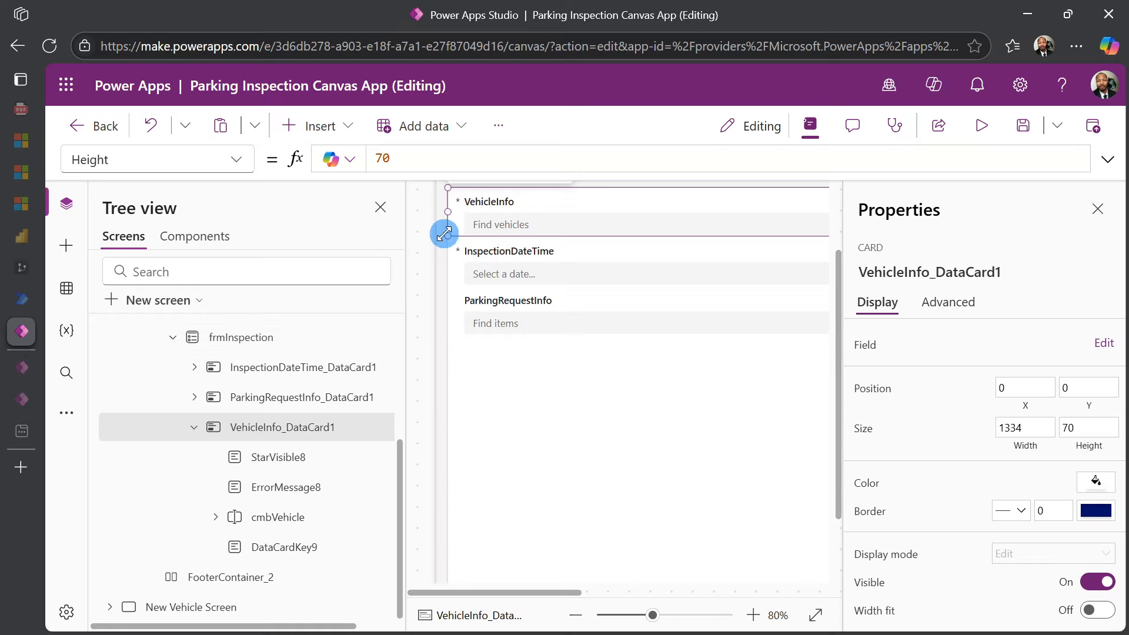
pyautogui.scroll(2, 451, 256)
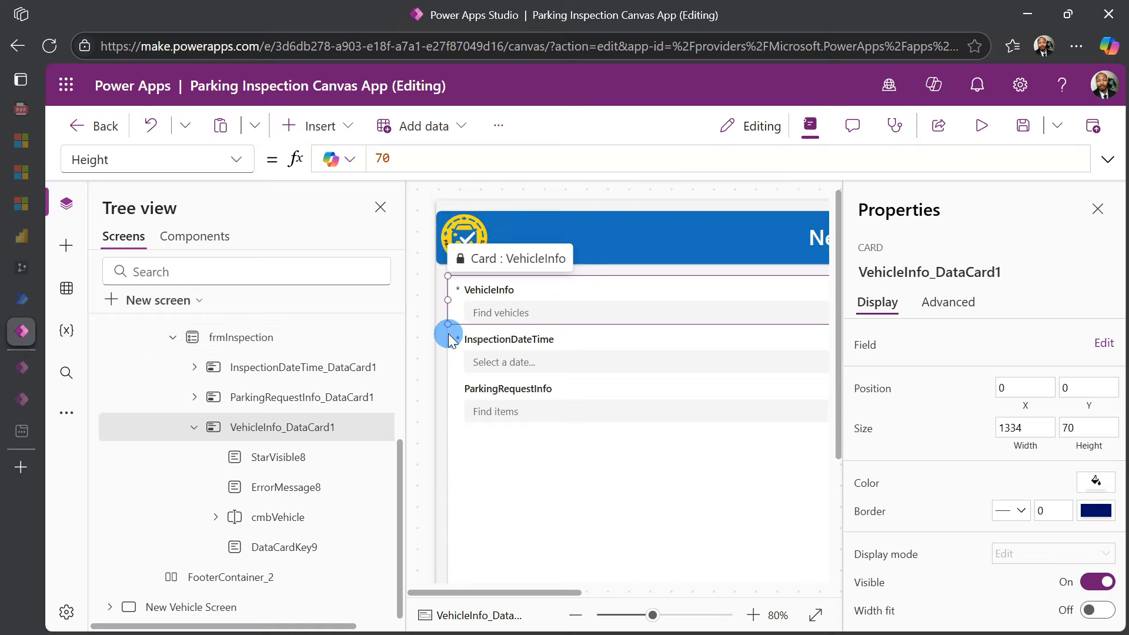
pyautogui.moveTo(446, 325); pyautogui.dragTo(440, 387)
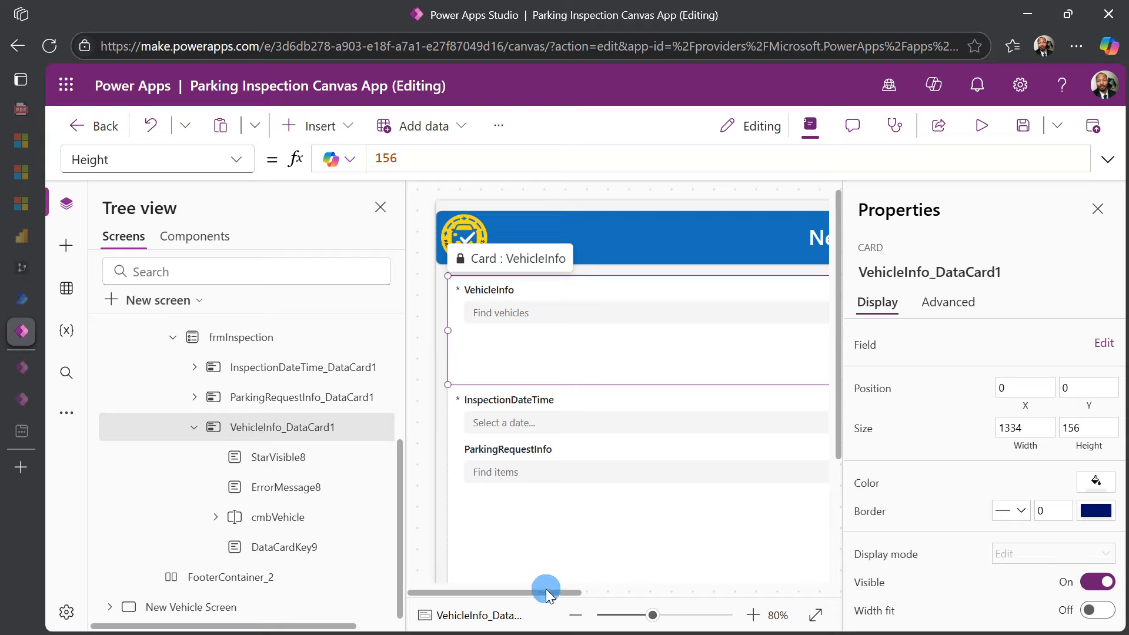
# Unlock the VehicleInfo data card to insert a button, and place it below the cmbVehicle combo box.
pyautogui.moveTo(545, 588); pyautogui.dragTo(503, 612)
pyautogui.click(338, 129)
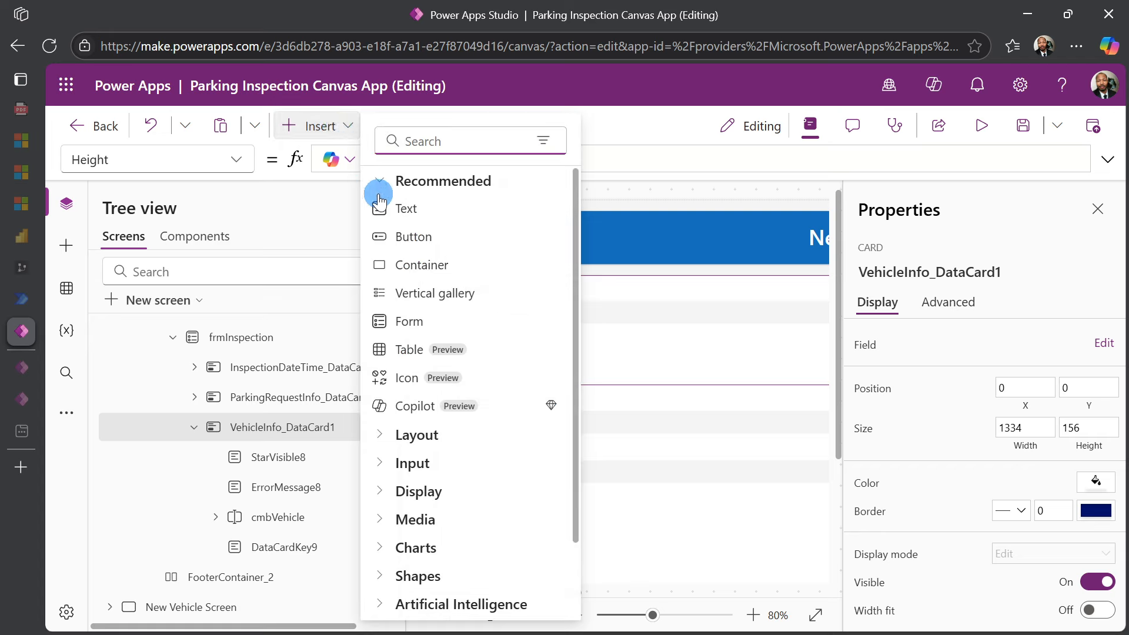
pyautogui.click(394, 237)
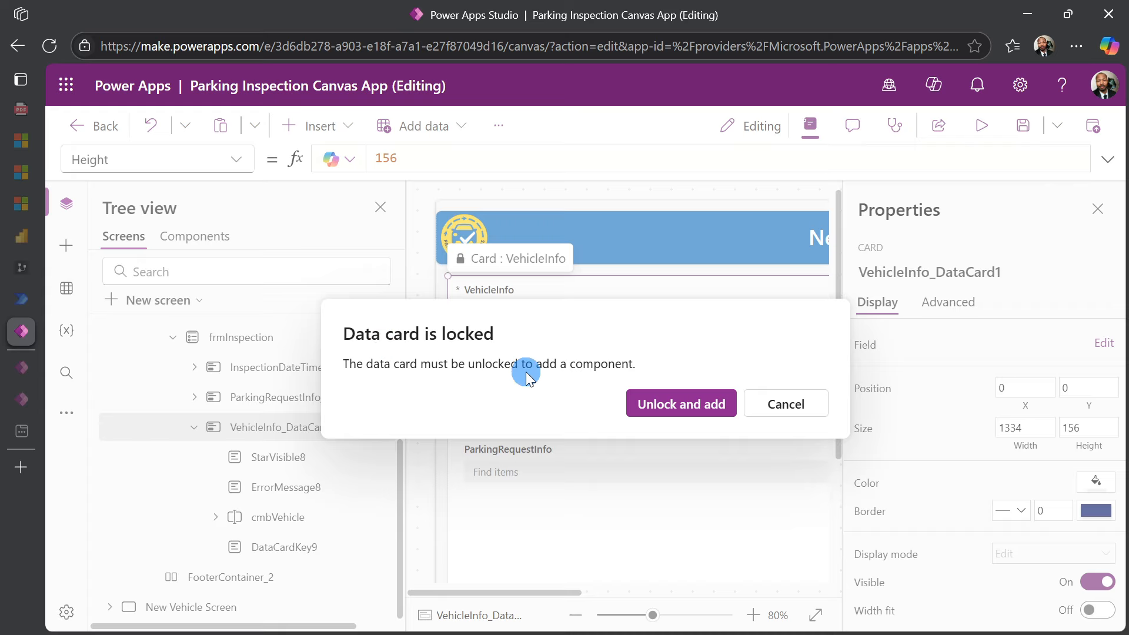
pyautogui.click(650, 407)
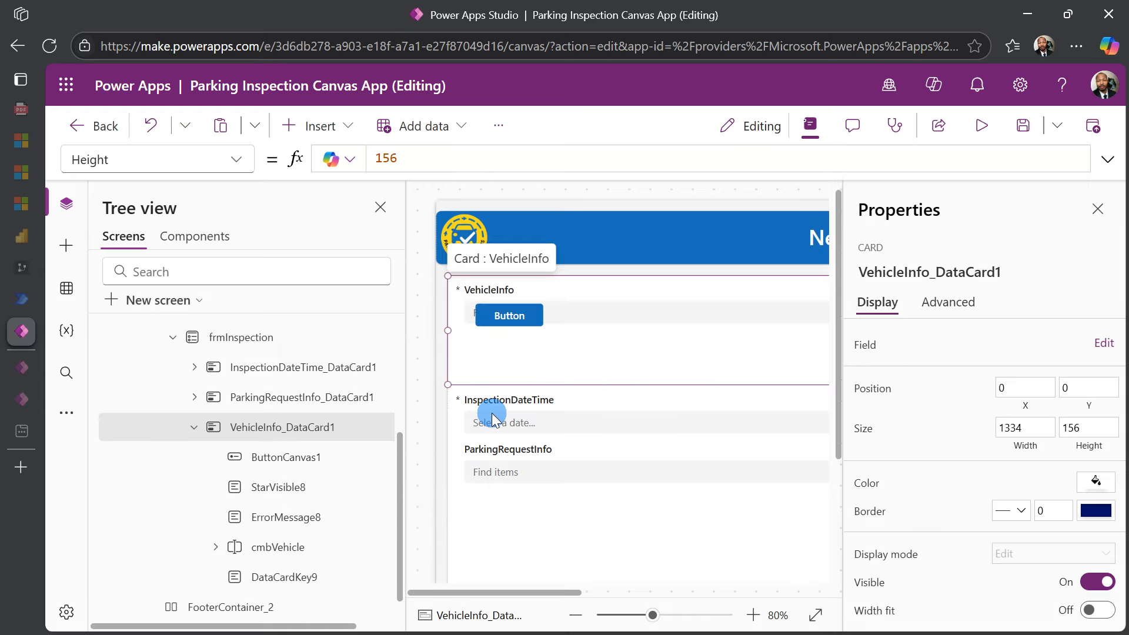
pyautogui.click(492, 326)
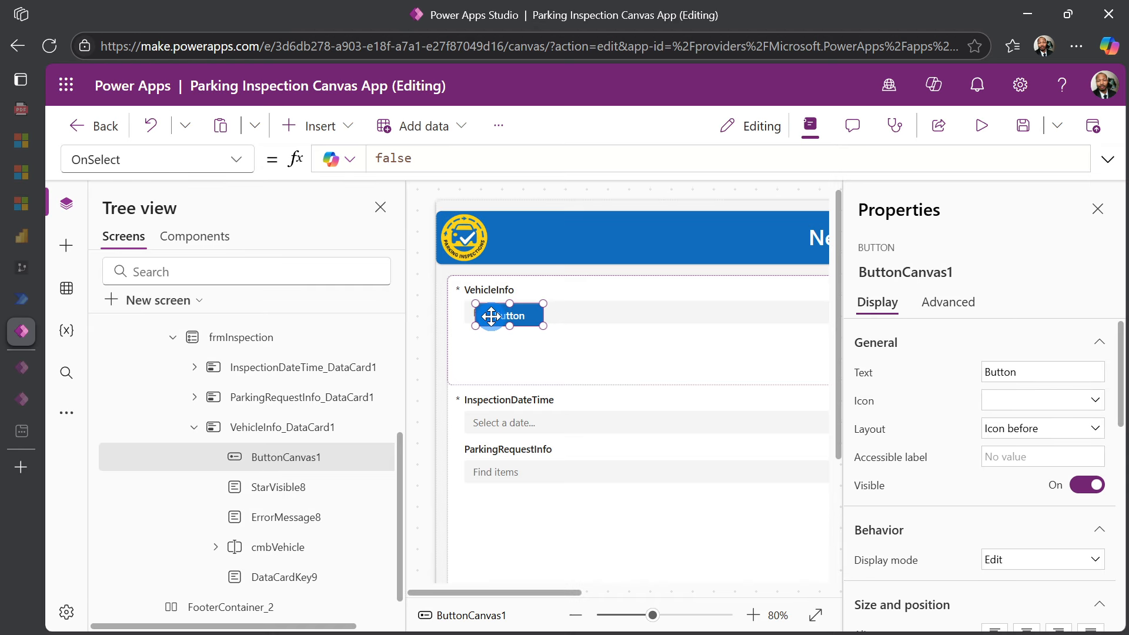
pyautogui.moveTo(491, 316); pyautogui.dragTo(487, 359)
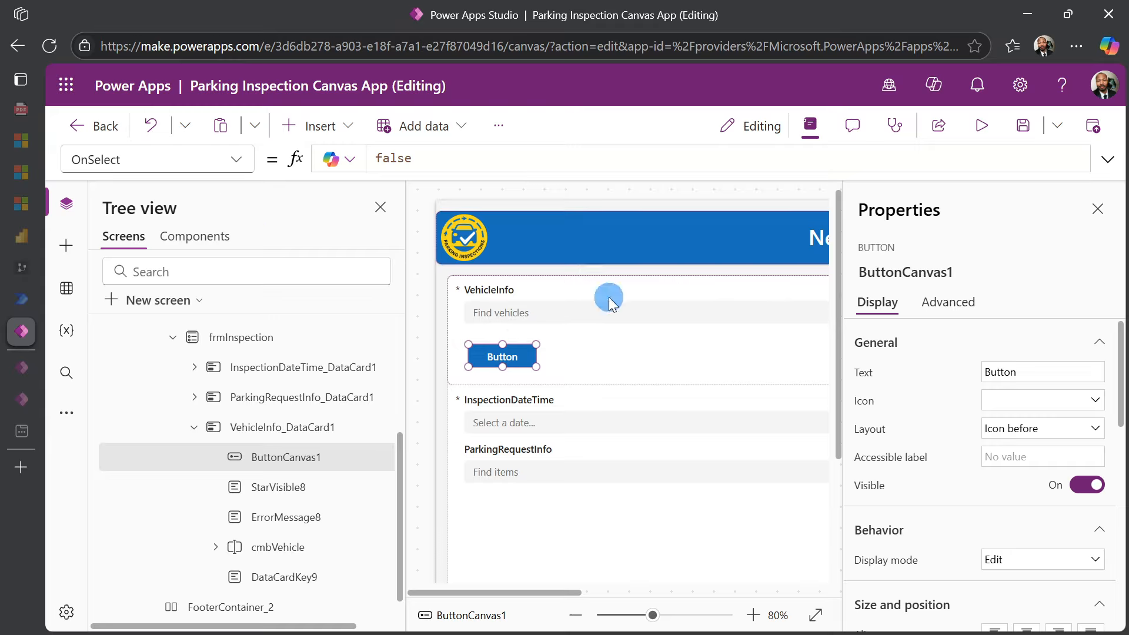
# Set the new button's text to "Create New Vehicle" and rename the button to btnCreateVehicle.
pyautogui.click(1017, 371)
pyautogui.doubleClick(1017, 371)
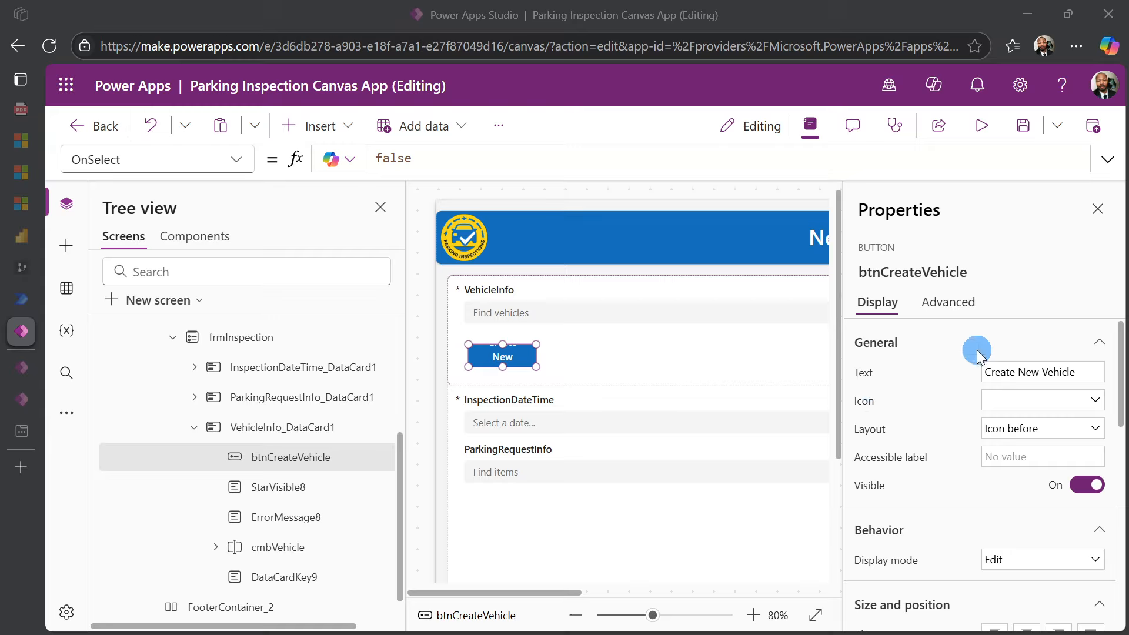
pyautogui.moveTo(904, 279)
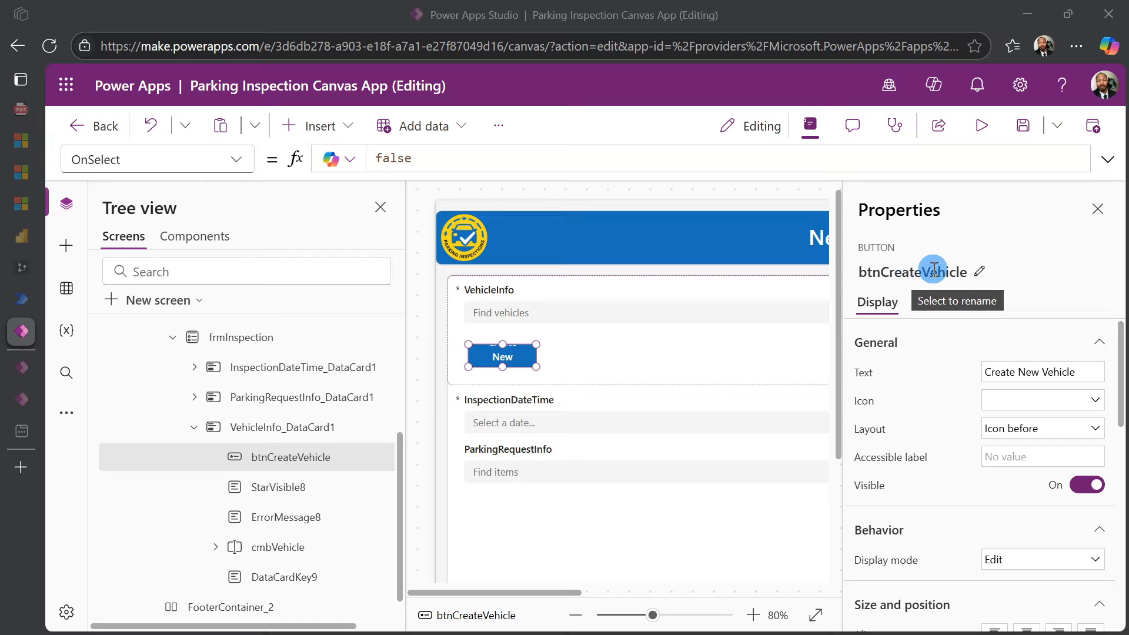
# Open the Width property of the btnCreateVehicle button in the formula bar.
pyautogui.scroll(-3, 928, 430)
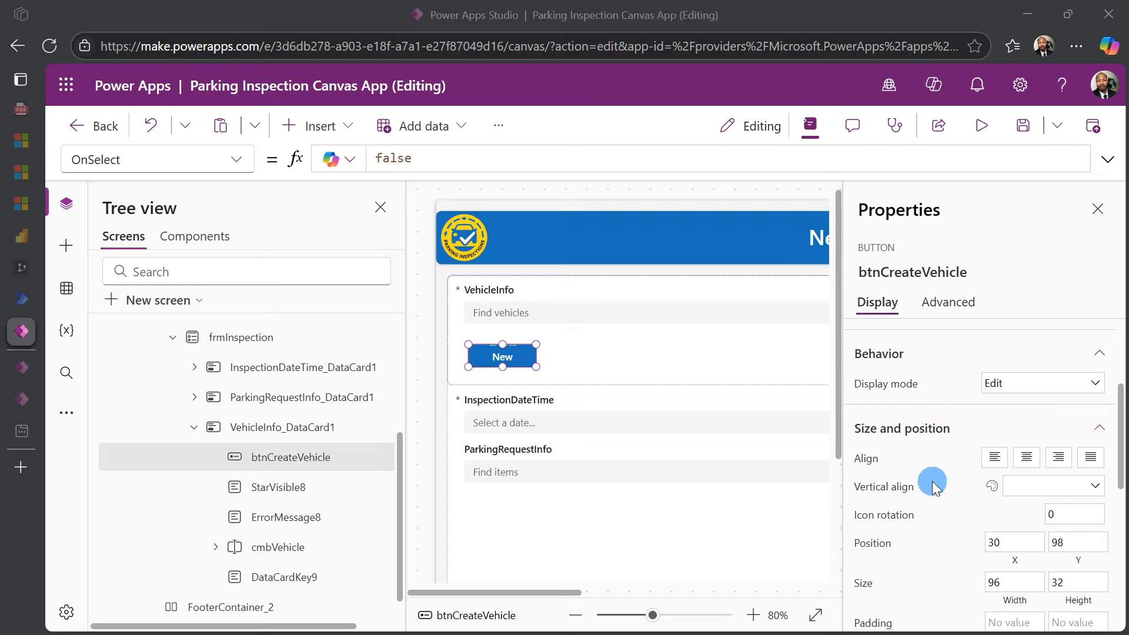
pyautogui.scroll(-3, 932, 482)
pyautogui.scroll(-4, 928, 496)
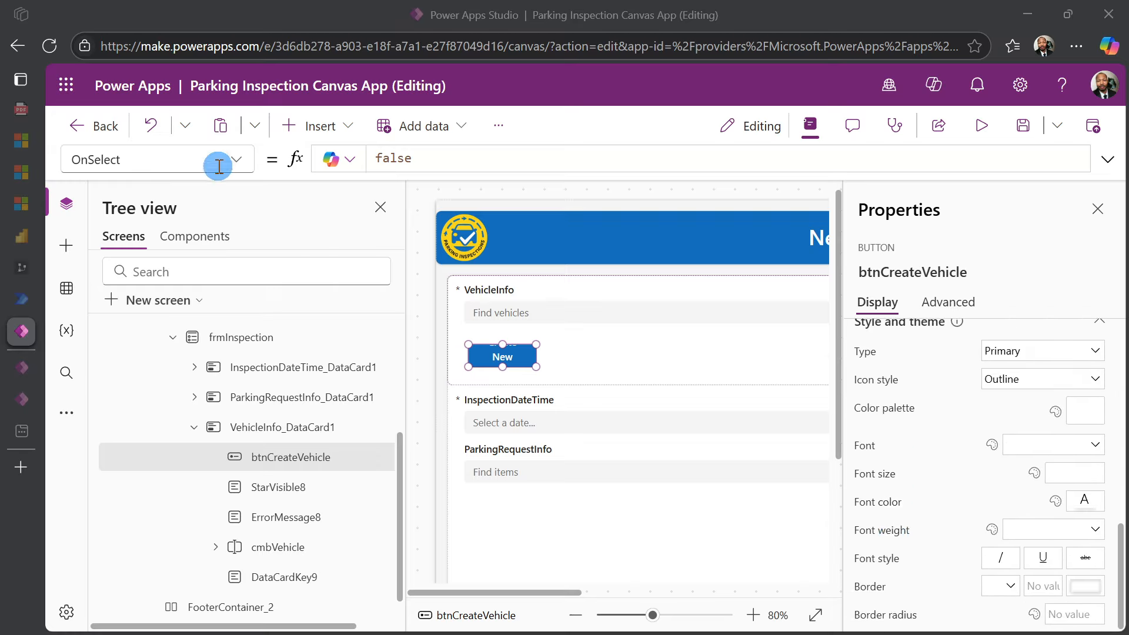
pyautogui.click(238, 160)
pyautogui.scroll(-5, 147, 353)
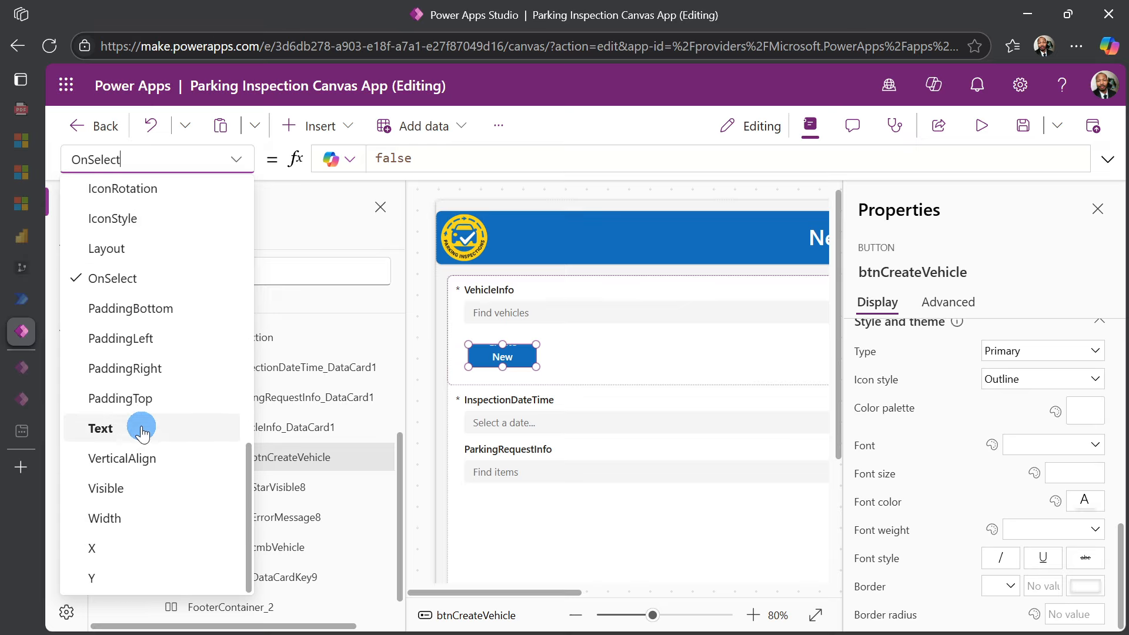
pyautogui.click(126, 518)
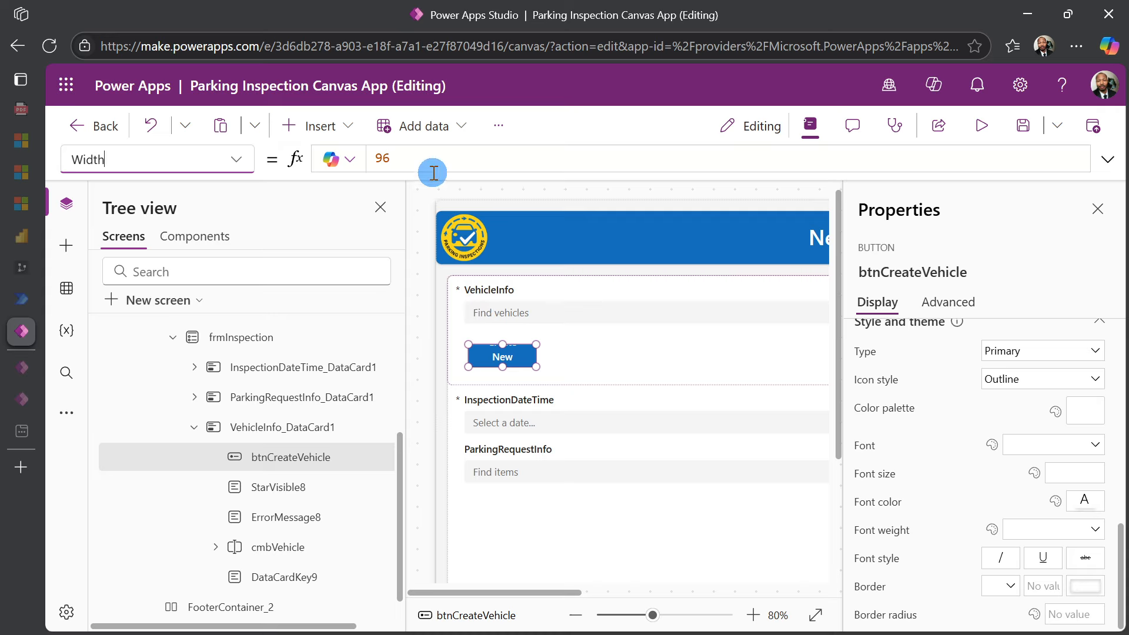
# Copy the Width formula of the cmbVehicle combo box.
pyautogui.click(506, 315)
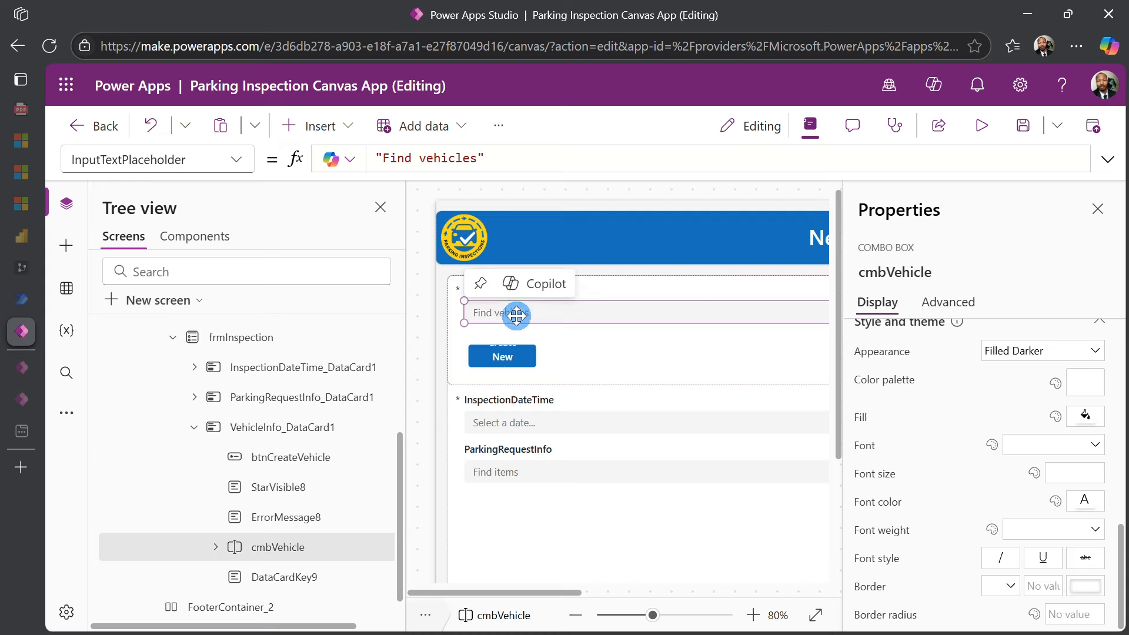
pyautogui.click(236, 159)
pyautogui.scroll(-7, 162, 429)
pyautogui.scroll(-2, 162, 429)
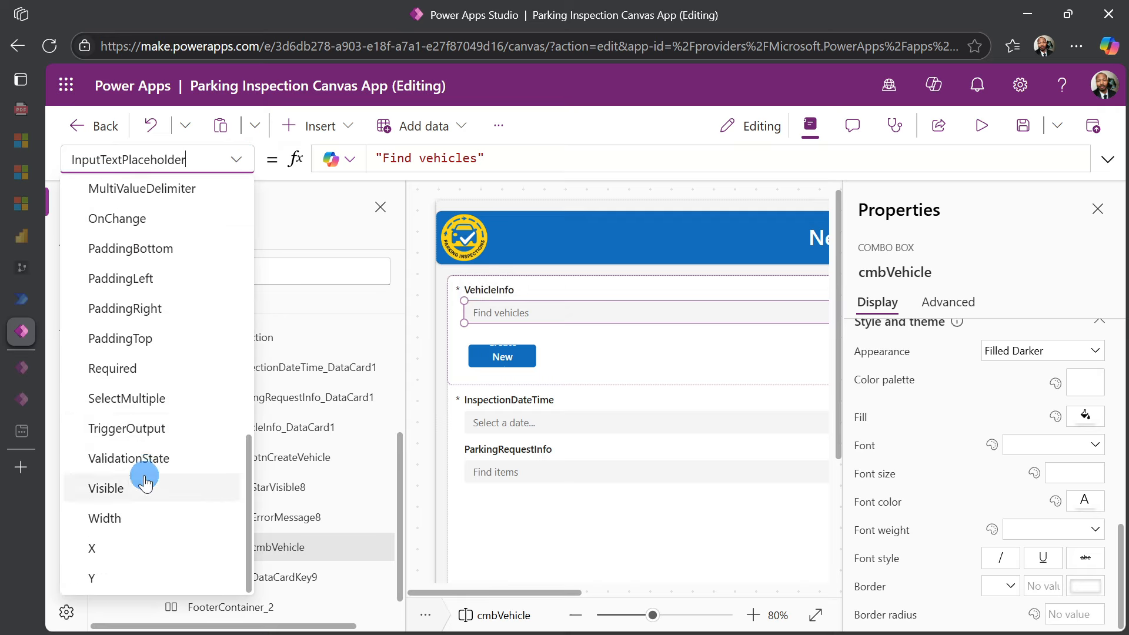
pyautogui.click(138, 517)
pyautogui.doubleClick(514, 165)
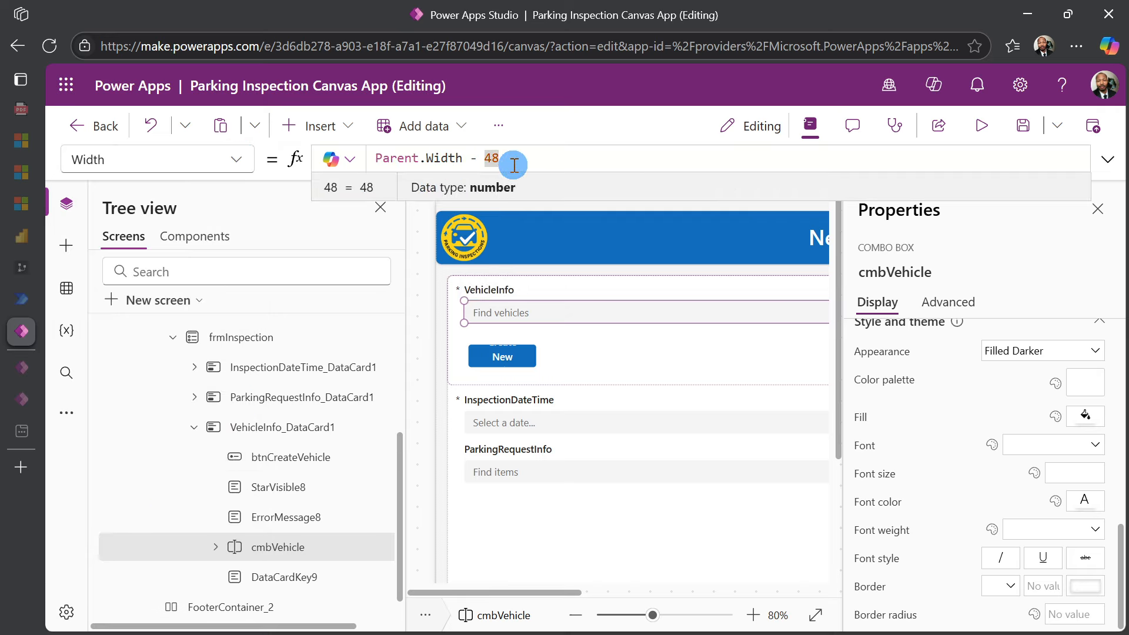
pyautogui.hotkey('ctrl', 'a')
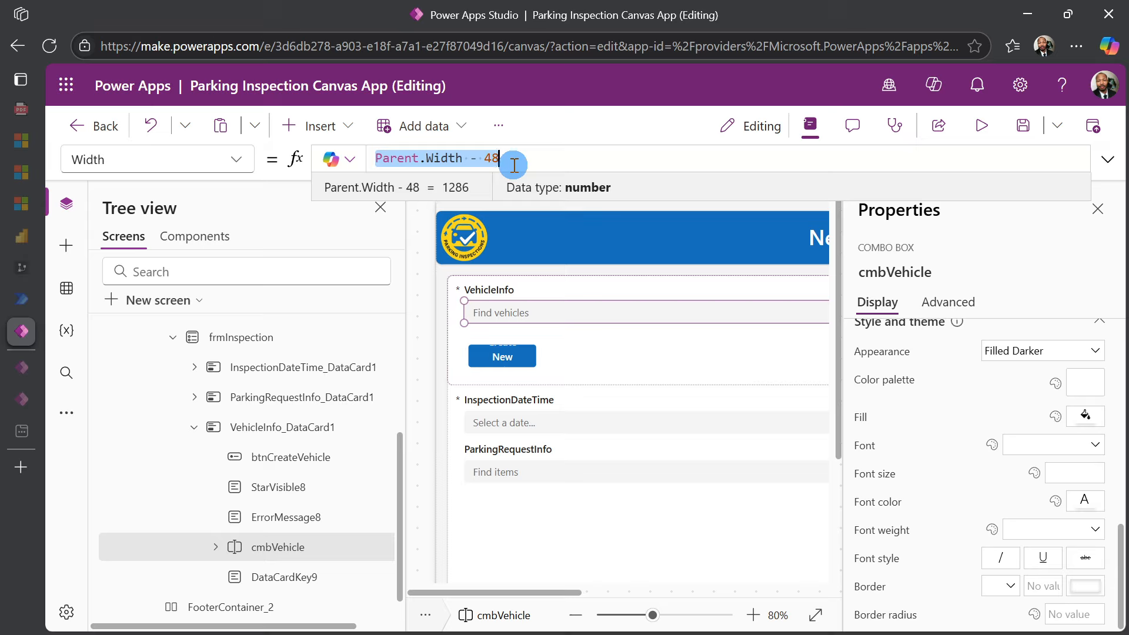
# Set the Width of the btnCreateVehicle button to Parent.Width - 48.
pyautogui.click(489, 348)
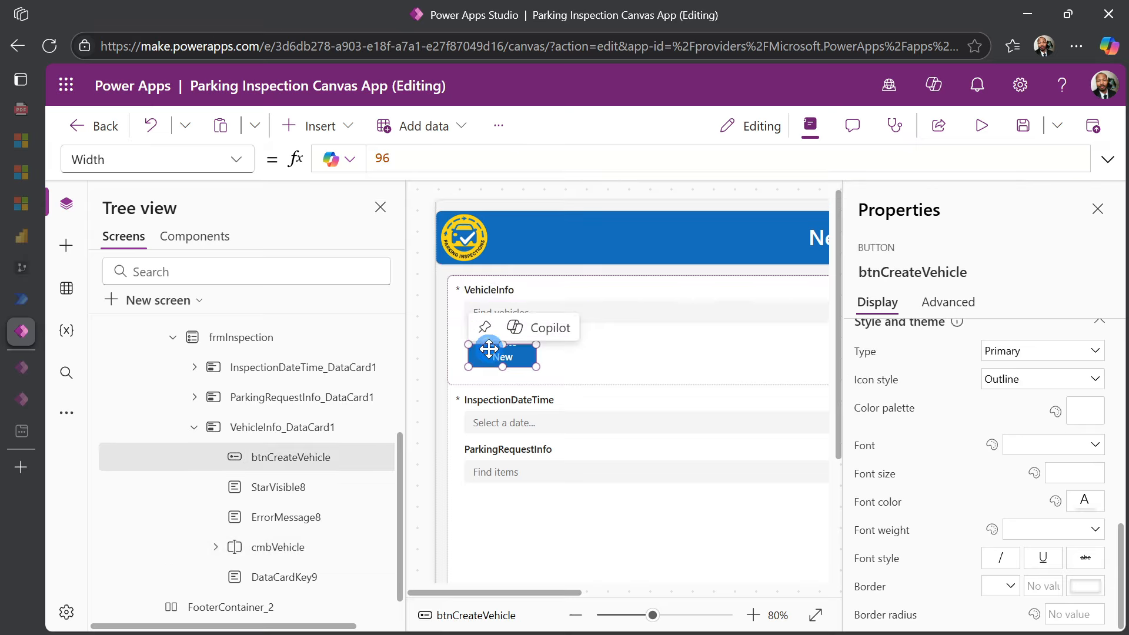
pyautogui.click(407, 163)
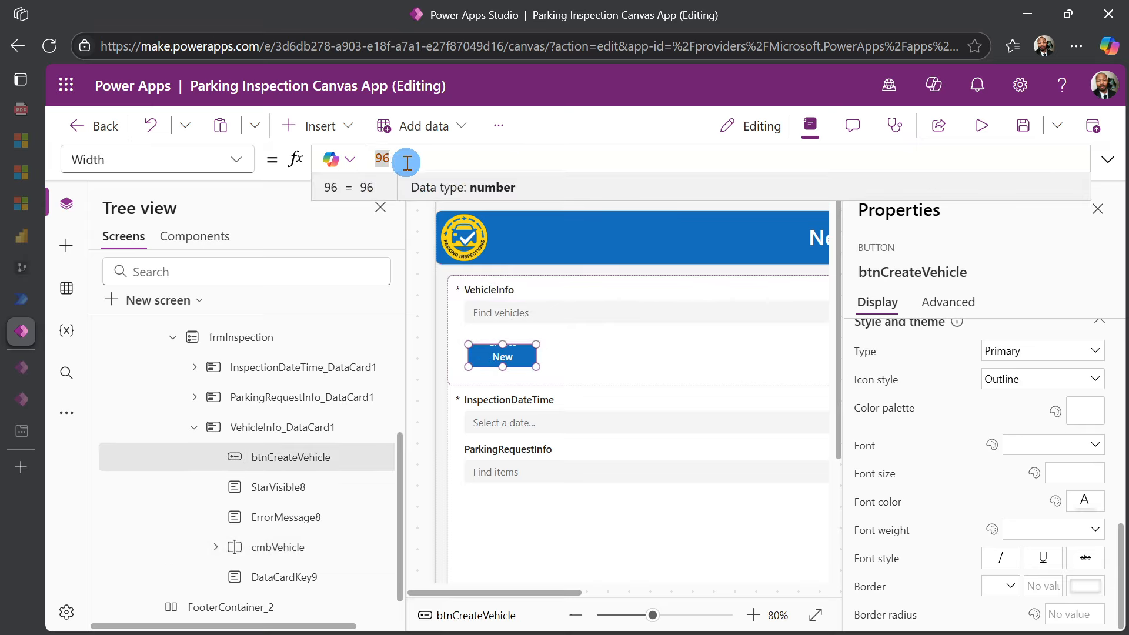
pyautogui.write('Parent.Width - 48')
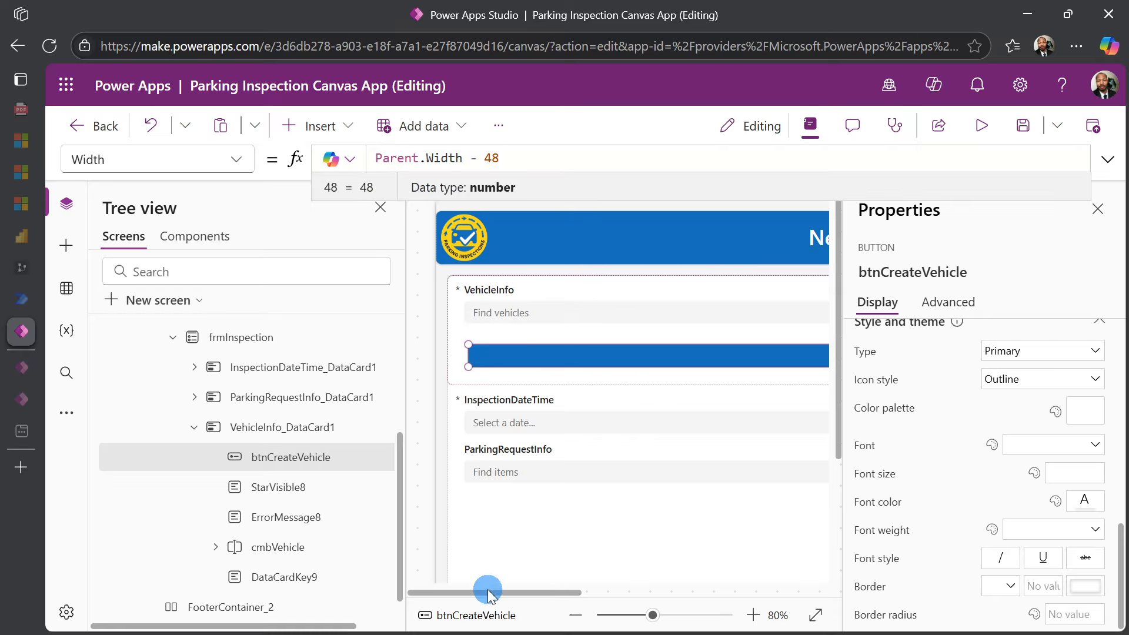
pyautogui.moveTo(488, 593); pyautogui.dragTo(456, 589)
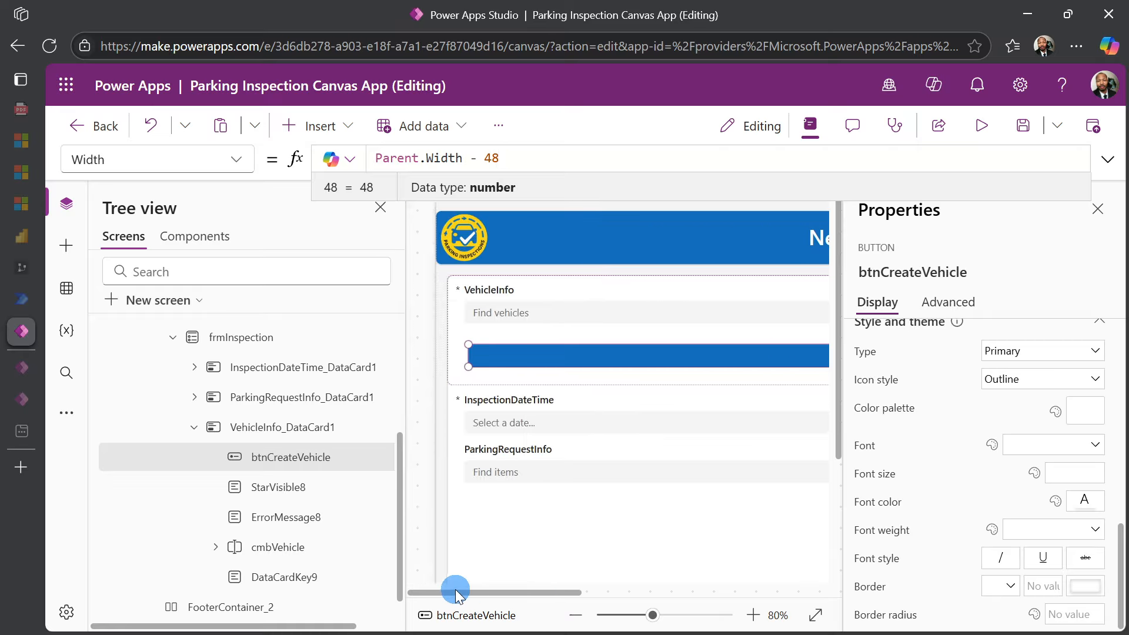
pyautogui.click(478, 384)
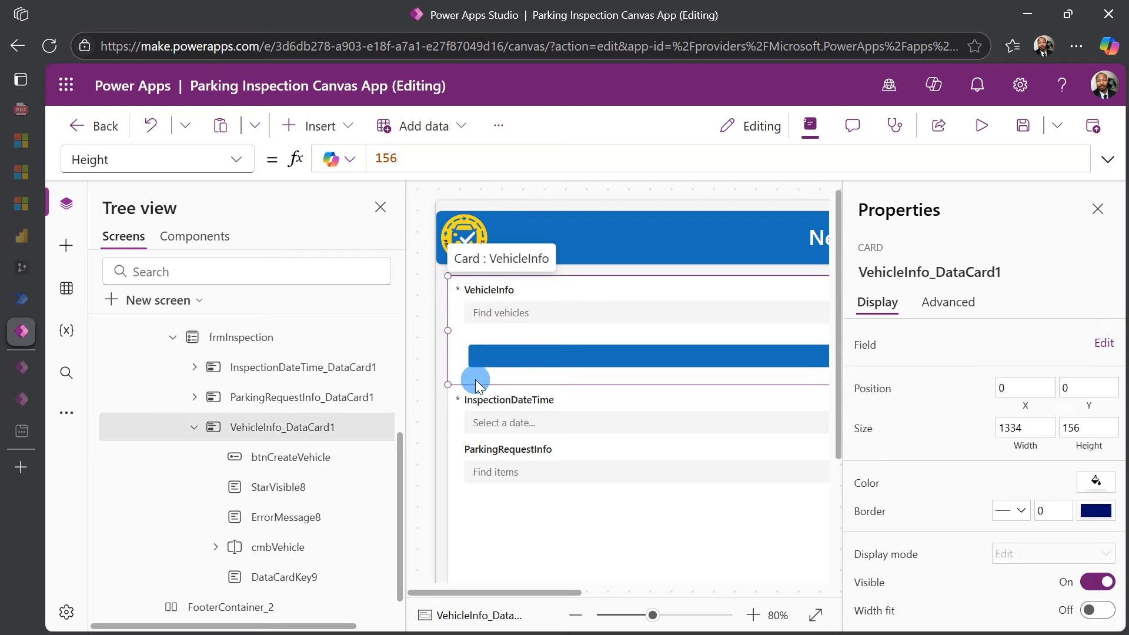
pyautogui.click(236, 160)
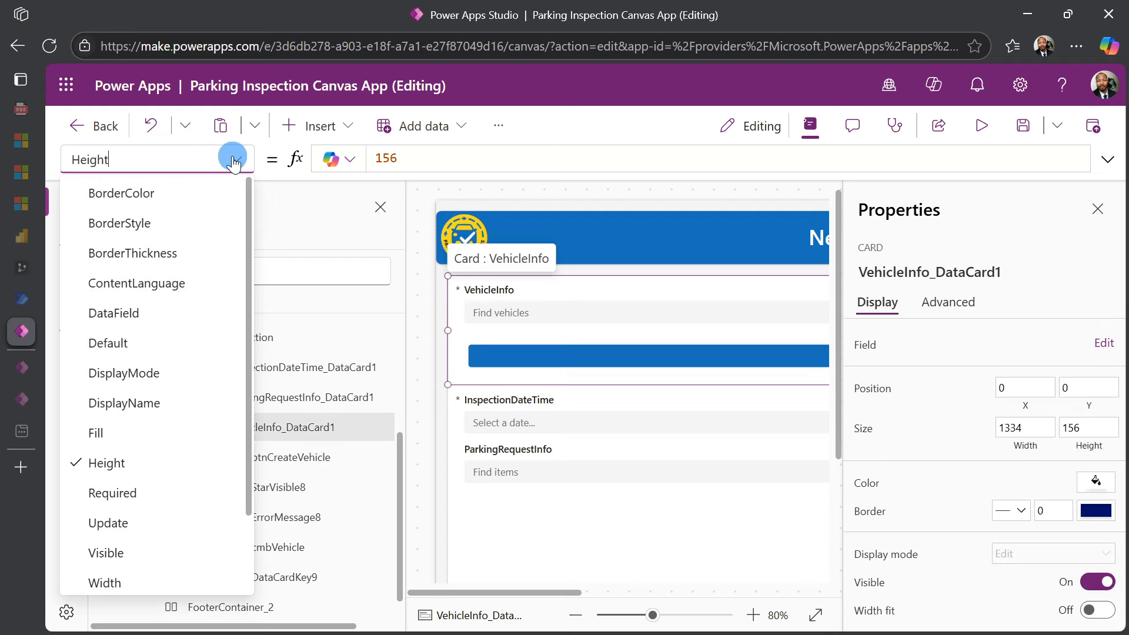
pyautogui.click(452, 379)
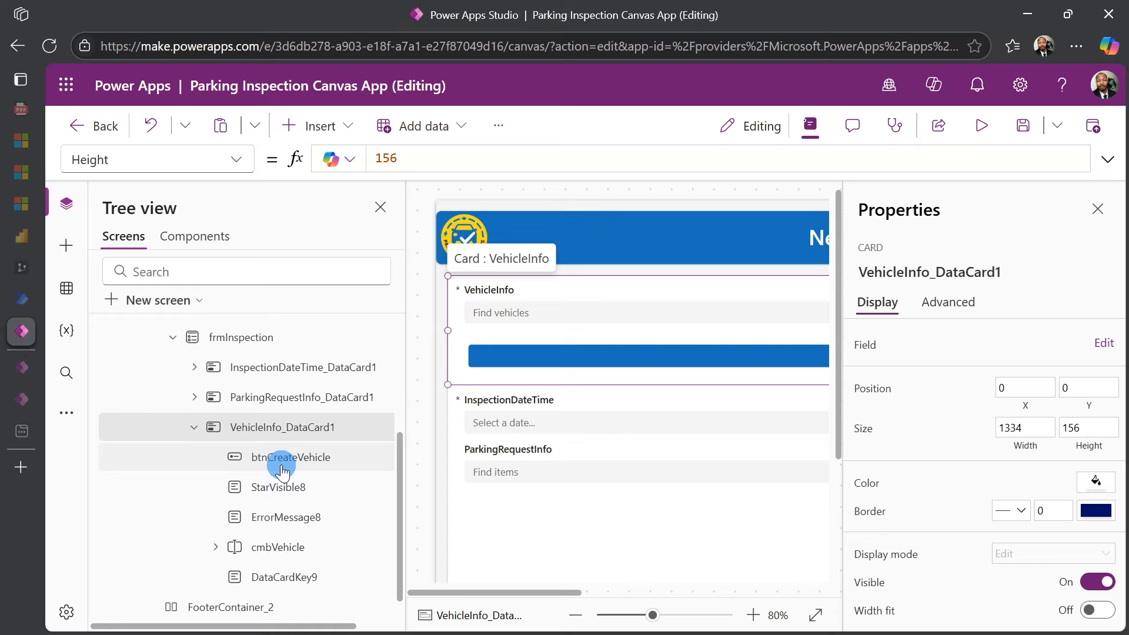
# Insert a form into MainContainer_1 of the New Vehicle Screen and connect it to the VehicleInfos table.
pyautogui.scroll(-1, 282, 470)
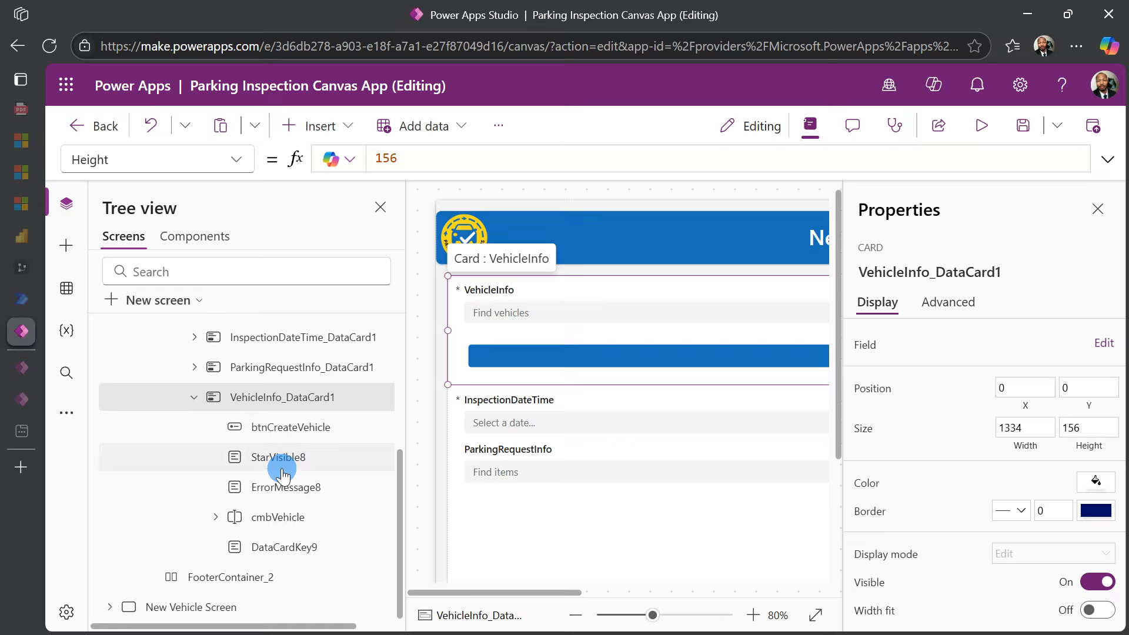
pyautogui.click(171, 610)
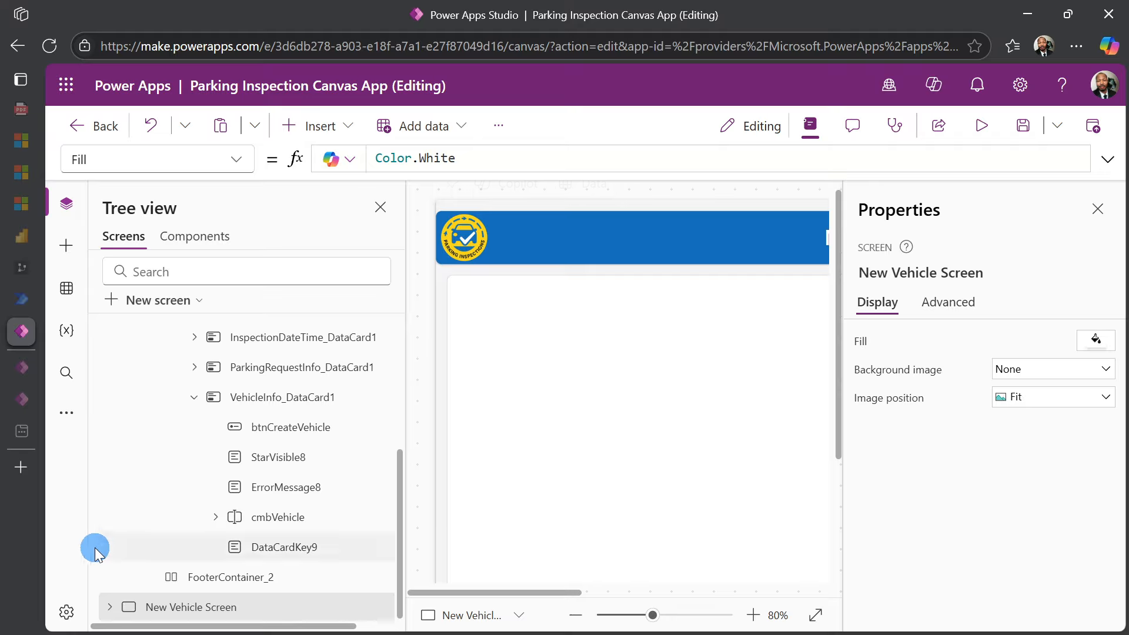
pyautogui.click(111, 609)
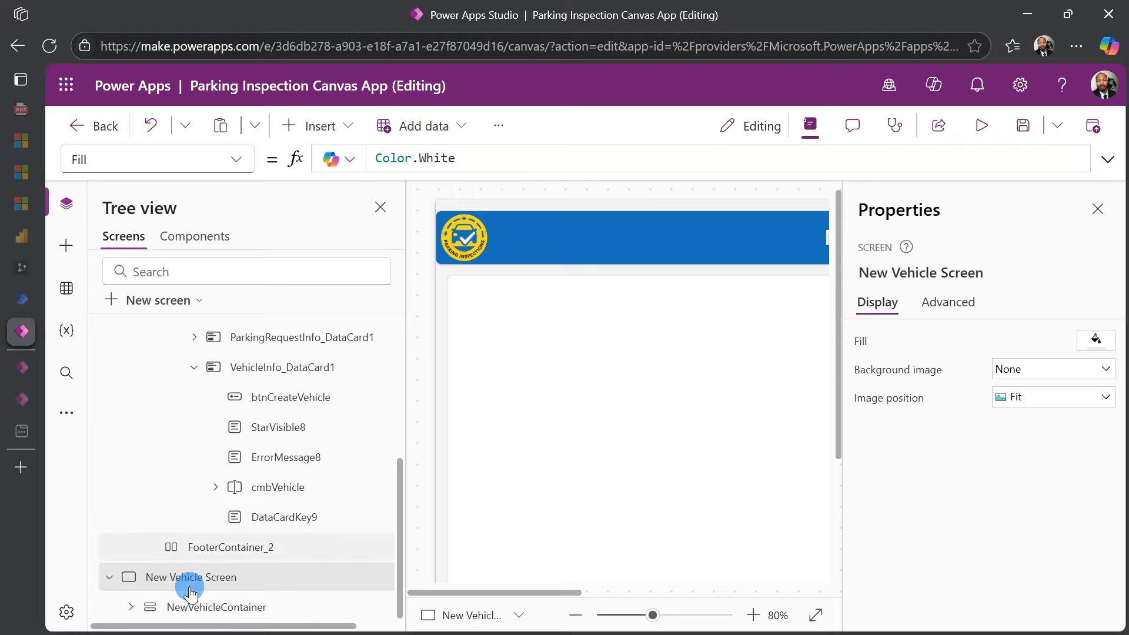
pyautogui.click(131, 607)
pyautogui.scroll(-2, 175, 431)
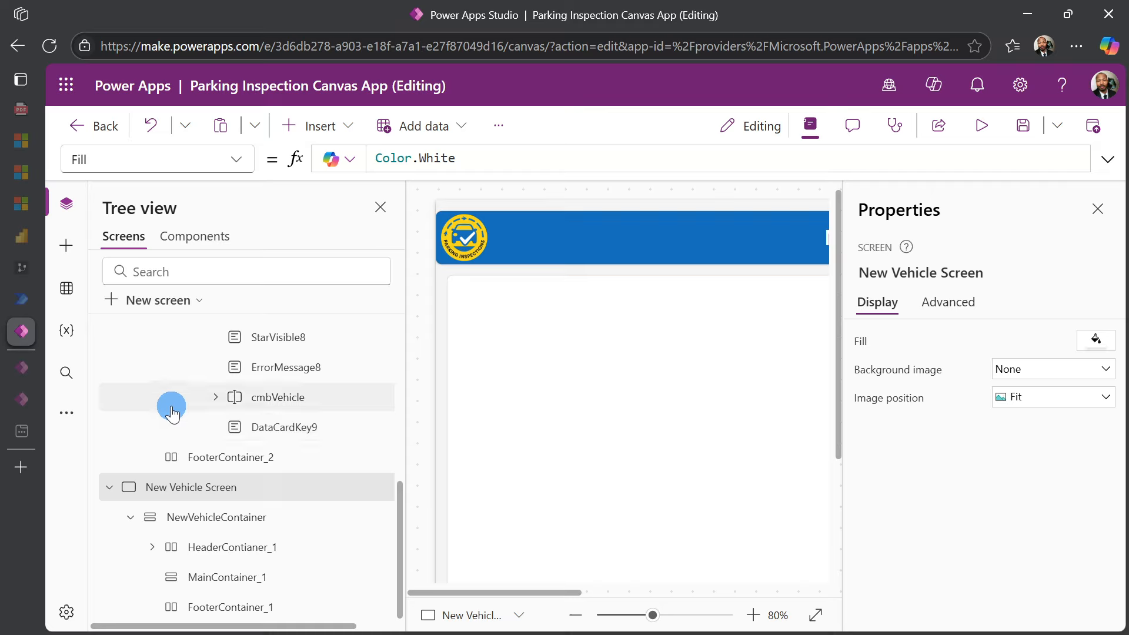
pyautogui.click(169, 573)
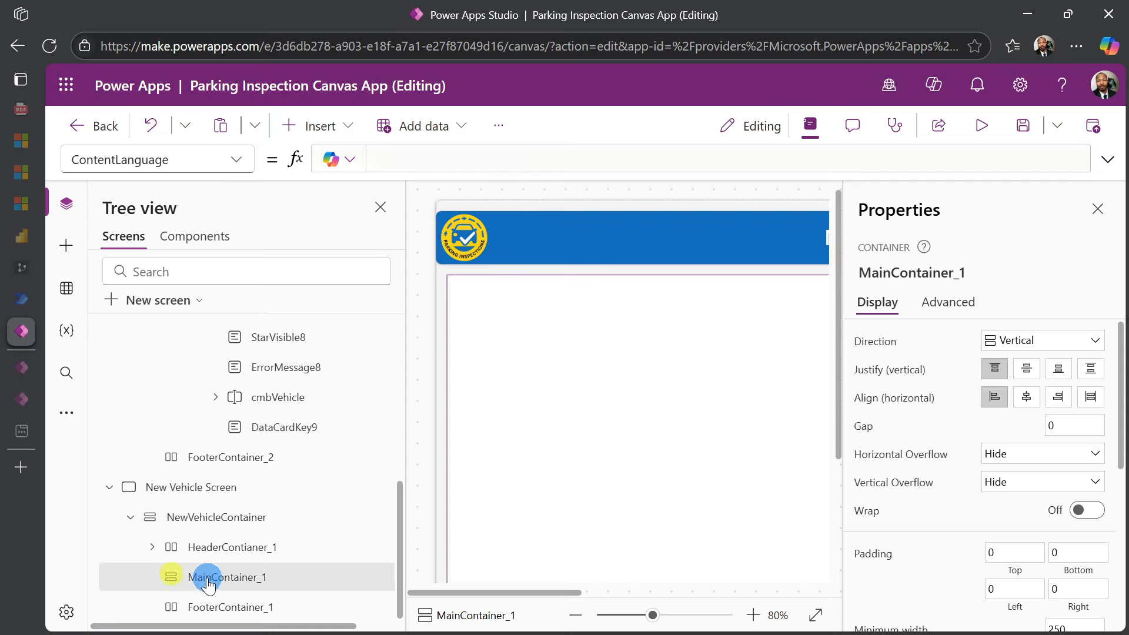
pyautogui.click(814, 614)
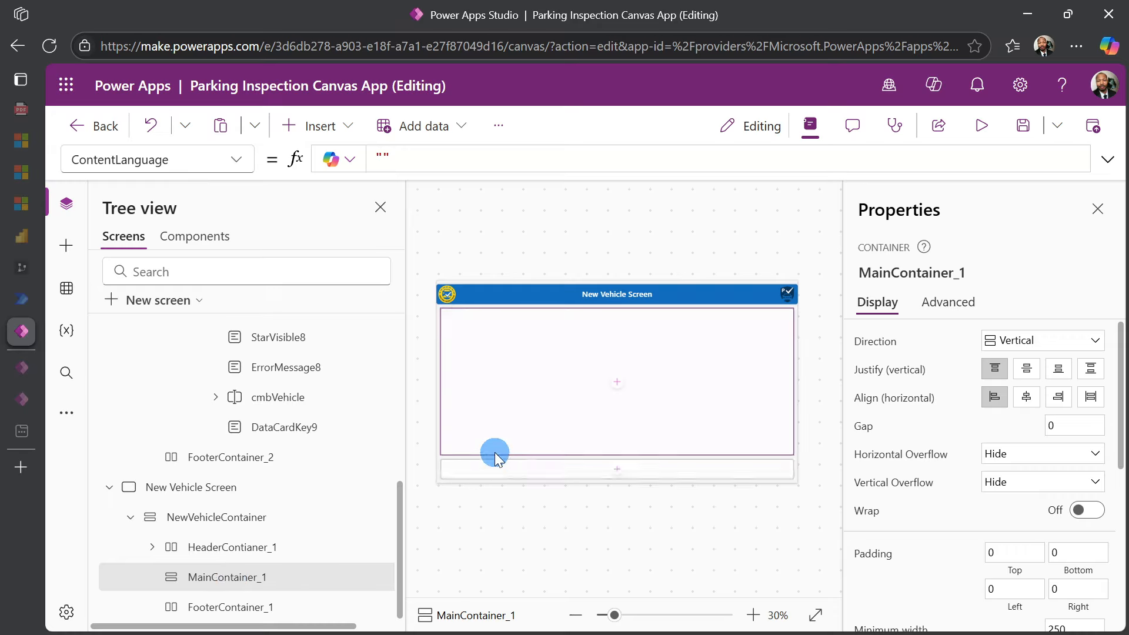
pyautogui.click(615, 388)
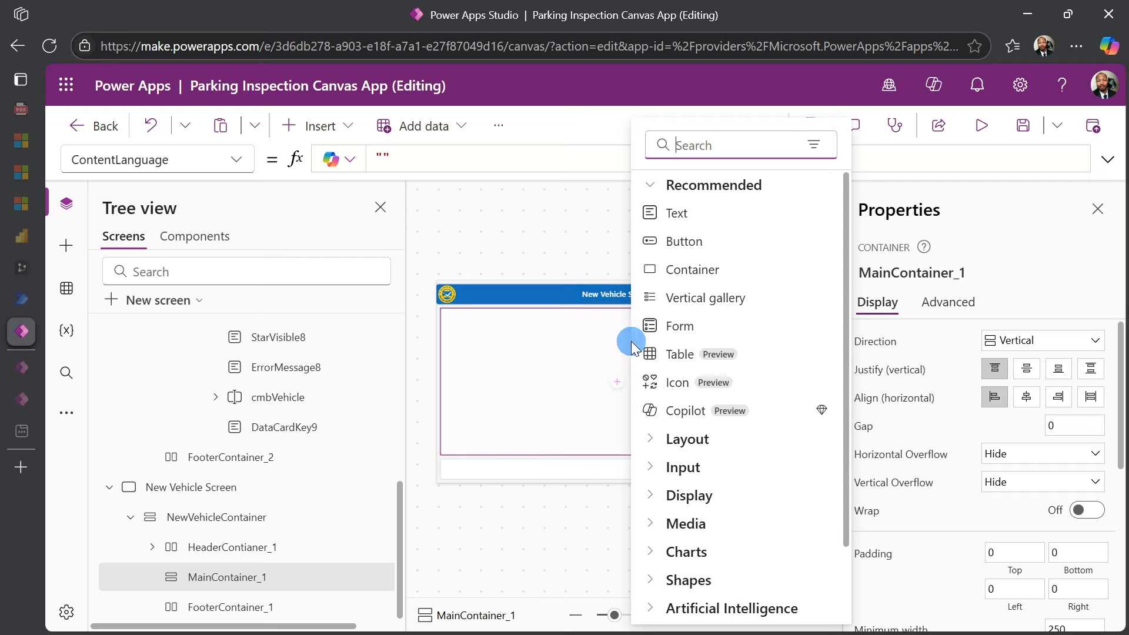
pyautogui.click(604, 328)
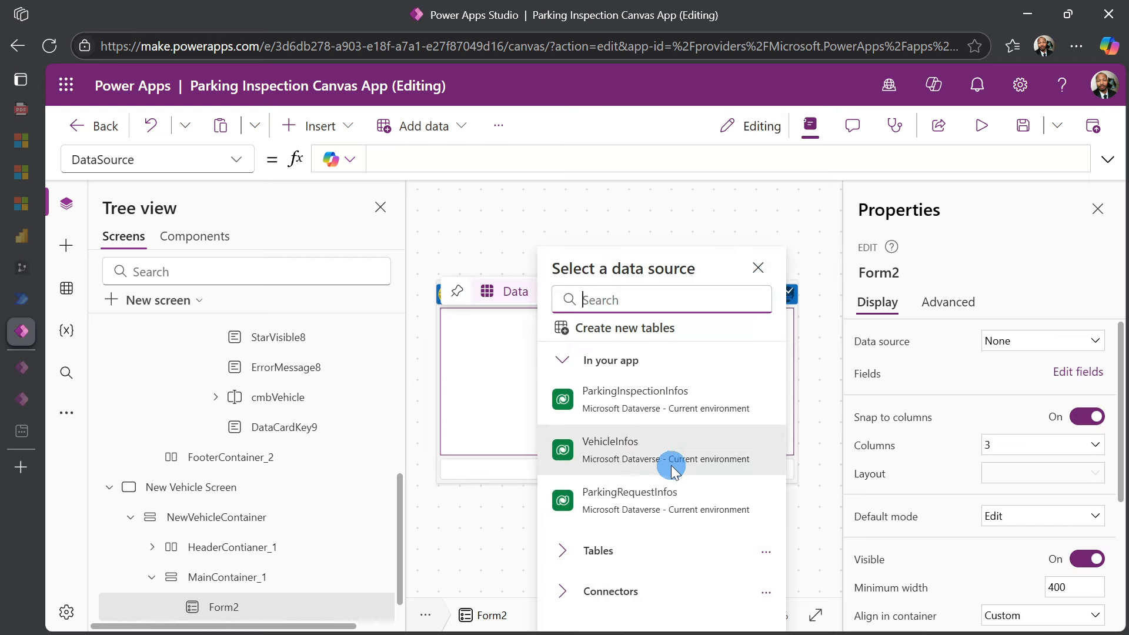
pyautogui.click(647, 461)
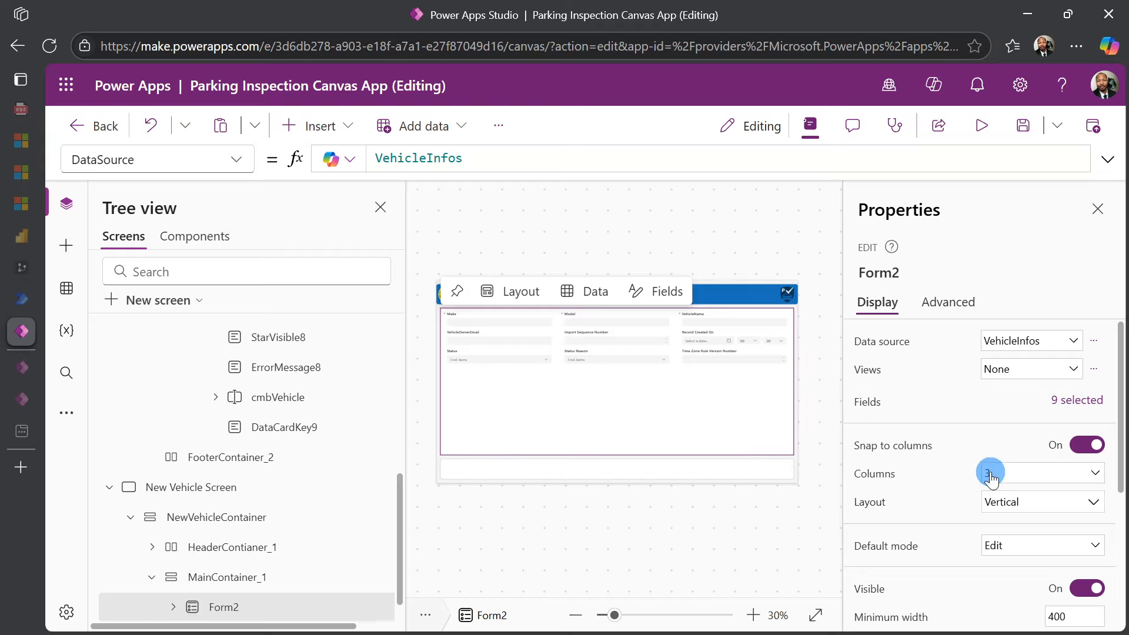
# Set the new form's layout to 1 column.
pyautogui.click(753, 614)
pyautogui.click(753, 615)
pyautogui.click(754, 615)
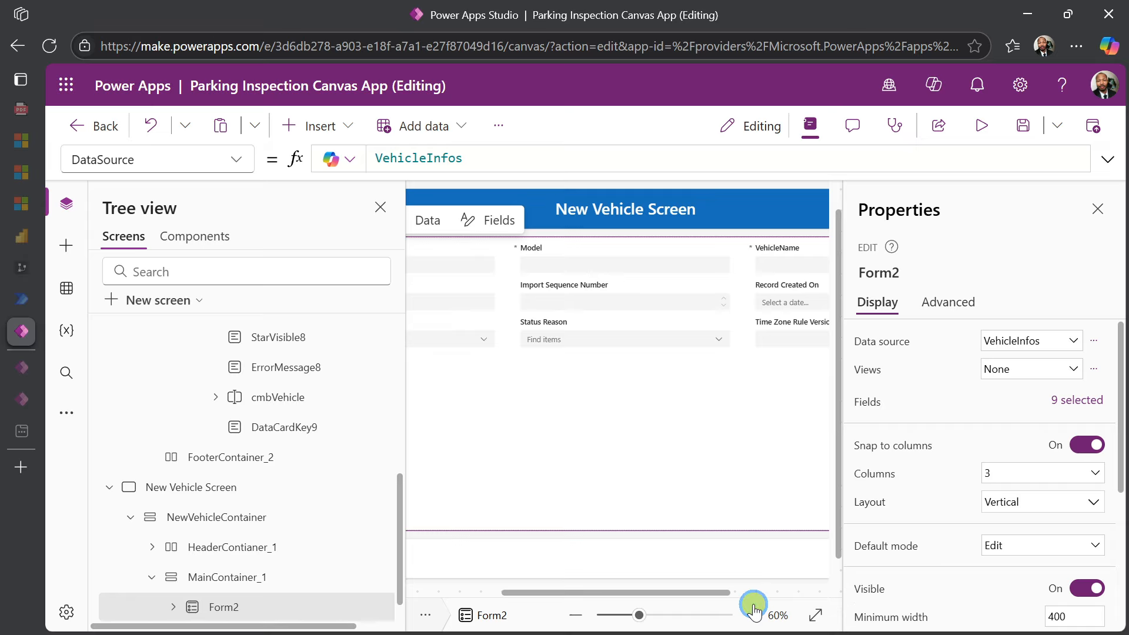
pyautogui.click(753, 612)
pyautogui.moveTo(675, 592); pyautogui.dragTo(551, 596)
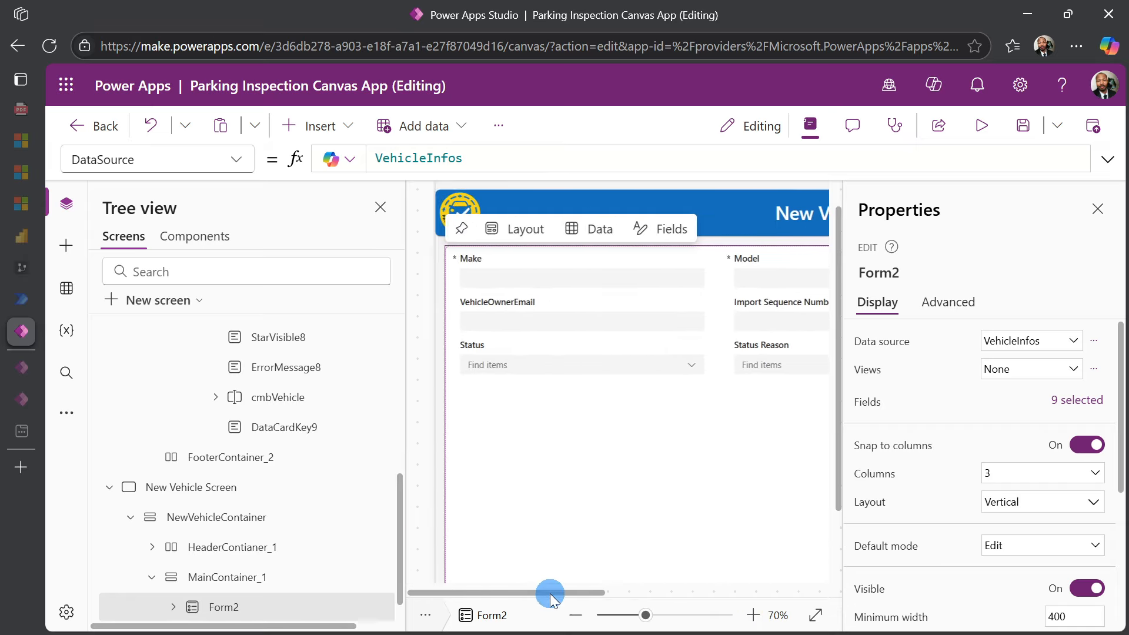
pyautogui.click(1011, 482)
pyautogui.click(1001, 501)
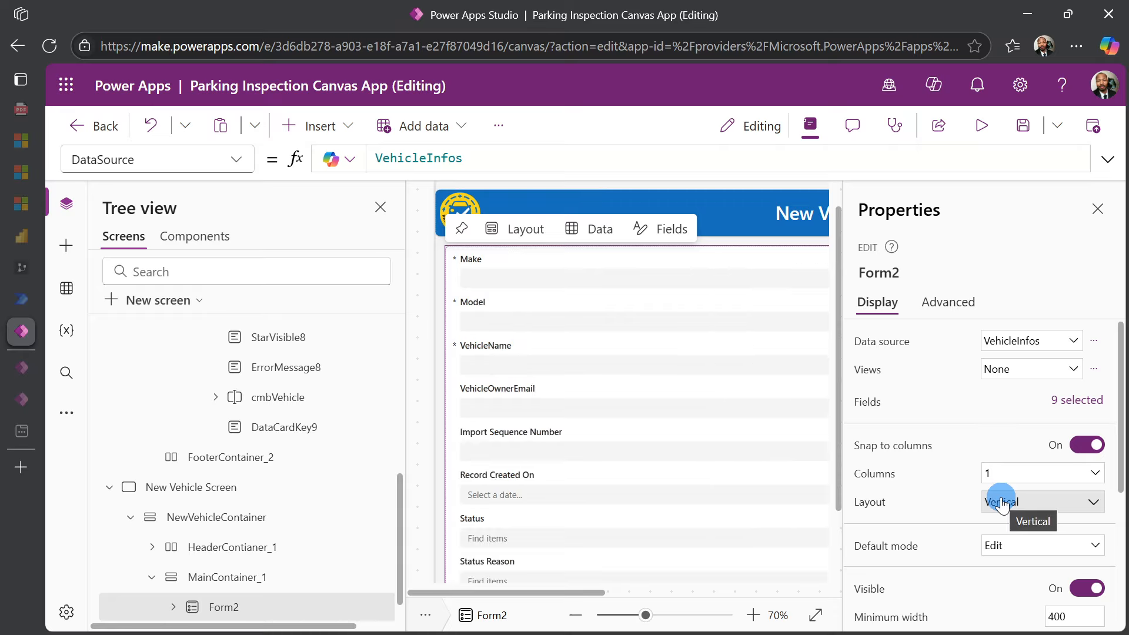
# Rename the new form as frmVehicle.
pyautogui.click(910, 273)
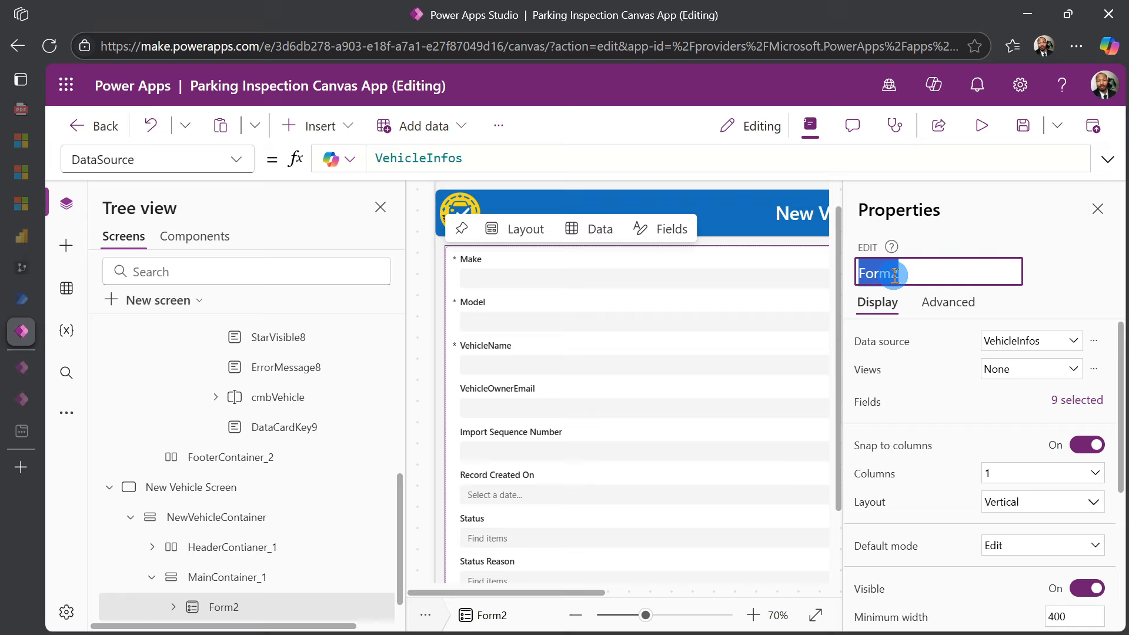
pyautogui.write('f')
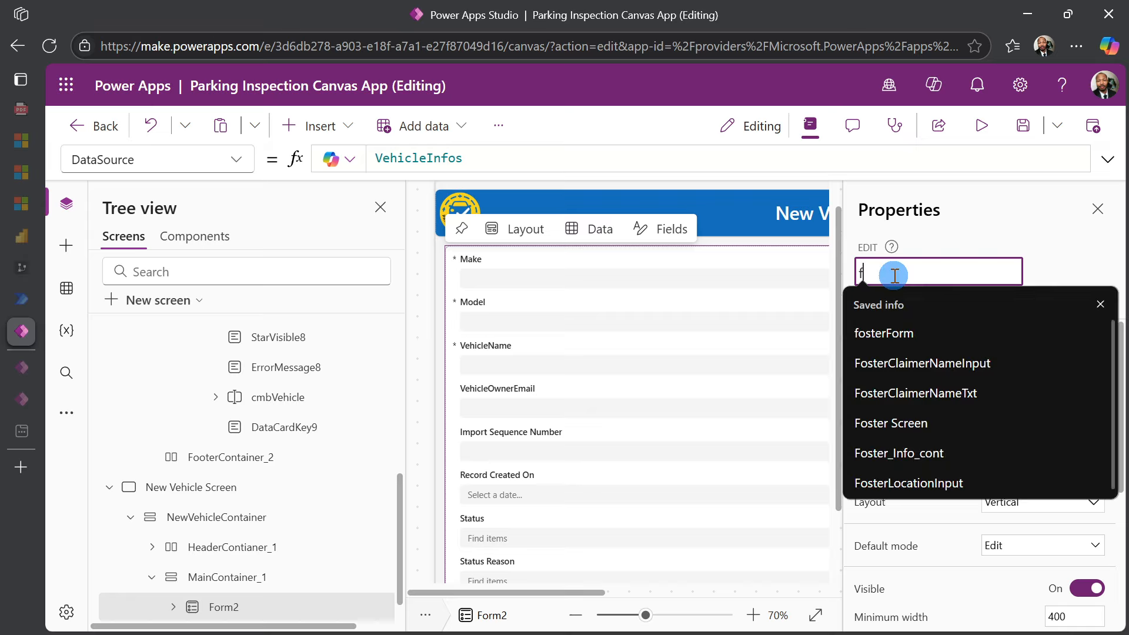
pyautogui.write('r')
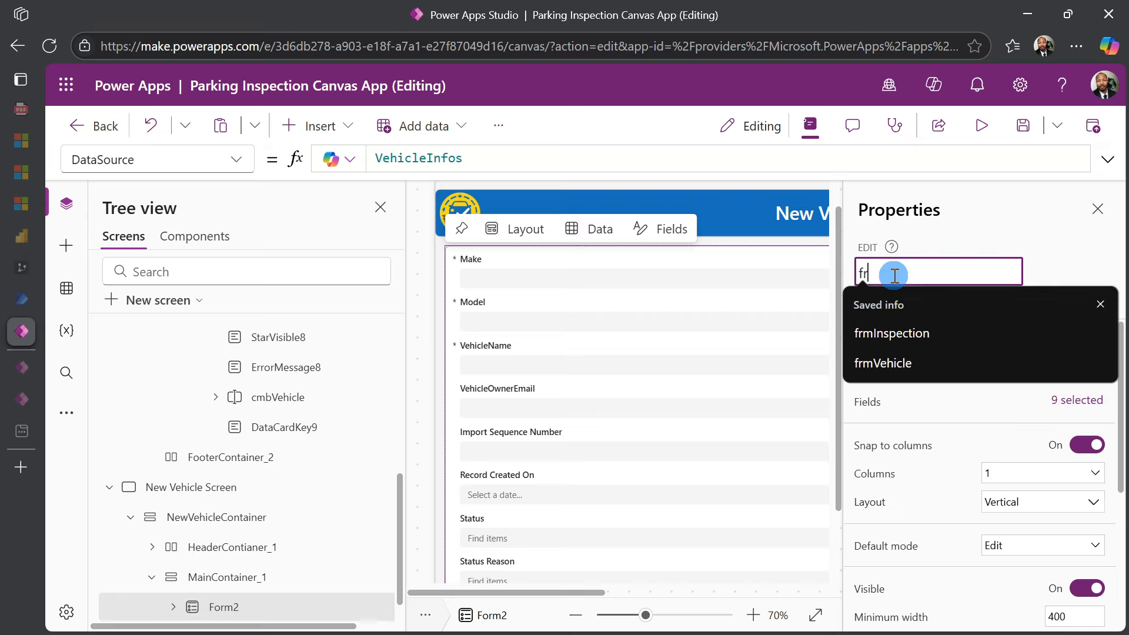
pyautogui.click(899, 361)
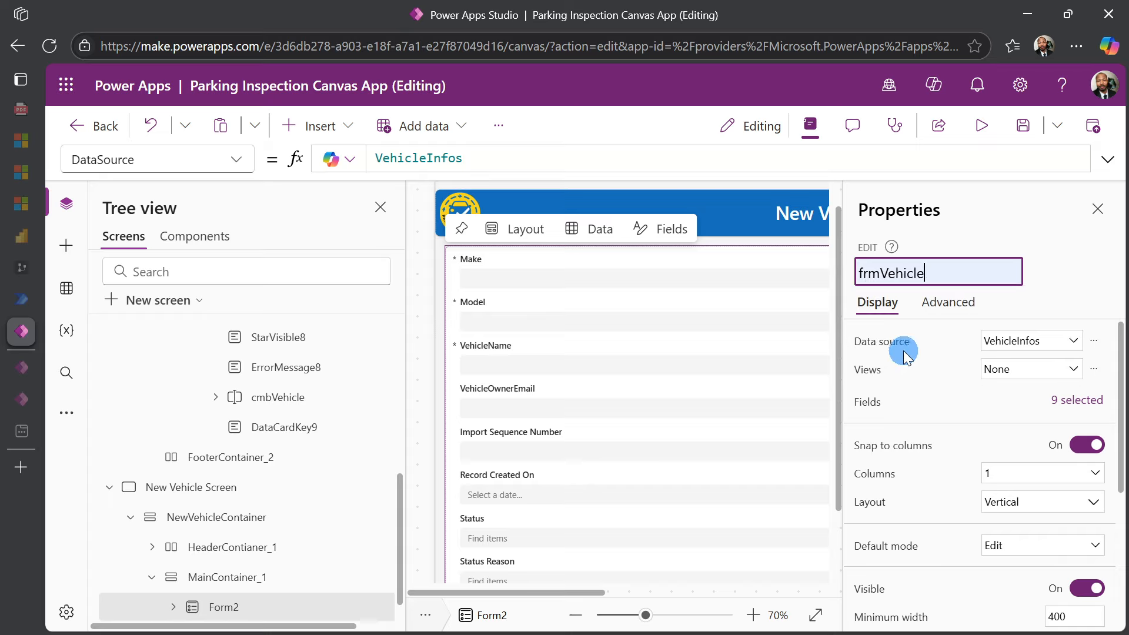
pyautogui.click(1008, 216)
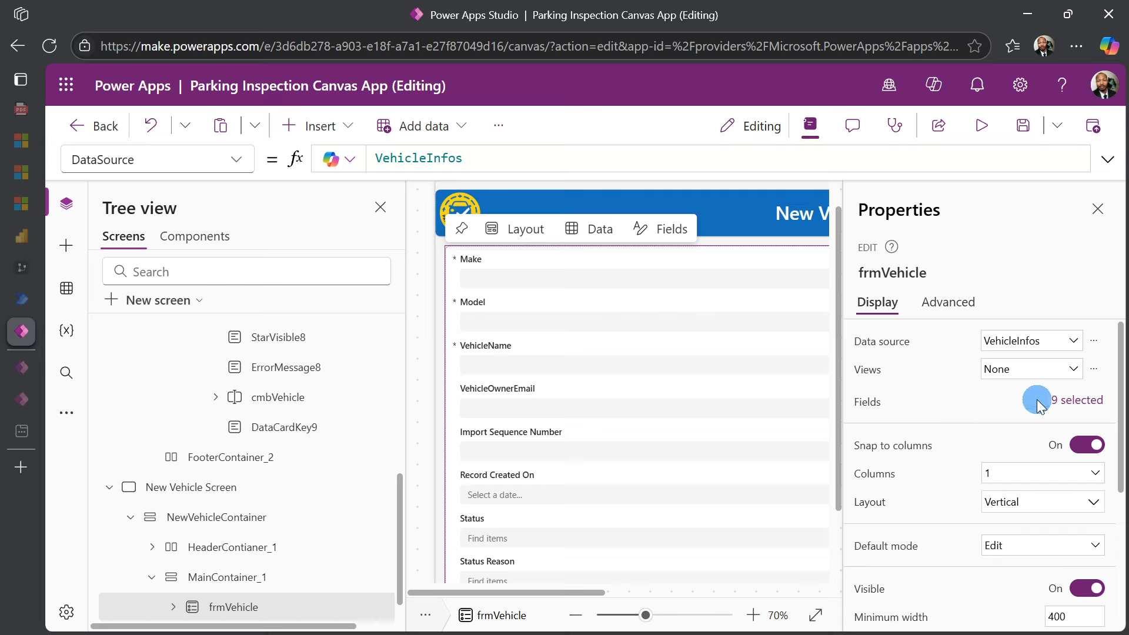
# Reduce the frmVehicle form's fields to VehicleName, Make and Model, in that order.
pyautogui.click(1062, 400)
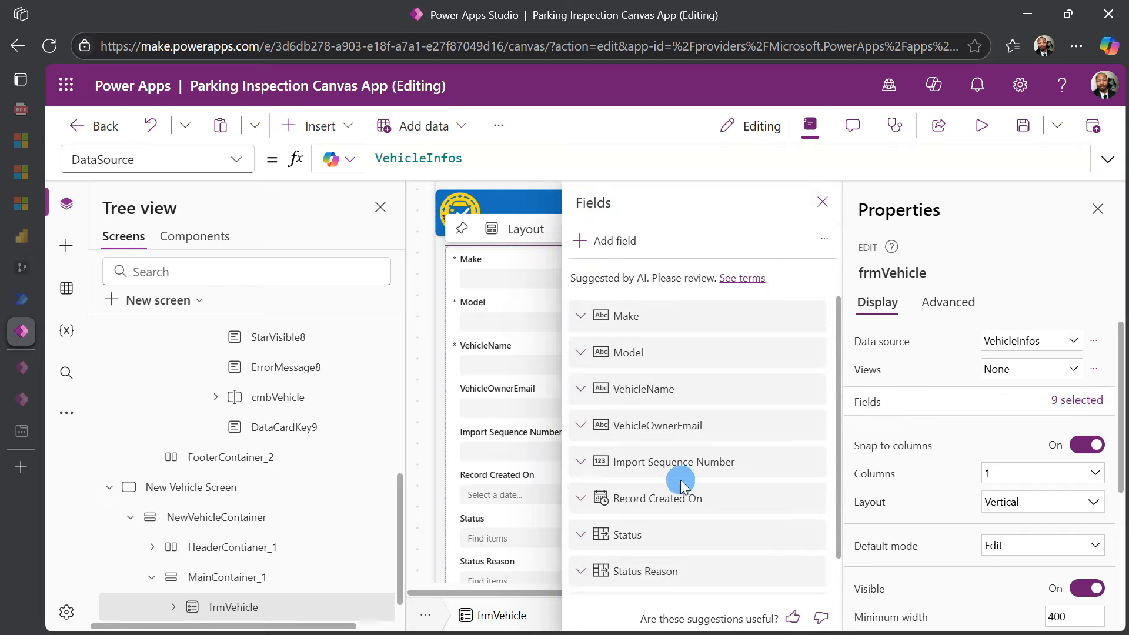
pyautogui.scroll(-1, 700, 518)
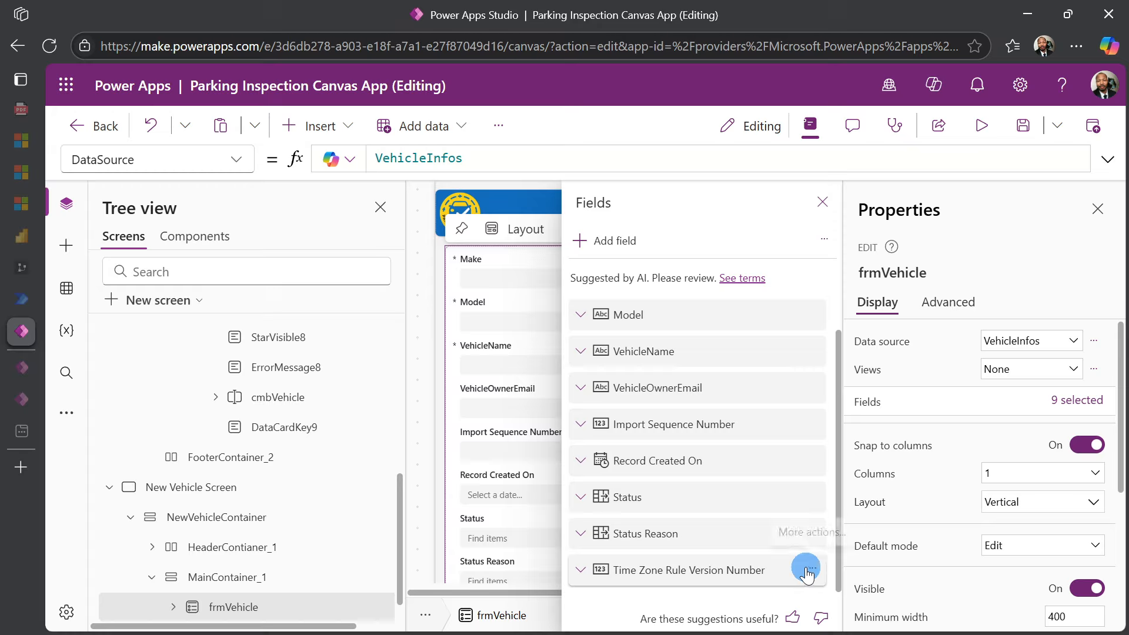
pyautogui.click(807, 569)
pyautogui.click(823, 536)
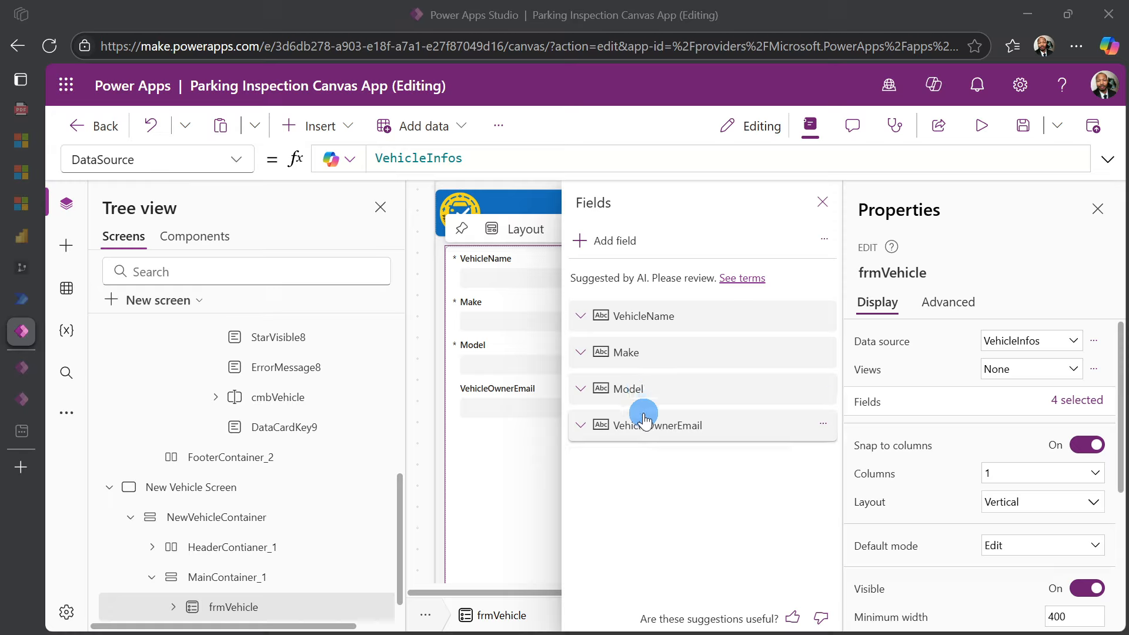
pyautogui.click(826, 425)
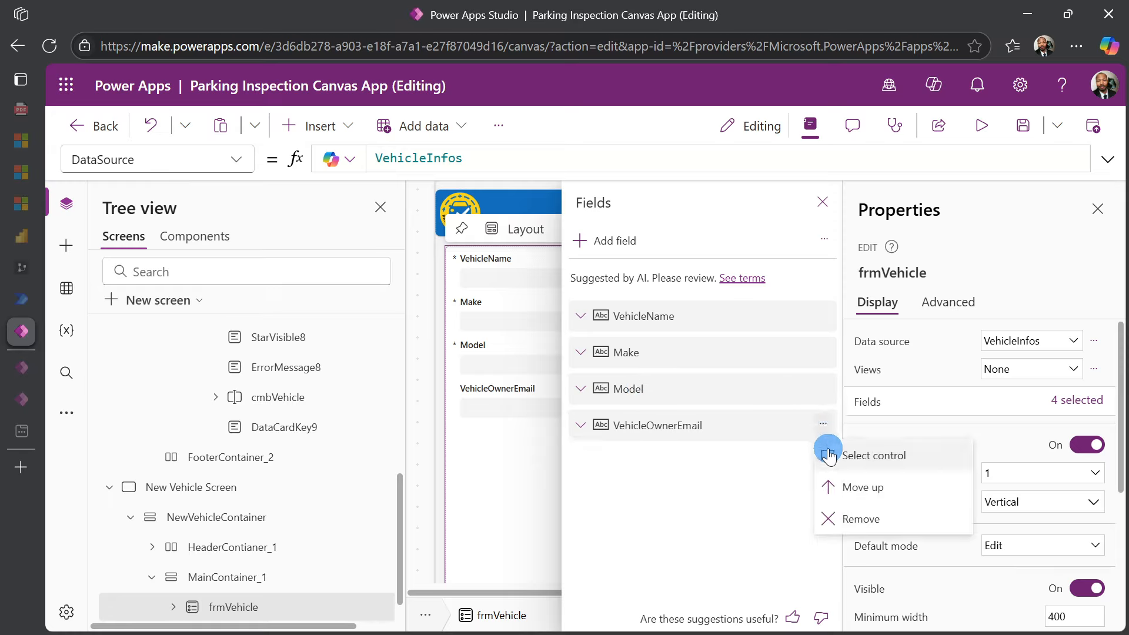
pyautogui.click(840, 518)
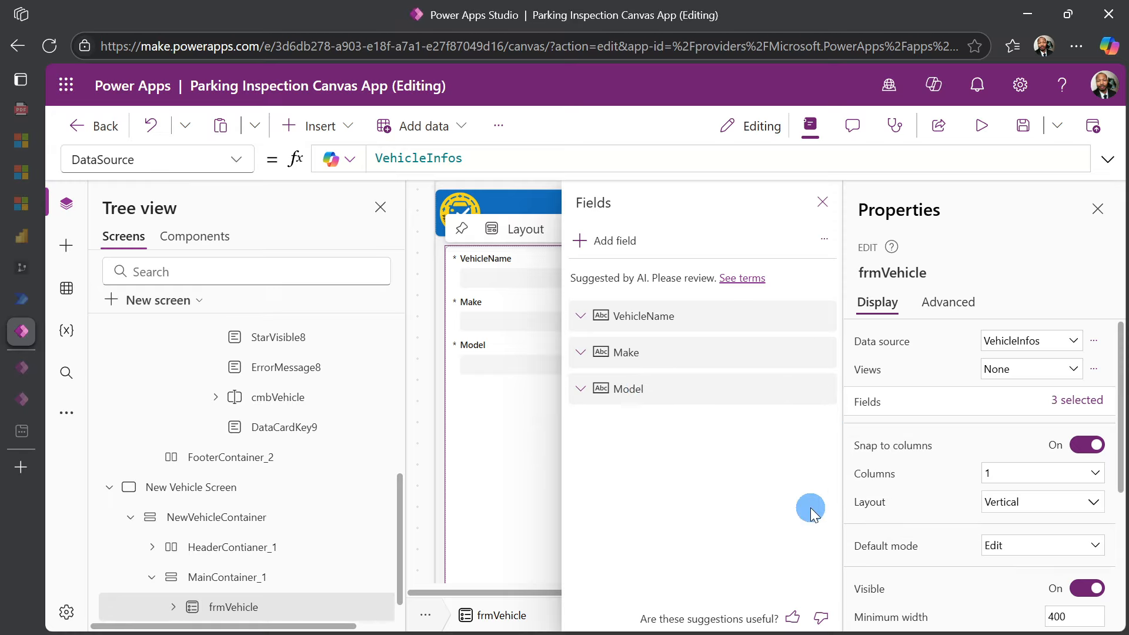
# Add the VehicleImage field to the frmVehicle form and close the field list.
pyautogui.click(618, 247)
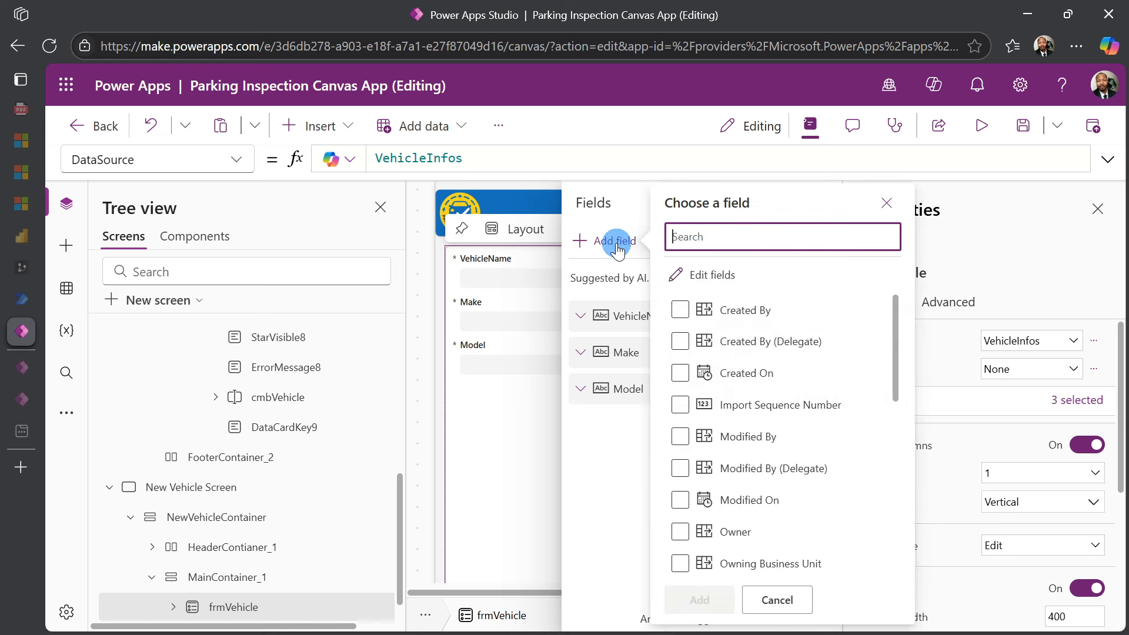
pyautogui.scroll(-3, 685, 398)
pyautogui.click(705, 451)
pyautogui.scroll(-5, 705, 452)
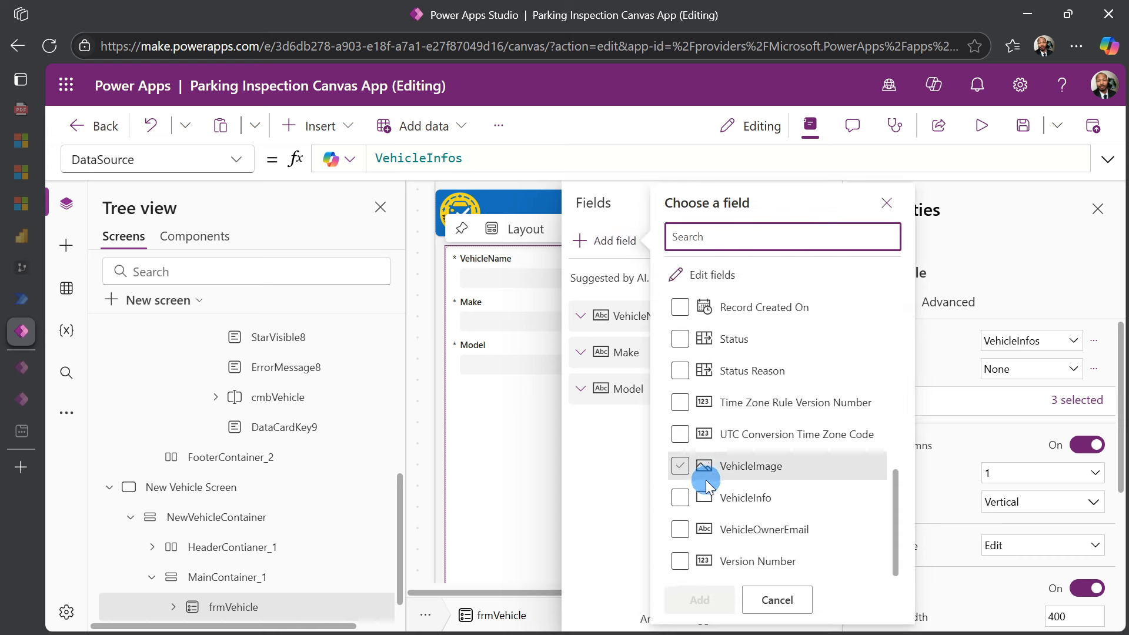
pyautogui.click(680, 466)
pyautogui.click(693, 600)
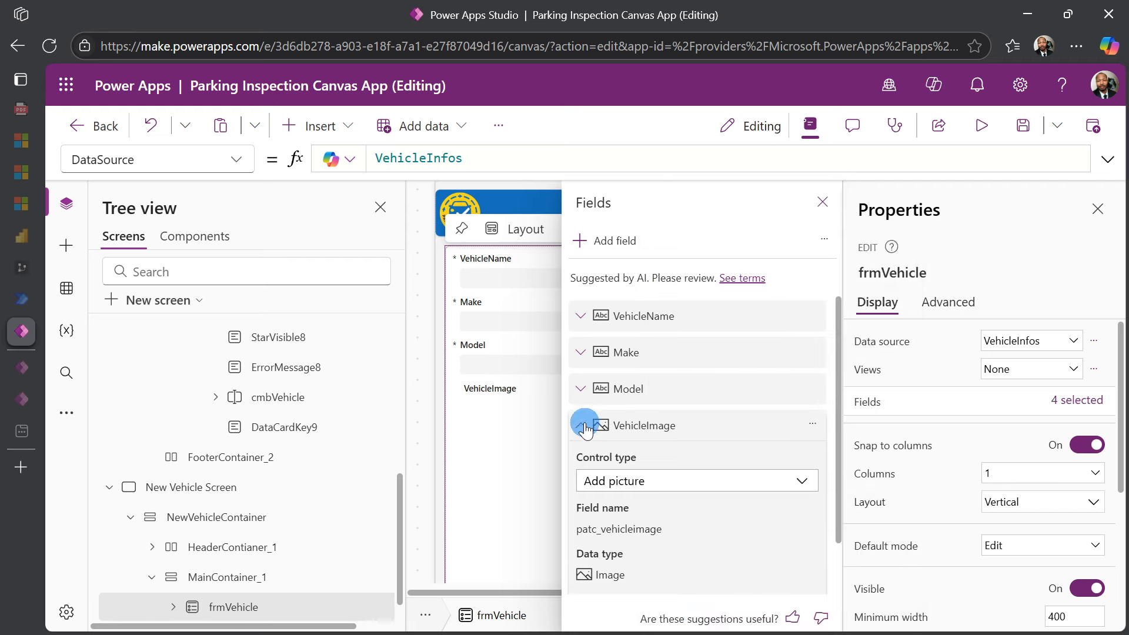
pyautogui.click(588, 419)
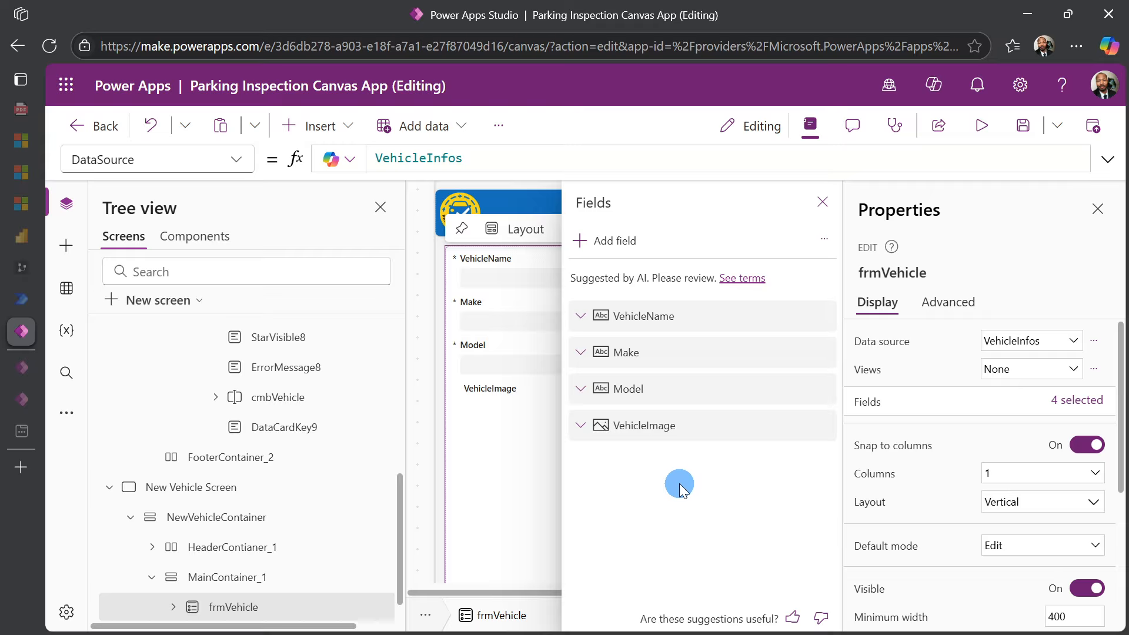
pyautogui.click(821, 201)
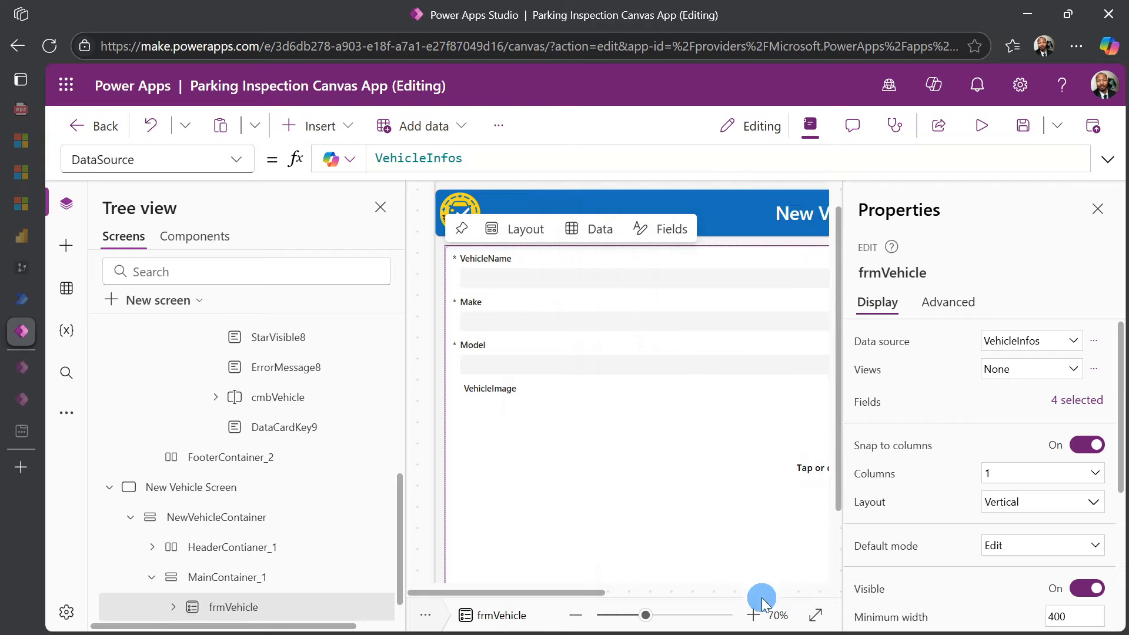
# Examine the frmVehicle form's field layout and the footer area beneath it on the New Vehicle Screen.
pyautogui.click(815, 616)
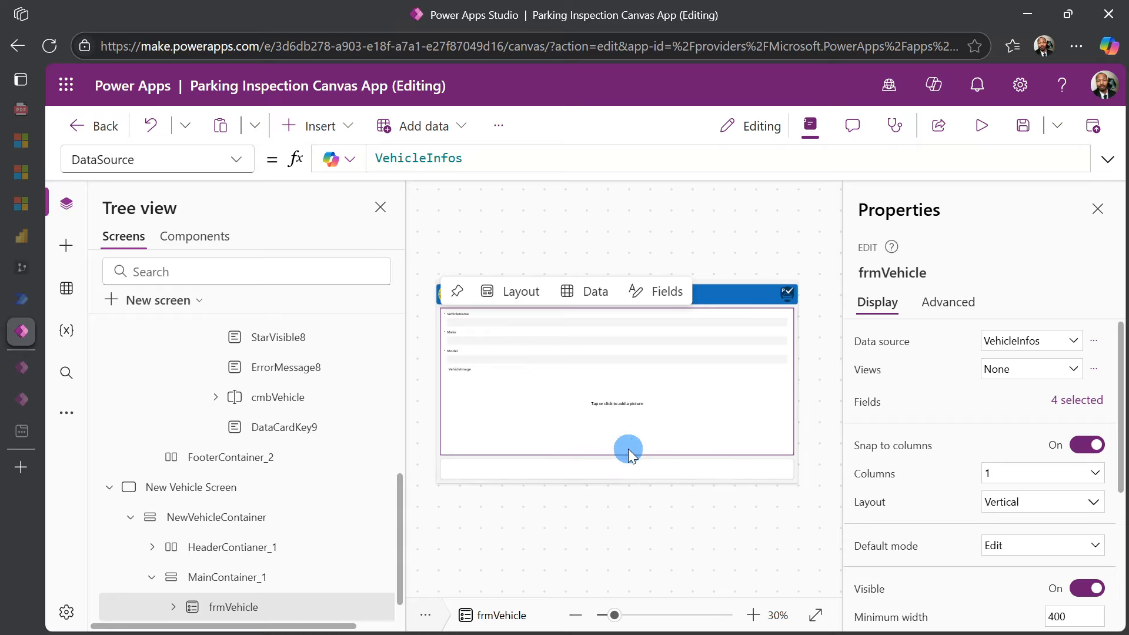
pyautogui.click(749, 615)
pyautogui.click(749, 615)
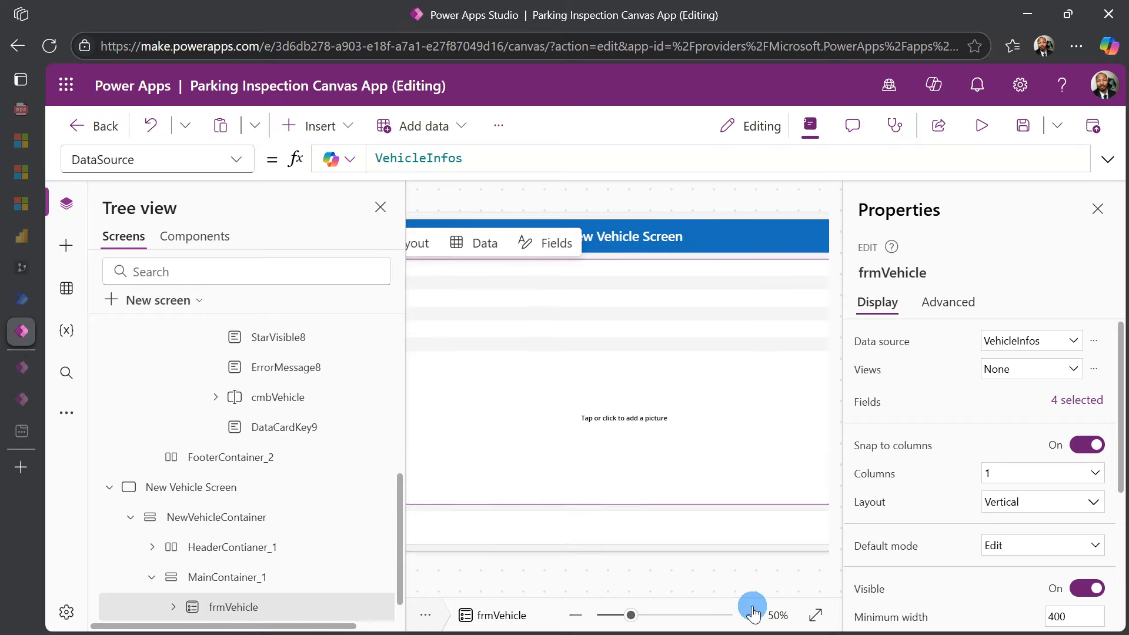
pyautogui.moveTo(685, 594); pyautogui.dragTo(518, 594)
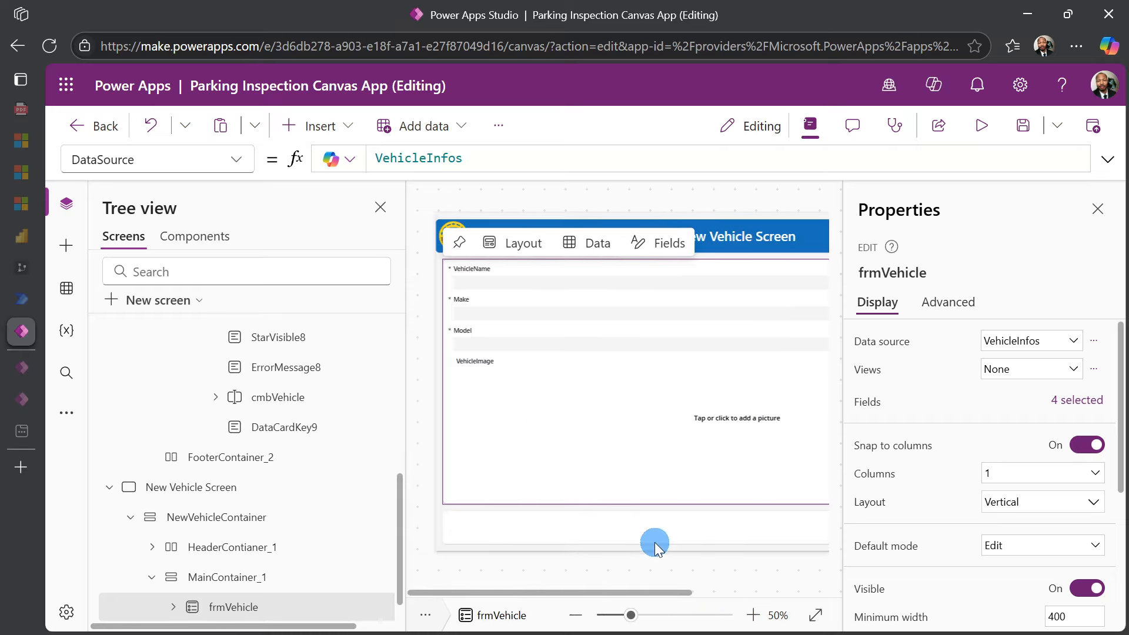
pyautogui.click(752, 615)
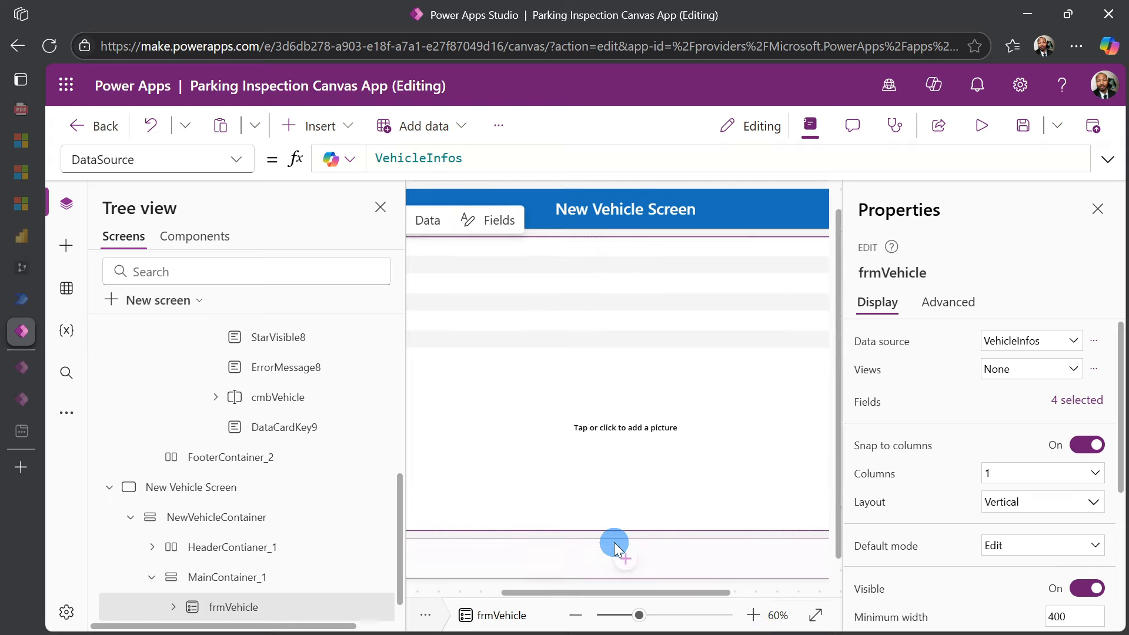
pyautogui.moveTo(610, 591); pyautogui.dragTo(516, 592)
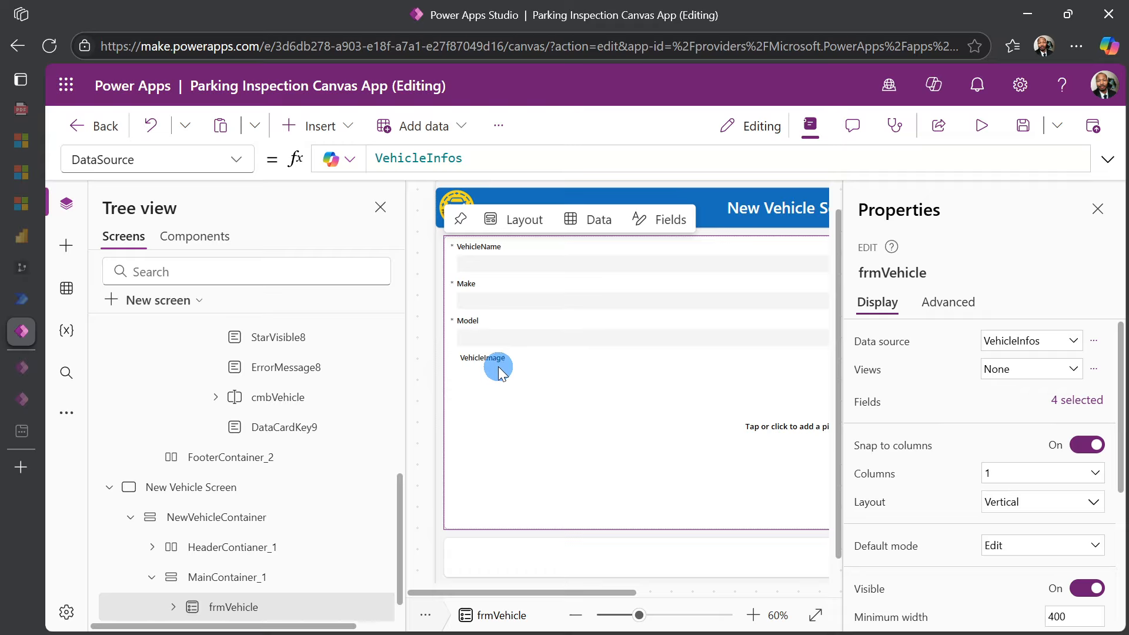
pyautogui.click(752, 614)
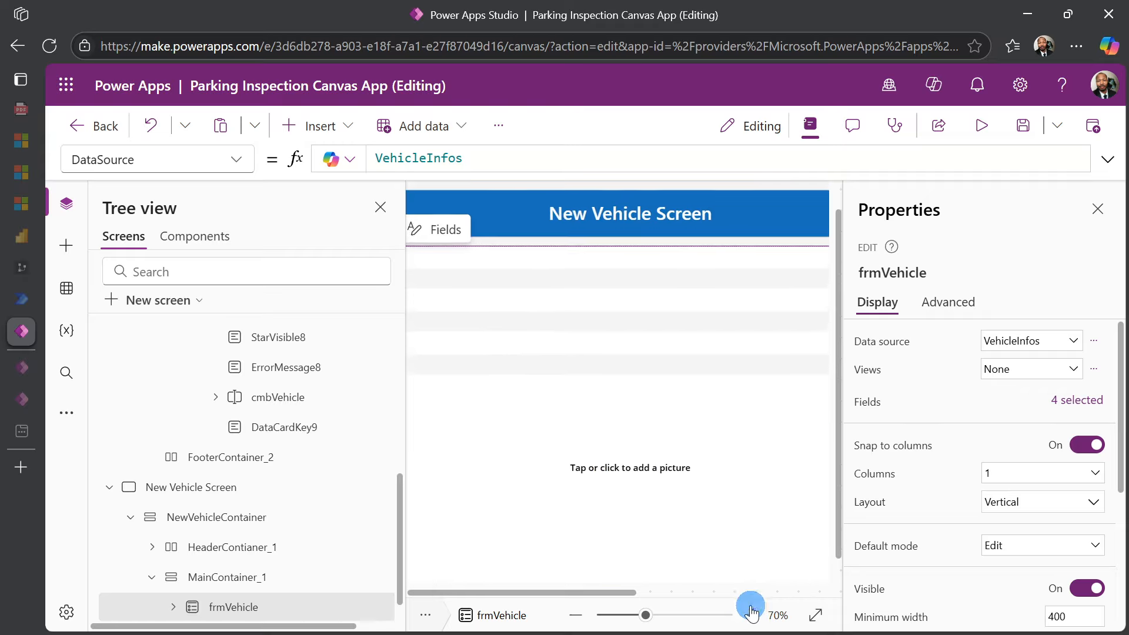
pyautogui.scroll(-5, 630, 428)
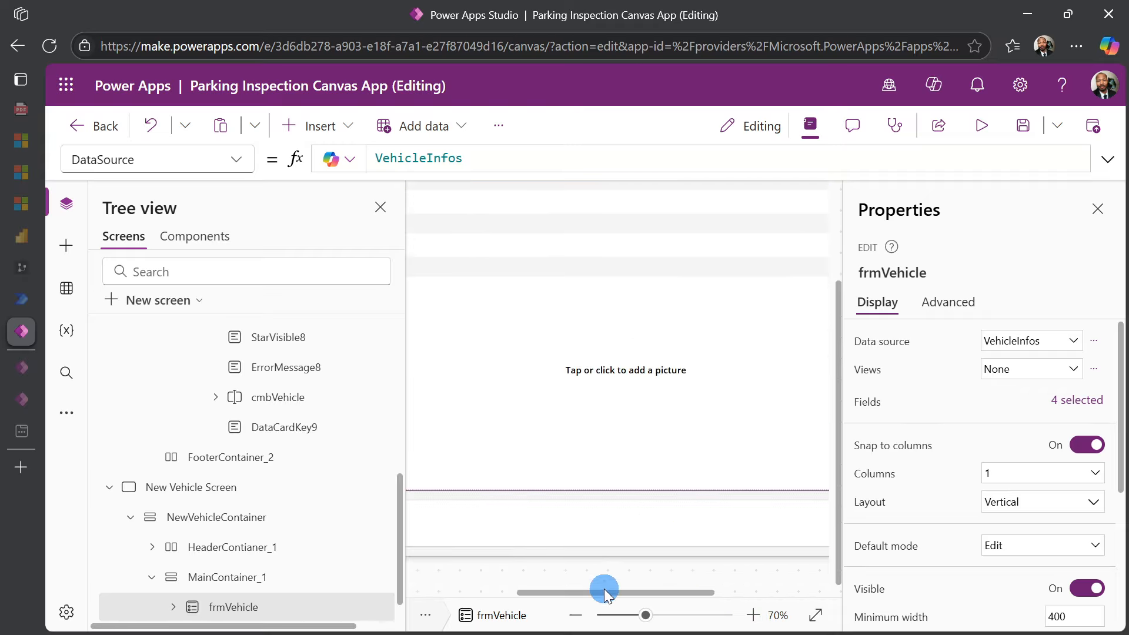
pyautogui.moveTo(604, 588); pyautogui.dragTo(433, 577)
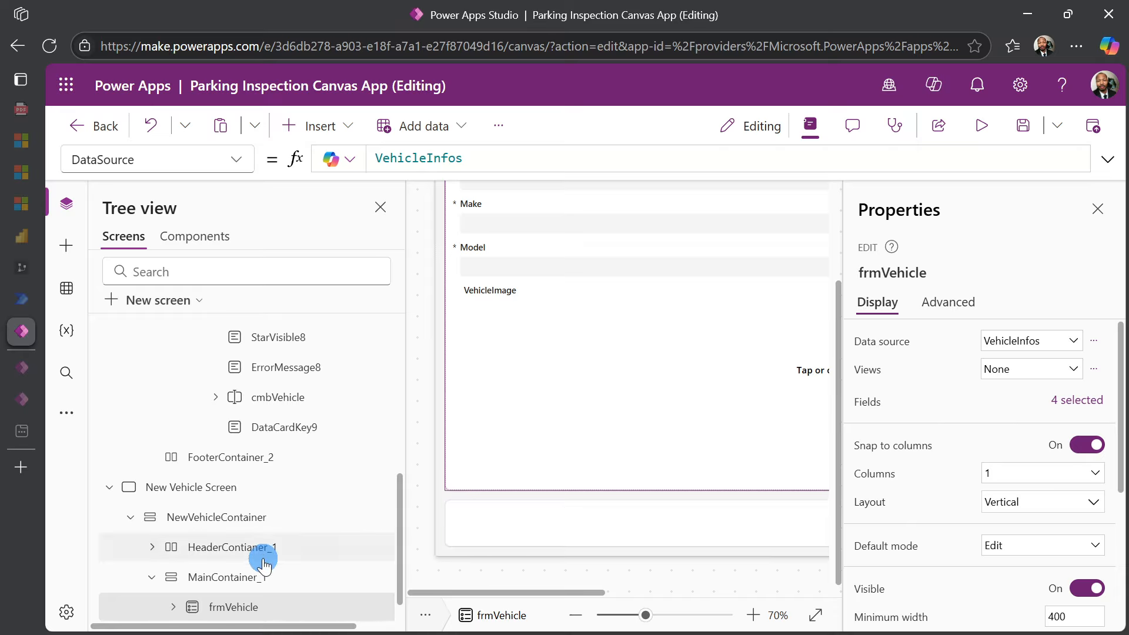
# Insert a button into FooterContainer_1 of the New Vehicle Screen, named btnSubmitVehicle, with the text Save Vehicle.
pyautogui.scroll(-1, 247, 574)
pyautogui.click(209, 609)
pyautogui.click(464, 515)
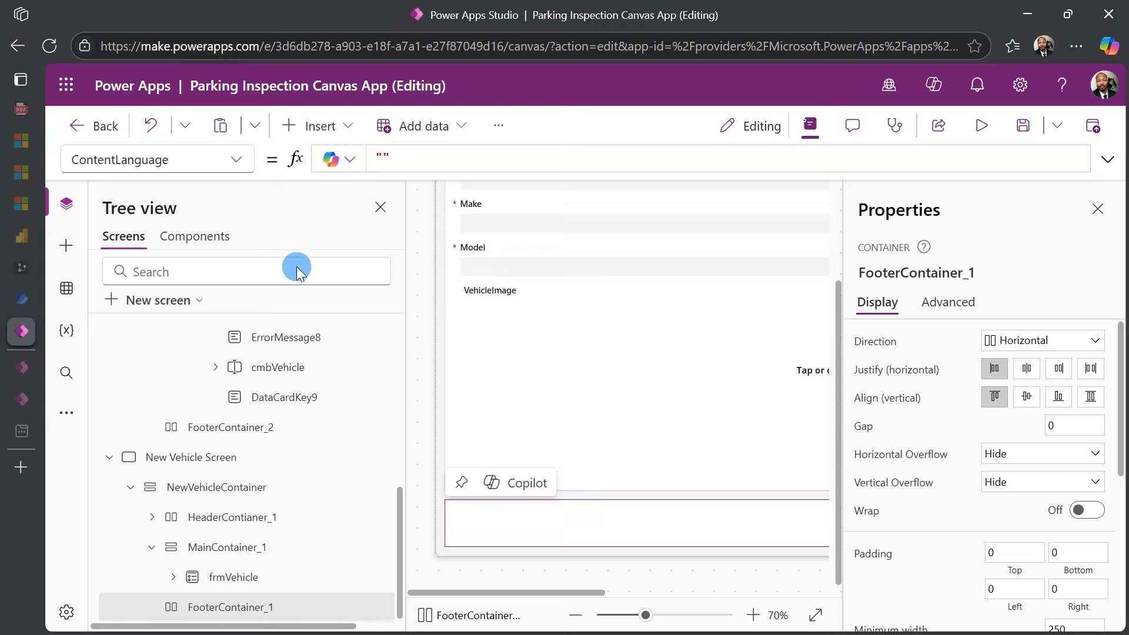
pyautogui.click(326, 133)
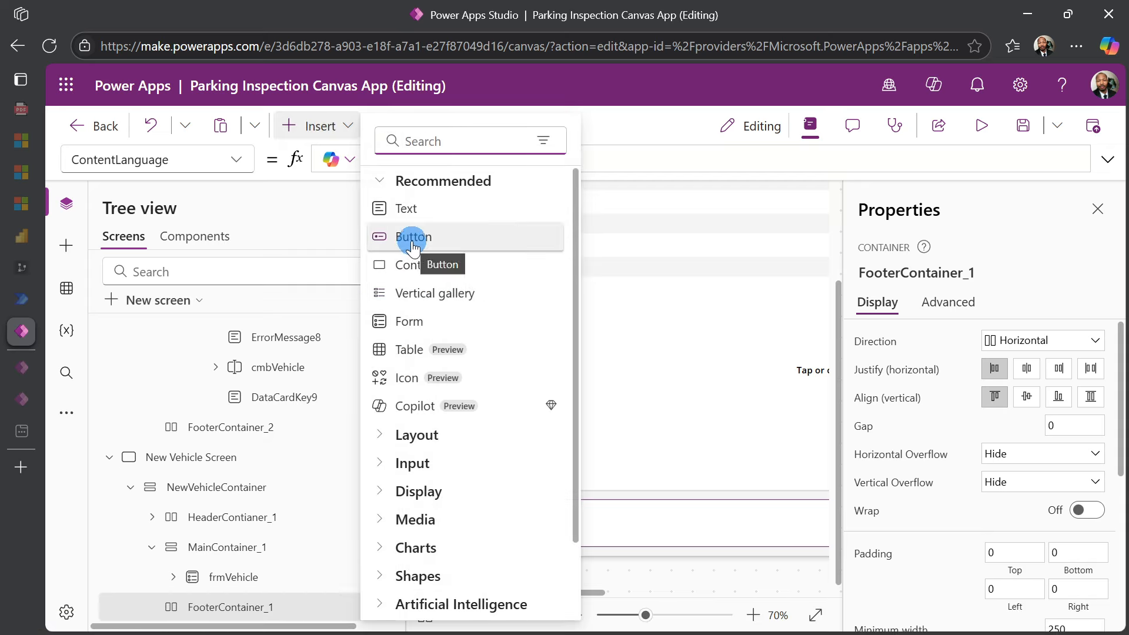
pyautogui.click(413, 241)
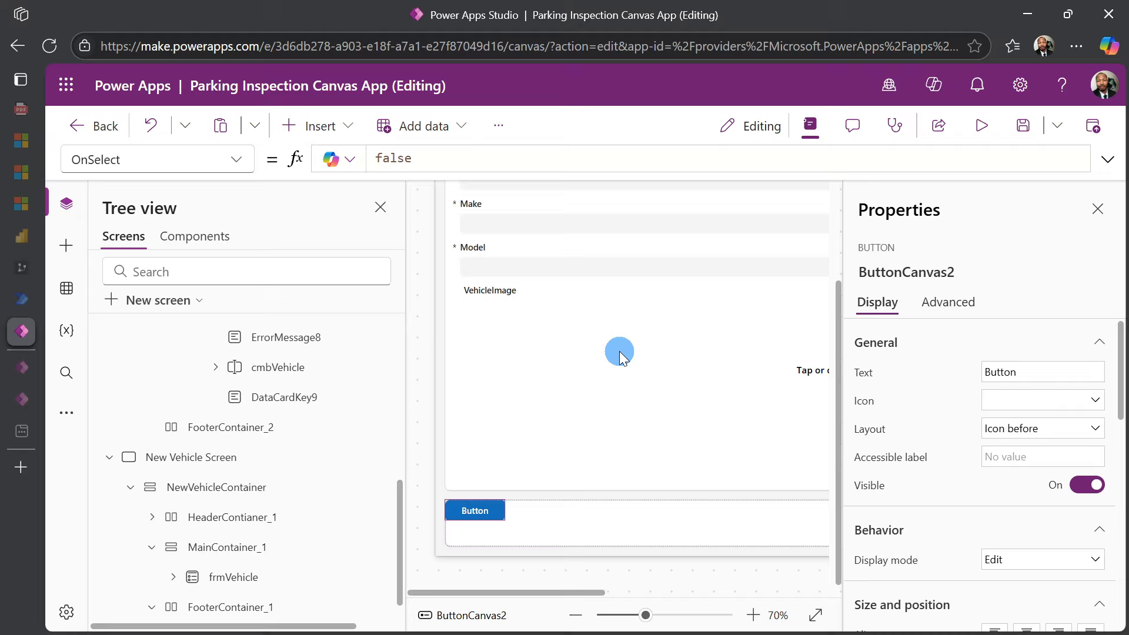
pyautogui.scroll(-3, 999, 352)
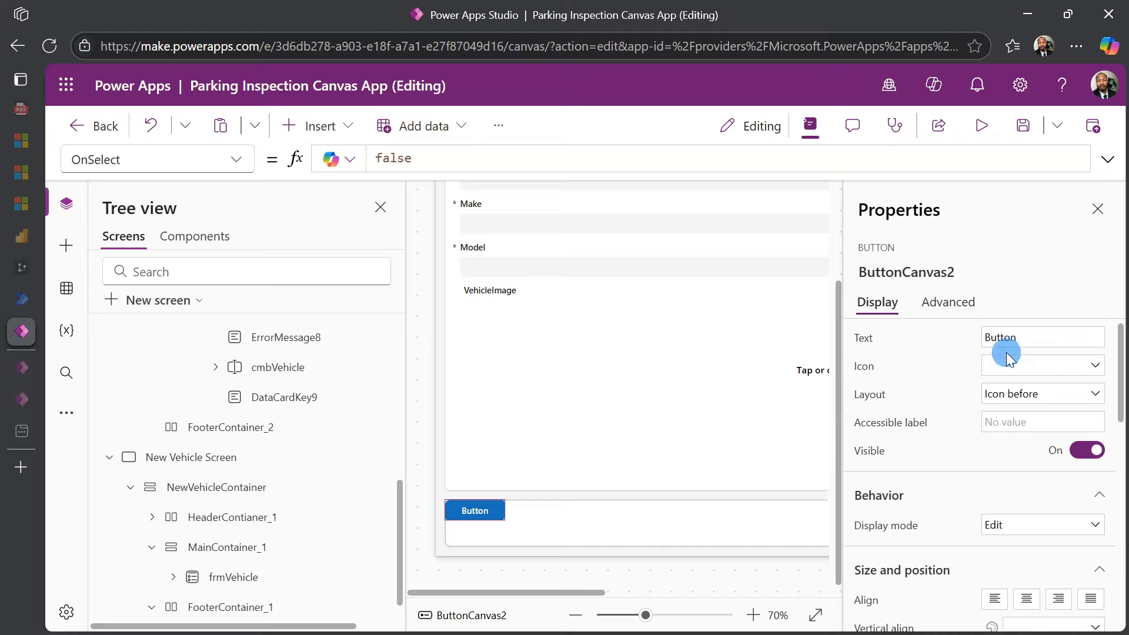
pyautogui.scroll(3, 994, 353)
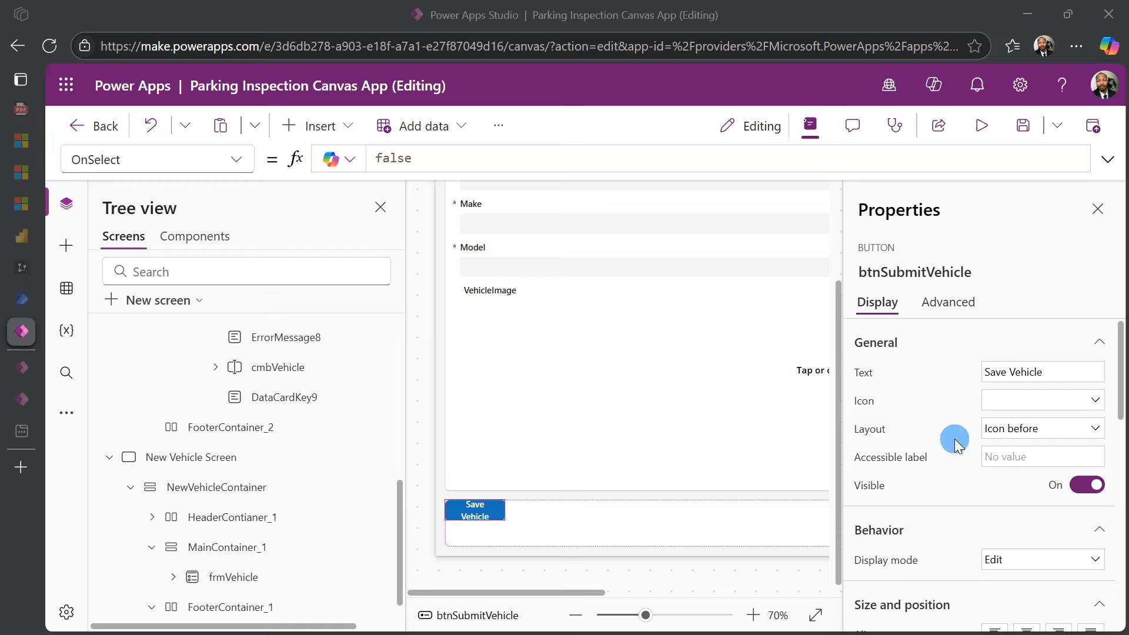
# Clear the btnSubmitVehicle button's fixed width and turn on its flexible width.
pyautogui.scroll(-5, 918, 488)
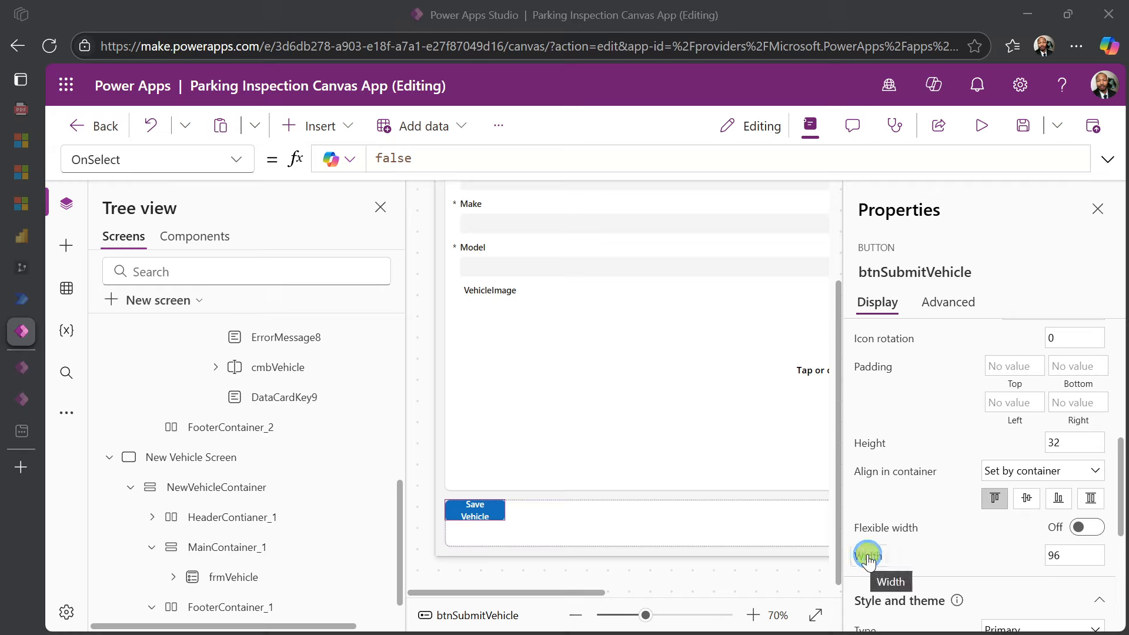
pyautogui.click(862, 559)
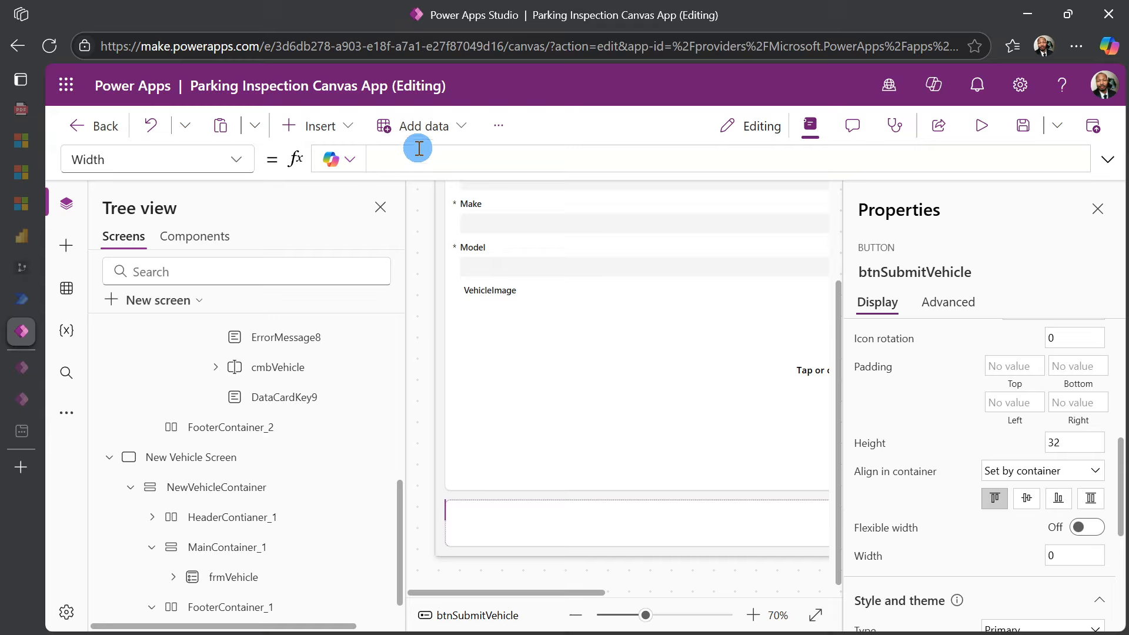
pyautogui.click(1092, 529)
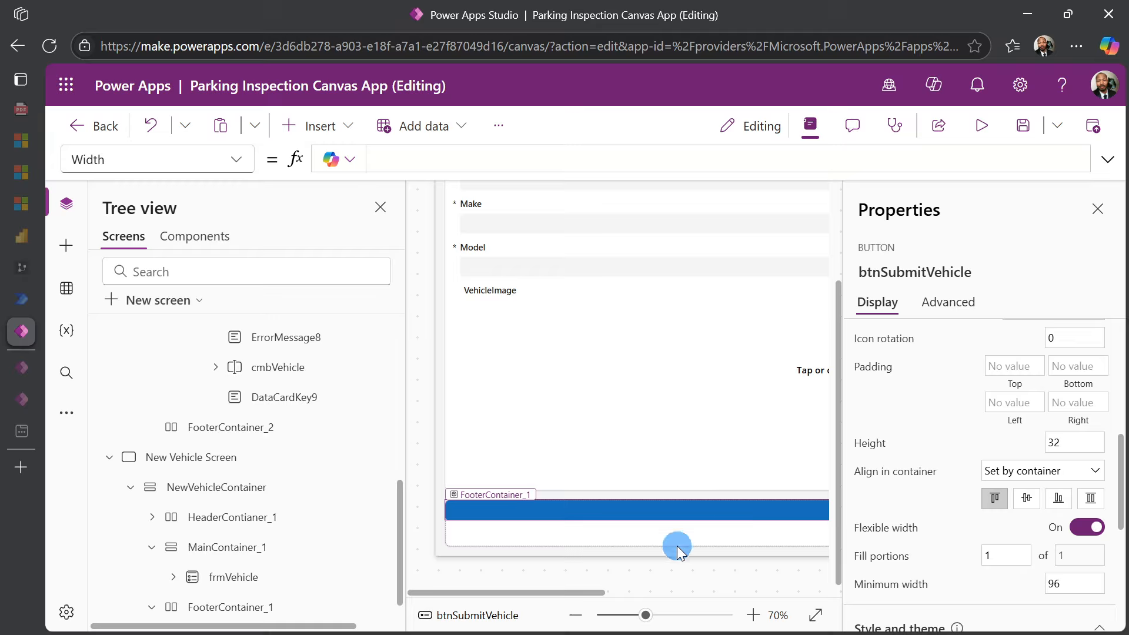
# Set the Height property of btnSubmitVehicle to the formula Parent.Height.
pyautogui.scroll(-3, 939, 552)
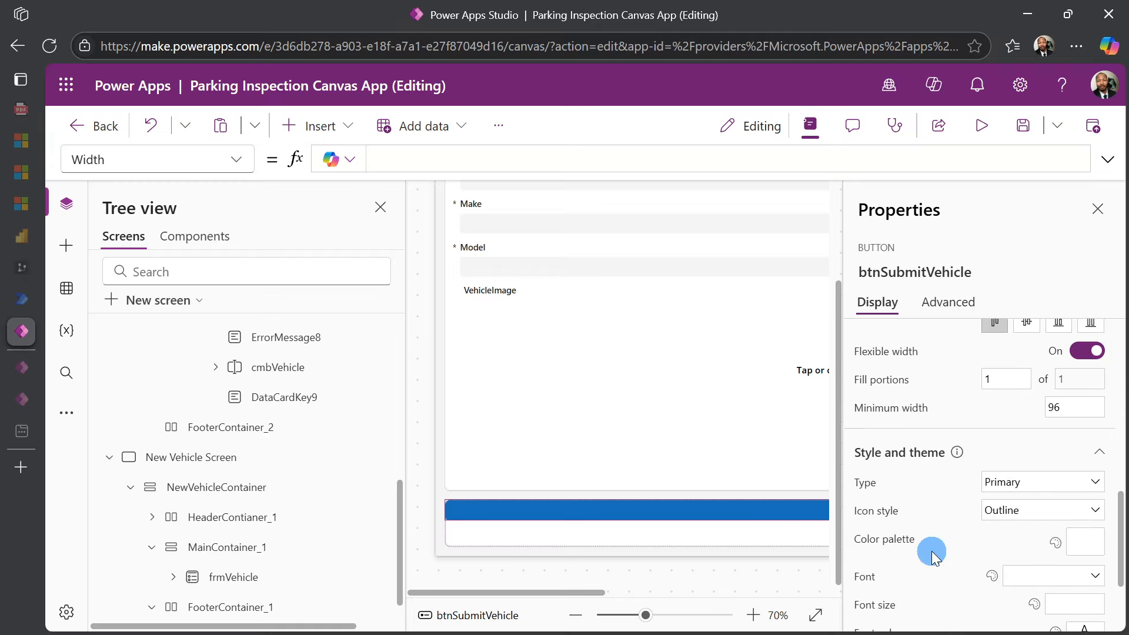
pyautogui.scroll(-2, 930, 551)
pyautogui.scroll(5, 930, 550)
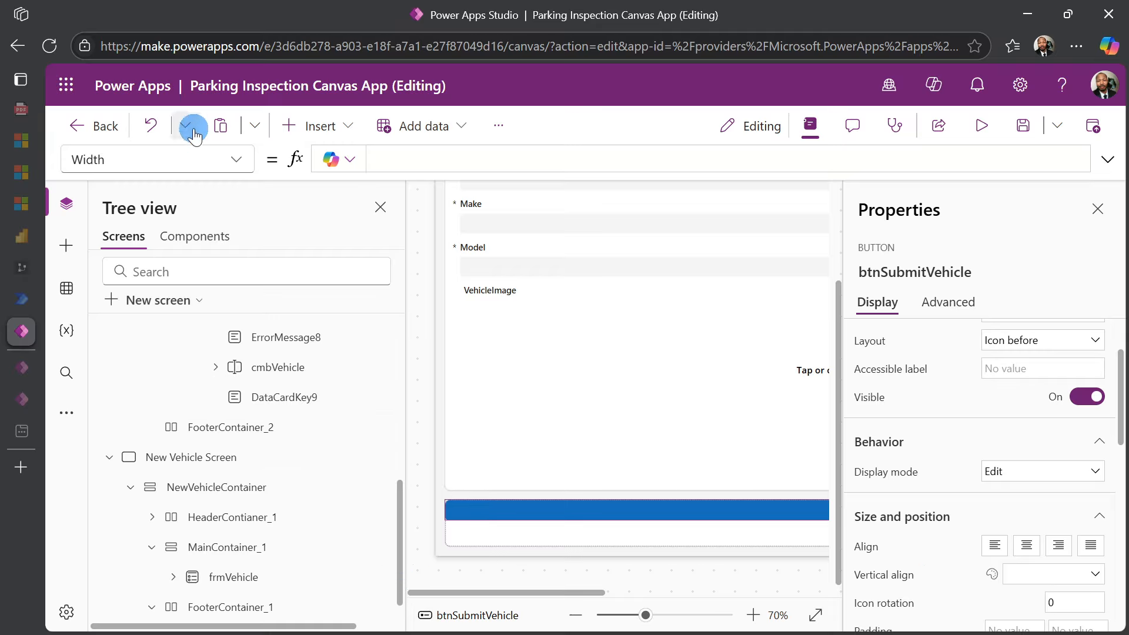
pyautogui.click(234, 158)
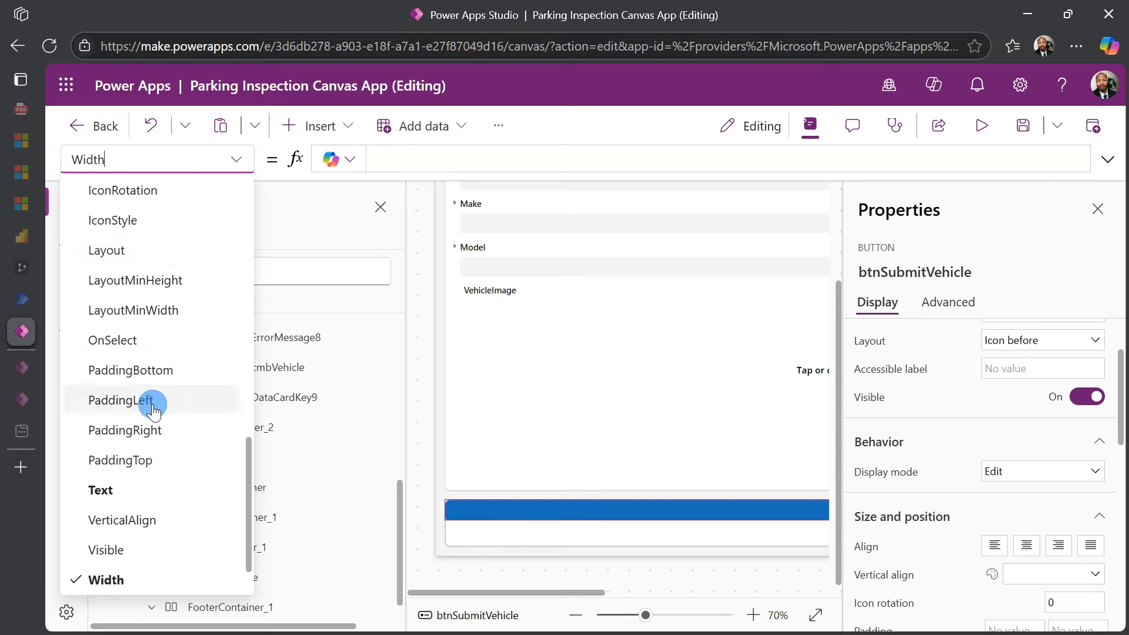
pyautogui.scroll(-2, 129, 446)
pyautogui.scroll(5, 134, 491)
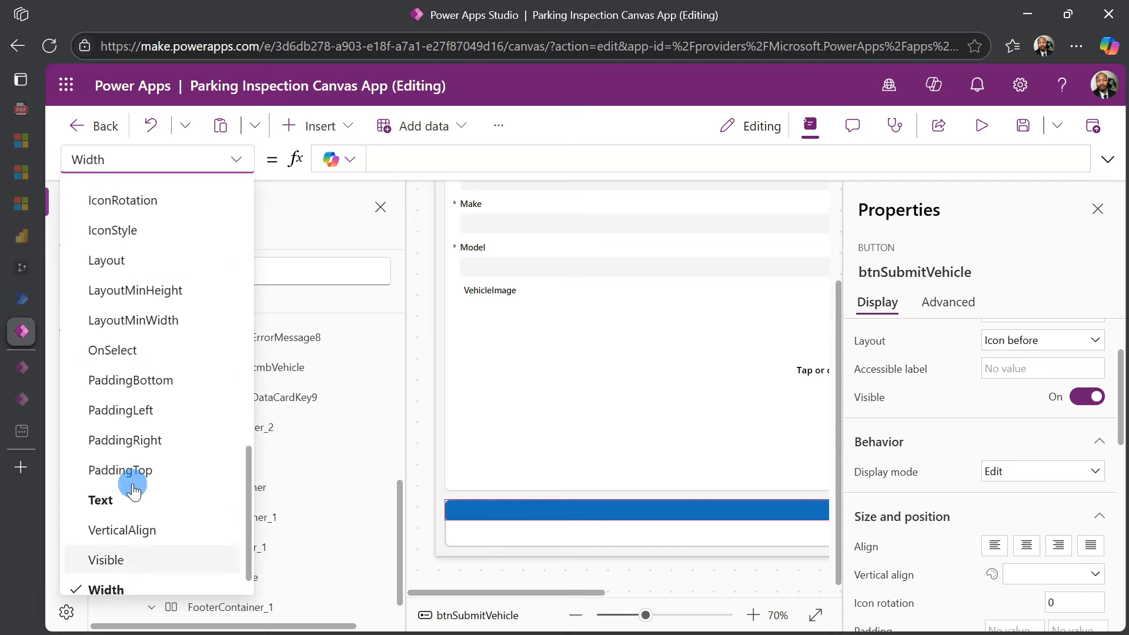
pyautogui.click(130, 341)
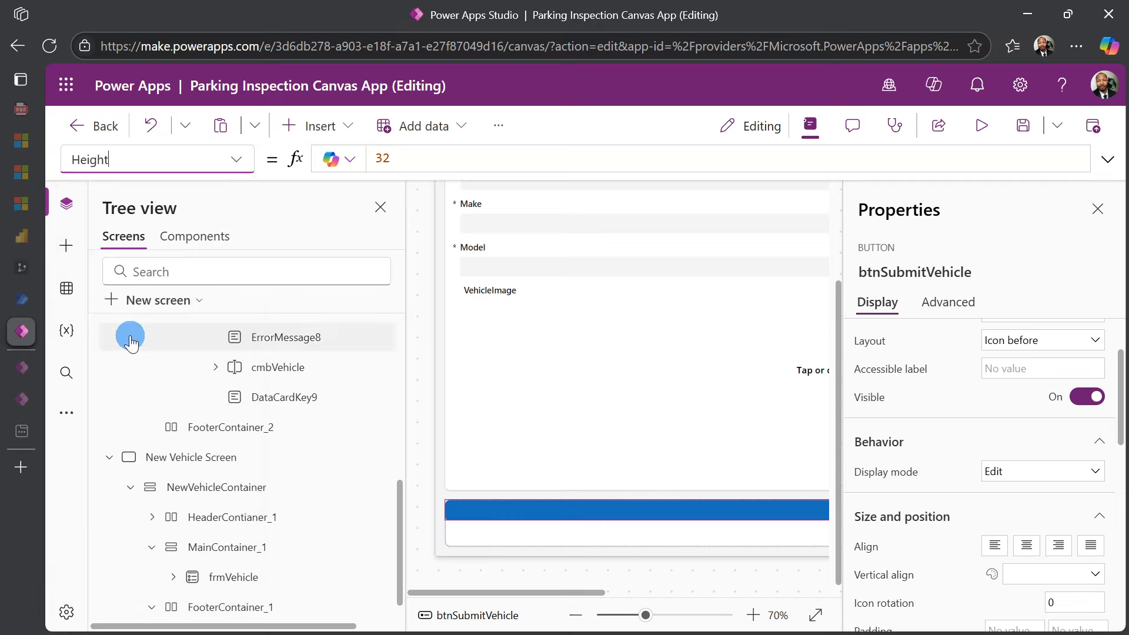
pyautogui.click(400, 159)
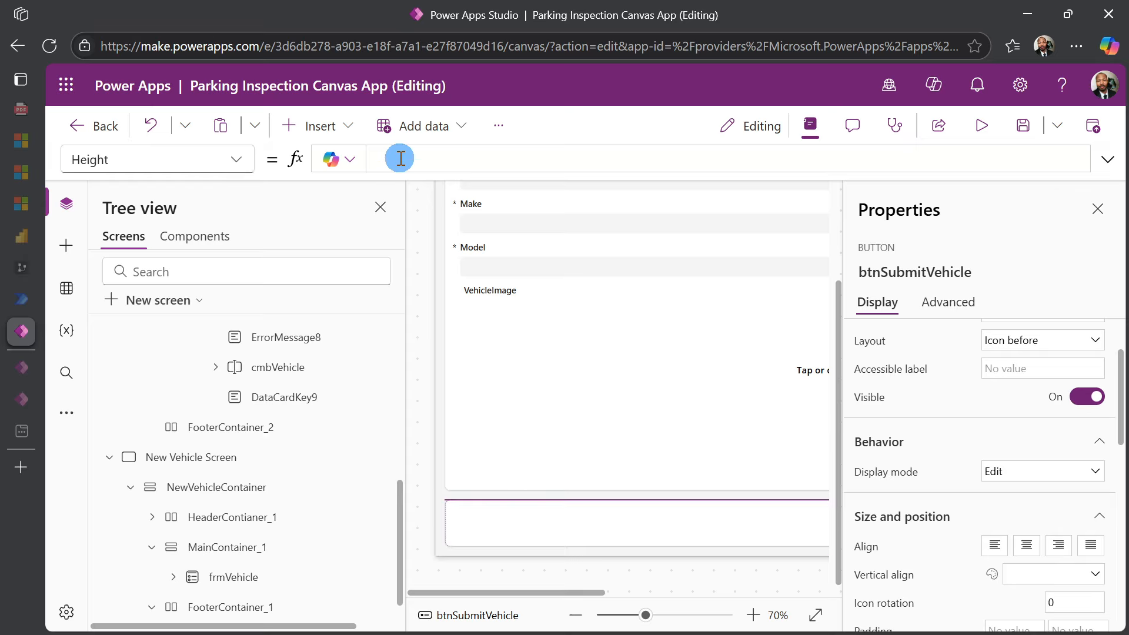
pyautogui.write('p')
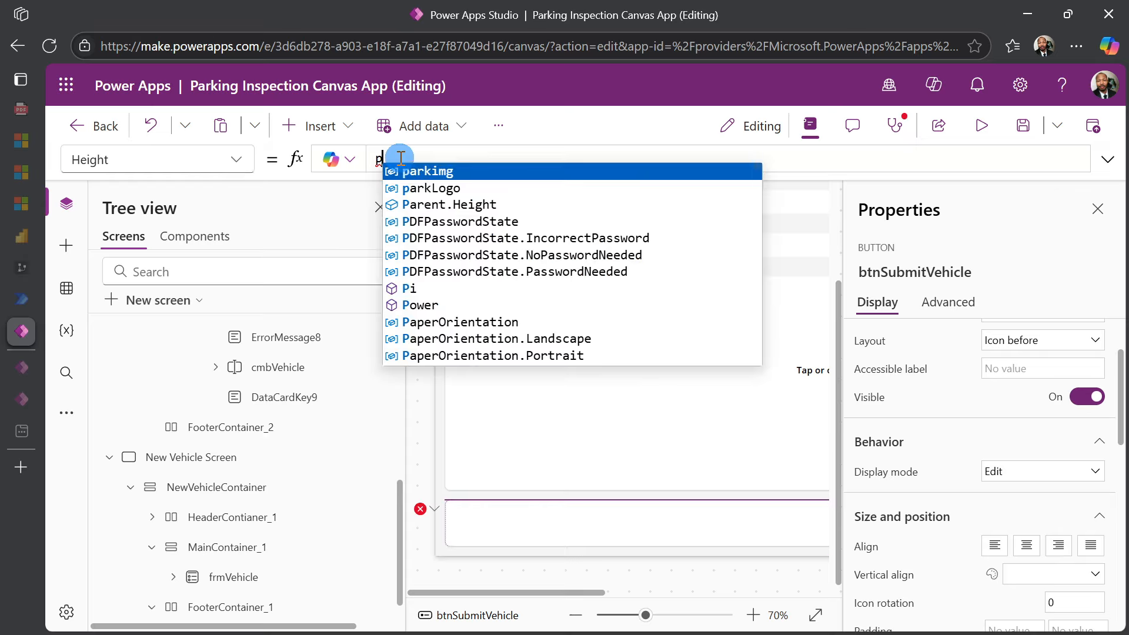
pyautogui.click(421, 205)
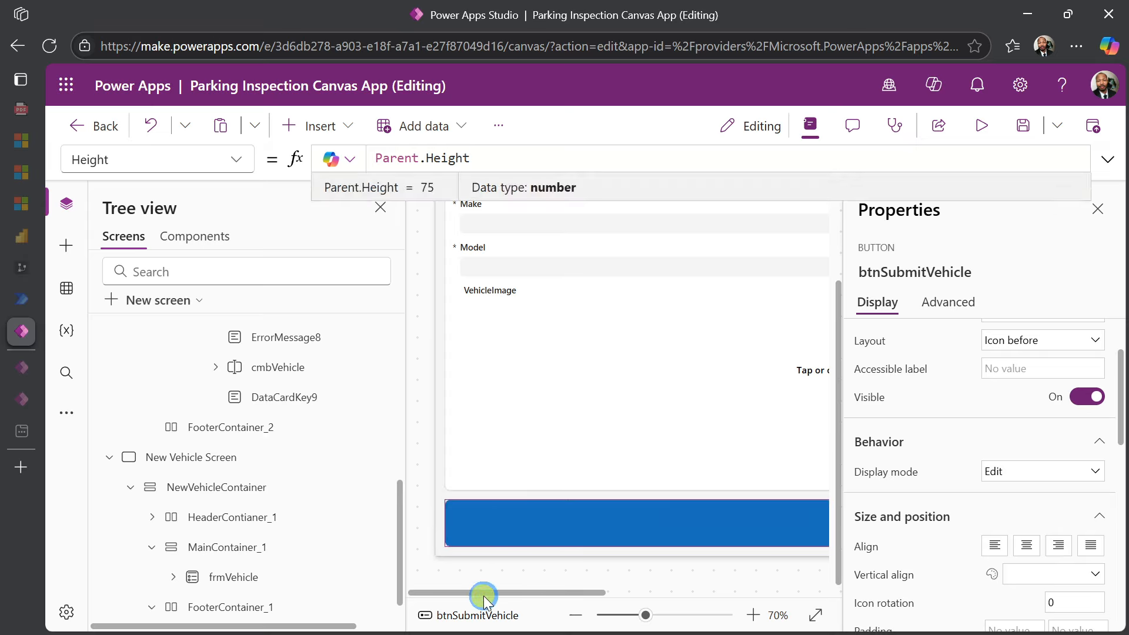
# Set the font size of the Save Vehicle button's text to 24.
pyautogui.moveTo(483, 595); pyautogui.dragTo(615, 598)
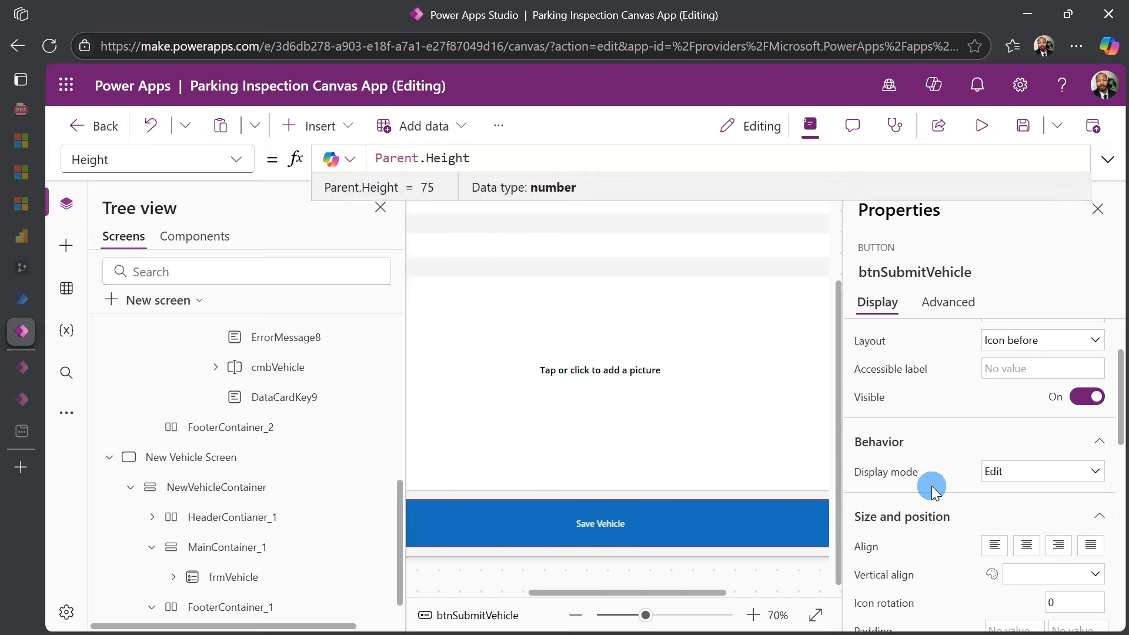
pyautogui.scroll(-8, 932, 486)
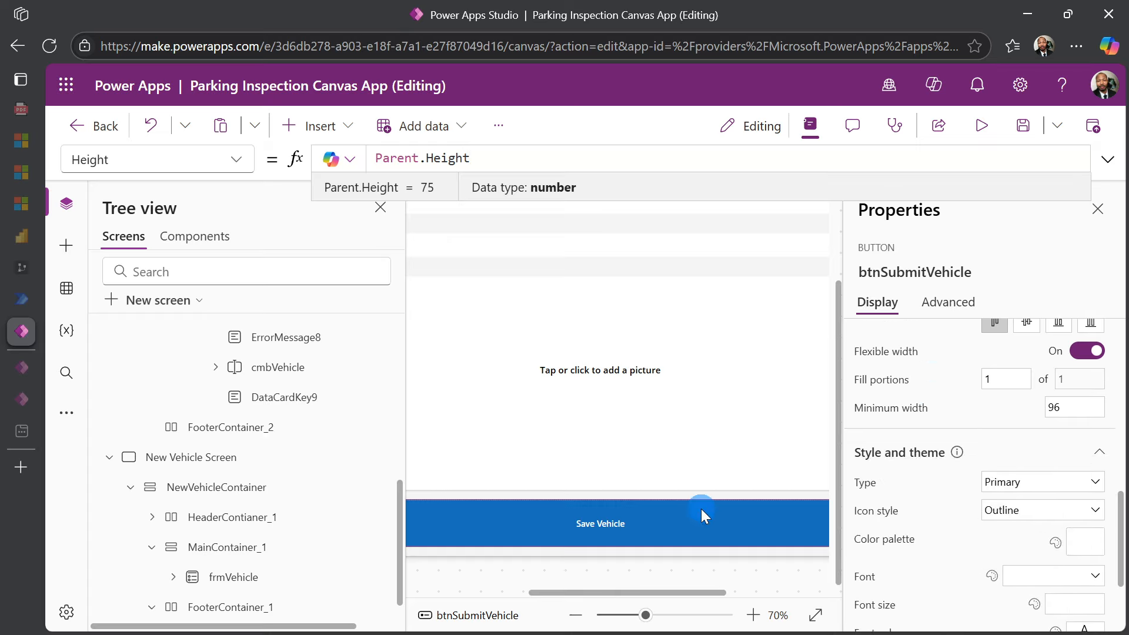
pyautogui.scroll(-3, 917, 523)
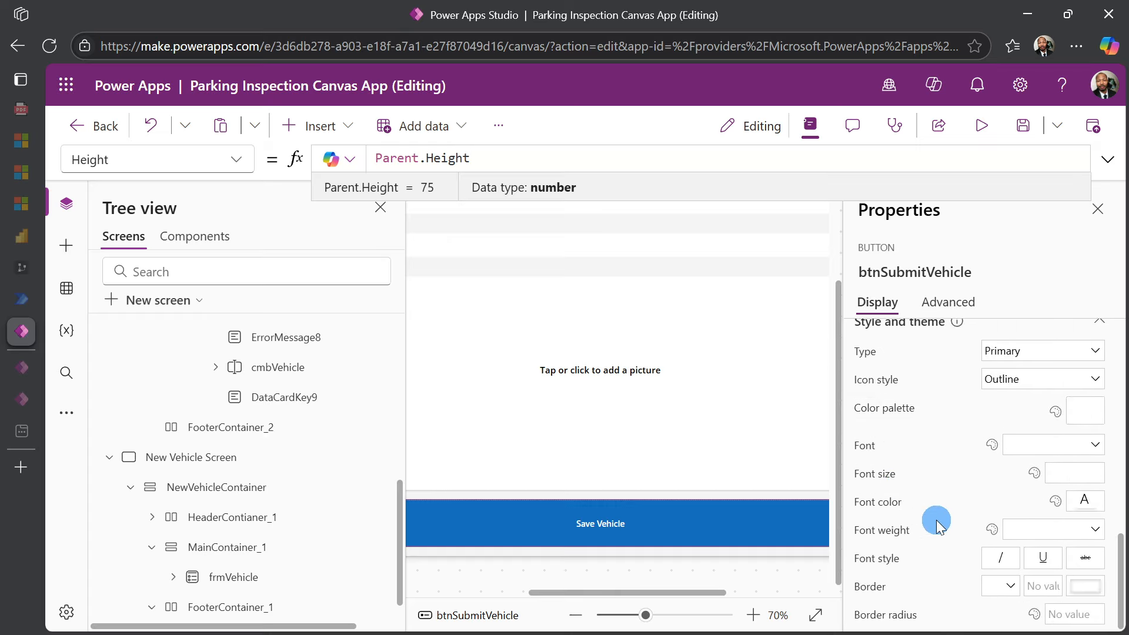
pyautogui.click(1065, 480)
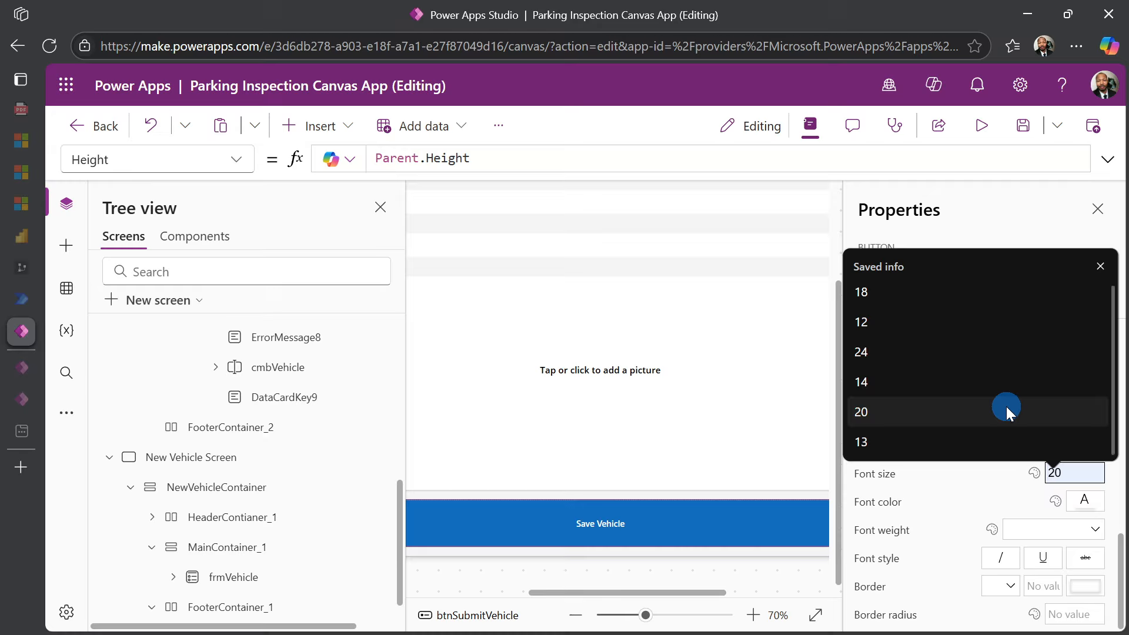
pyautogui.click(891, 351)
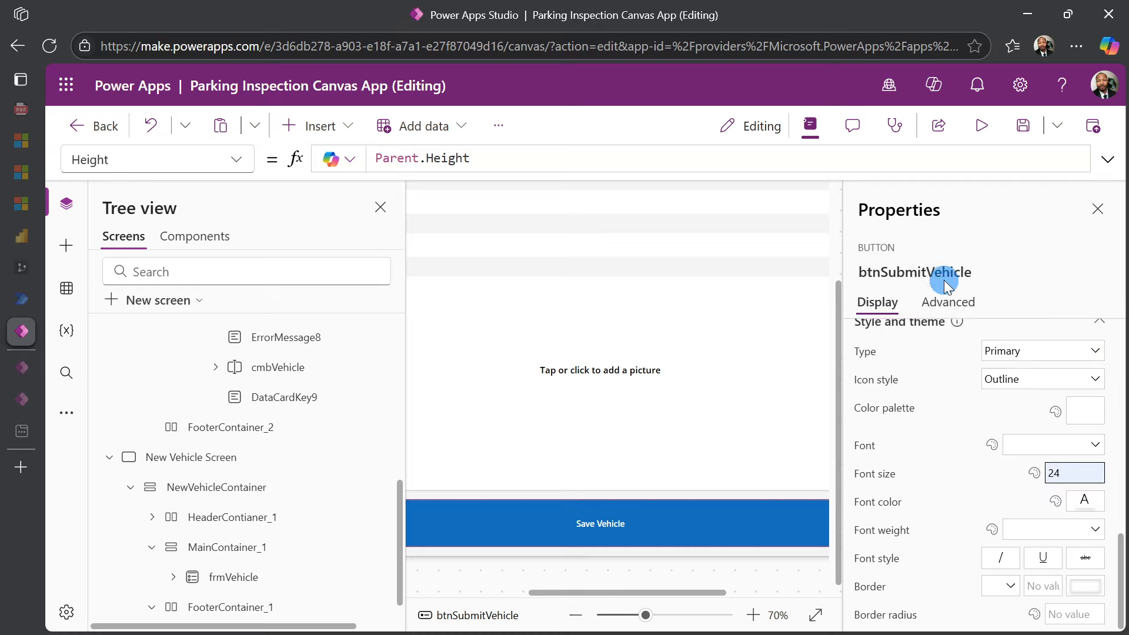
pyautogui.click(981, 241)
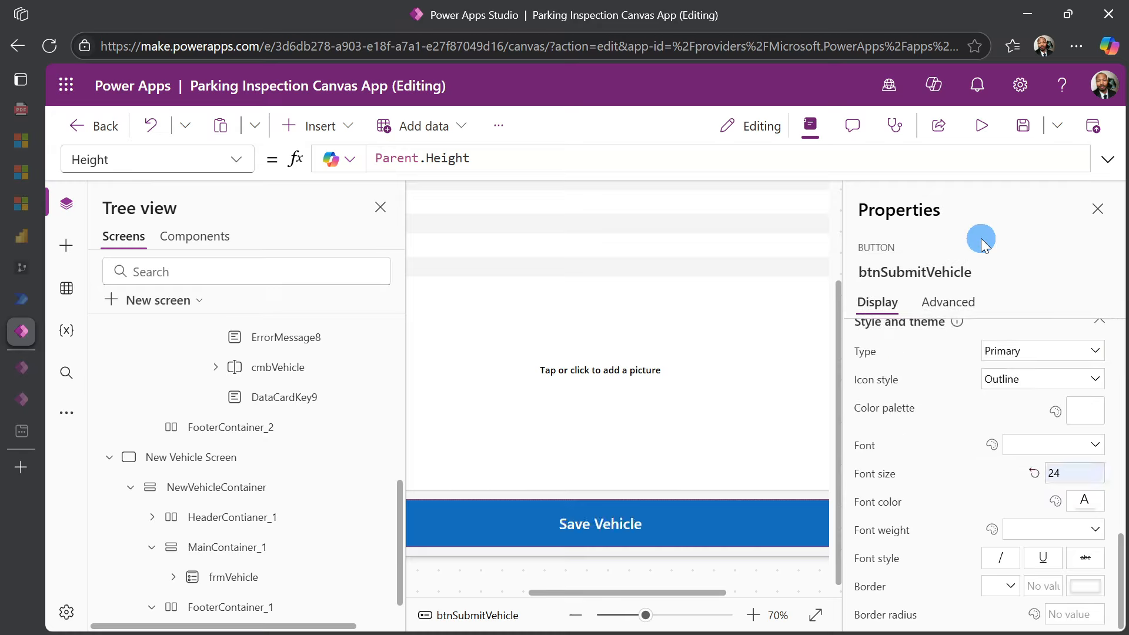
# Set the height of FooterContainer_1 on the New Vehicle Screen to 50.
pyautogui.scroll(-1, 229, 553)
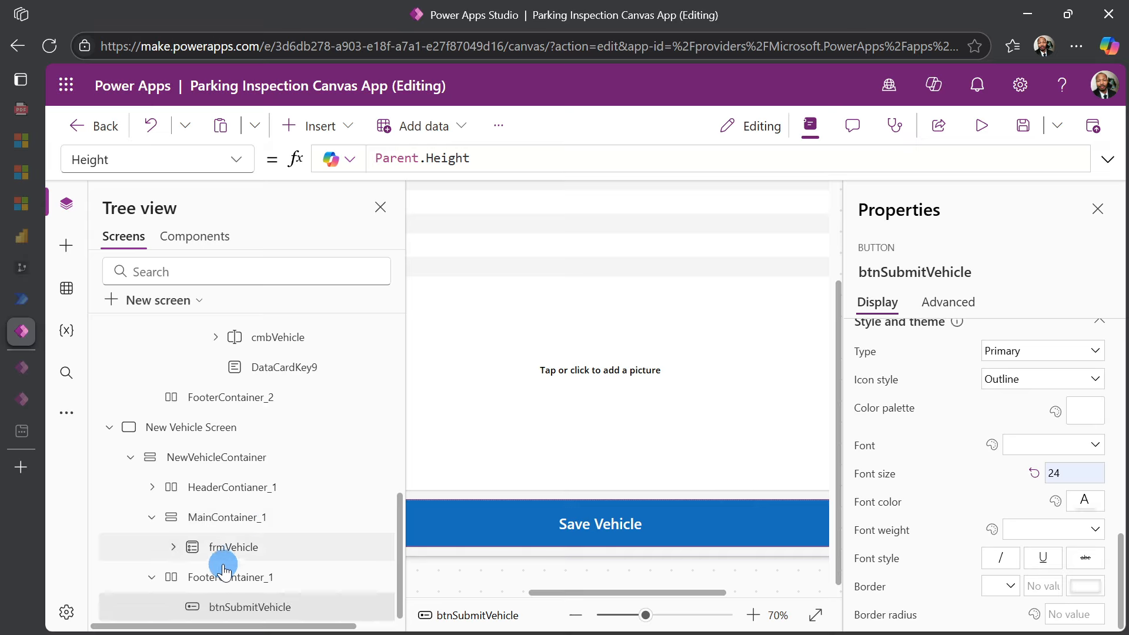
pyautogui.click(217, 578)
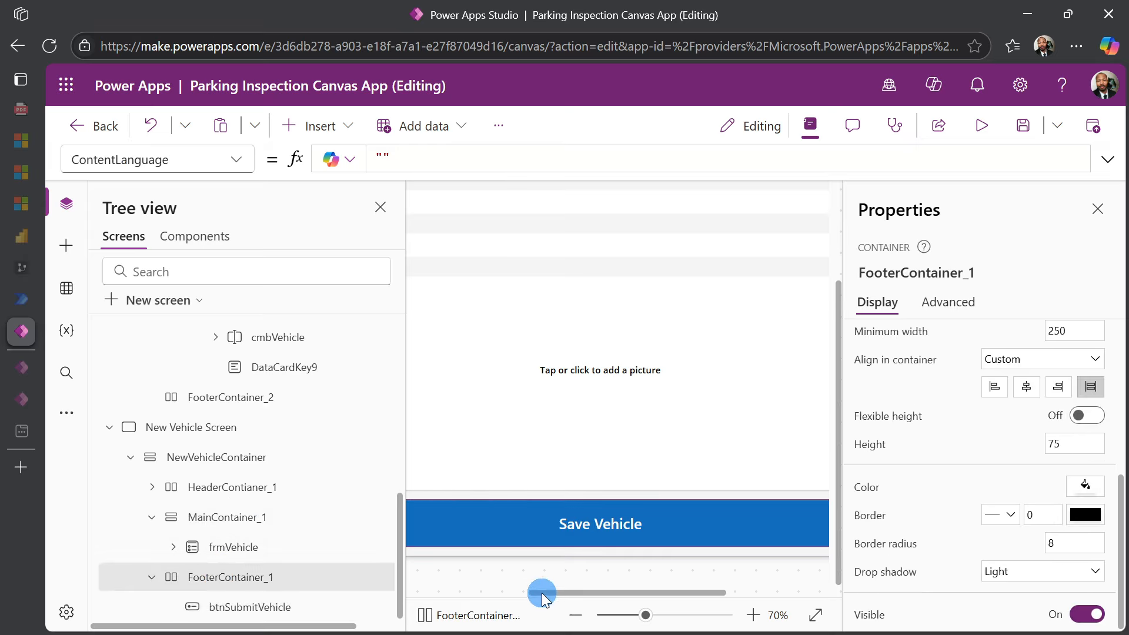
pyautogui.moveTo(541, 593)
pyautogui.mouseDown()
pyautogui.moveTo(497, 591)
pyautogui.moveTo(422, 615)
pyautogui.moveTo(529, 605)
pyautogui.mouseUp()
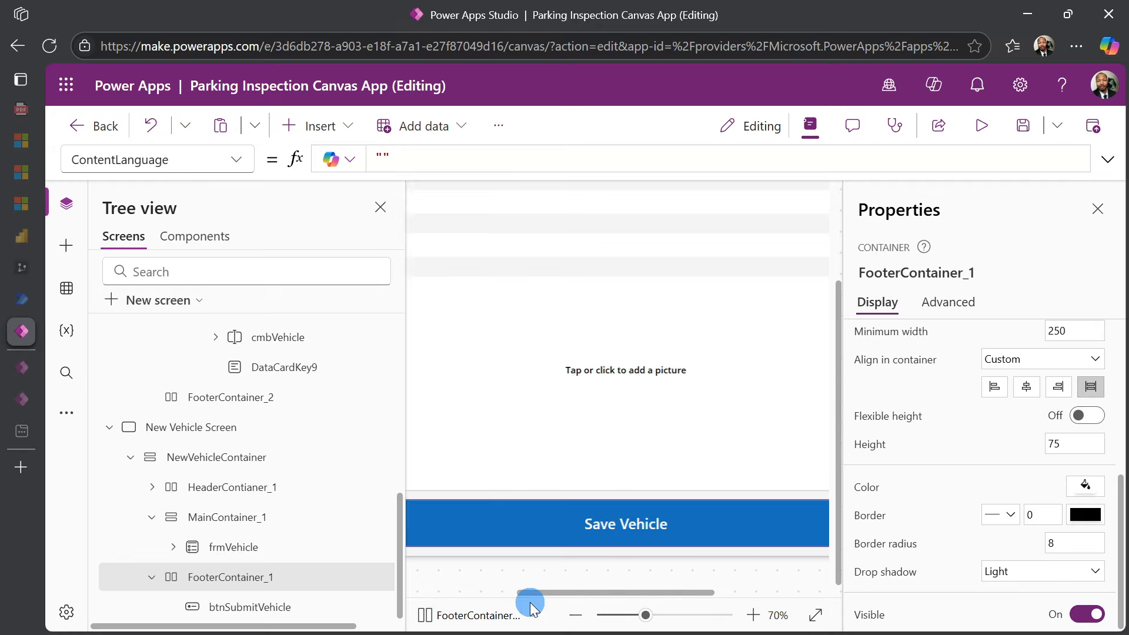
pyautogui.click(1053, 445)
pyautogui.press('BackSpace')
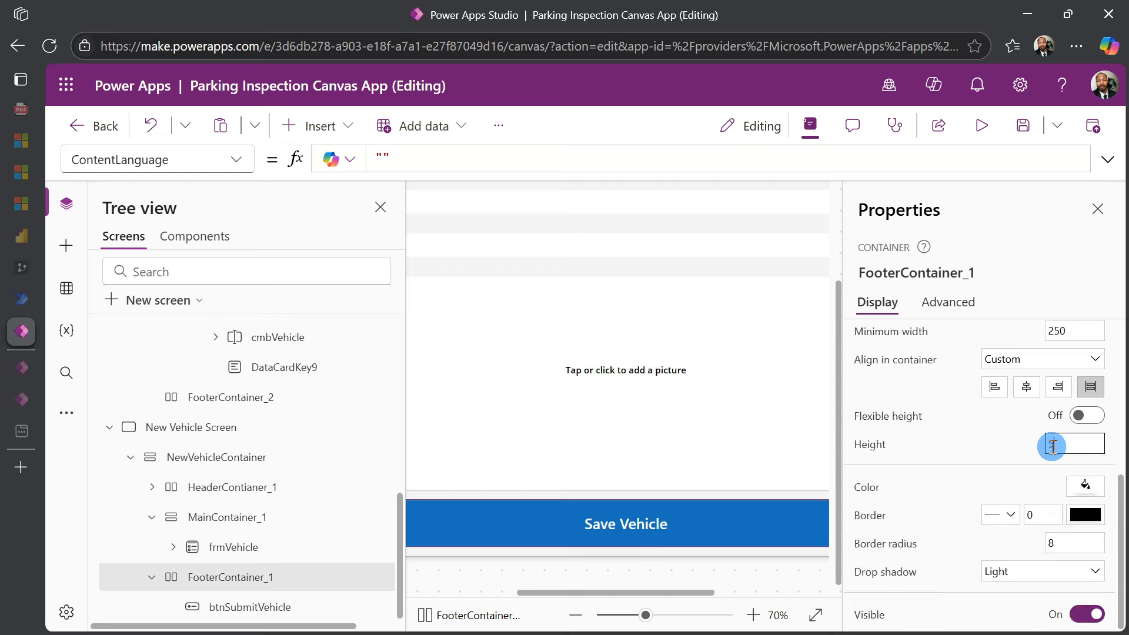
pyautogui.click(1052, 445)
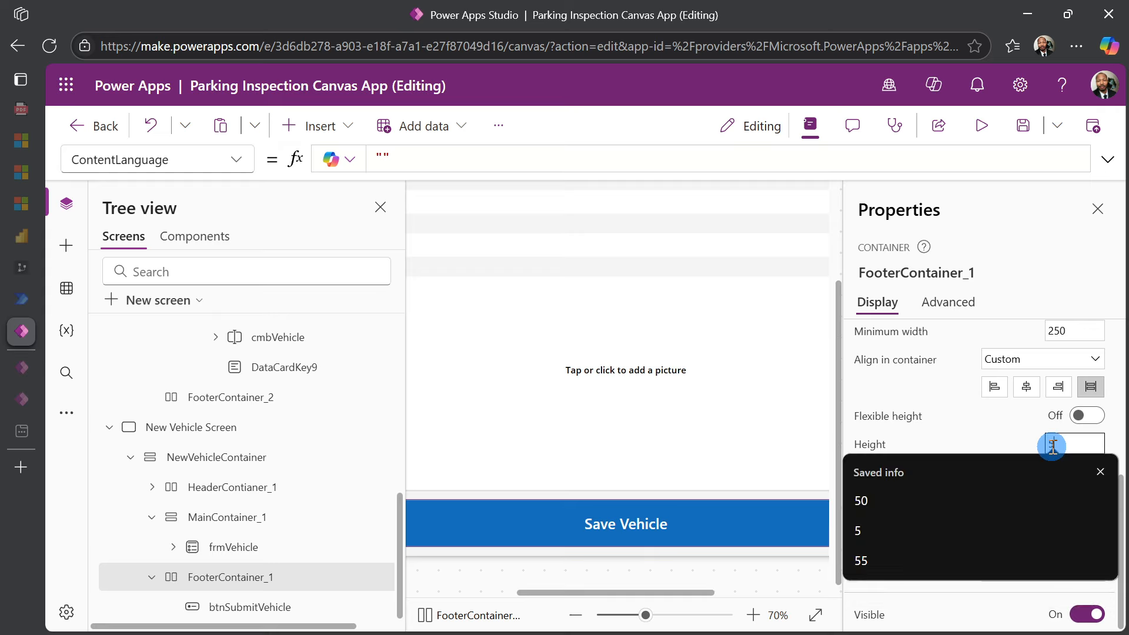
pyautogui.click(905, 503)
pyautogui.click(1050, 226)
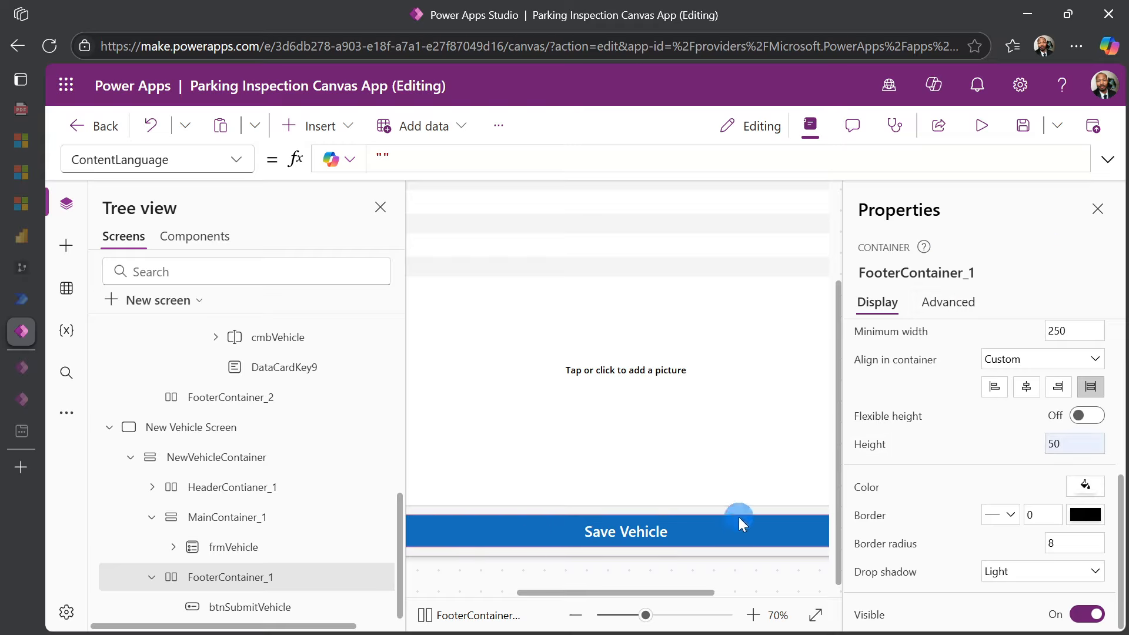
# Examine the New Vehicle Screen's overall layout, including the header, vehicle form and Save Vehicle button.
pyautogui.click(810, 615)
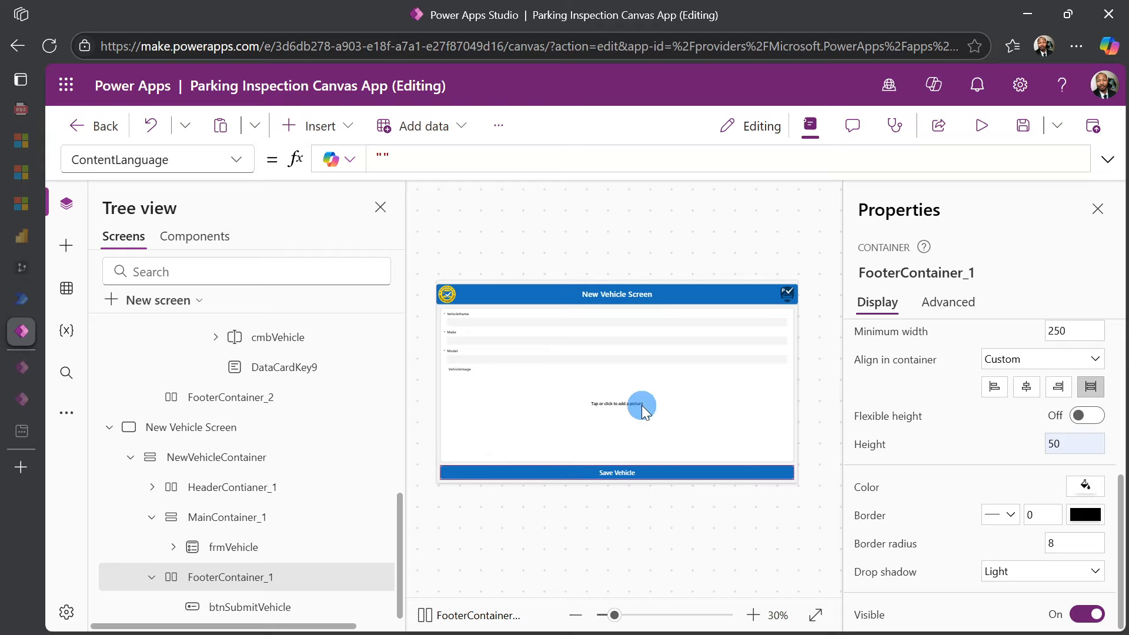
pyautogui.click(753, 615)
pyautogui.click(753, 615)
pyautogui.click(753, 615)
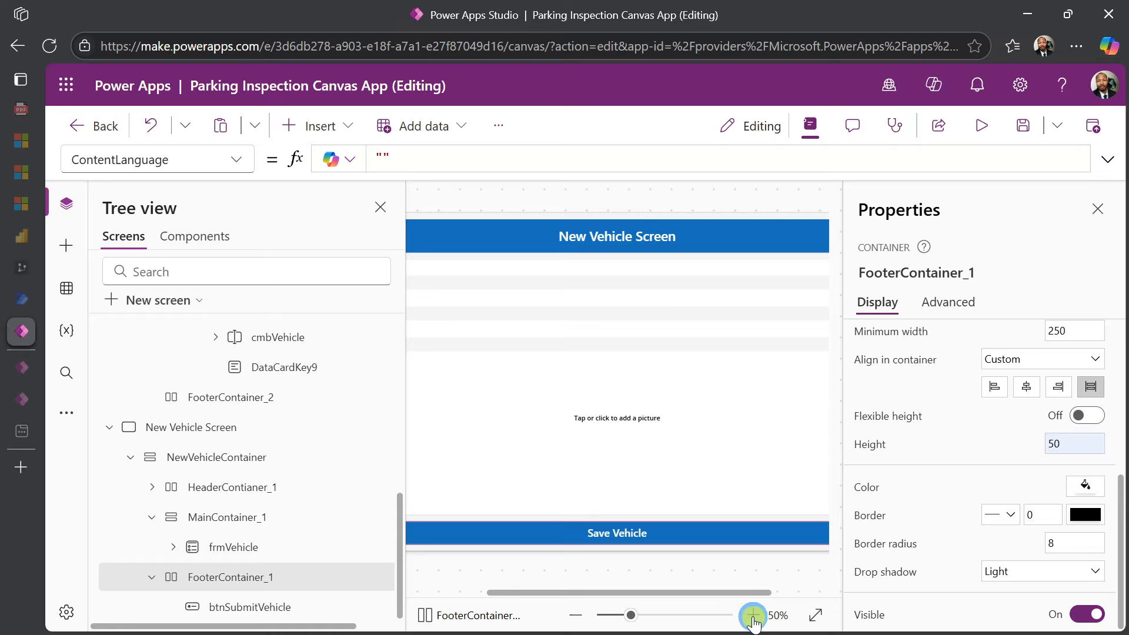
pyautogui.moveTo(706, 597); pyautogui.dragTo(479, 594)
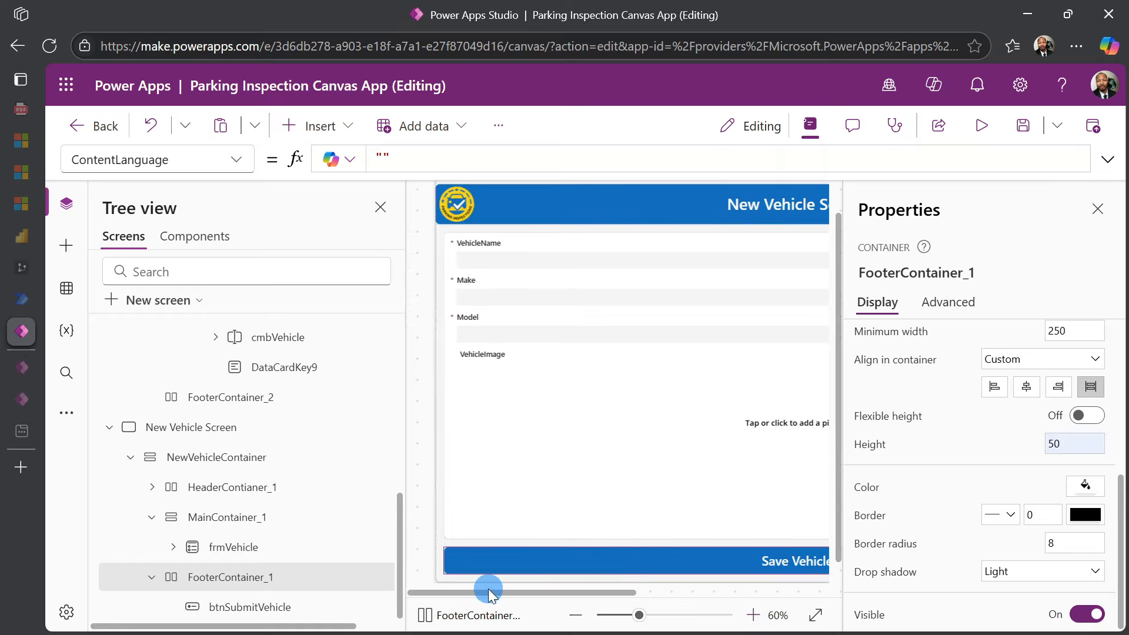
pyautogui.scroll(-1, 525, 413)
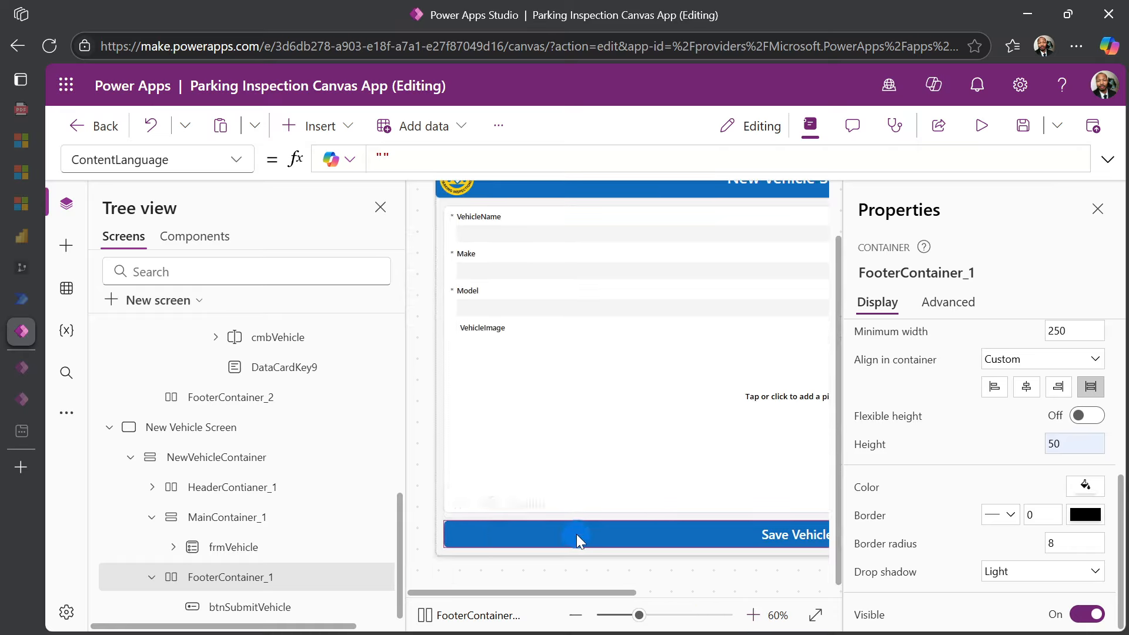
pyautogui.moveTo(570, 544)
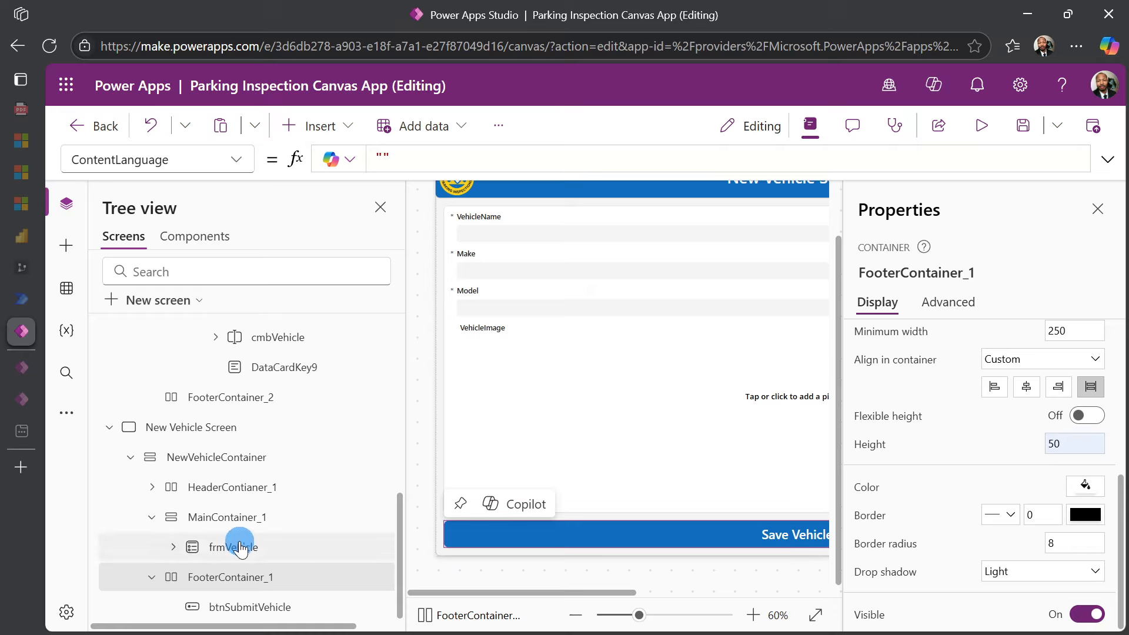
# Set the OnSelect property of btnSubmitVehicle to the formula SubmitForm(frmVehicle).
pyautogui.click(232, 581)
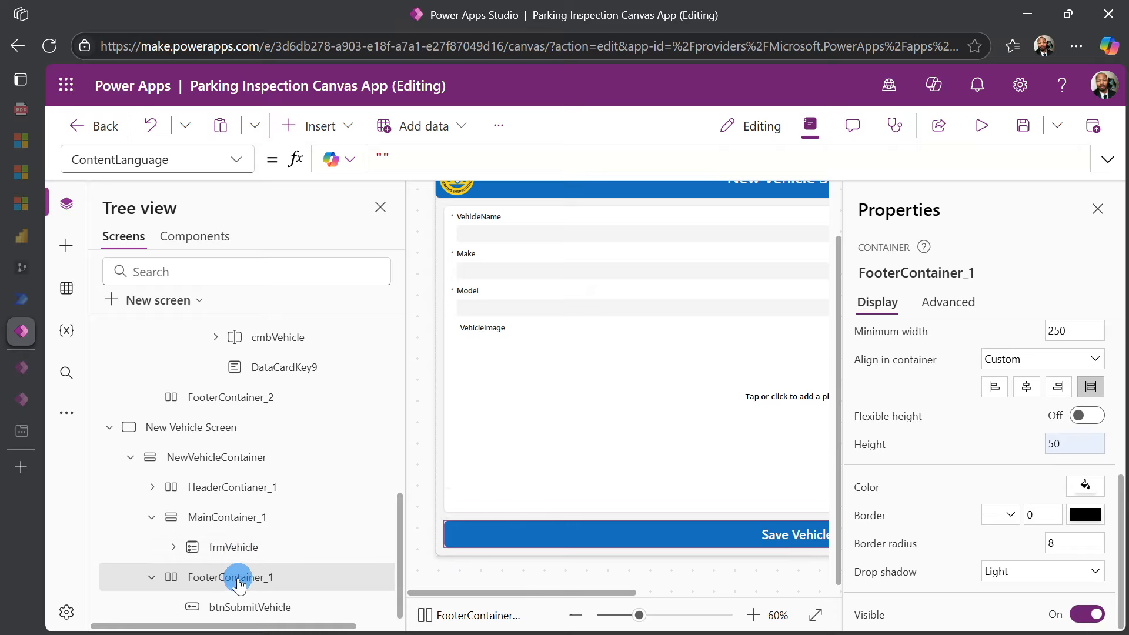
pyautogui.click(237, 612)
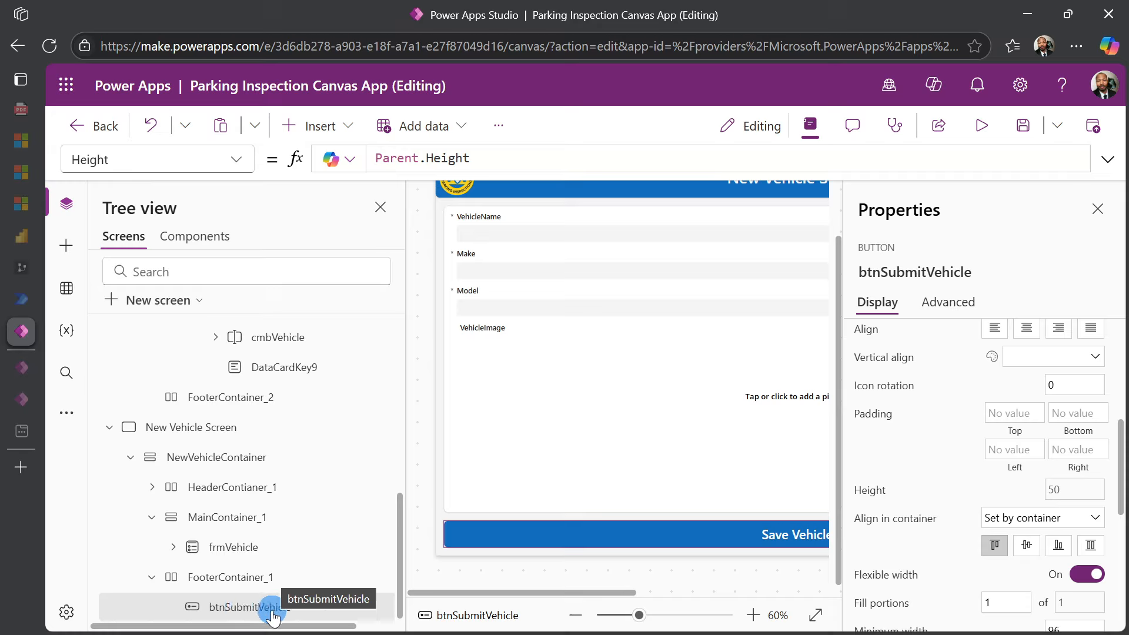
pyautogui.click(237, 159)
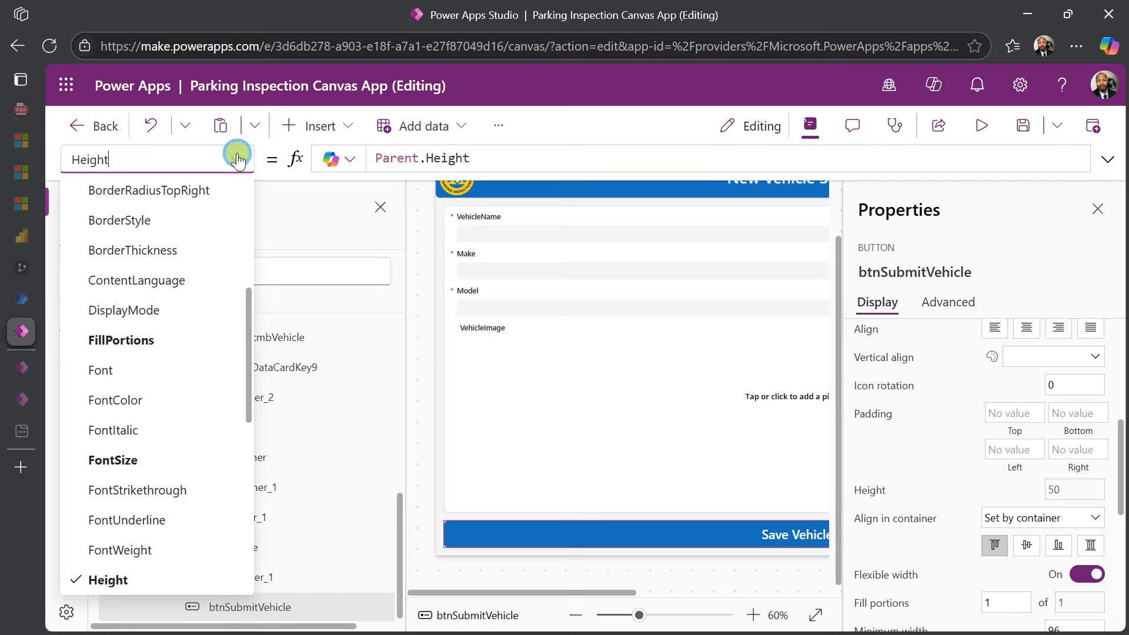
pyautogui.scroll(-5, 212, 368)
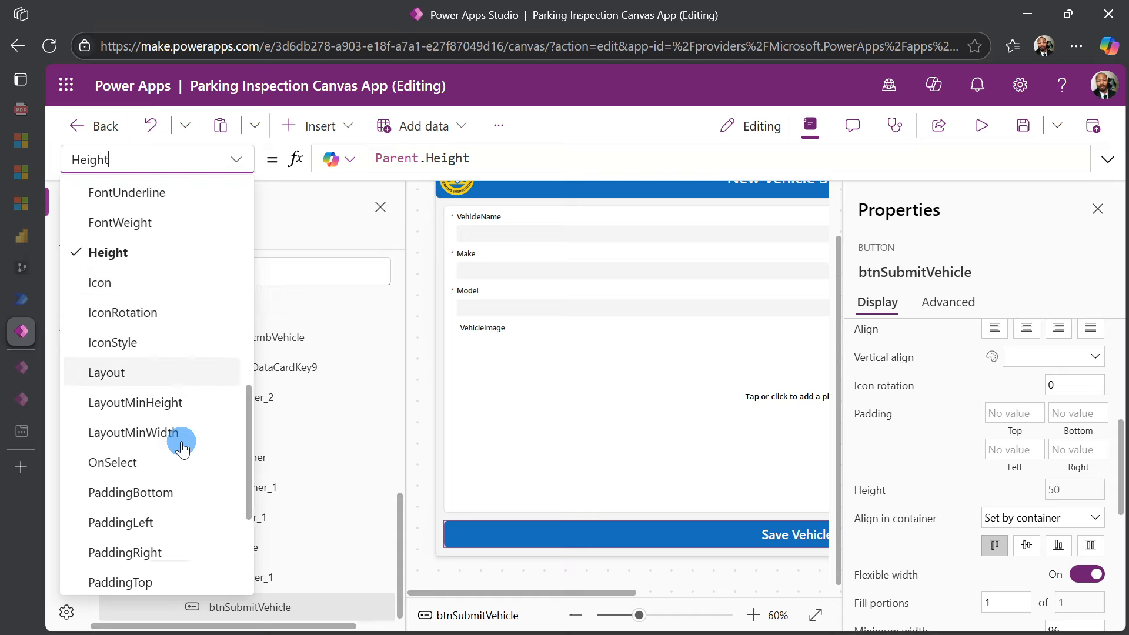
pyautogui.scroll(-2, 181, 447)
pyautogui.click(145, 351)
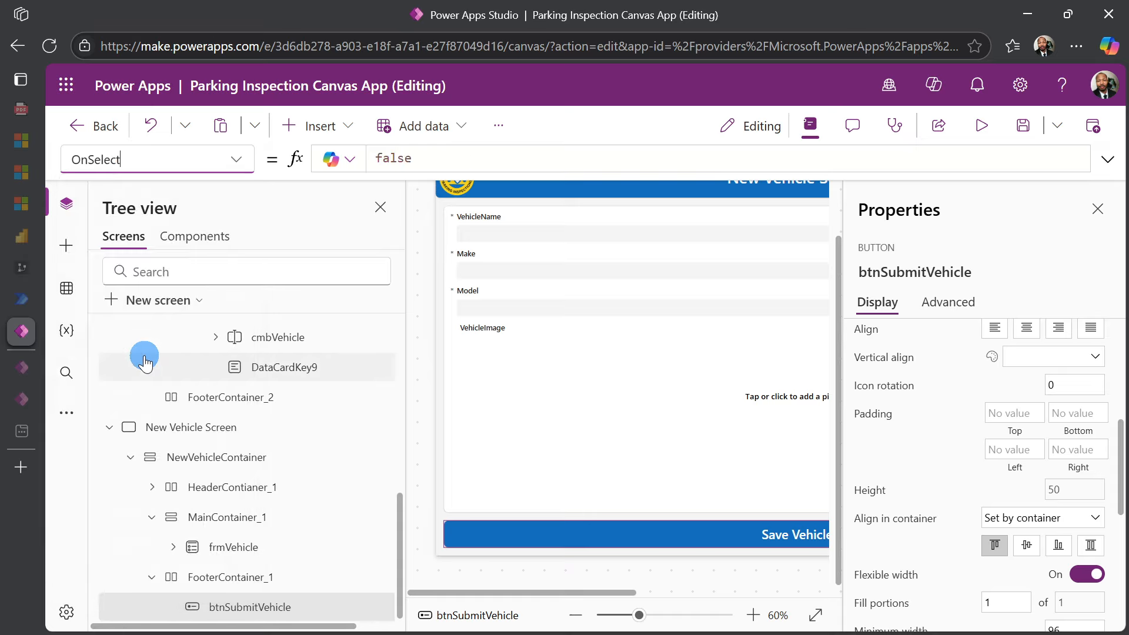
pyautogui.click(436, 159)
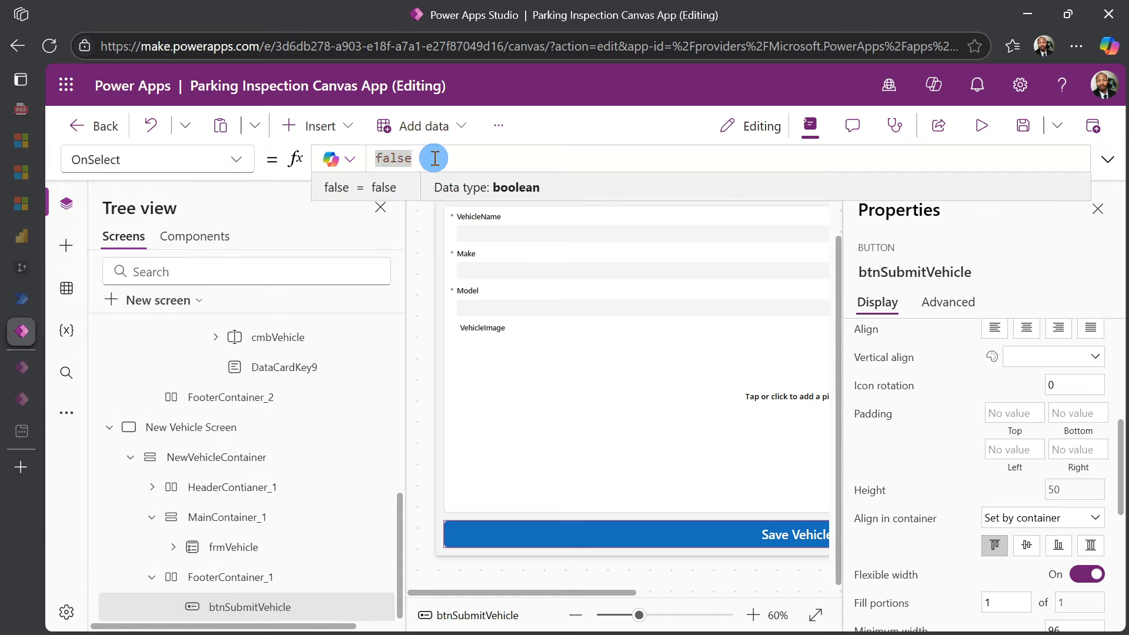
pyautogui.press('BackSpace')
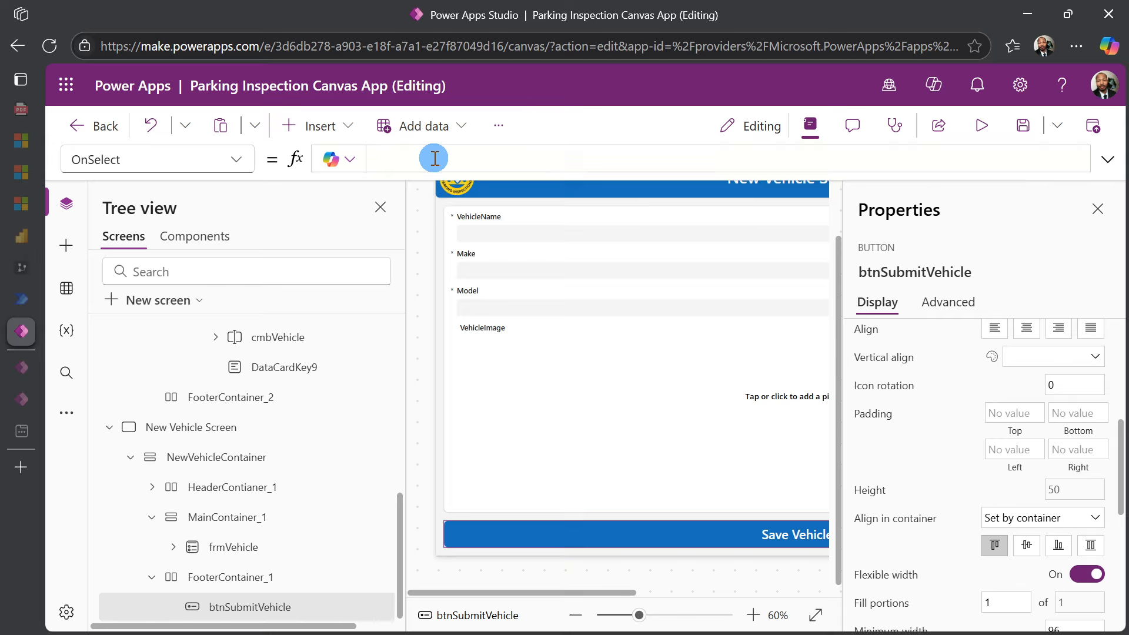
pyautogui.write('s')
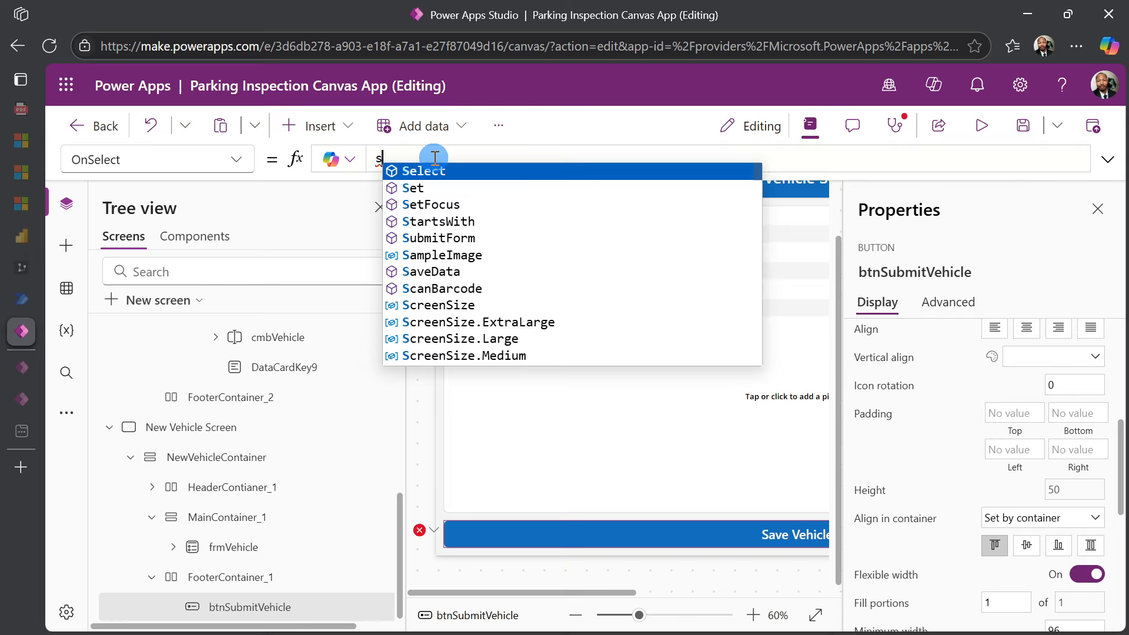
pyautogui.click(447, 238)
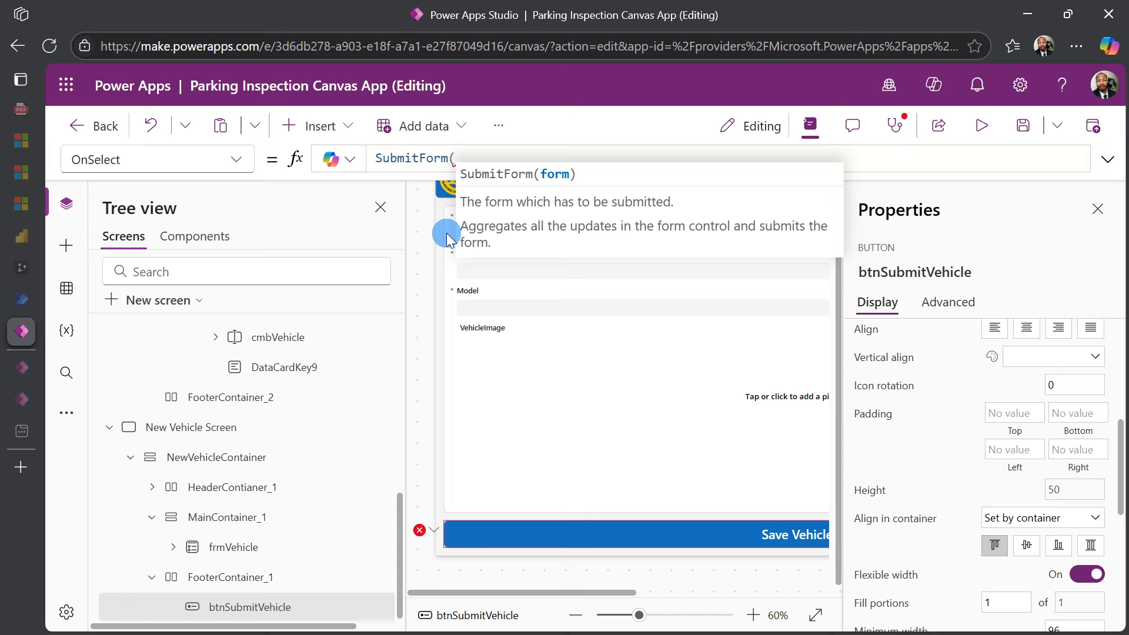
pyautogui.write('fr')
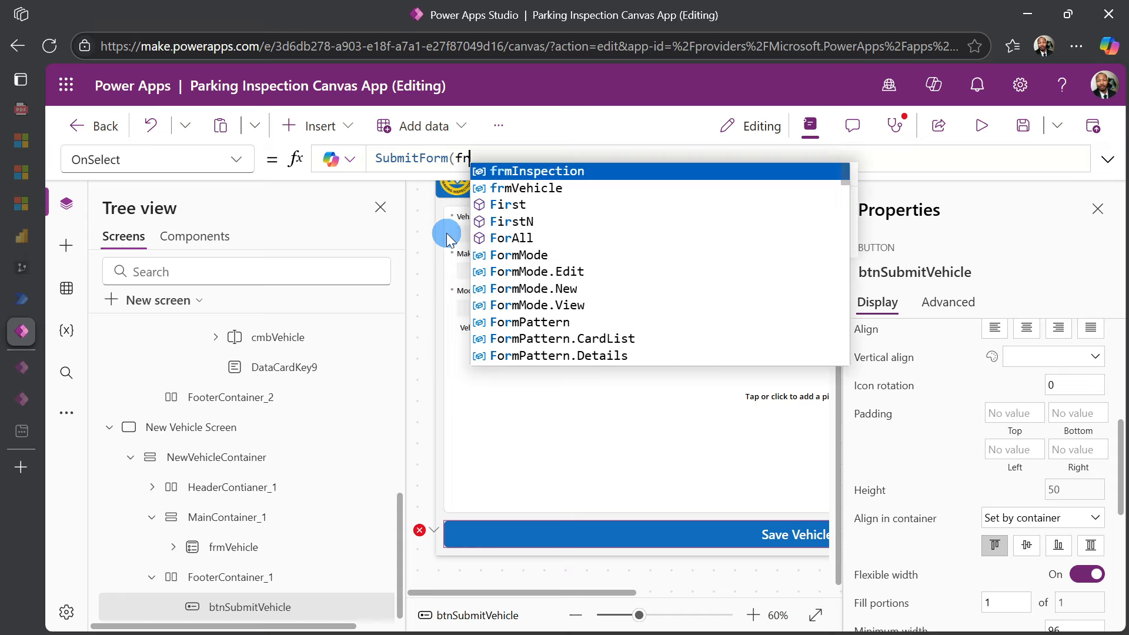
pyautogui.click(507, 189)
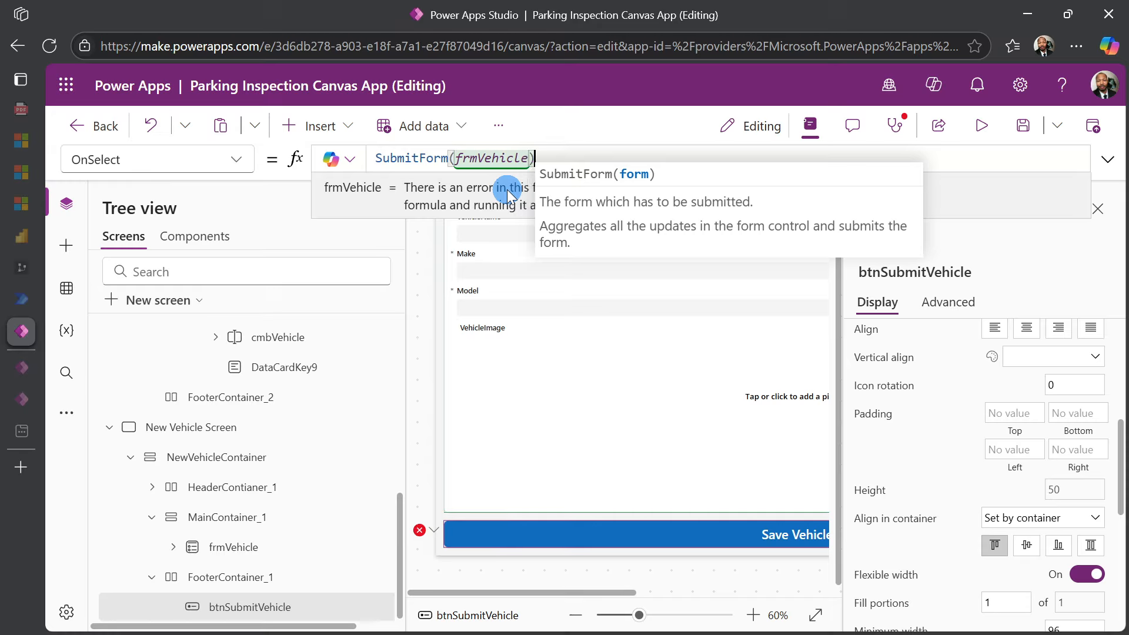
pyautogui.write(')')
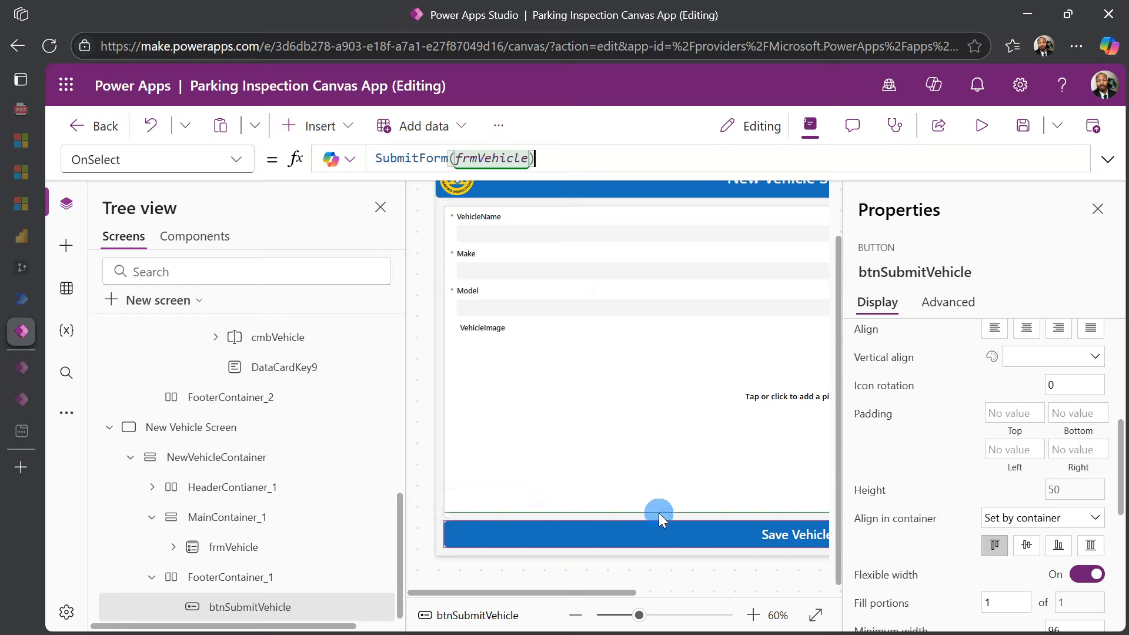
# Set frmVehicle's OnSuccess formula to store newVehicle, patch ParkingRequestInfos, refresh ParkingInspectionInfos, reset the form, notify "Vehicle added" and navigate to 'Home Screen'.
pyautogui.click(615, 475)
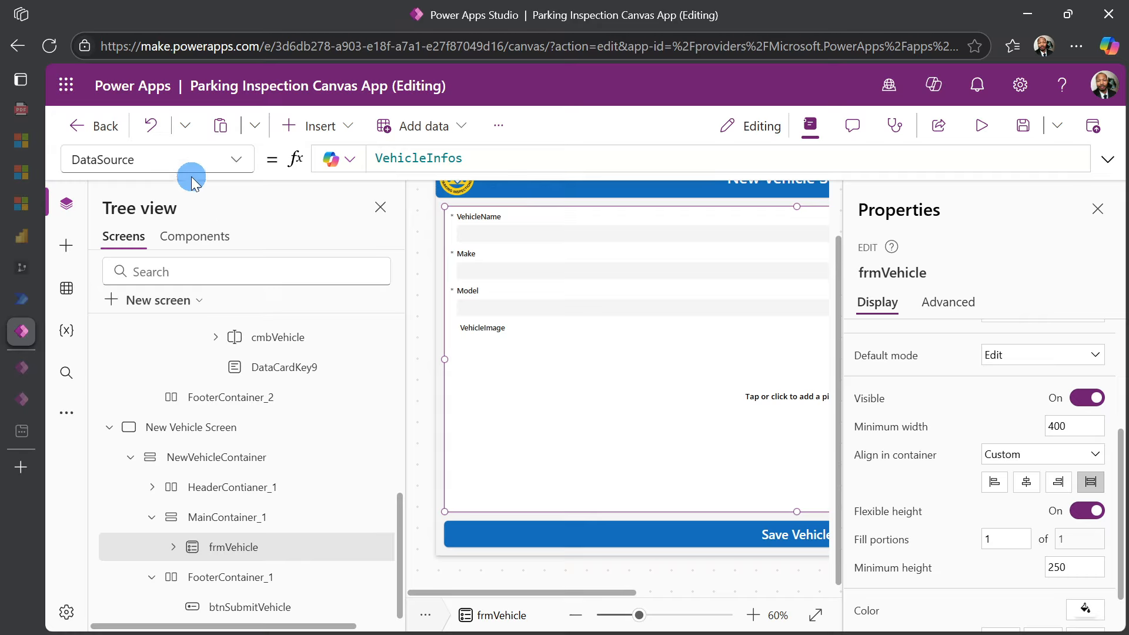
pyautogui.click(235, 165)
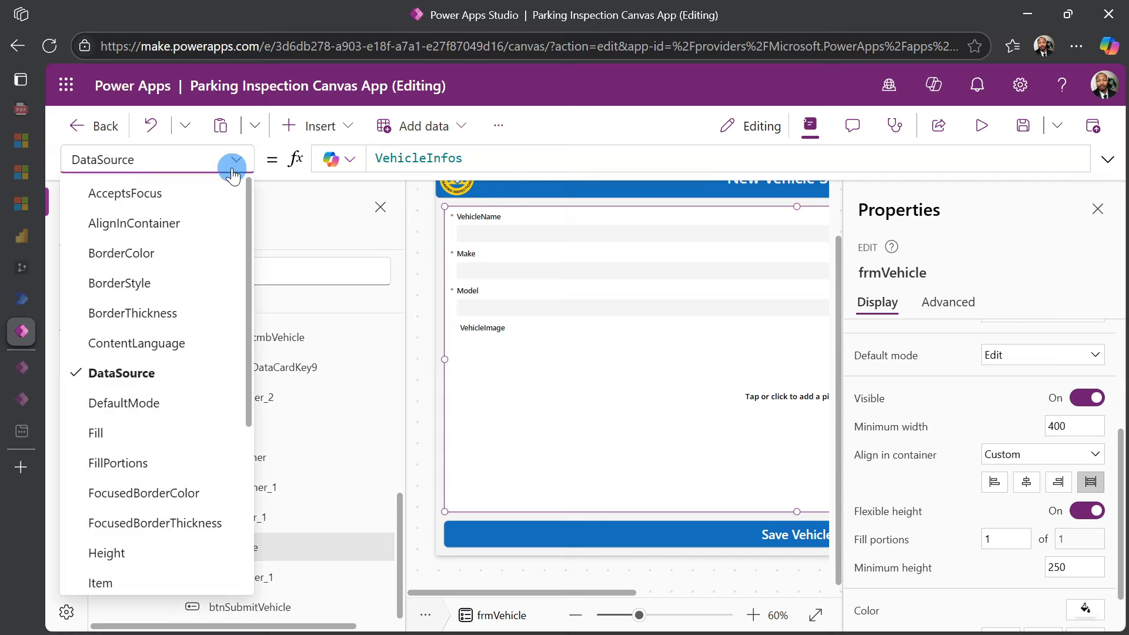
pyautogui.scroll(-5, 194, 350)
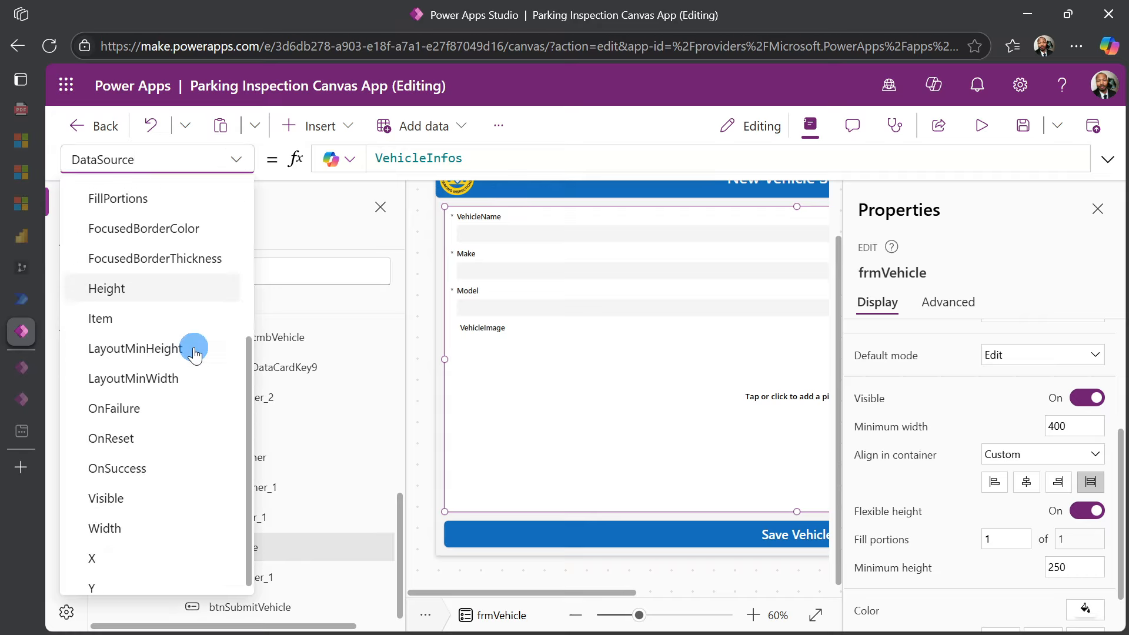
pyautogui.click(156, 469)
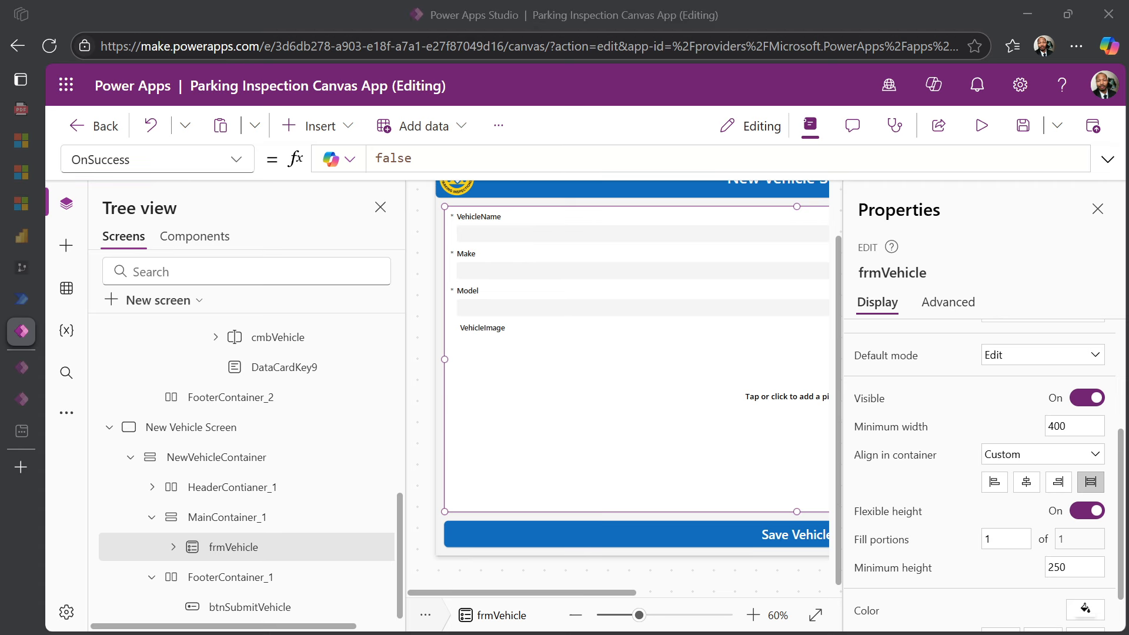
pyautogui.hotkey('ctrl', 'v')
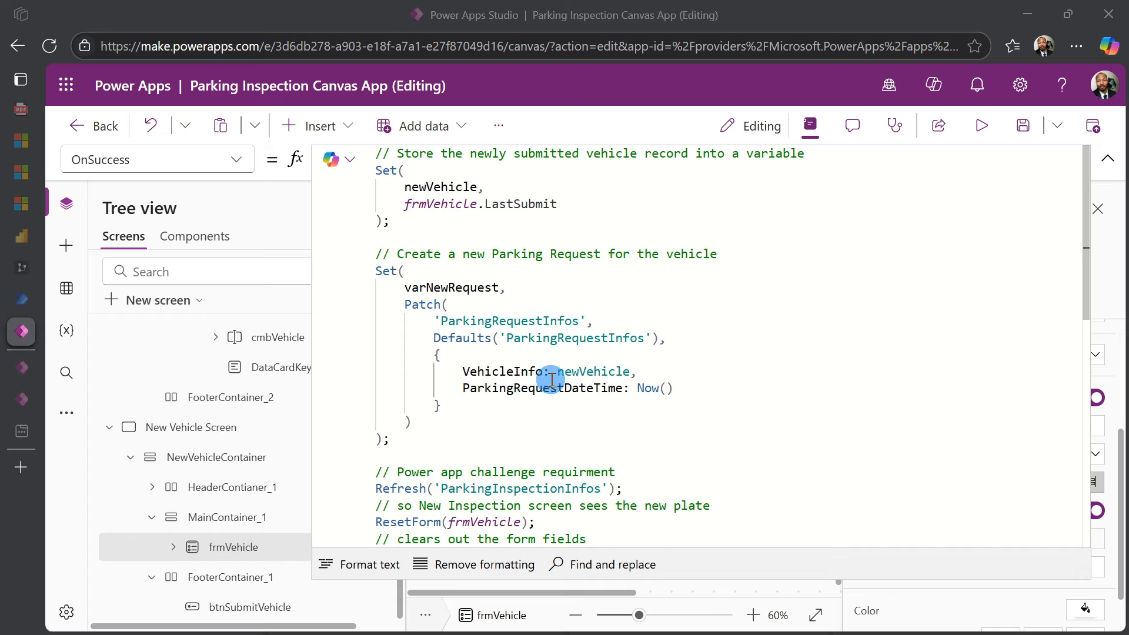
pyautogui.moveTo(462, 393); pyautogui.dragTo(534, 388)
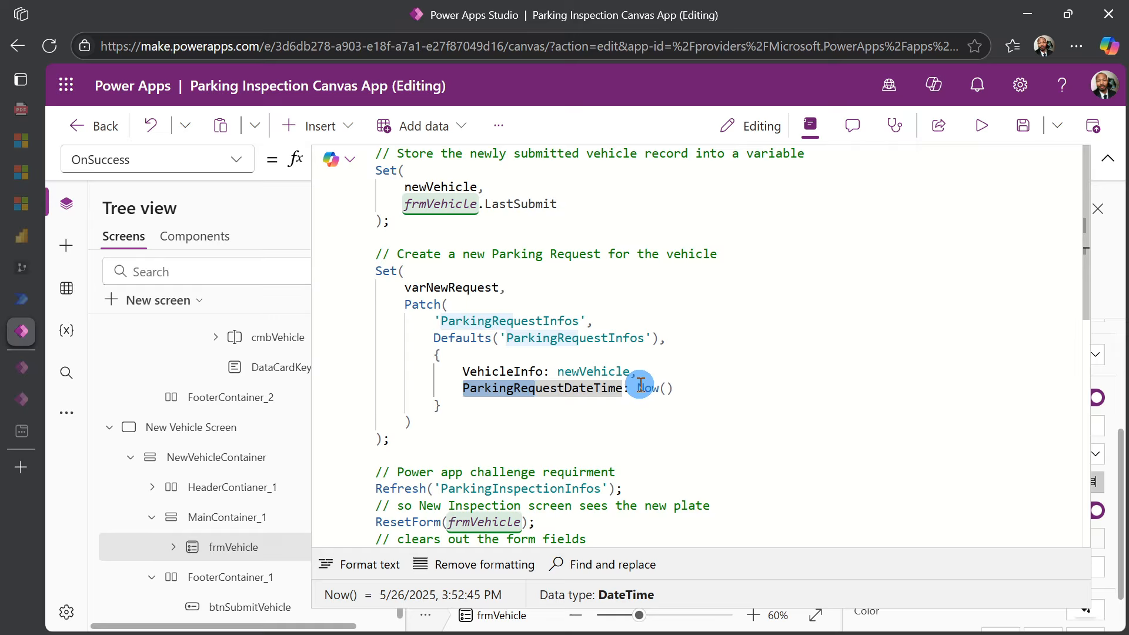
pyautogui.scroll(-3, 505, 399)
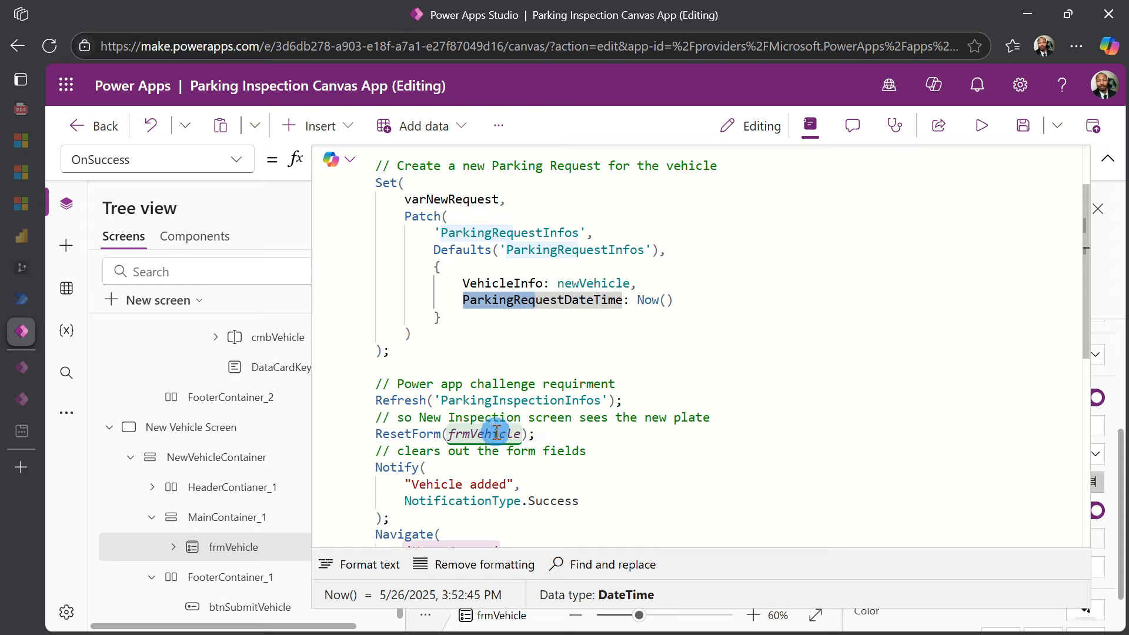
pyautogui.scroll(-3, 488, 435)
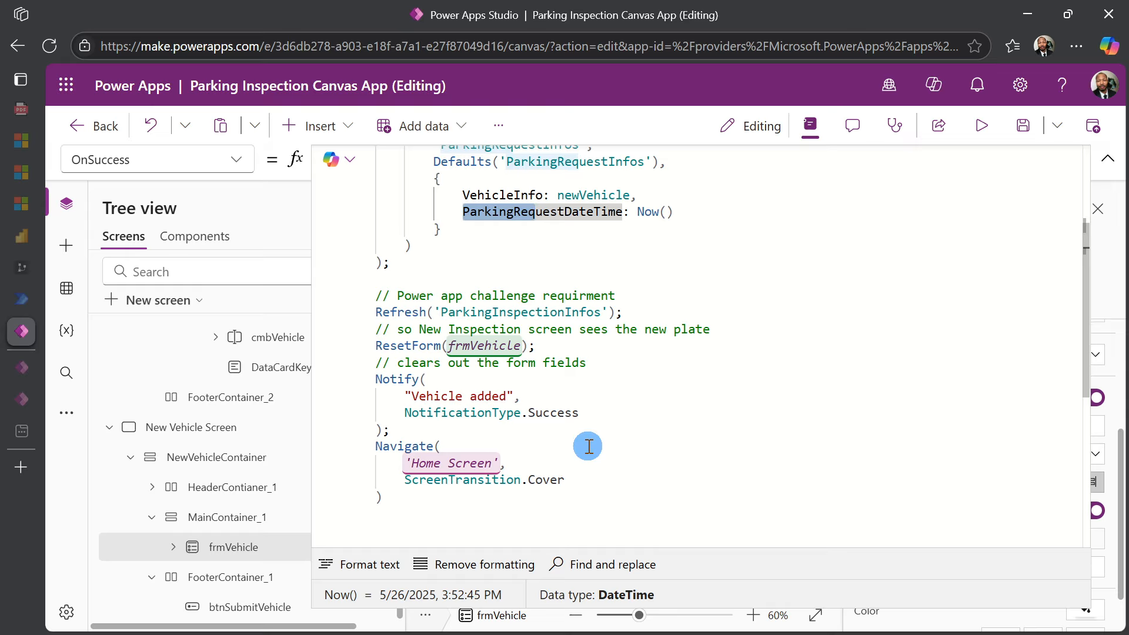
# Set the OnFailure property of frmVehicle to the formula Notify(frmVehicle.Error, NotificationType.Error).
pyautogui.click(235, 163)
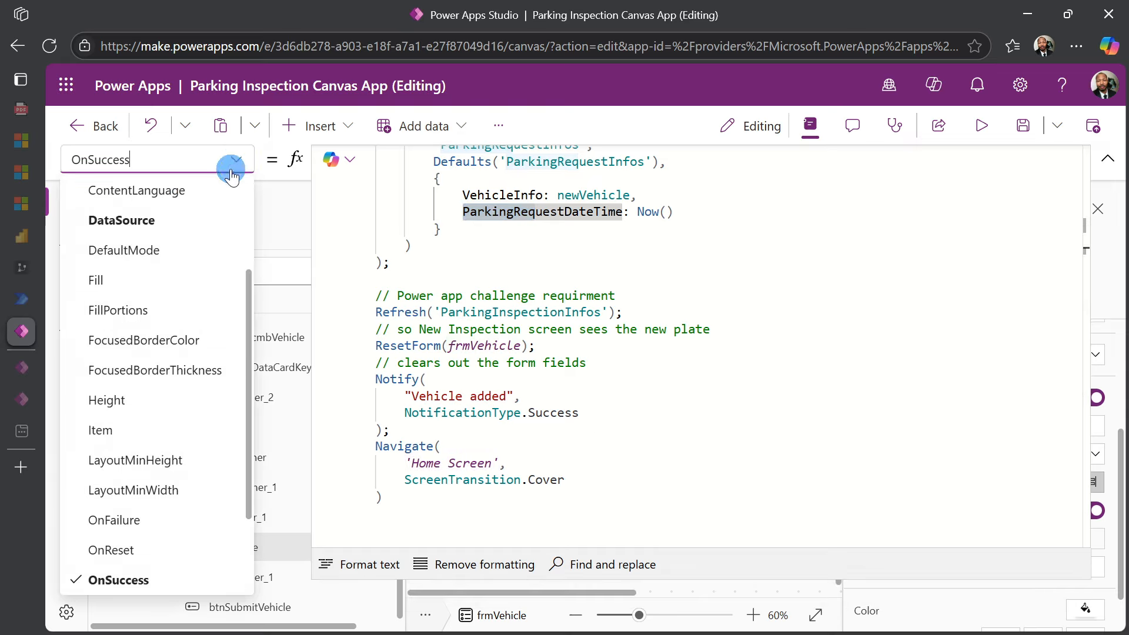
pyautogui.click(174, 523)
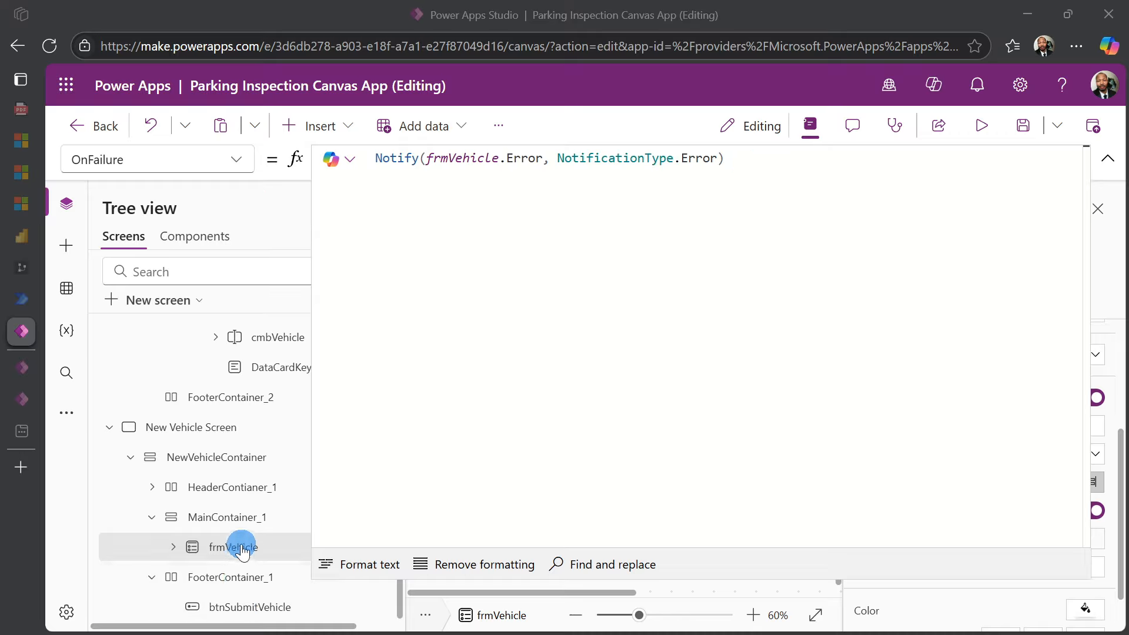
# Set the DefaultMode property of frmVehicle to FormMode.New and save the app.
pyautogui.click(231, 160)
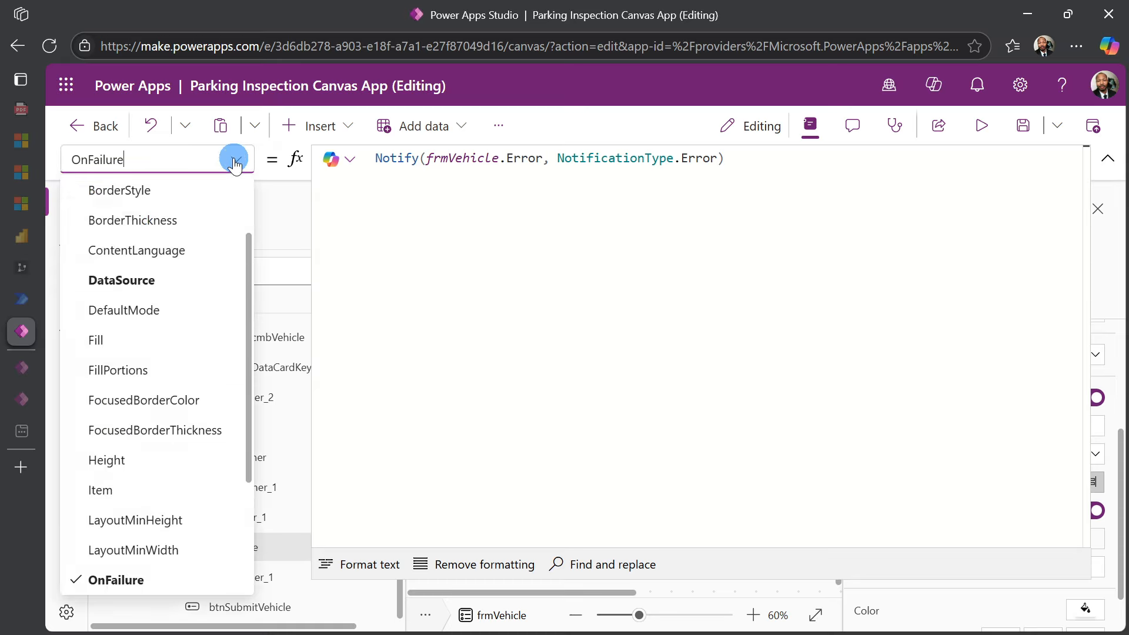
pyautogui.click(166, 312)
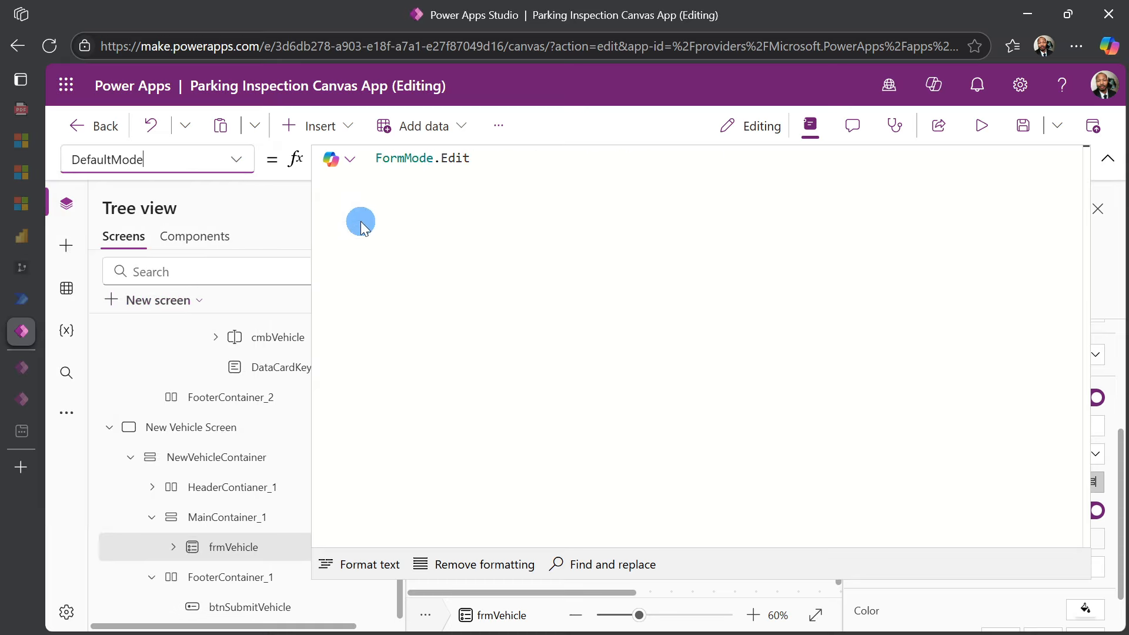
pyautogui.click(479, 160)
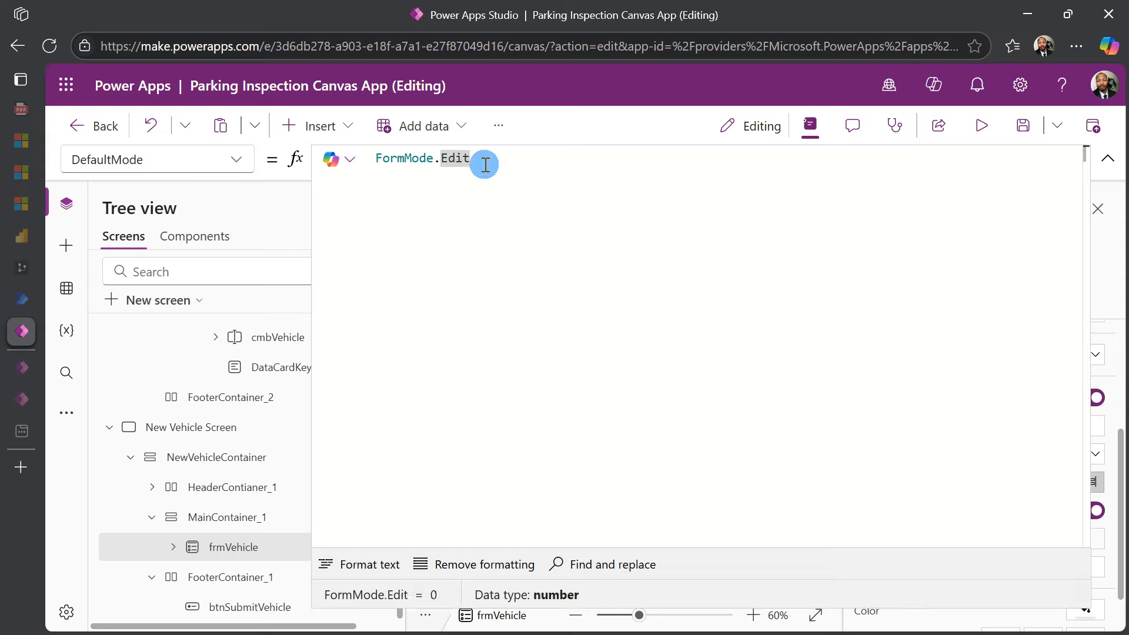
pyautogui.press('BackSpace')
pyautogui.press('BackSpace')
pyautogui.press('BackSpace')
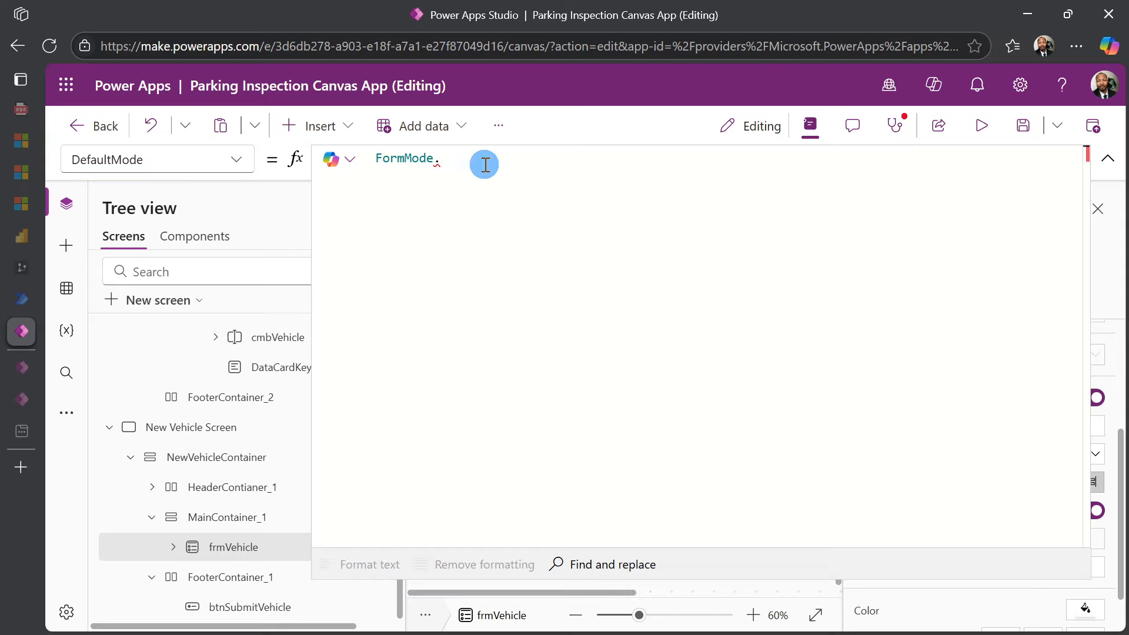
pyautogui.write('New')
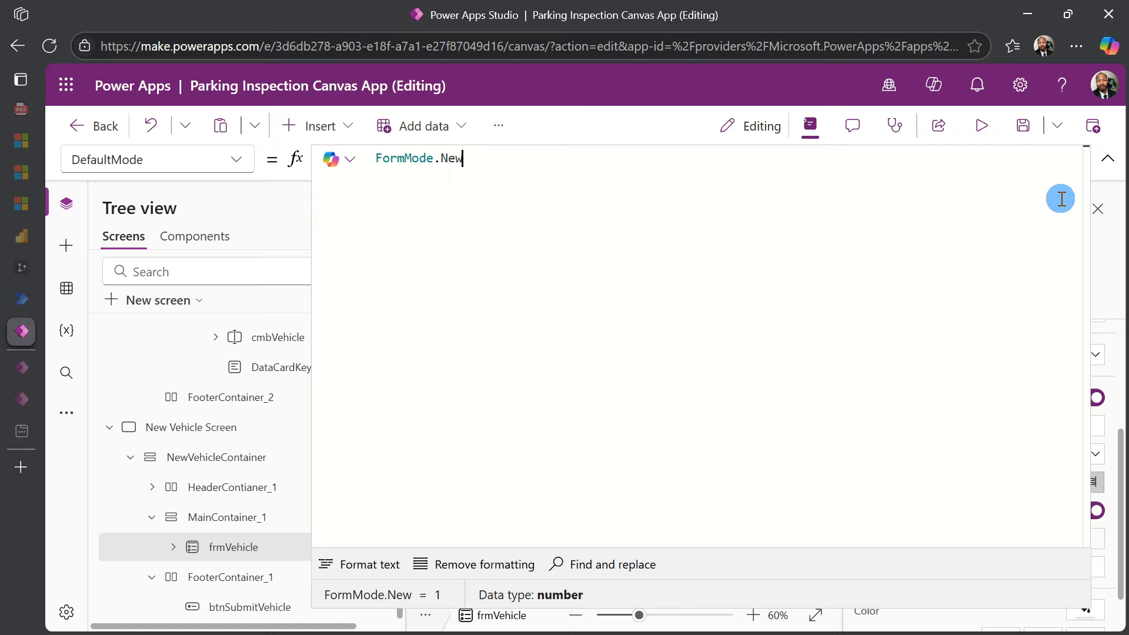
pyautogui.click(1109, 161)
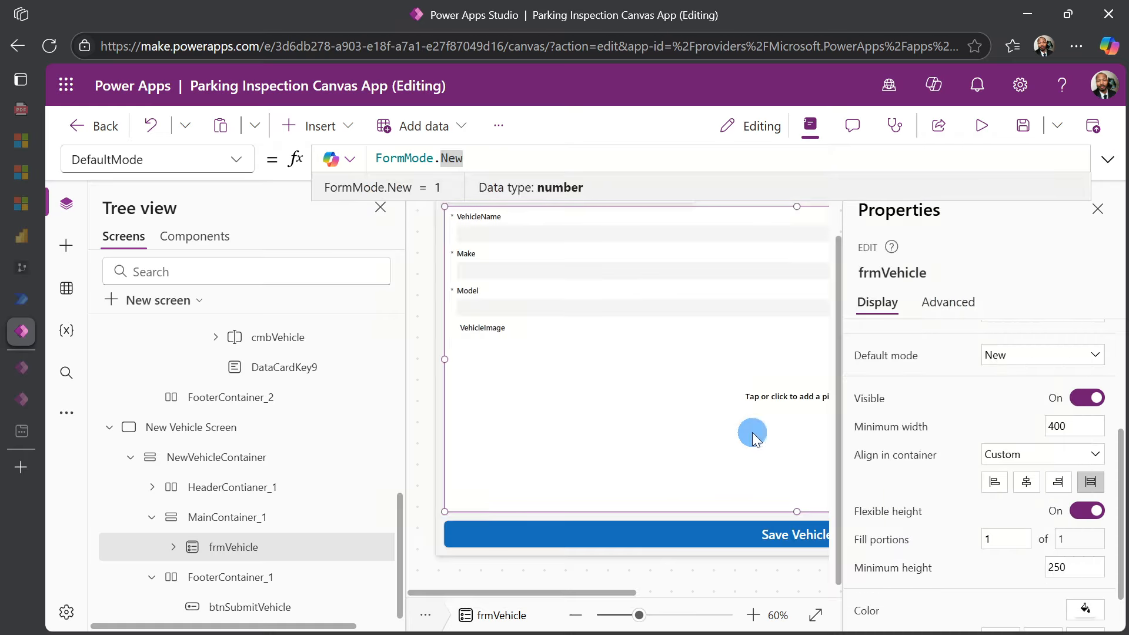
pyautogui.moveTo(610, 590); pyautogui.dragTo(704, 590)
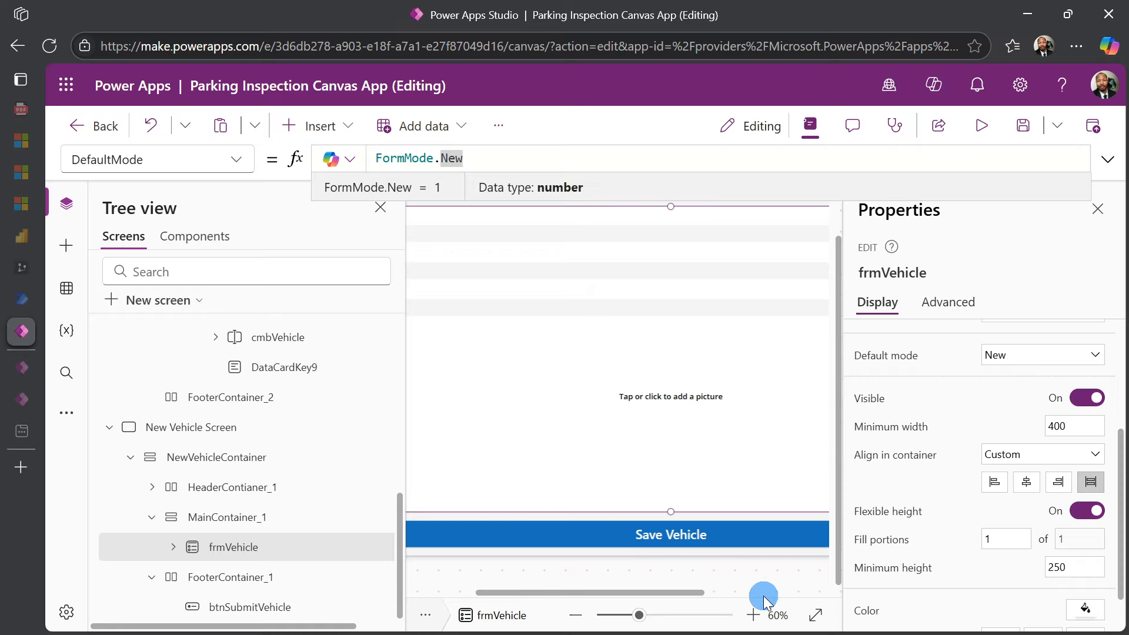
pyautogui.click(816, 615)
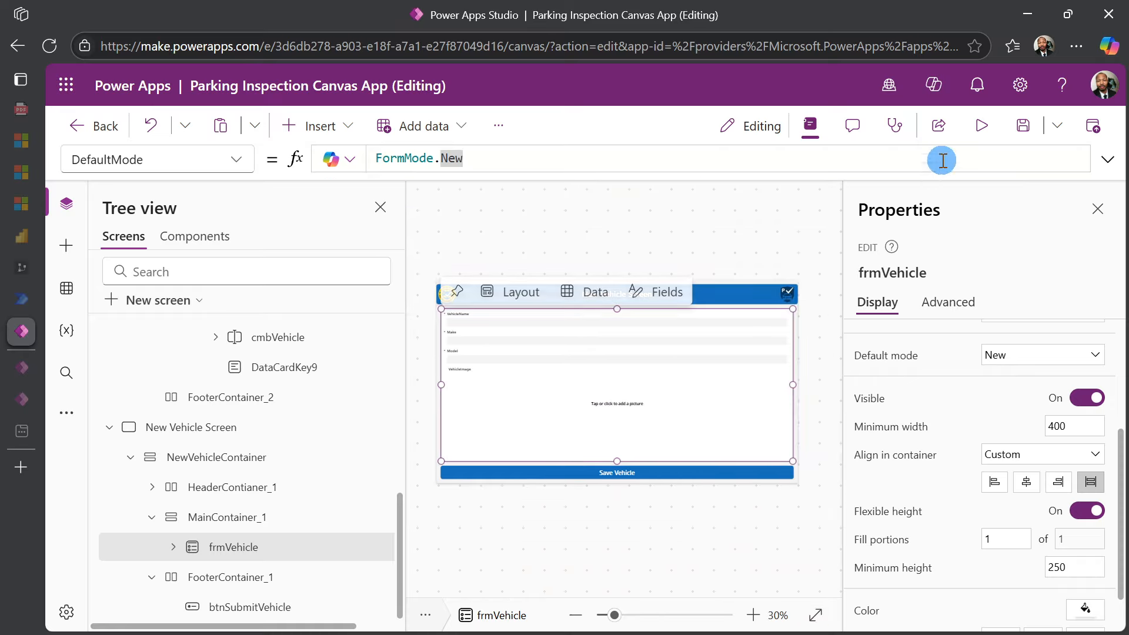
pyautogui.click(1022, 127)
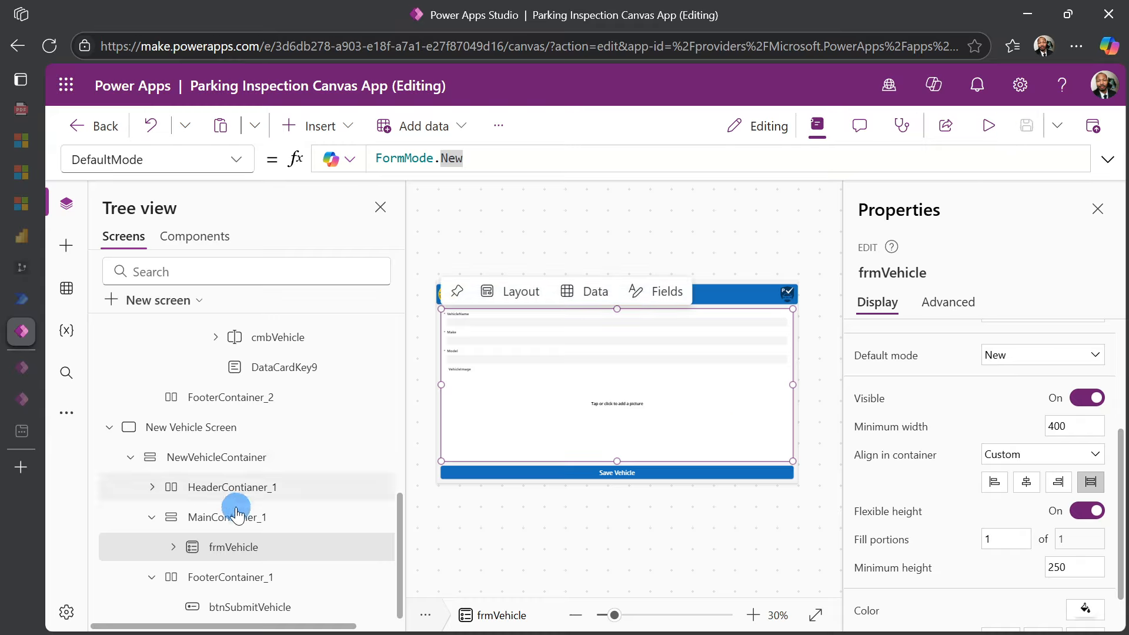
# Set btnCreateVehicle's OnSelect on the New Inspection Screen to NewForm(frmVehicle); Navigate('New Vehicle Screen', ScreenTransition.Cover); and save the app.
pyautogui.scroll(6, 226, 541)
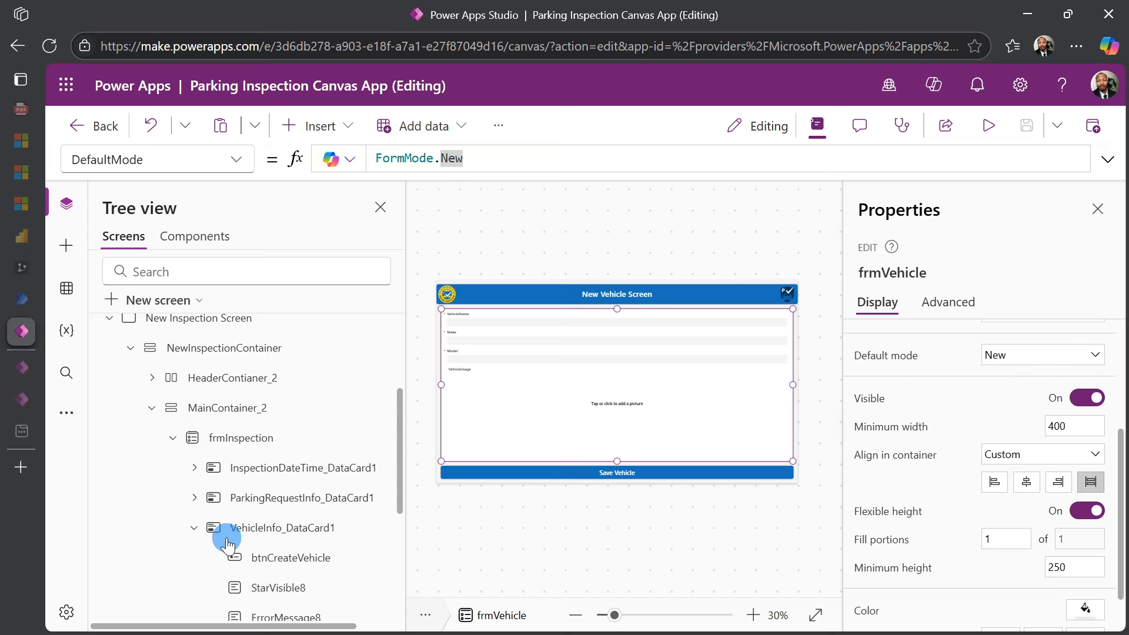
pyautogui.click(221, 376)
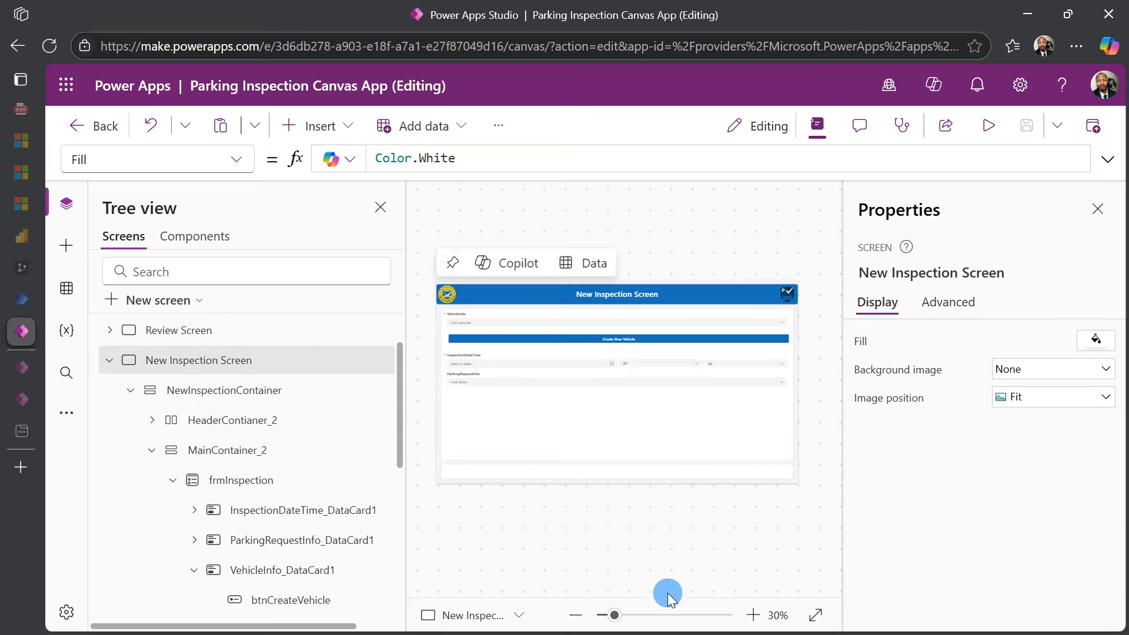
pyautogui.click(752, 615)
pyautogui.click(752, 615)
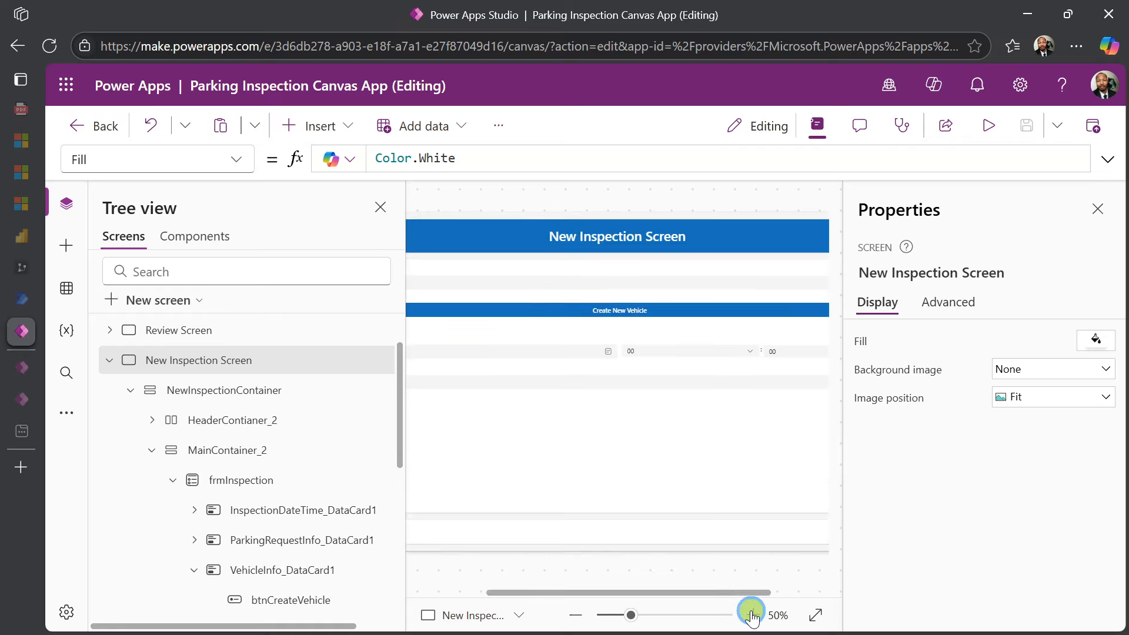
pyautogui.click(753, 615)
pyautogui.click(754, 614)
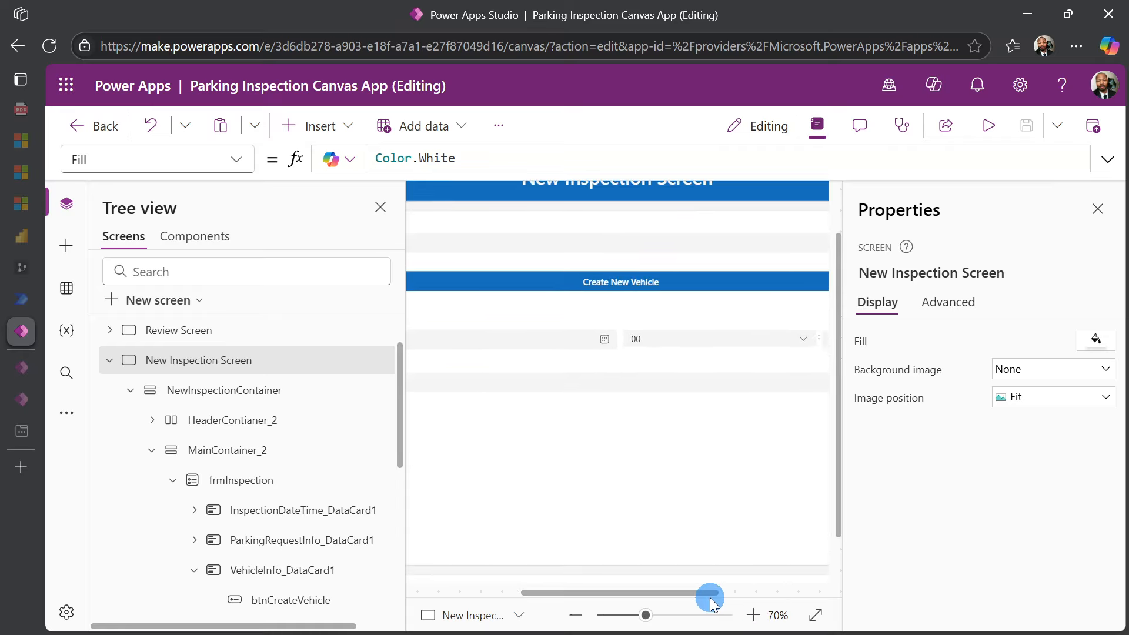
pyautogui.moveTo(704, 594); pyautogui.dragTo(689, 595)
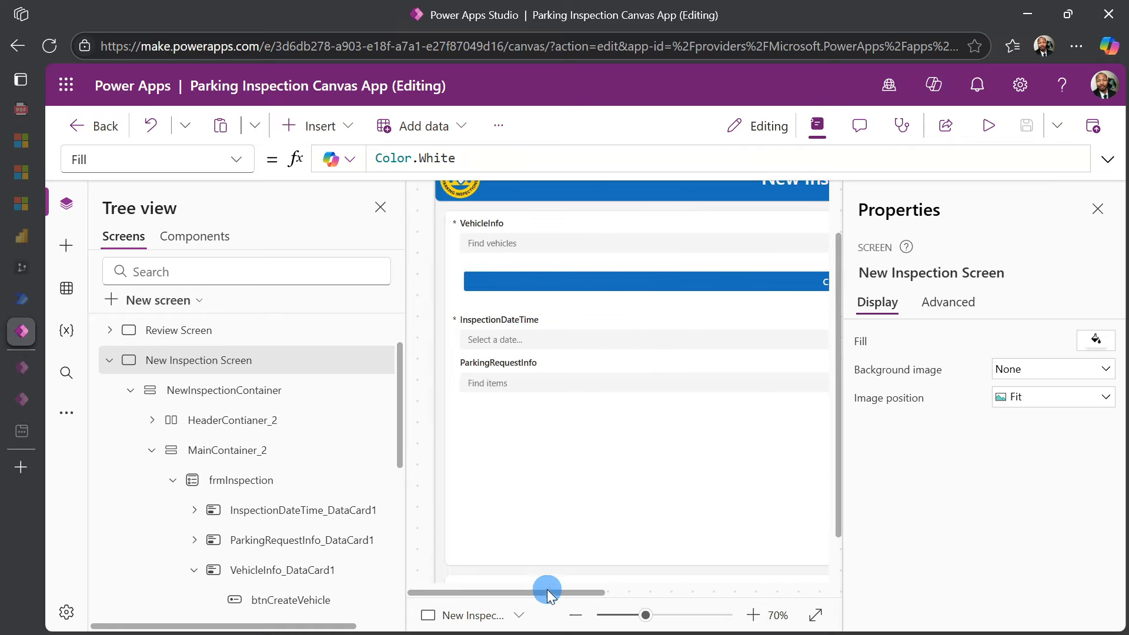
pyautogui.scroll(2, 559, 519)
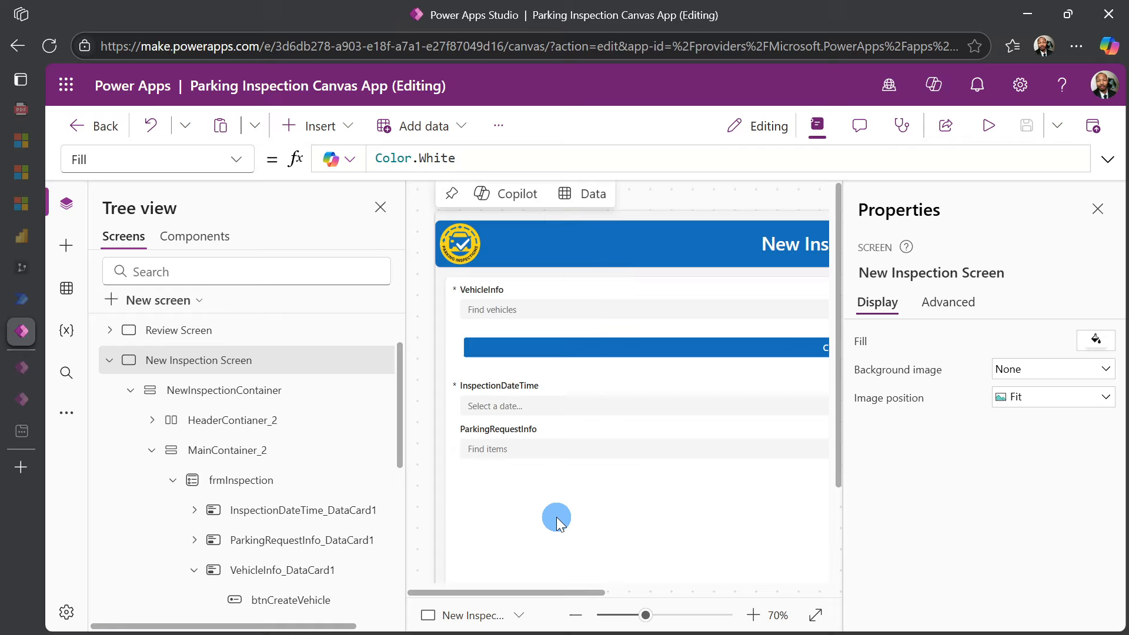
pyautogui.click(552, 351)
pyautogui.click(544, 344)
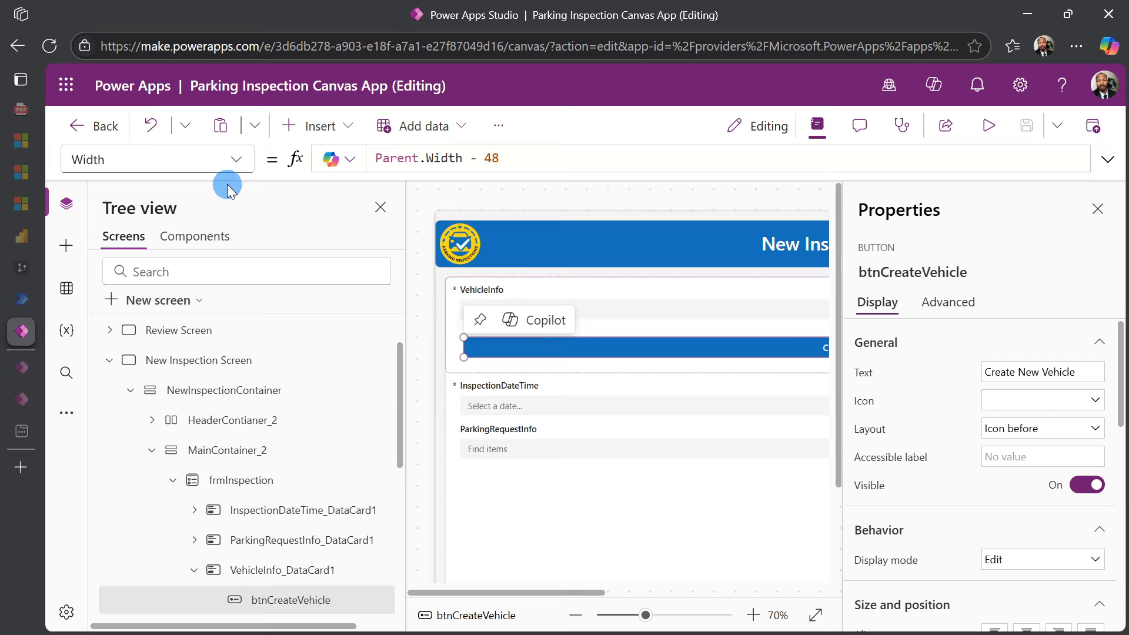
pyautogui.click(230, 162)
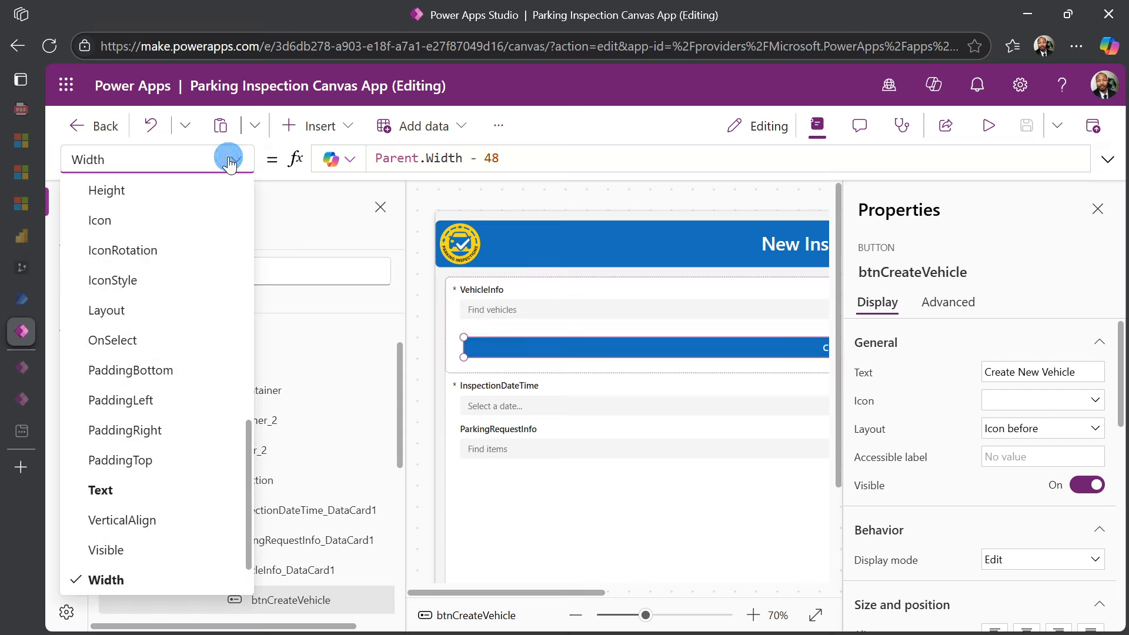
pyautogui.click(125, 339)
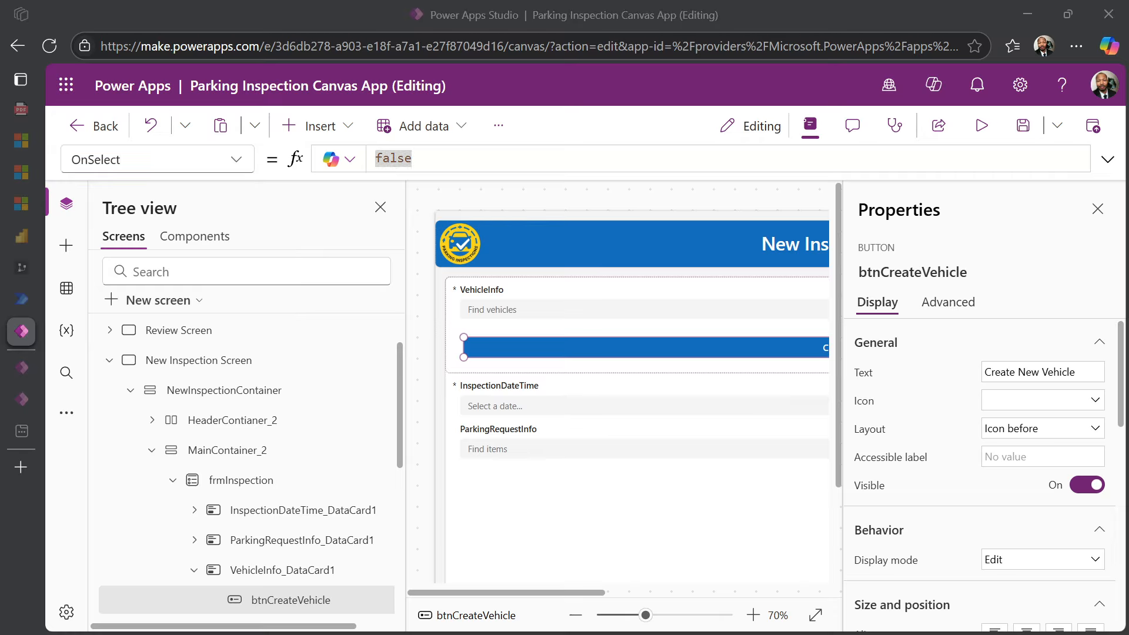
pyautogui.click(970, 161)
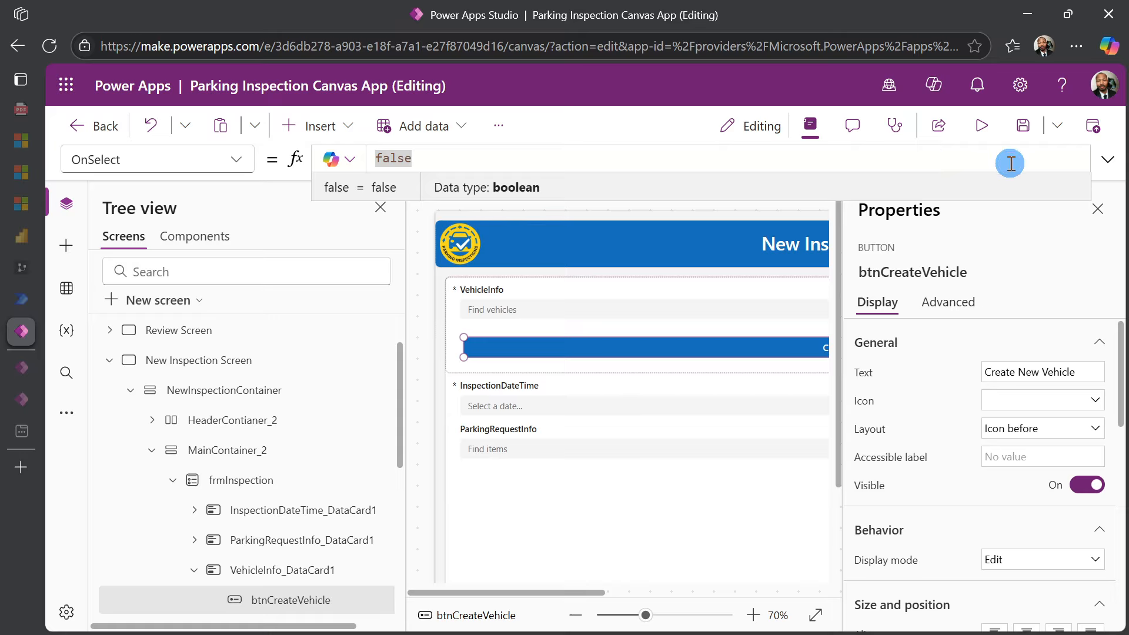
pyautogui.click(1103, 160)
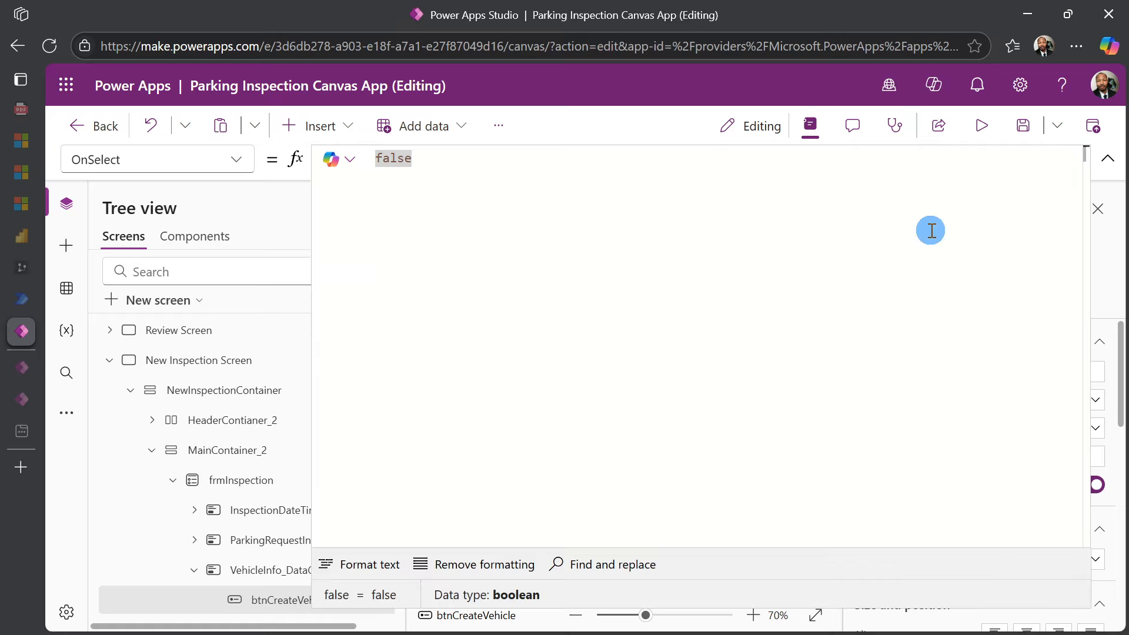
pyautogui.hotkey('ctrl', 'a')
pyautogui.write("NewForm(frmVehicle);        // frmVehicle lives on the New-Vehicle screen Navigate('New Vehicle Screen', ScreenTransition.Cover);")
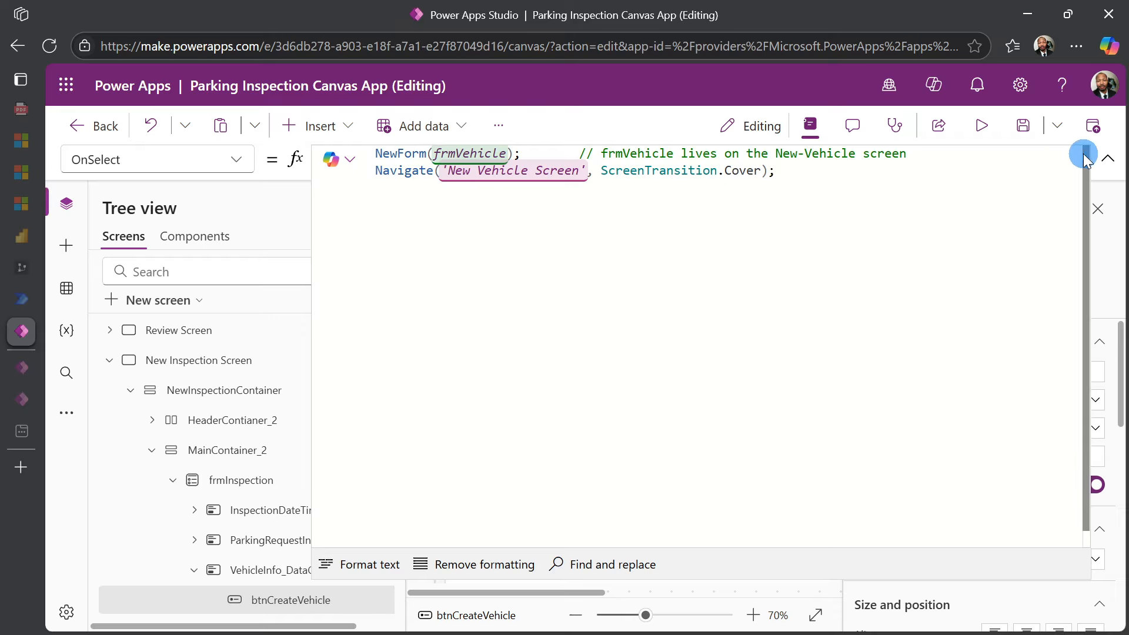
pyautogui.click(1106, 159)
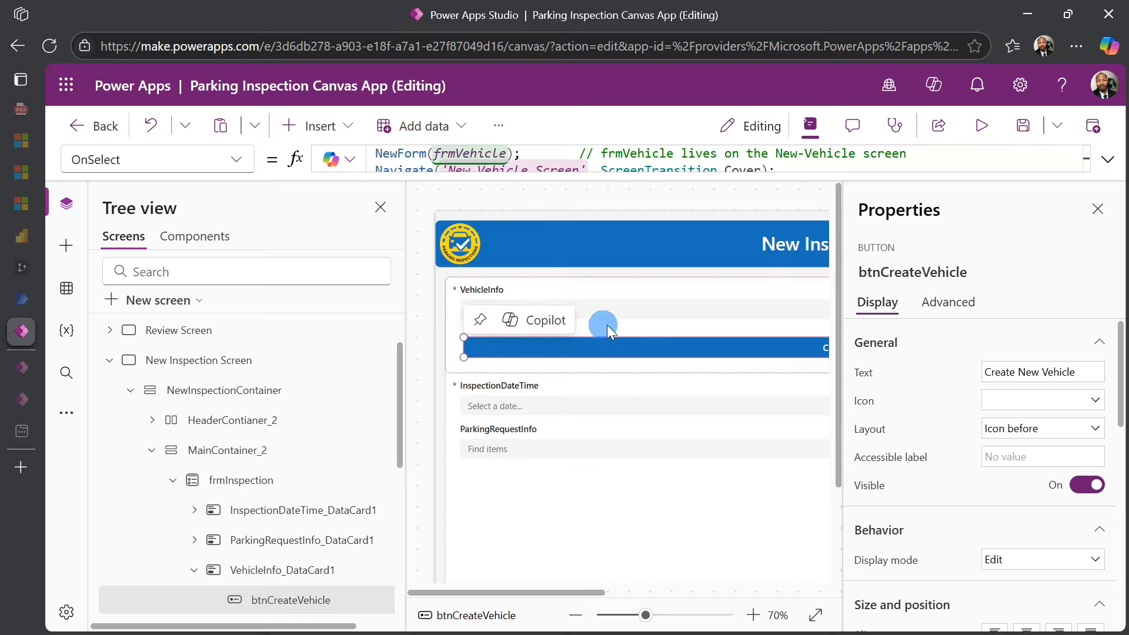
pyautogui.click(457, 365)
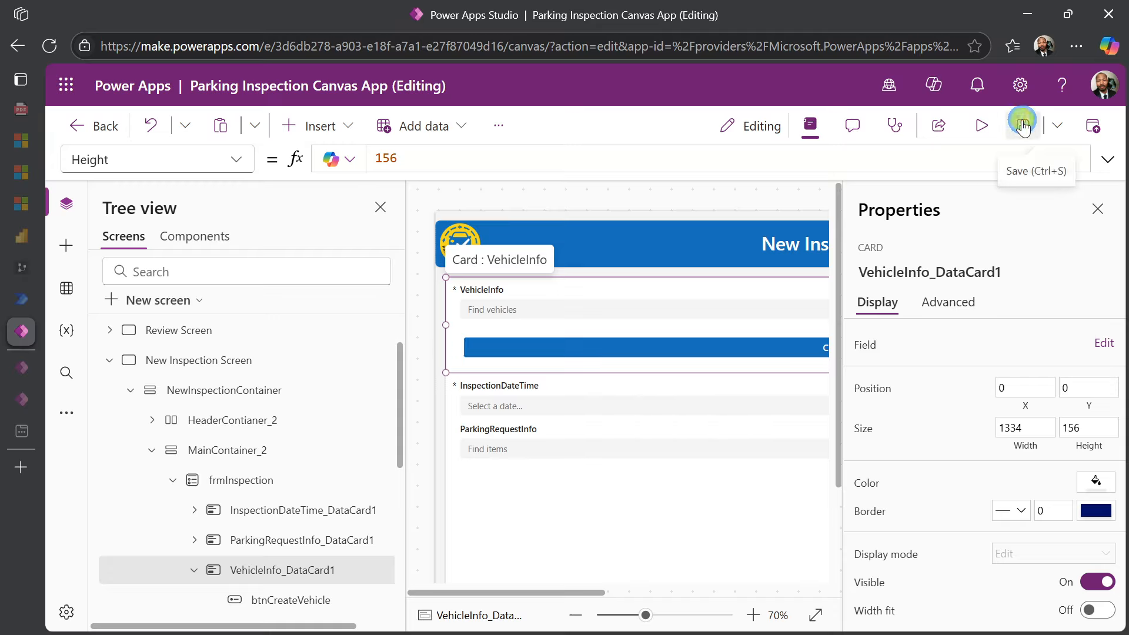
pyautogui.click(1017, 126)
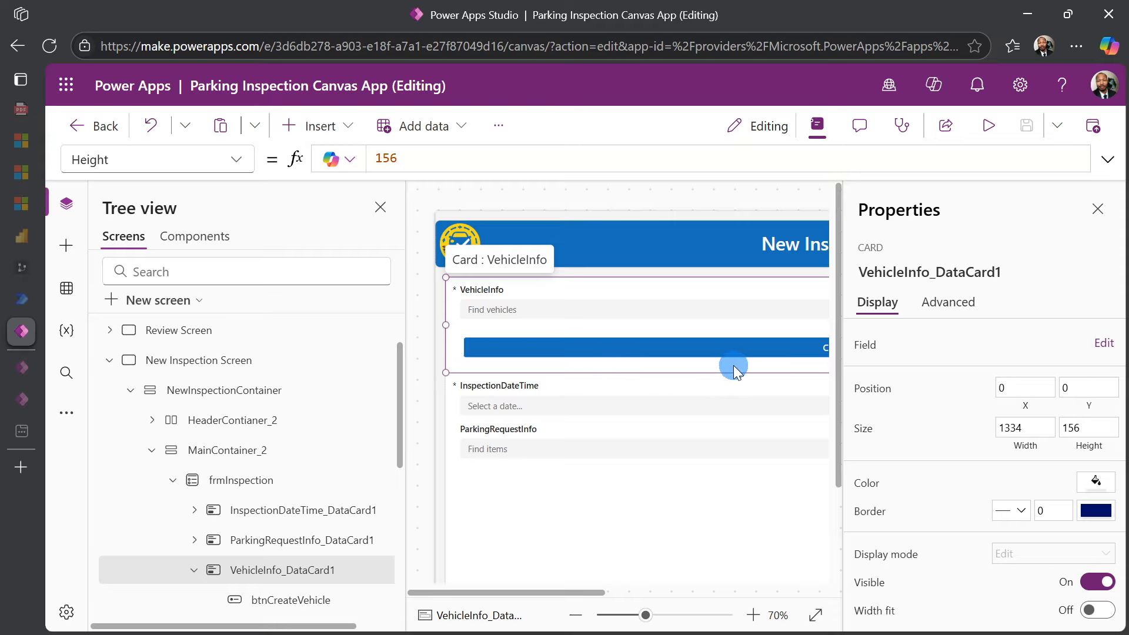
# Enlarge InspectionDateTime_DataCard1 in frmInspection to a height of about 166.
pyautogui.scroll(-1, 660, 377)
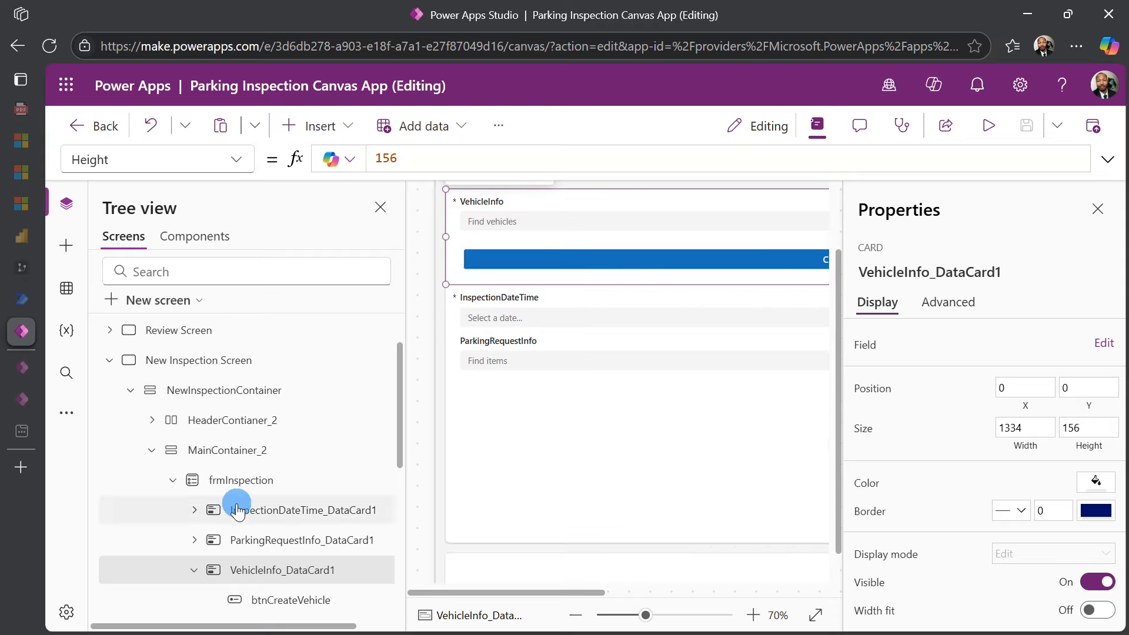
pyautogui.scroll(-2, 239, 505)
pyautogui.scroll(-1, 239, 507)
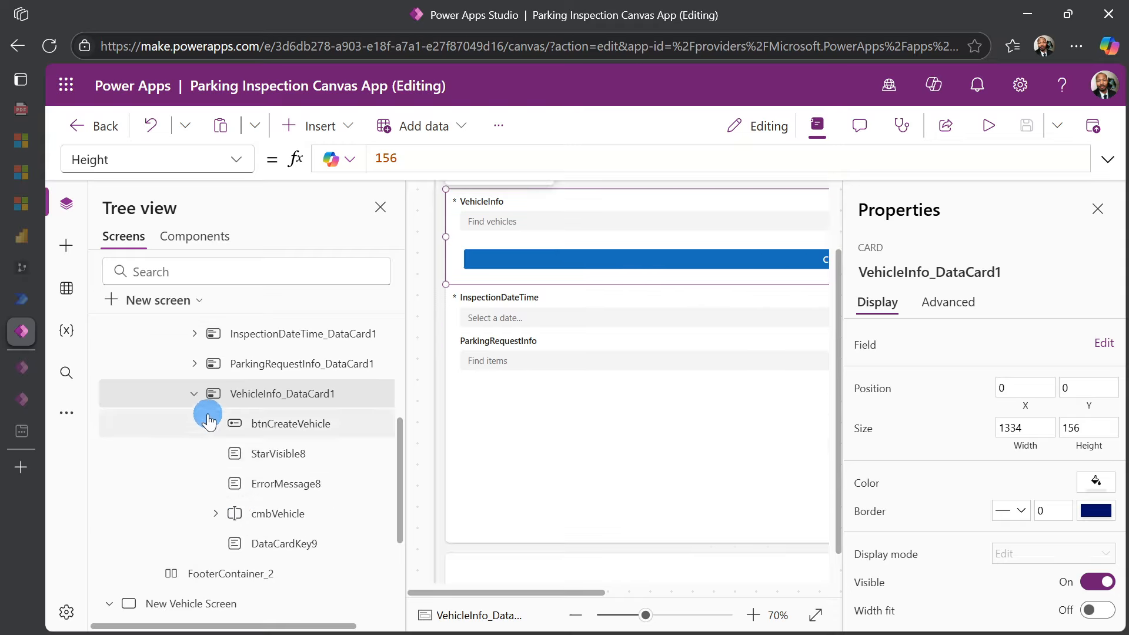
pyautogui.click(200, 392)
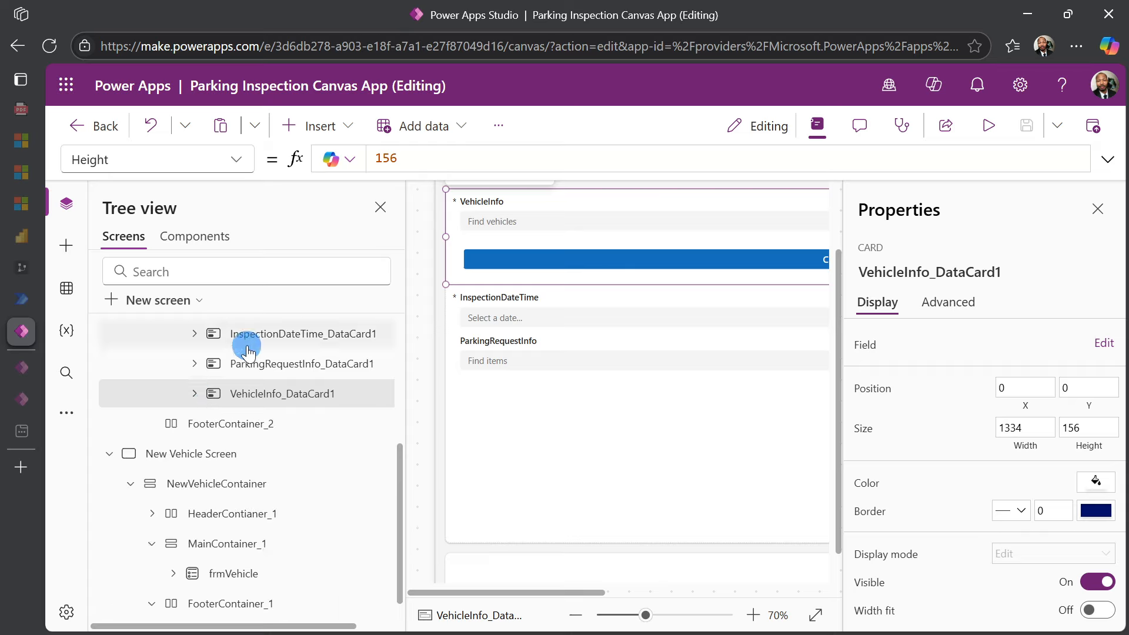
pyautogui.click(195, 335)
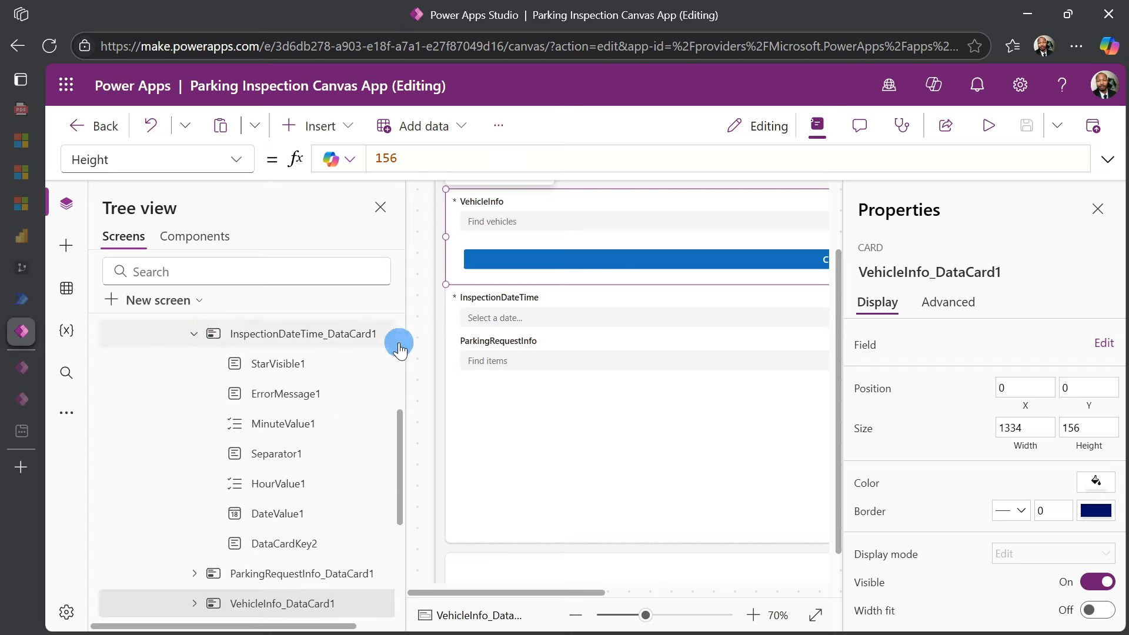
pyautogui.click(327, 332)
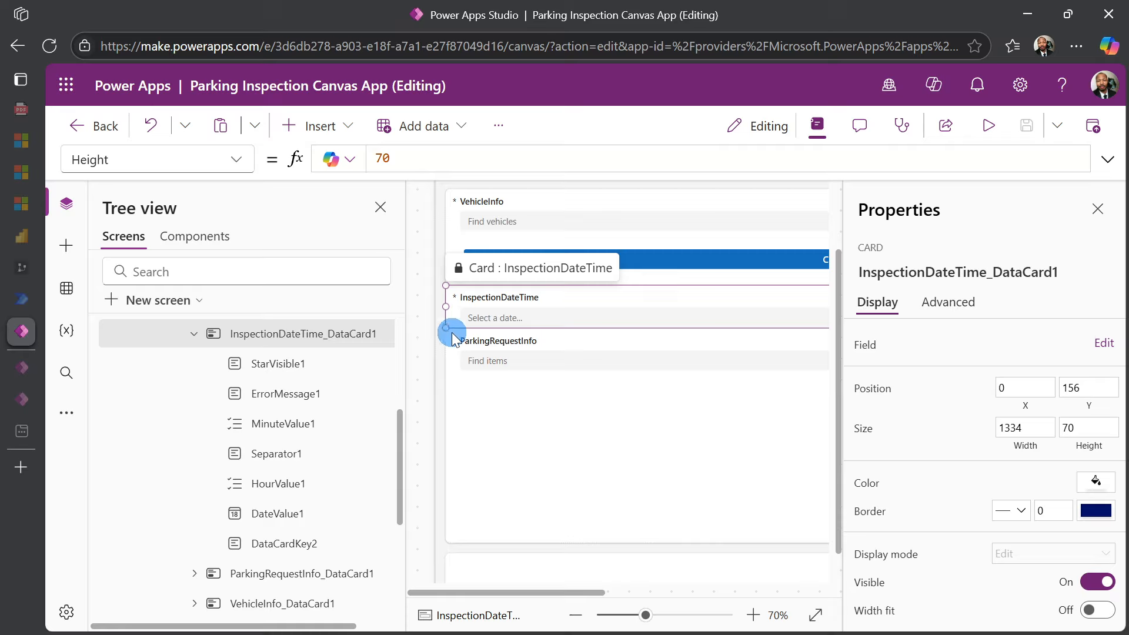
pyautogui.click(752, 615)
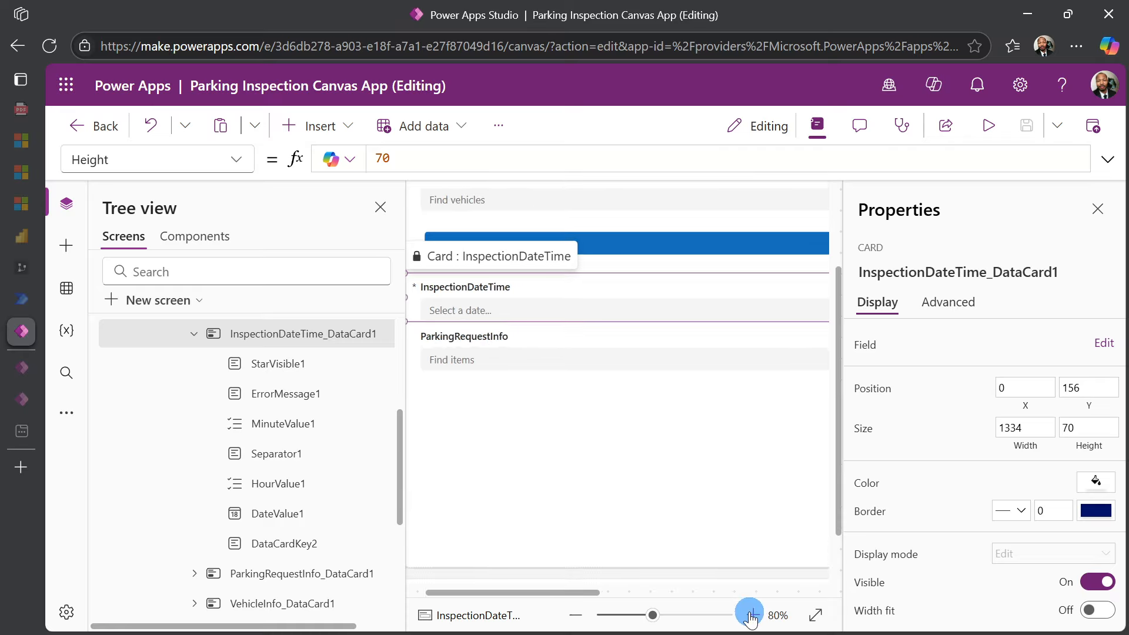
pyautogui.moveTo(562, 593); pyautogui.dragTo(509, 590)
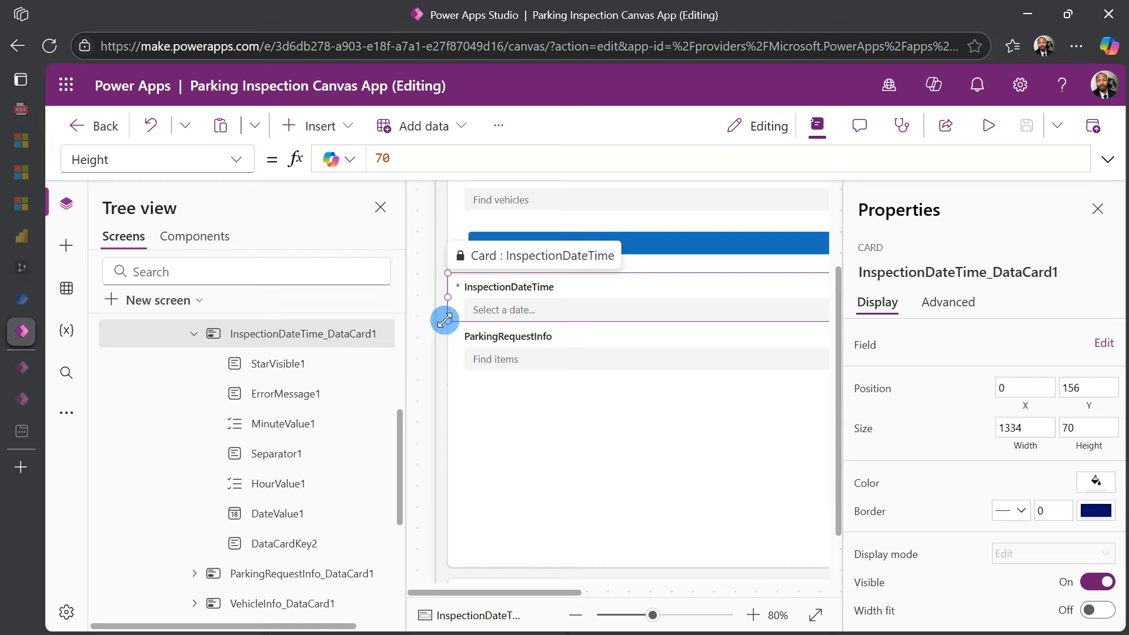
pyautogui.moveTo(445, 320); pyautogui.dragTo(448, 389)
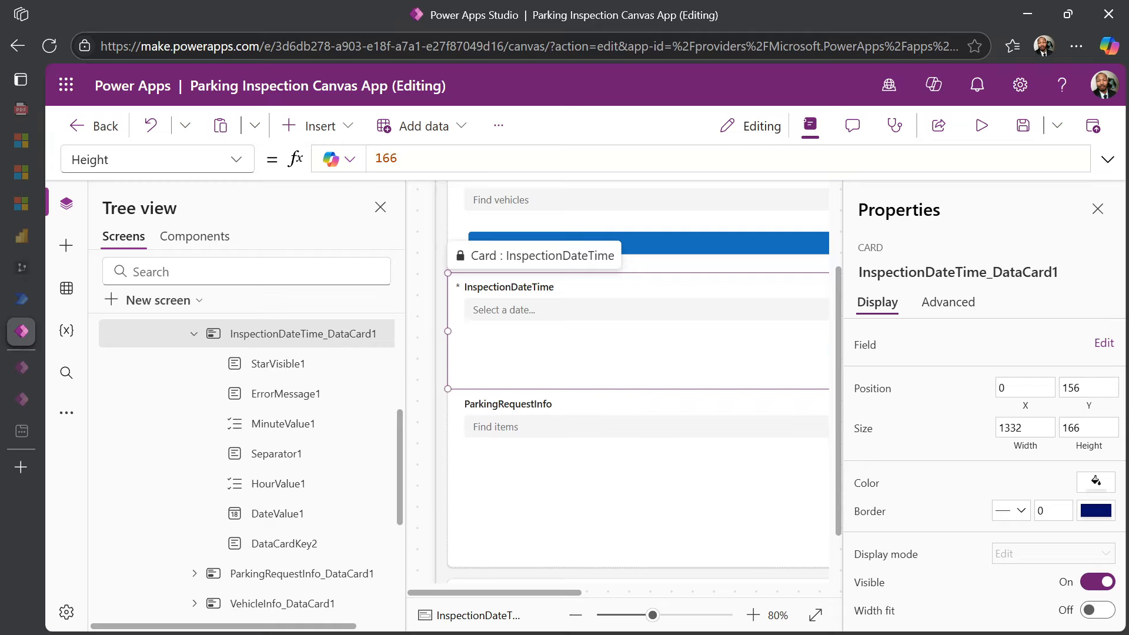
# Rename the DateValue1 date picker in the InspectionDateTime card to dtpInspectionDate.
pyautogui.click(289, 517)
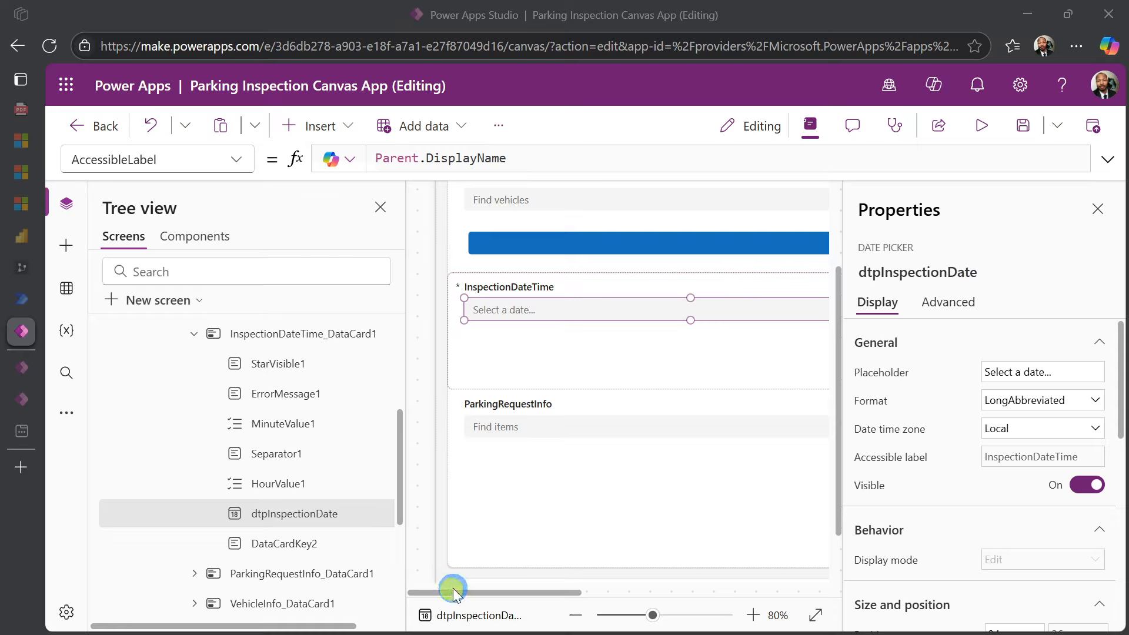
# Turn off visibility for the HourValue1 and MinuteValue1 dropdowns in the InspectionDateTime card.
pyautogui.moveTo(451, 588); pyautogui.dragTo(629, 584)
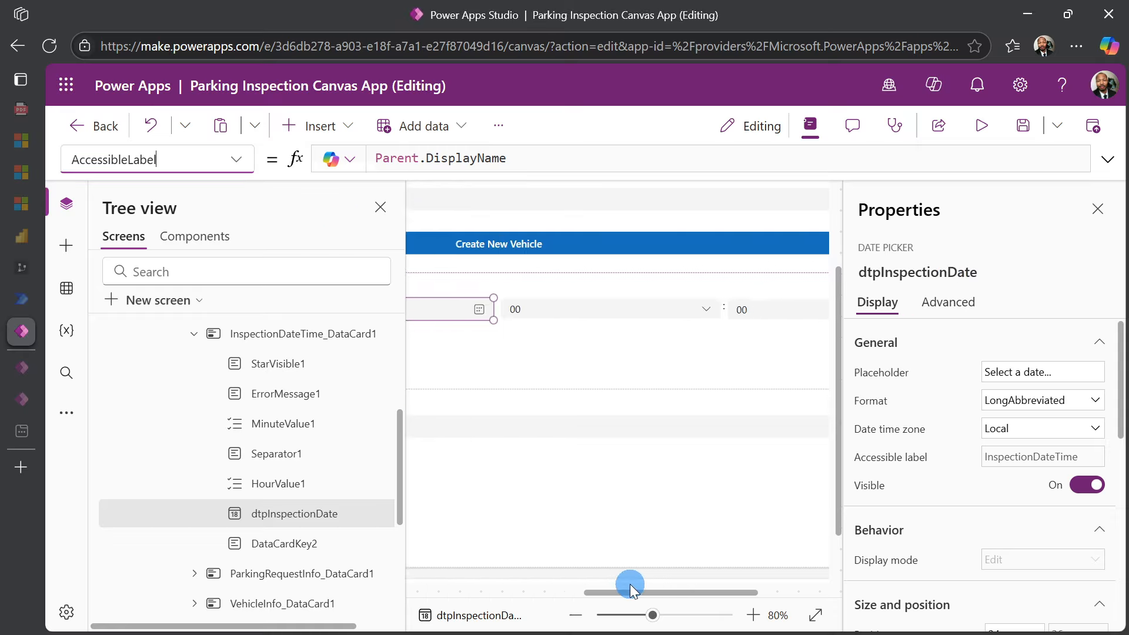
pyautogui.click(683, 309)
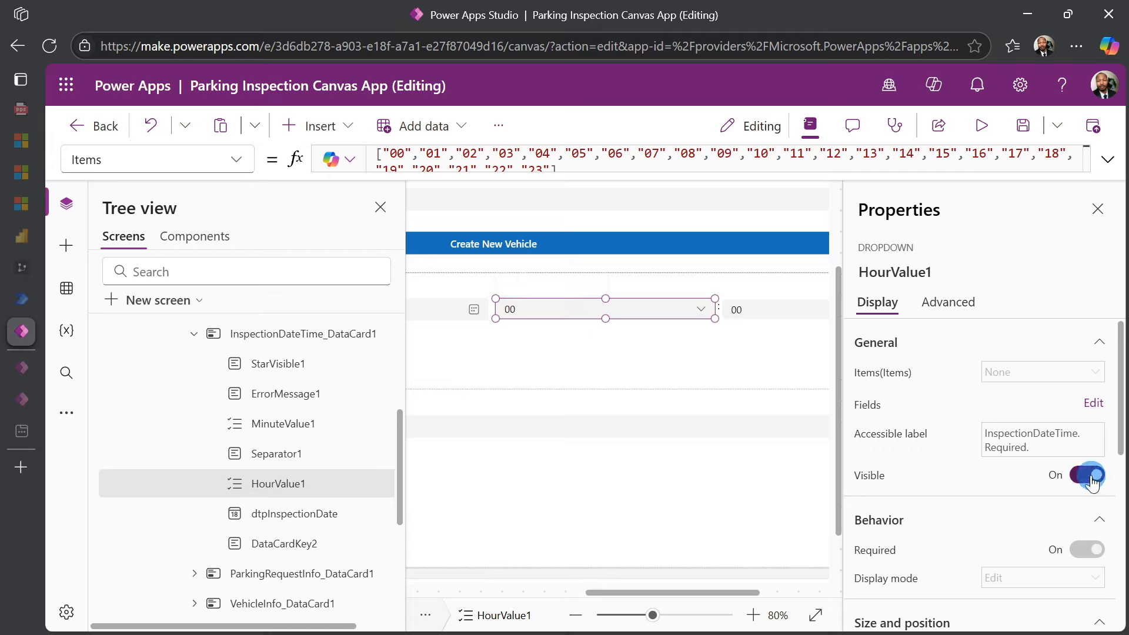
pyautogui.click(1090, 476)
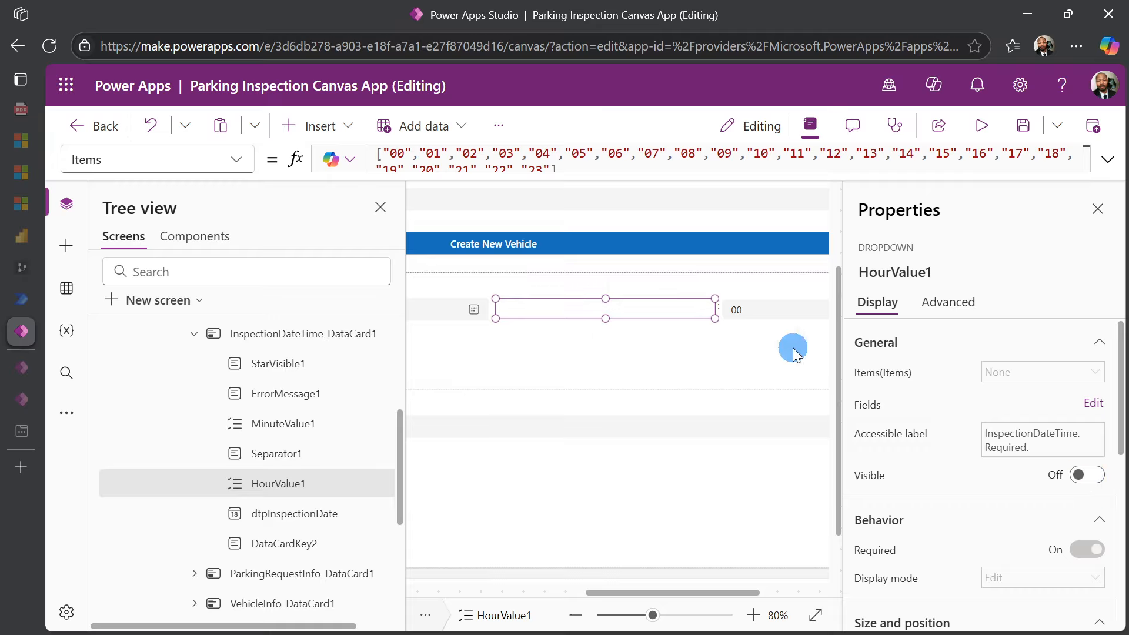
pyautogui.click(756, 315)
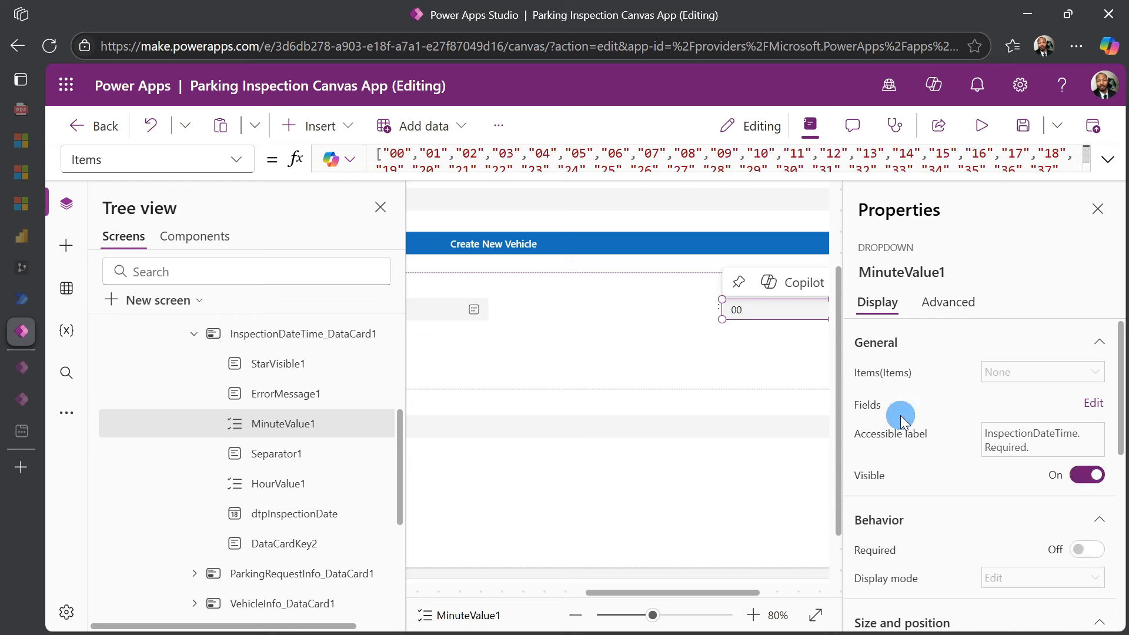
pyautogui.click(1053, 475)
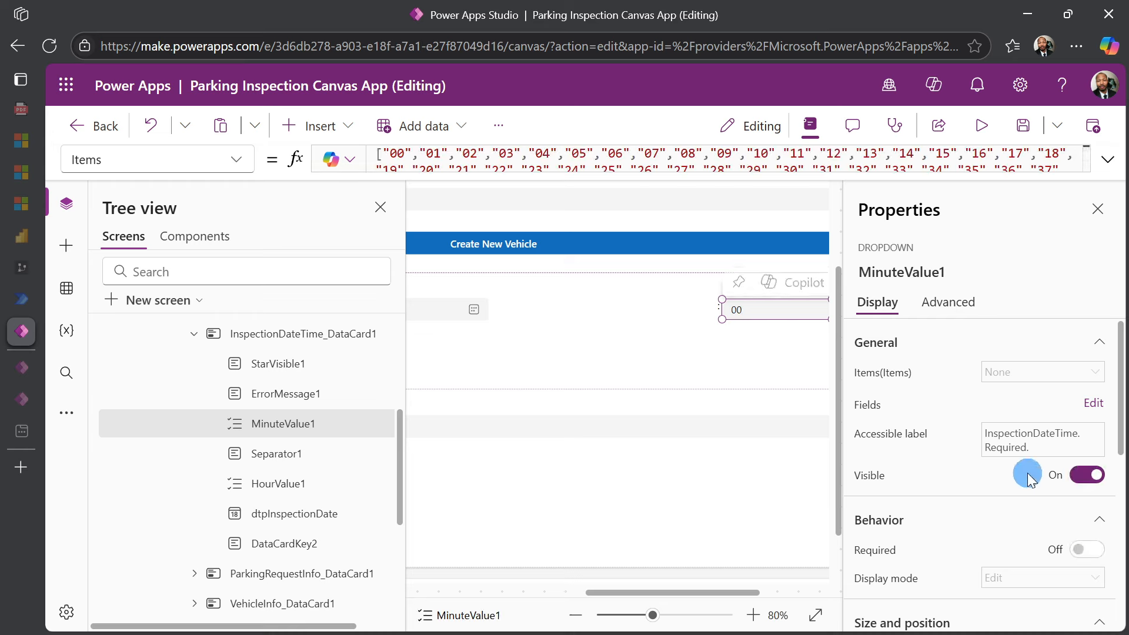
pyautogui.click(1080, 479)
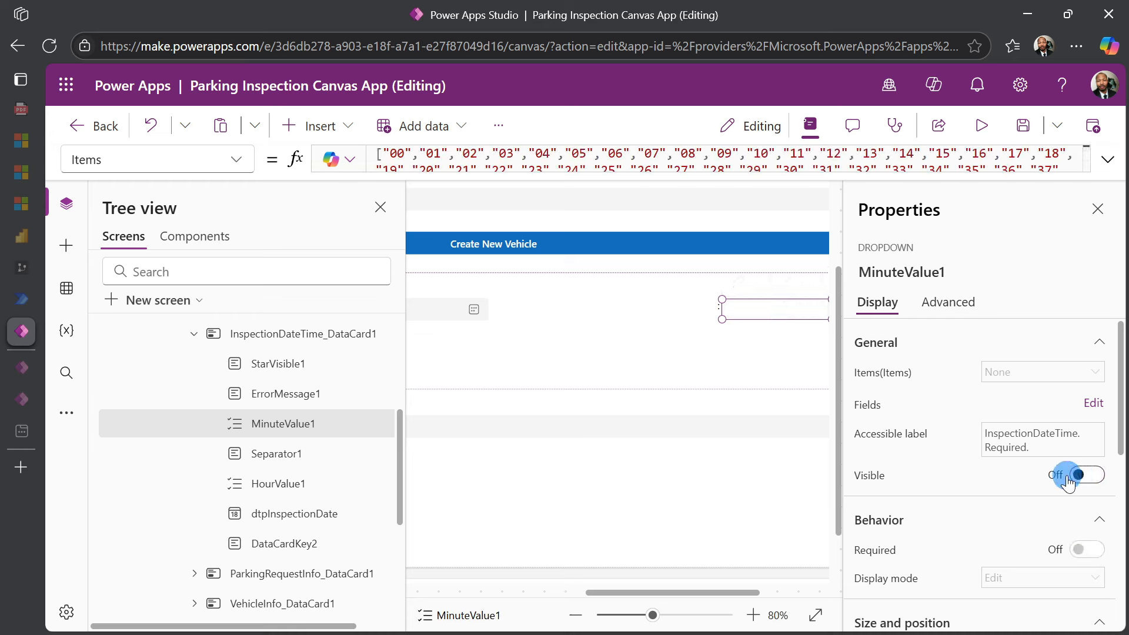
# Turn off visibility for Separator1, the colon text between the hour and minute dropdowns.
pyautogui.click(712, 330)
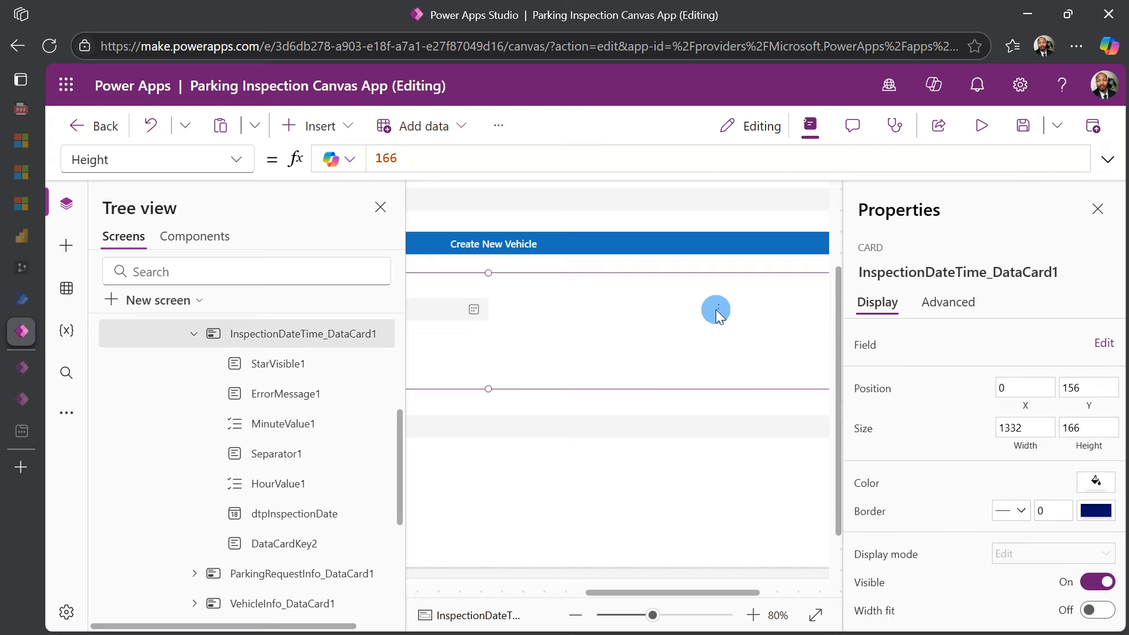
pyautogui.click(719, 307)
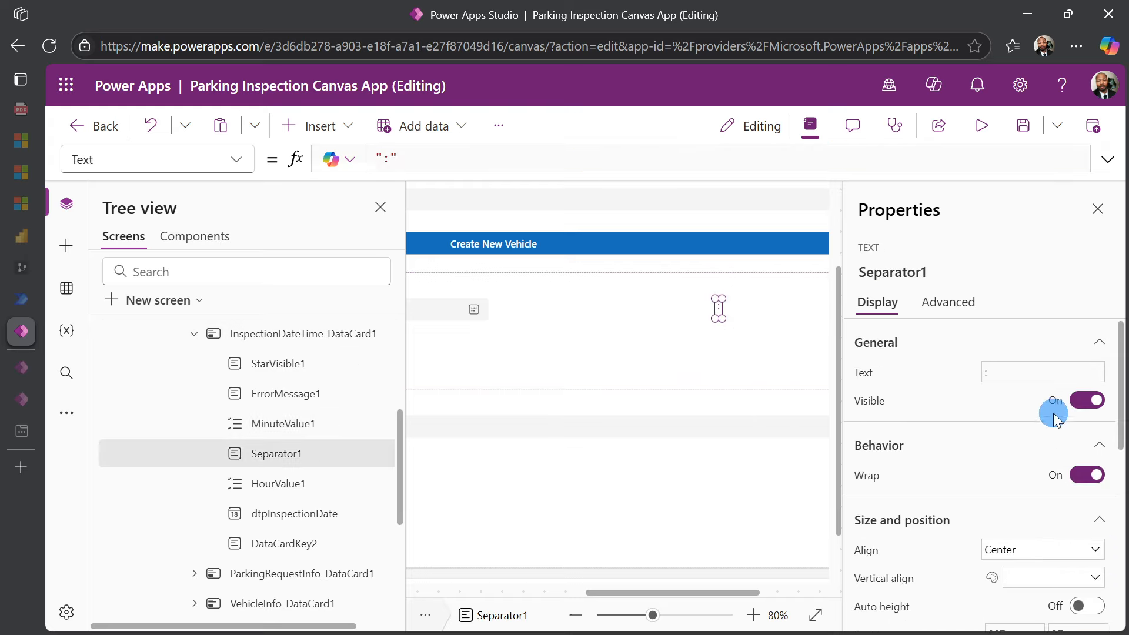
pyautogui.click(1083, 403)
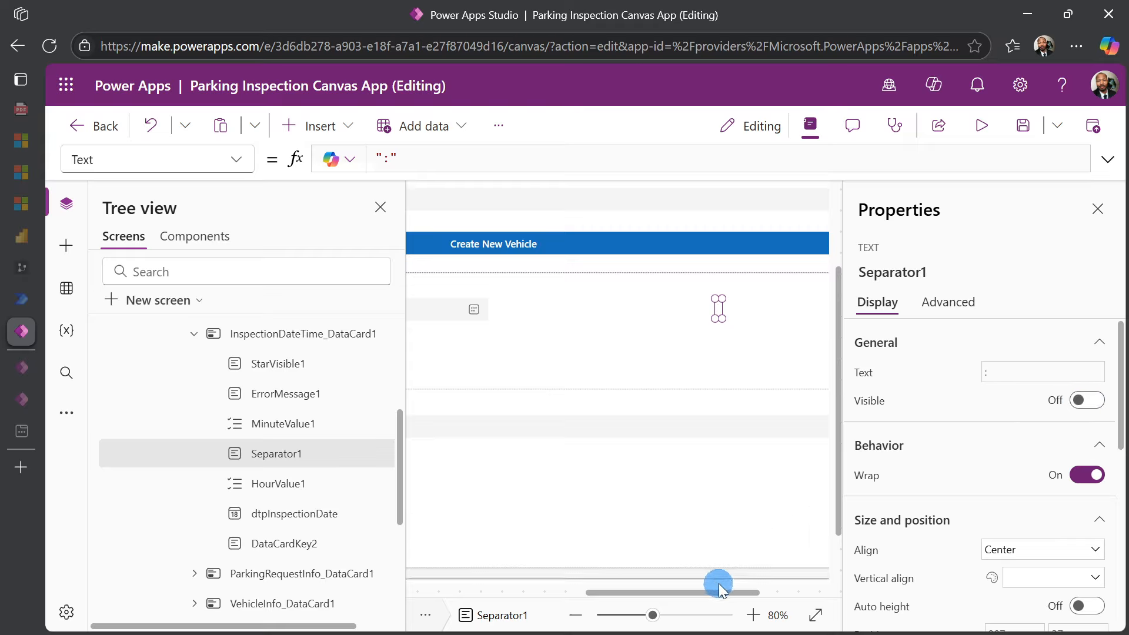
# Bring up the SelectedDate formula of dtpInspectionDate and unlock the InspectionDateTime card so the formula can be edited.
pyautogui.moveTo(714, 592); pyautogui.dragTo(539, 601)
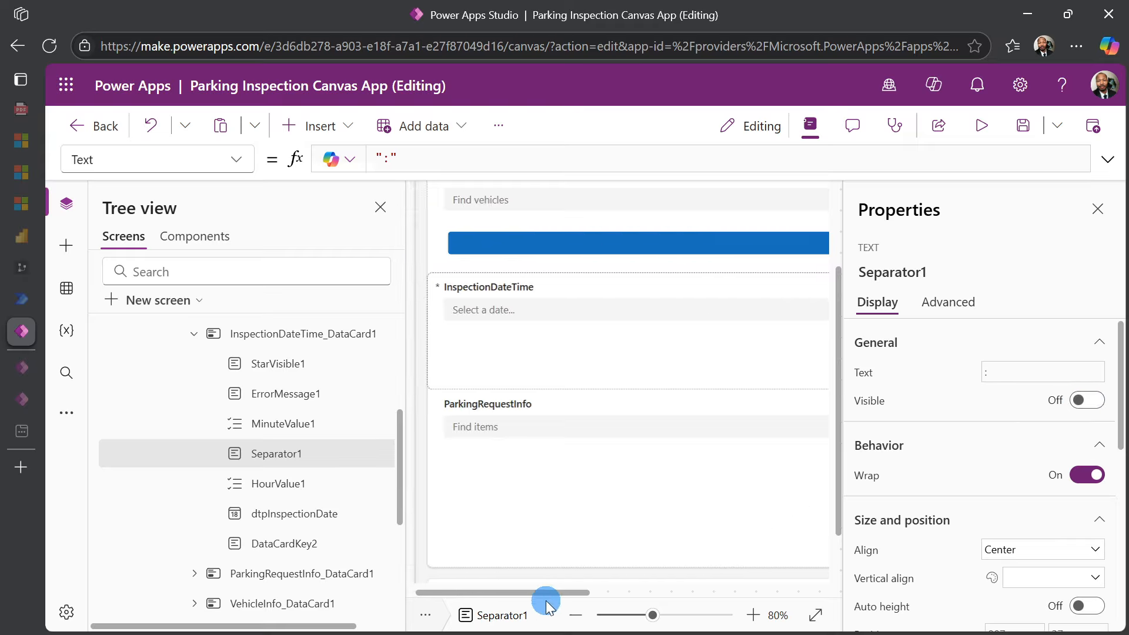
pyautogui.click(538, 309)
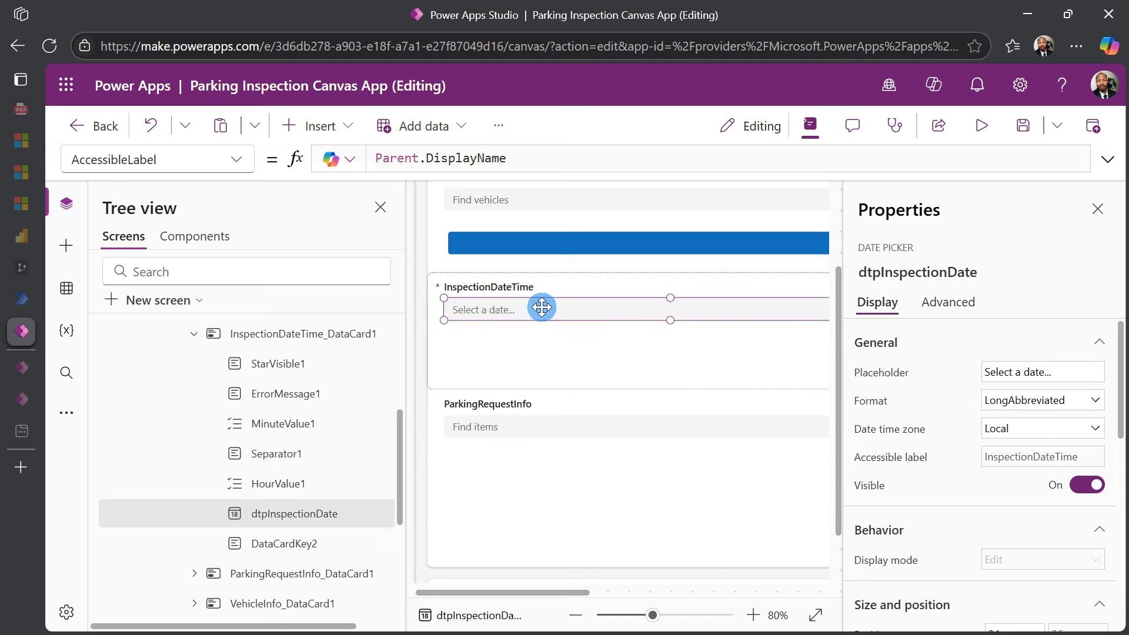
pyautogui.click(236, 165)
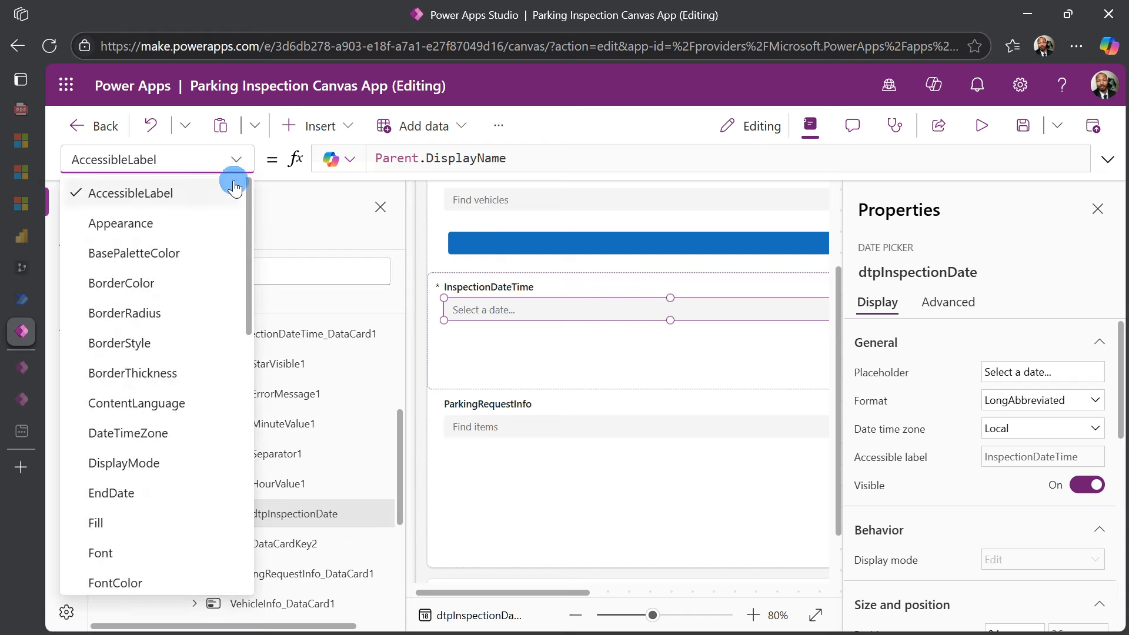
pyautogui.scroll(-3, 171, 356)
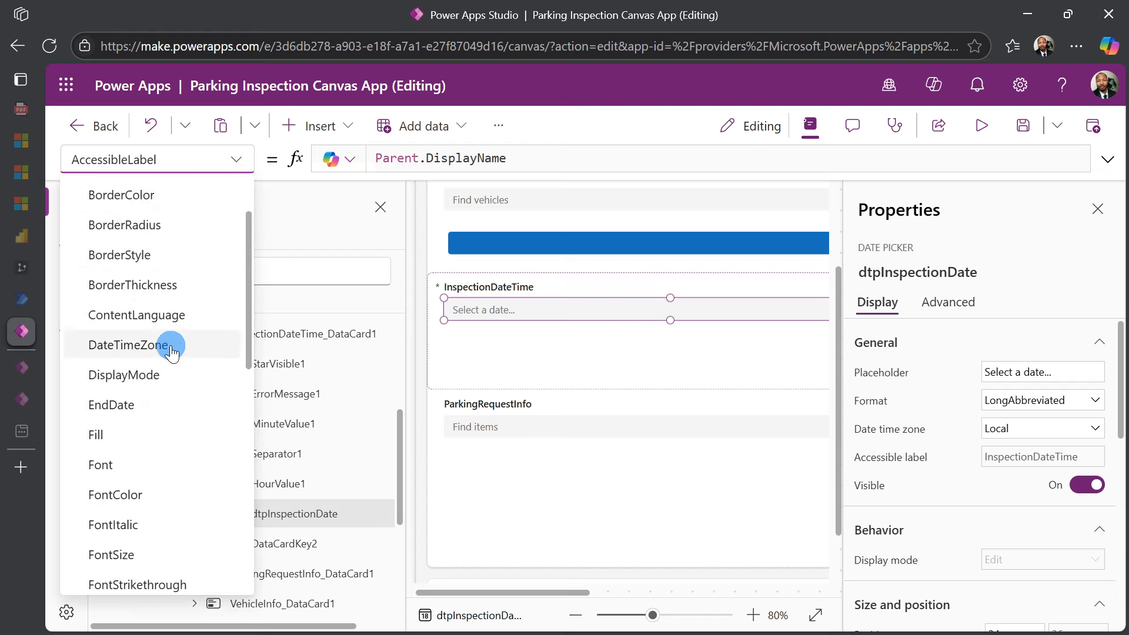
pyautogui.scroll(-5, 167, 353)
pyautogui.scroll(-3, 159, 388)
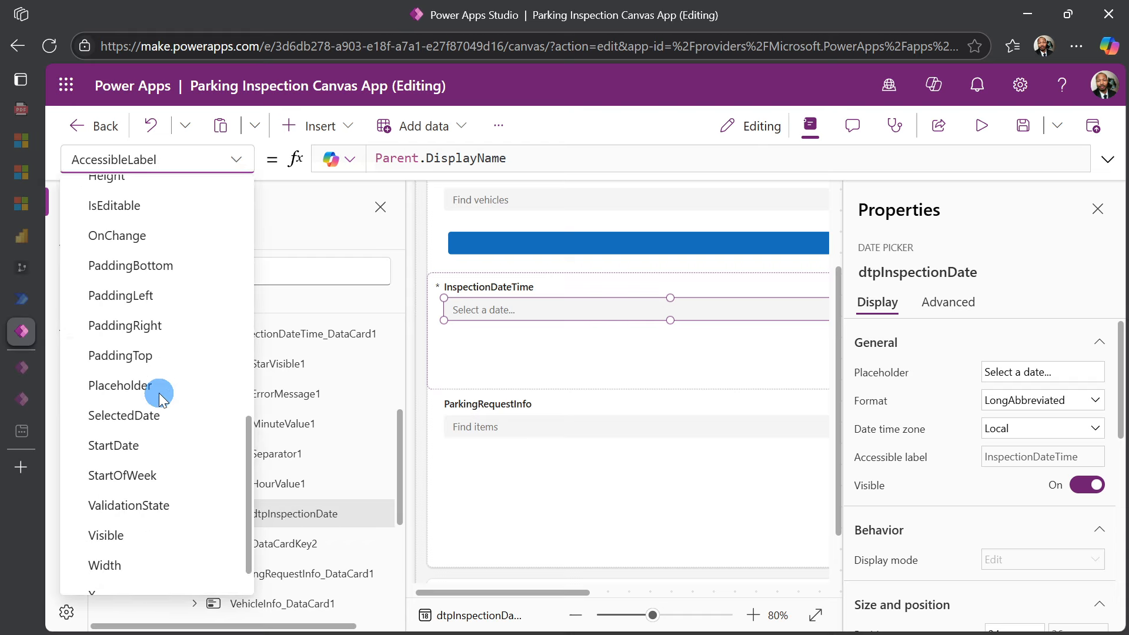
pyautogui.click(146, 419)
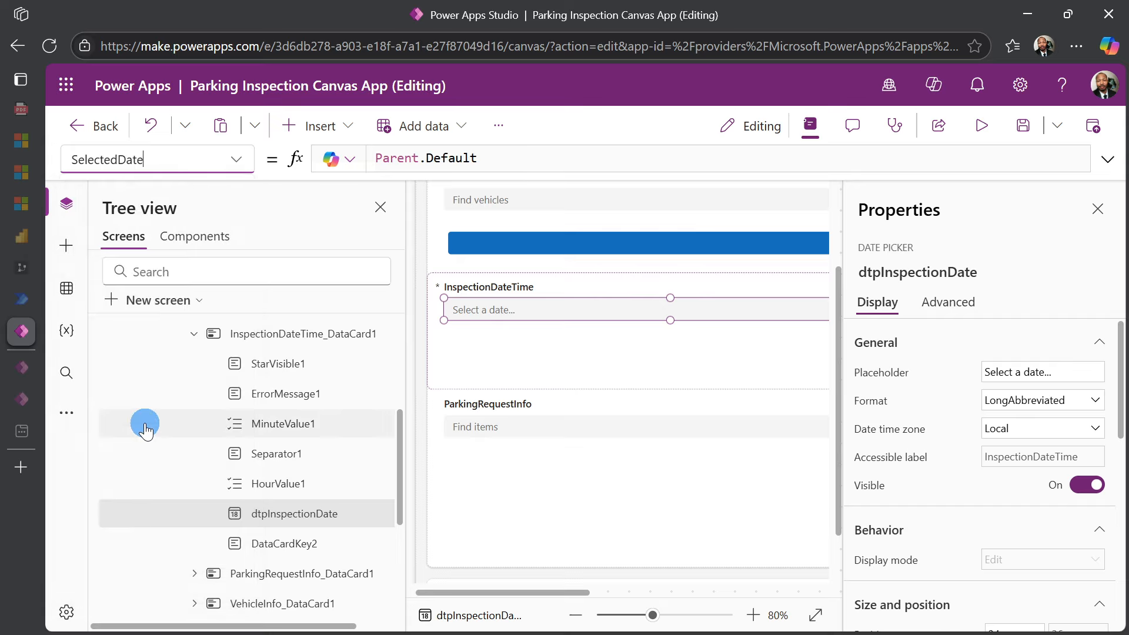
pyautogui.click(478, 158)
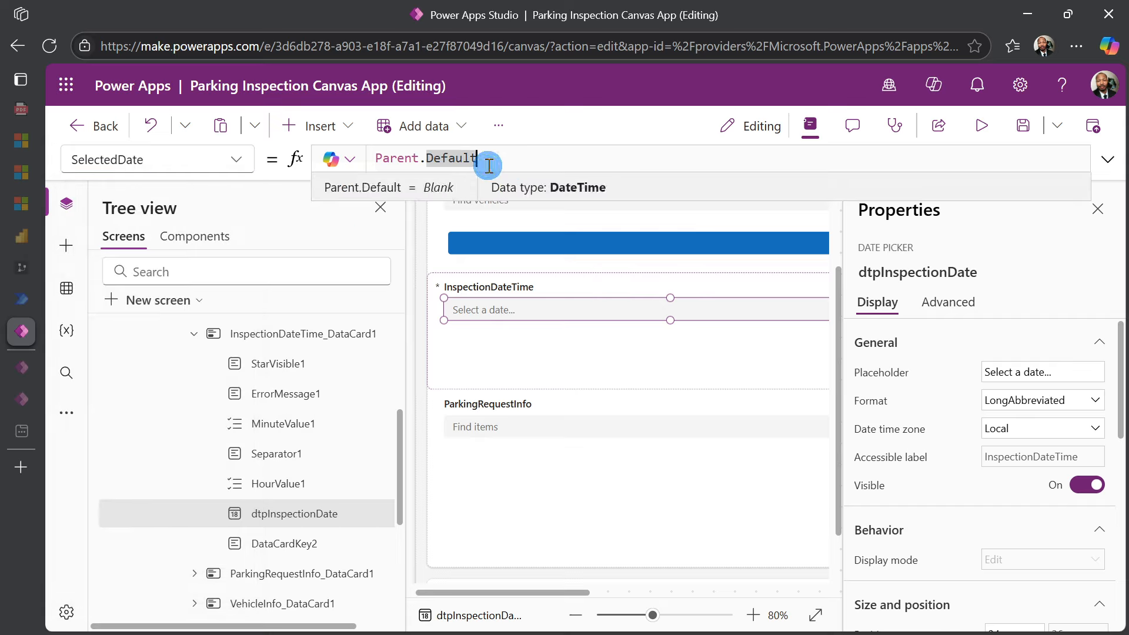
pyautogui.press('BackSpace')
pyautogui.press('BackSpace')
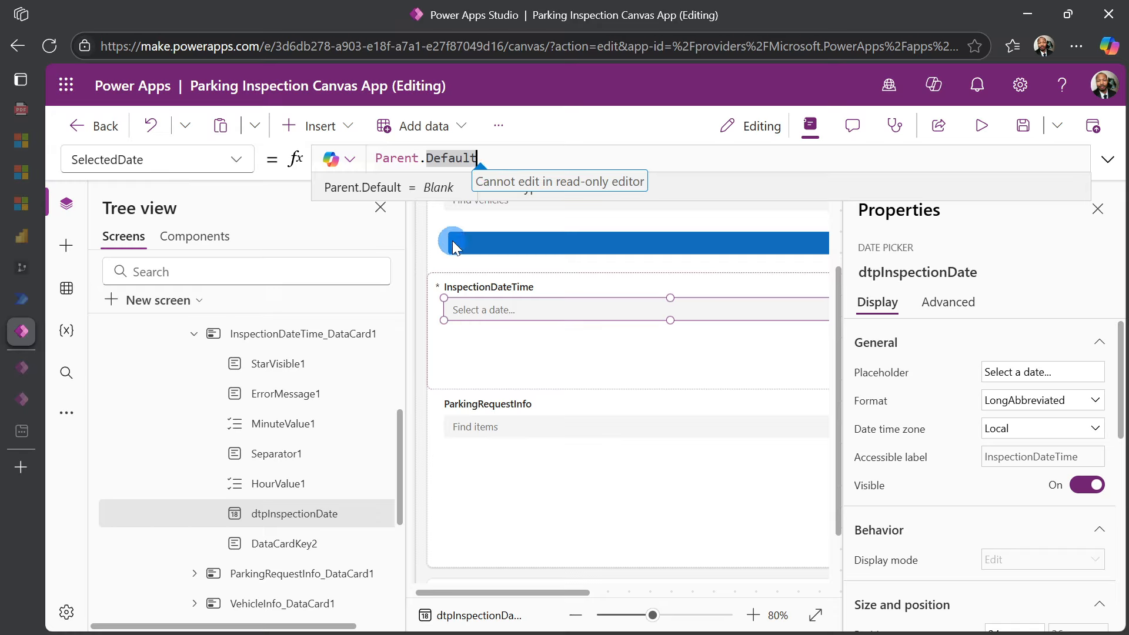
pyautogui.click(941, 315)
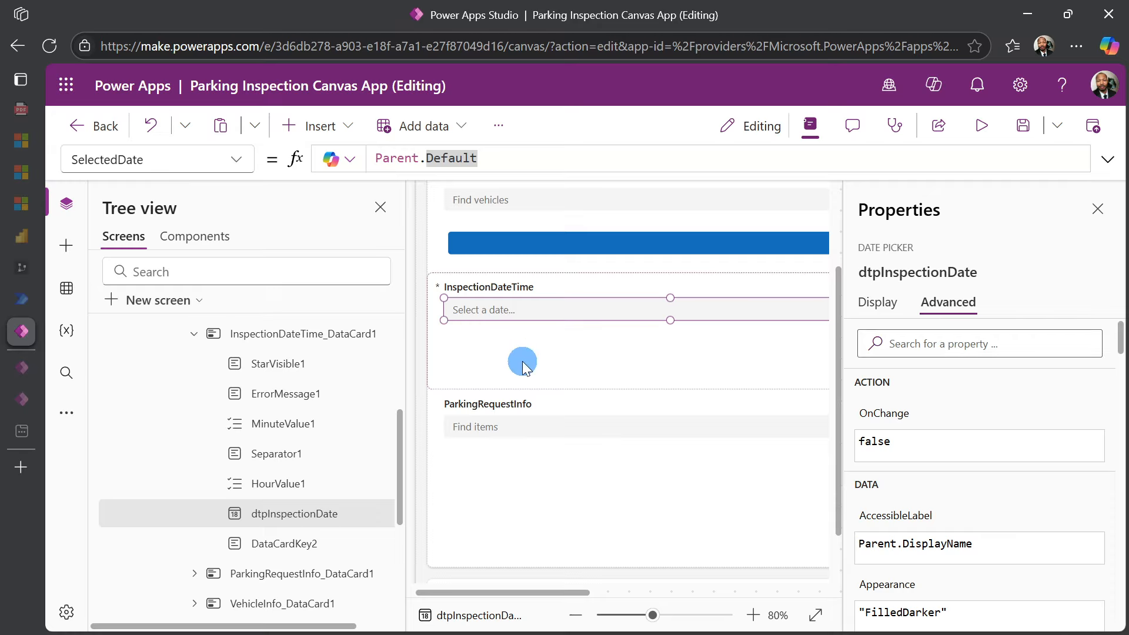
# Set the SelectedDate property of dtpInspectionDate to Today().
pyautogui.click(500, 152)
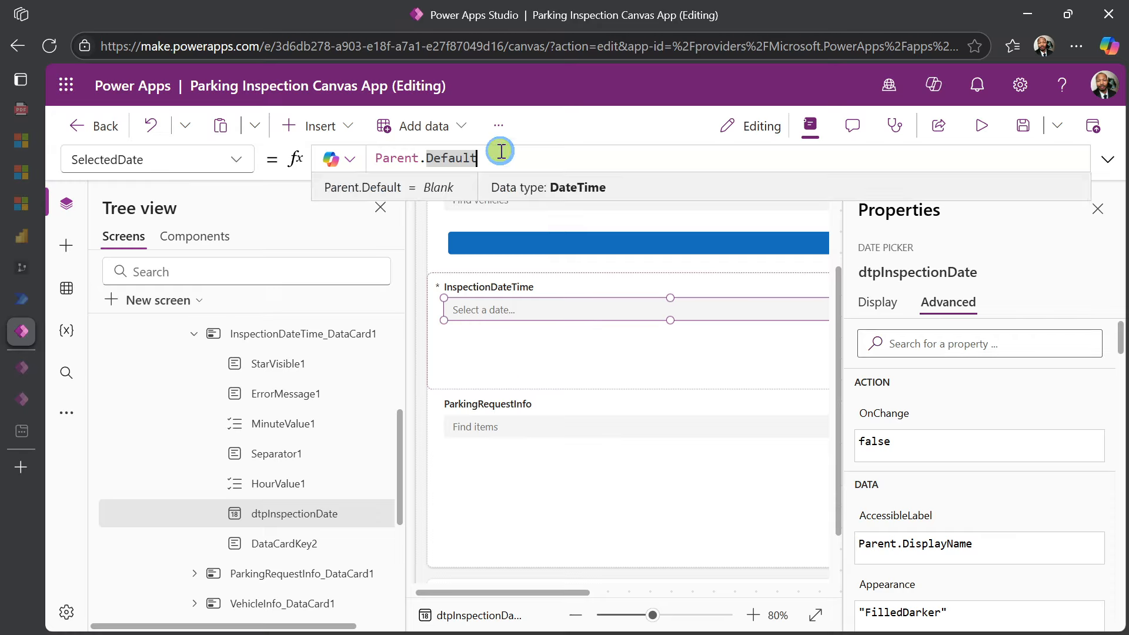
pyautogui.press('BackSpace')
pyautogui.press('BackSpace')
pyautogui.press('BackSpace')
pyautogui.press('BackSpace')
pyautogui.press('BackSpace')
pyautogui.press('BackSpace')
pyautogui.press('BackSpace')
pyautogui.press('BackSpace')
pyautogui.press('BackSpace')
pyautogui.press('BackSpace')
pyautogui.press('BackSpace')
pyautogui.press('BackSpace')
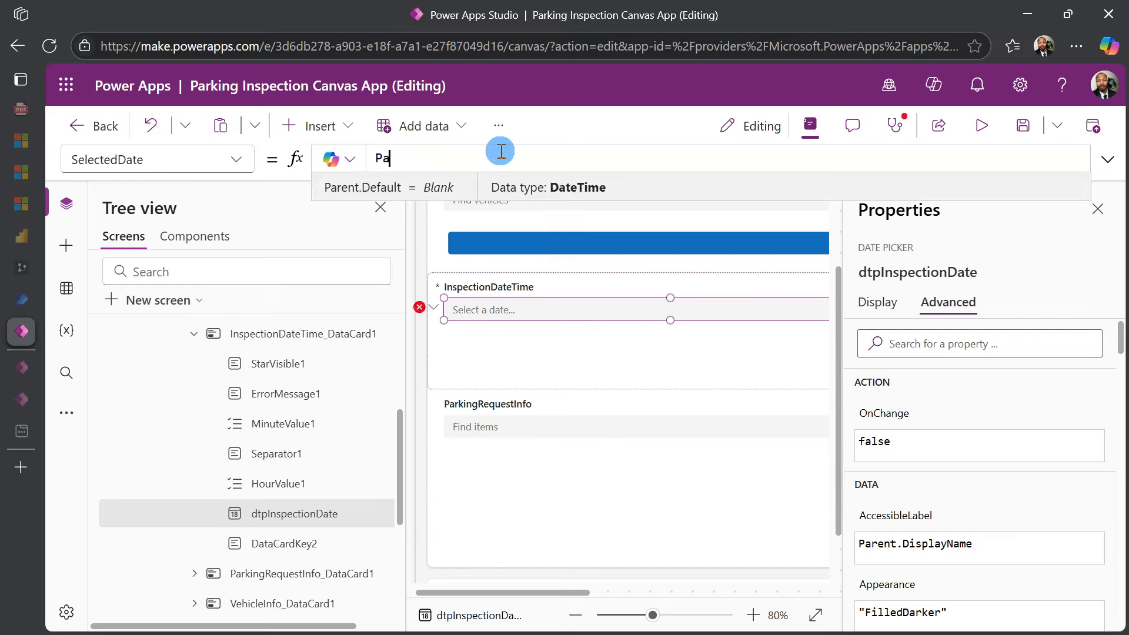
pyautogui.write('t')
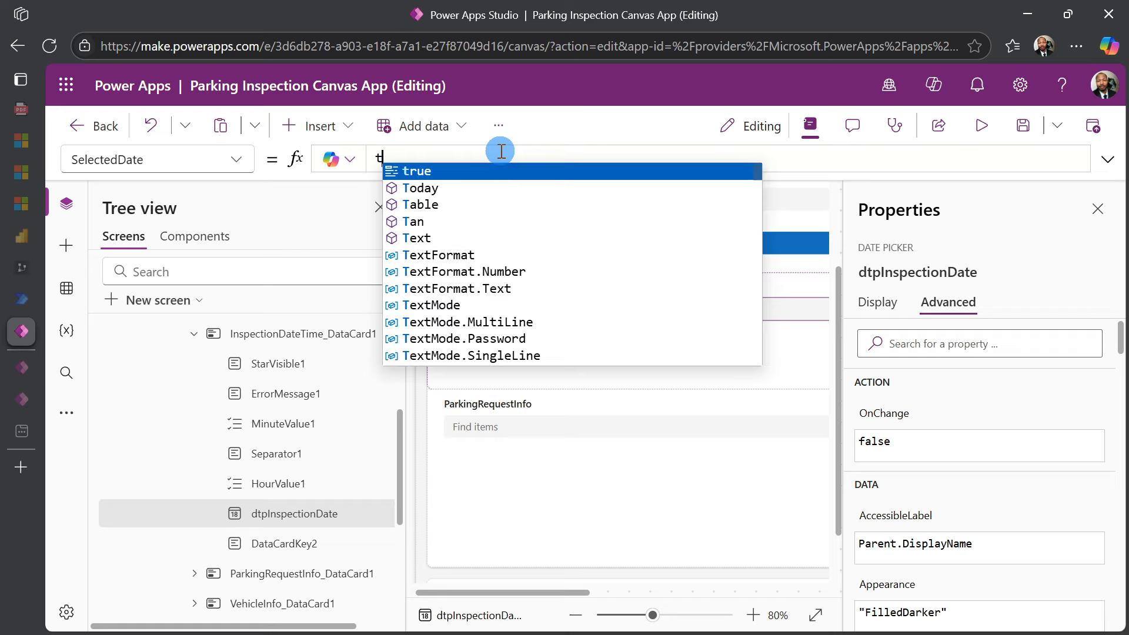
pyautogui.write('o')
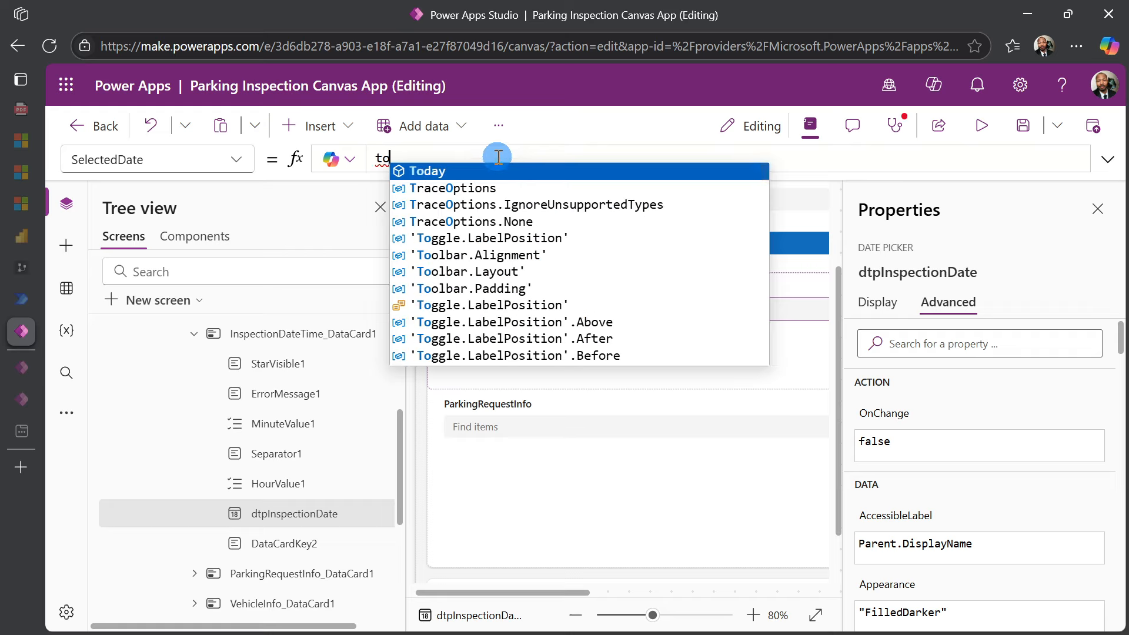
pyautogui.click(494, 167)
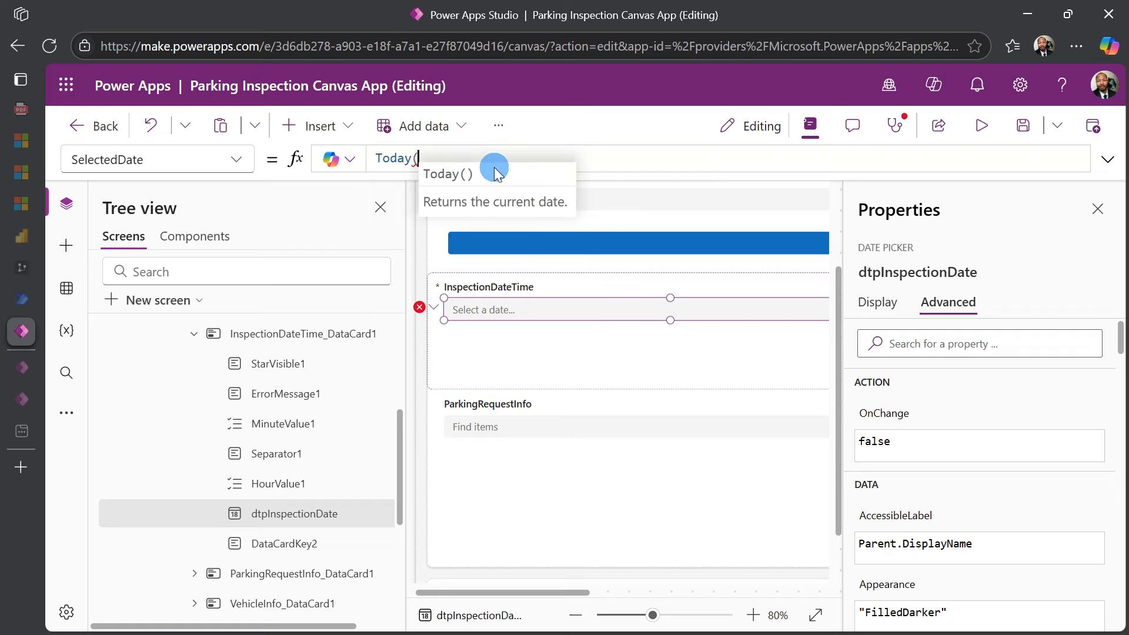
pyautogui.write(')')
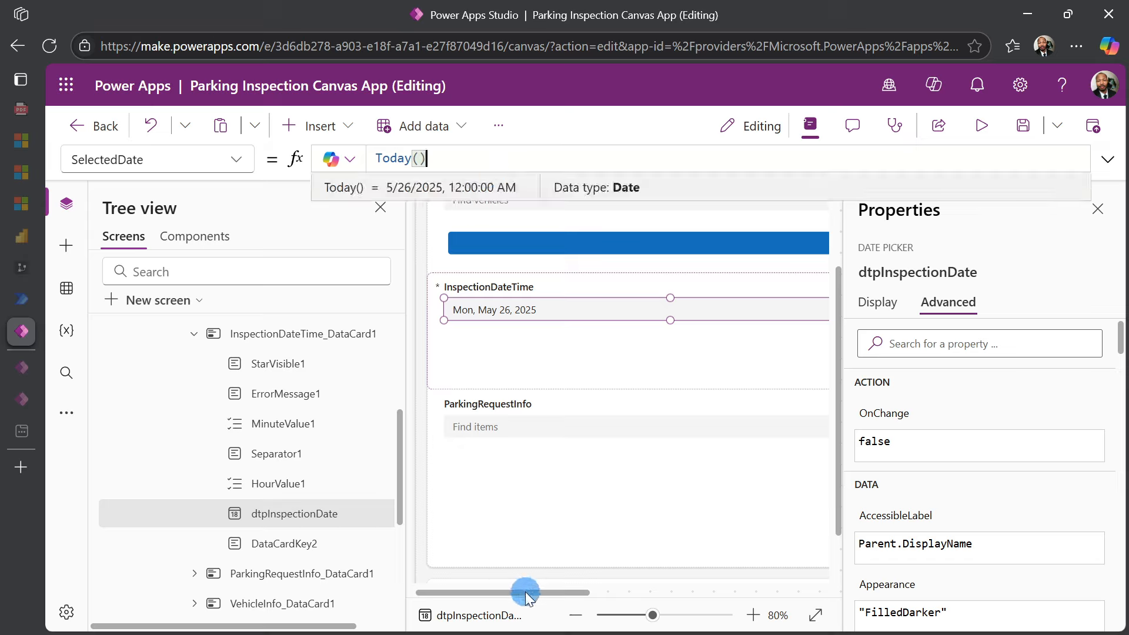
# Set the Width property of dtpInspectionDate to Parent.Width - 48.
pyautogui.moveTo(524, 592); pyautogui.dragTo(456, 559)
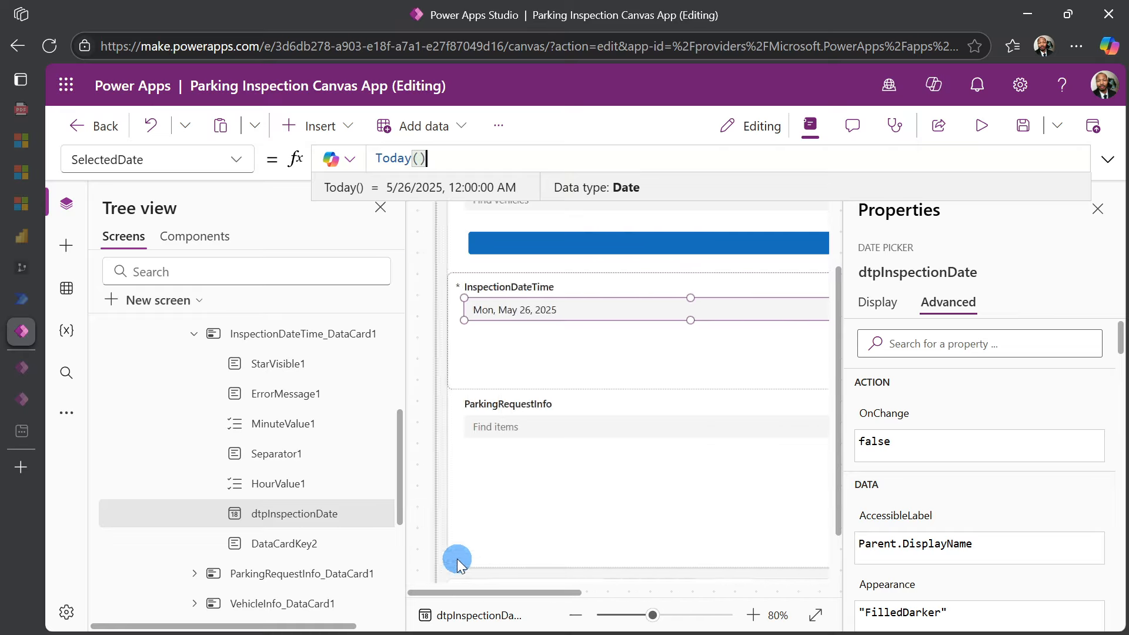
pyautogui.click(241, 170)
pyautogui.scroll(-3, 175, 402)
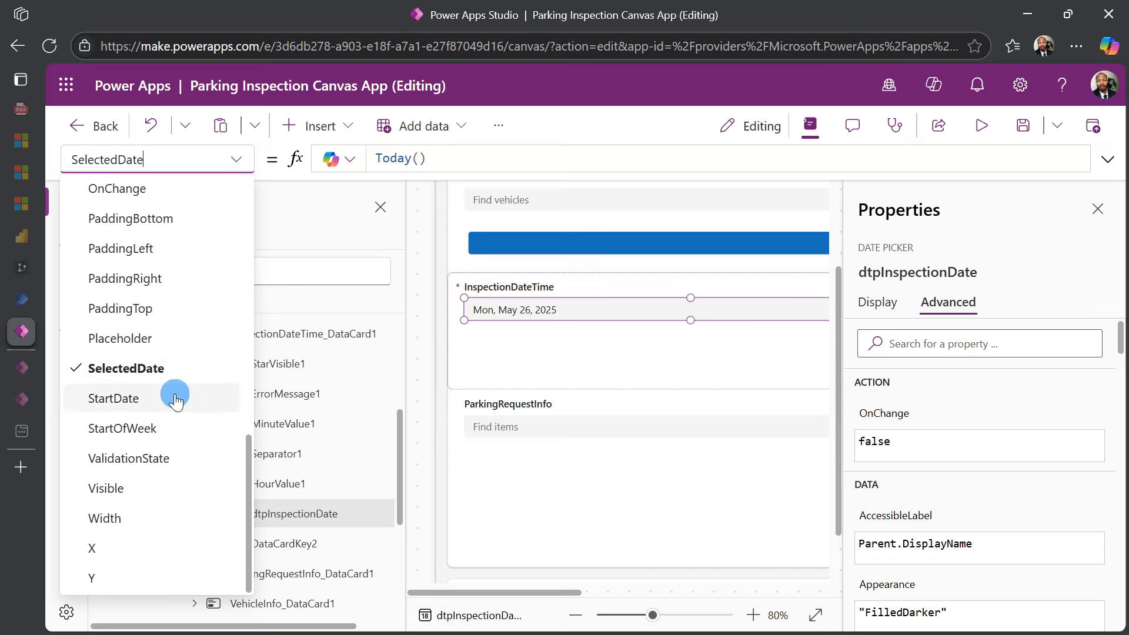
pyautogui.click(123, 521)
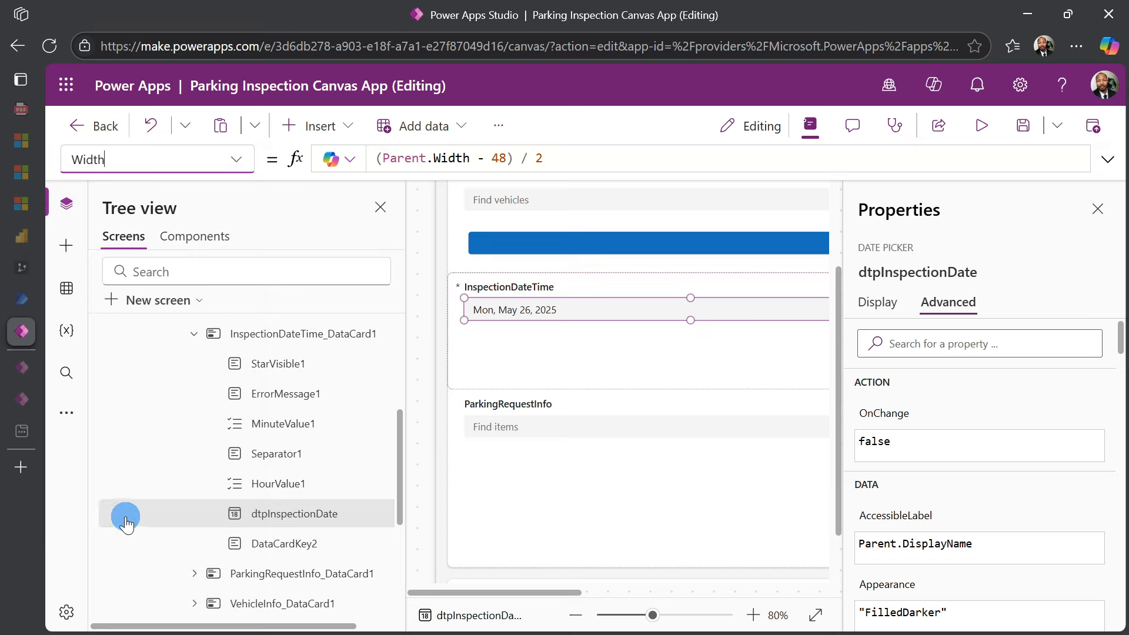
pyautogui.click(584, 158)
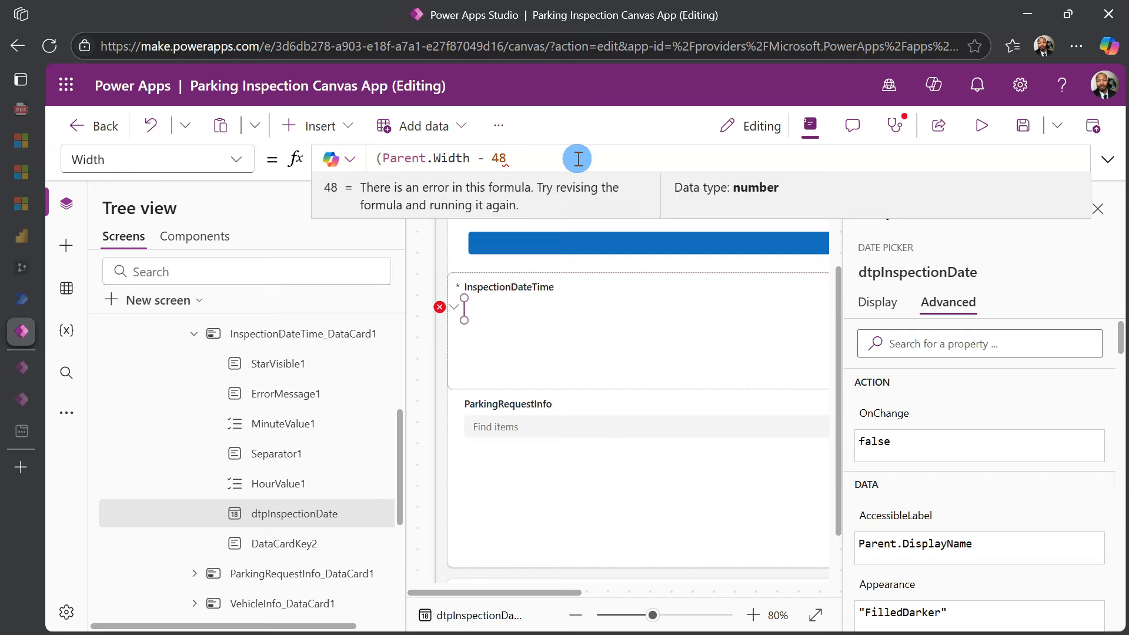
pyautogui.click(381, 160)
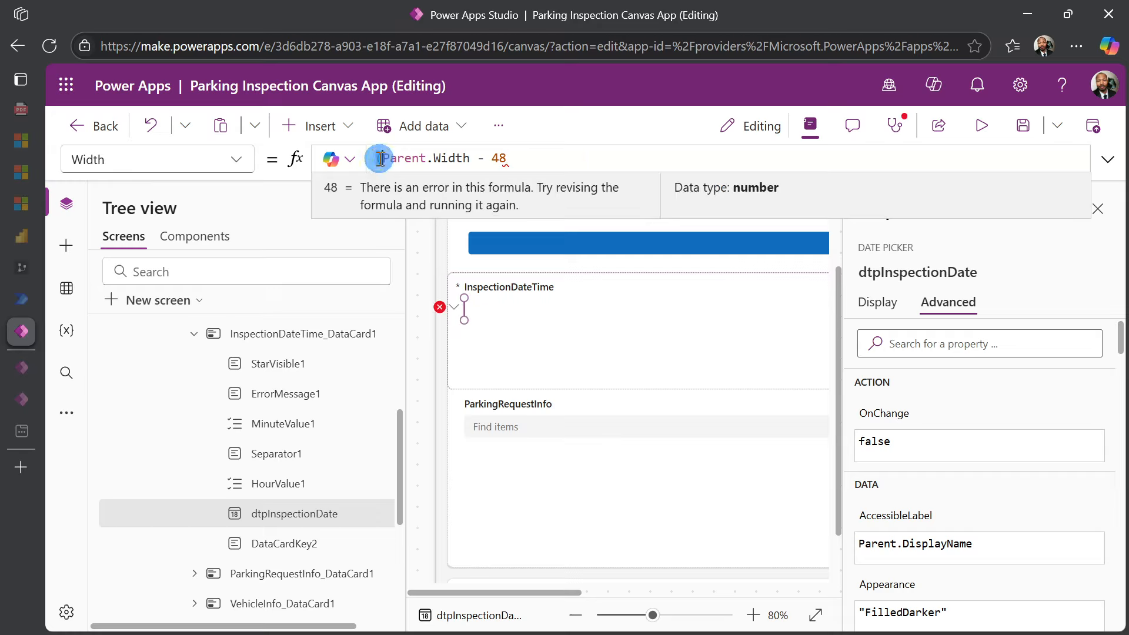
pyautogui.press('BackSpace')
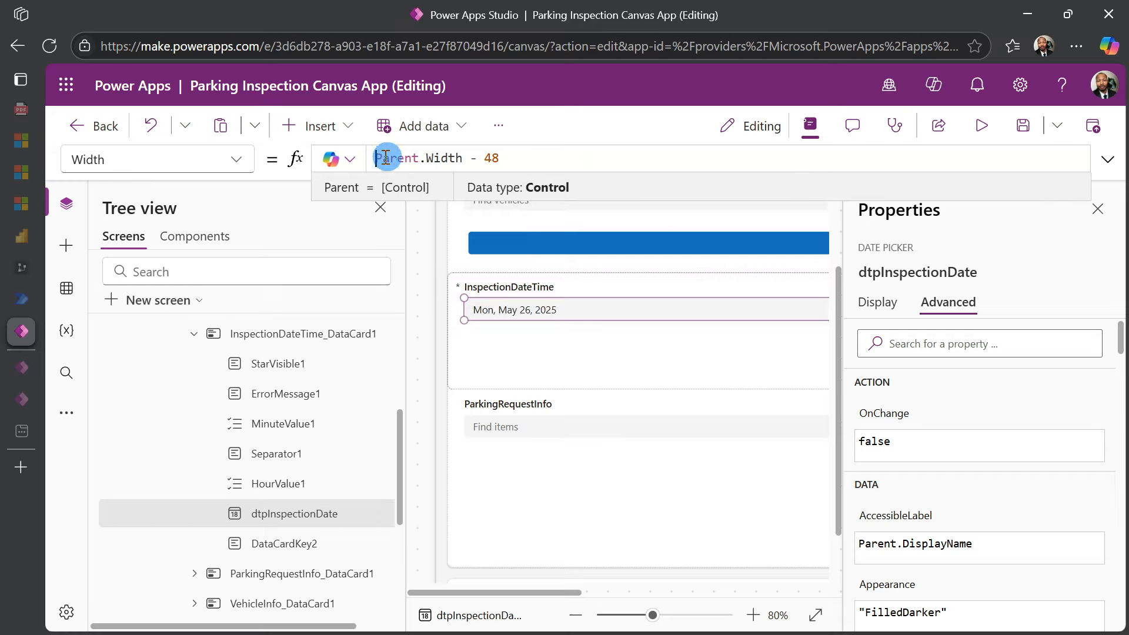
pyautogui.moveTo(471, 584); pyautogui.dragTo(450, 610)
pyautogui.click(546, 358)
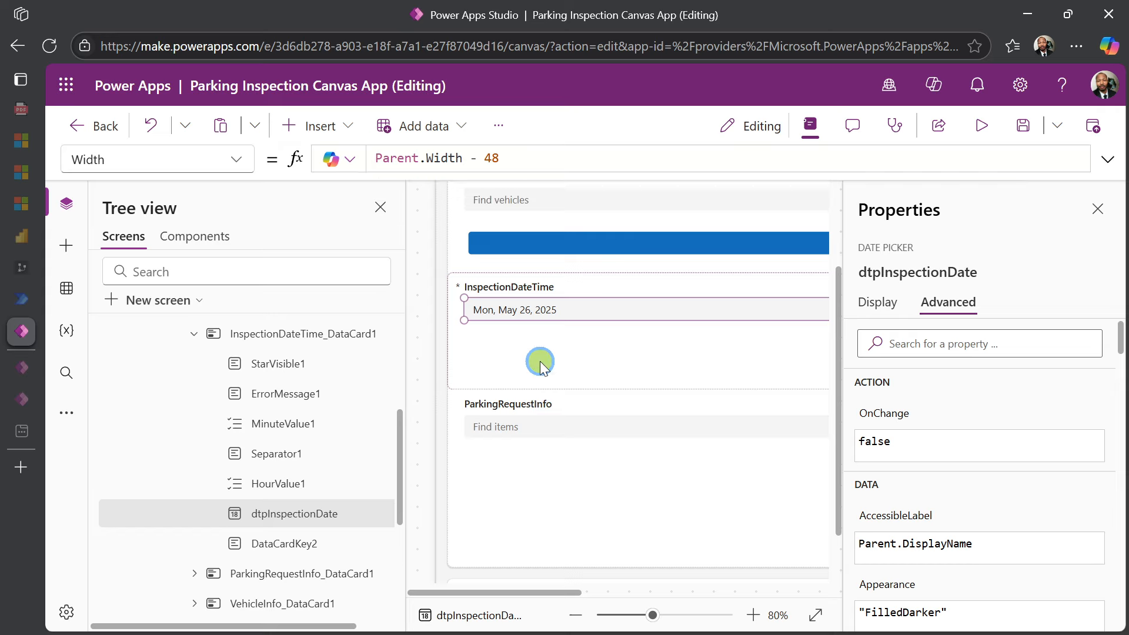
# Select InspectionDateTime_DataCard1 and search the insertable controls for "combo".
pyautogui.click(229, 342)
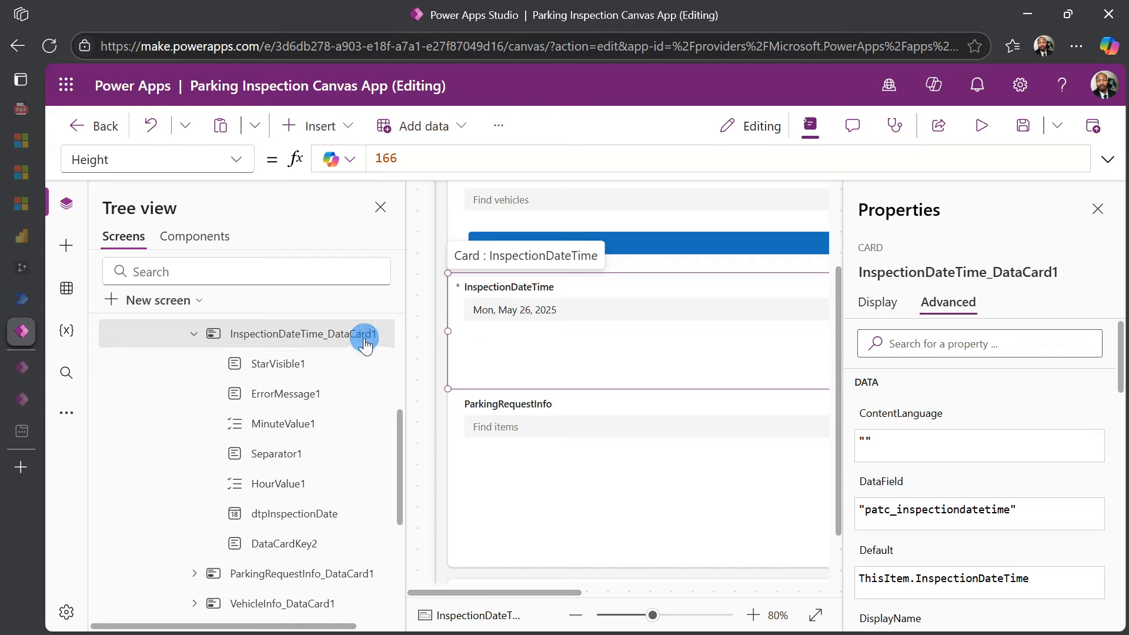
pyautogui.click(478, 351)
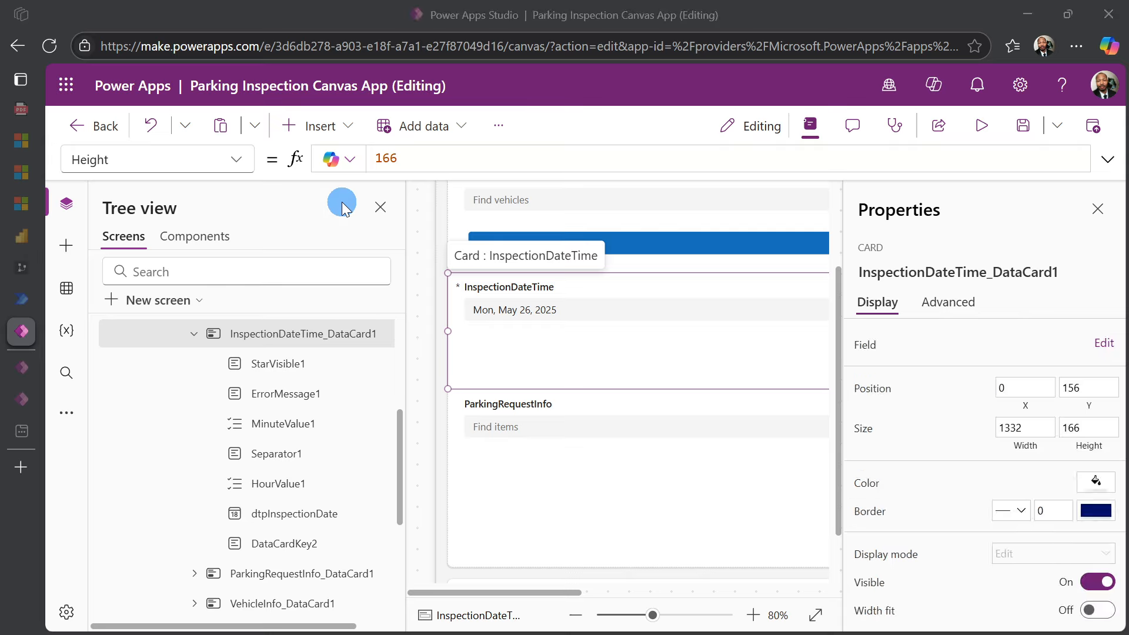
pyautogui.click(330, 131)
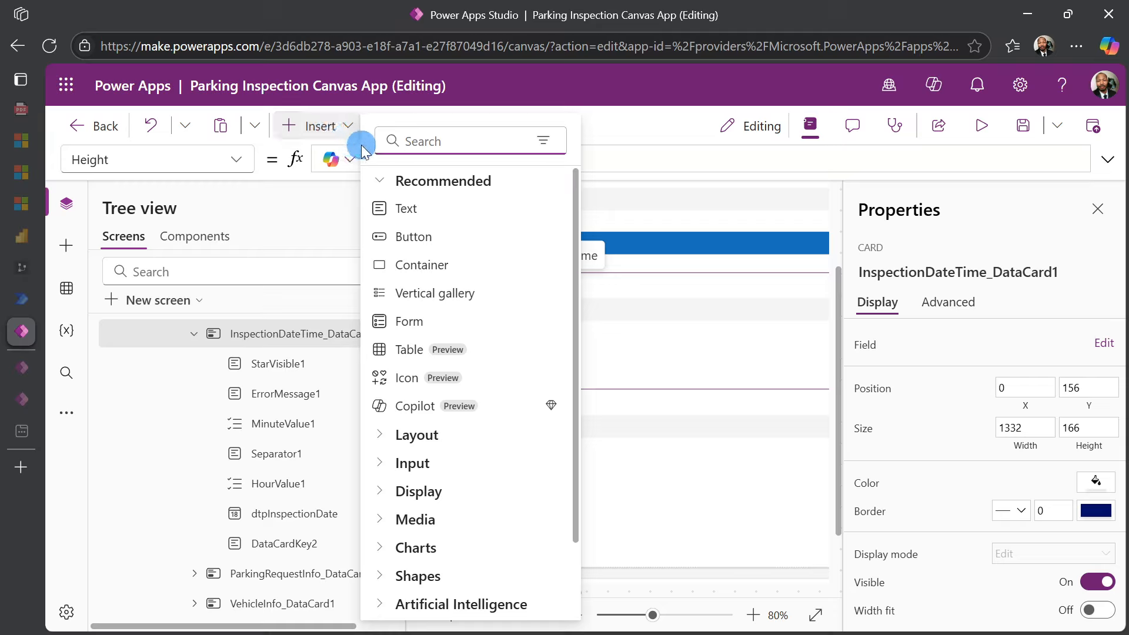
pyautogui.write('combo')
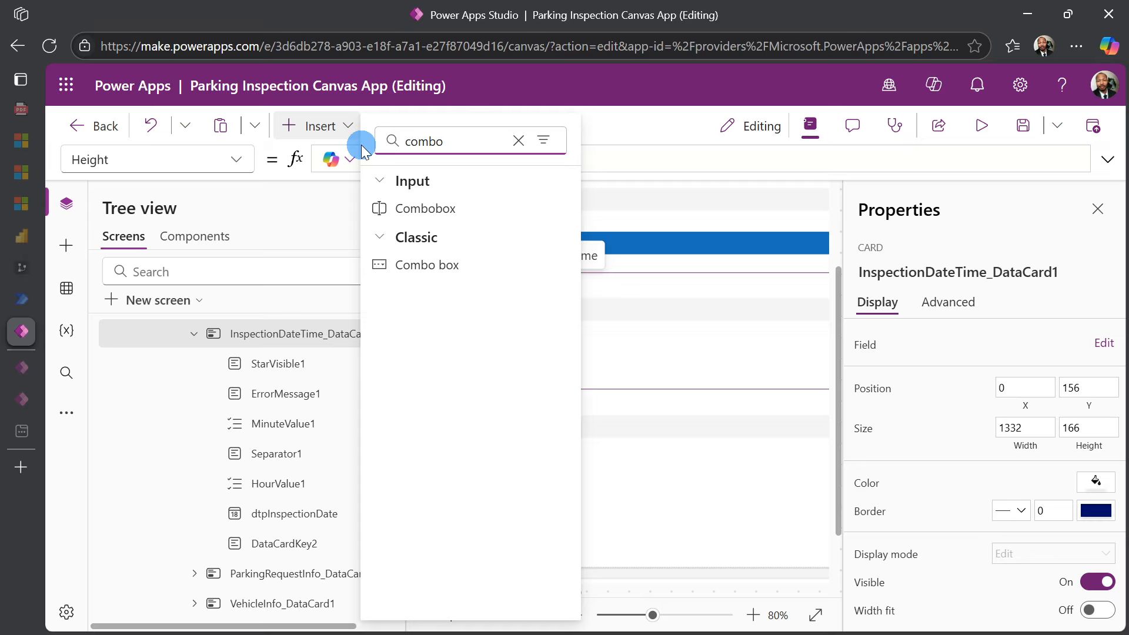
# Insert a modern Combobox into the InspectionDateTime card and position it below the date picker at about X 30, Y 98.
pyautogui.click(423, 213)
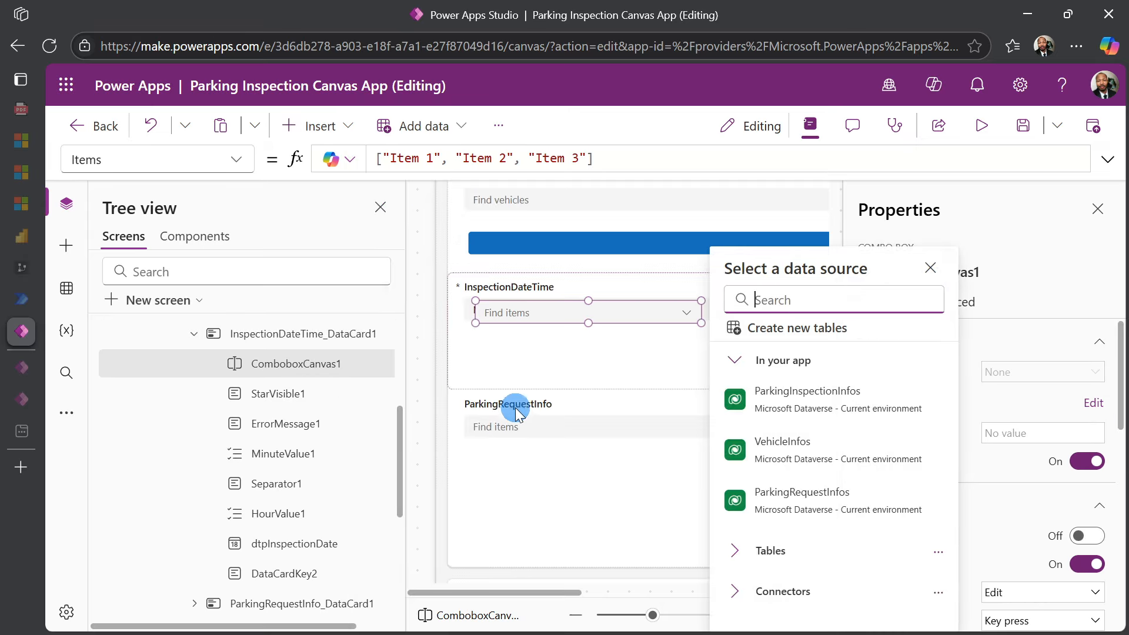
pyautogui.moveTo(559, 316)
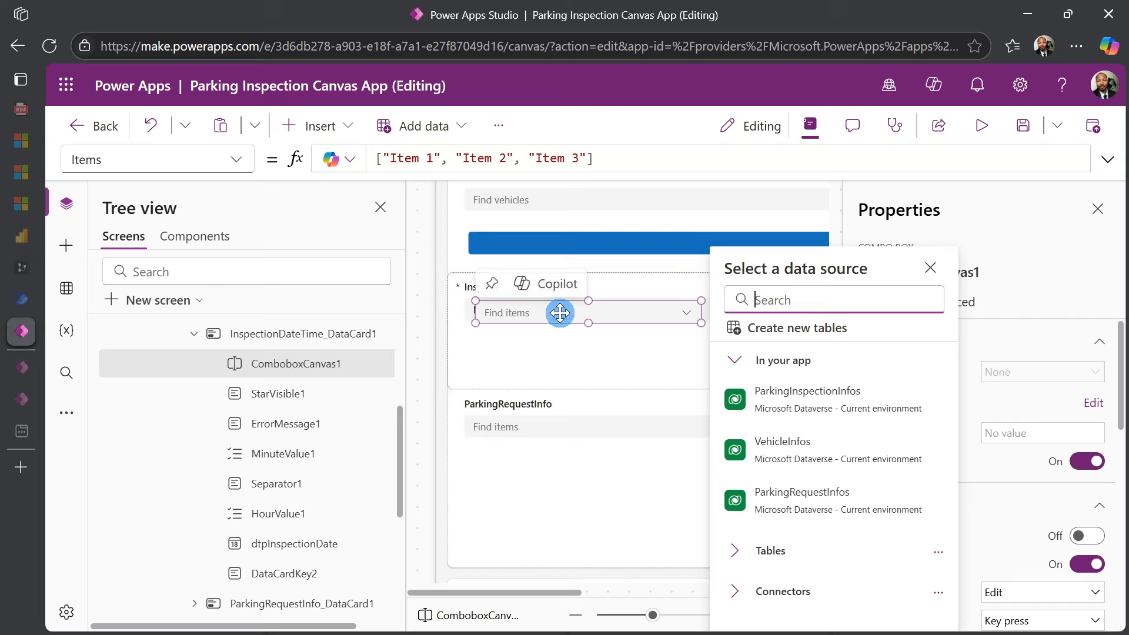
pyautogui.moveTo(559, 313); pyautogui.dragTo(552, 354)
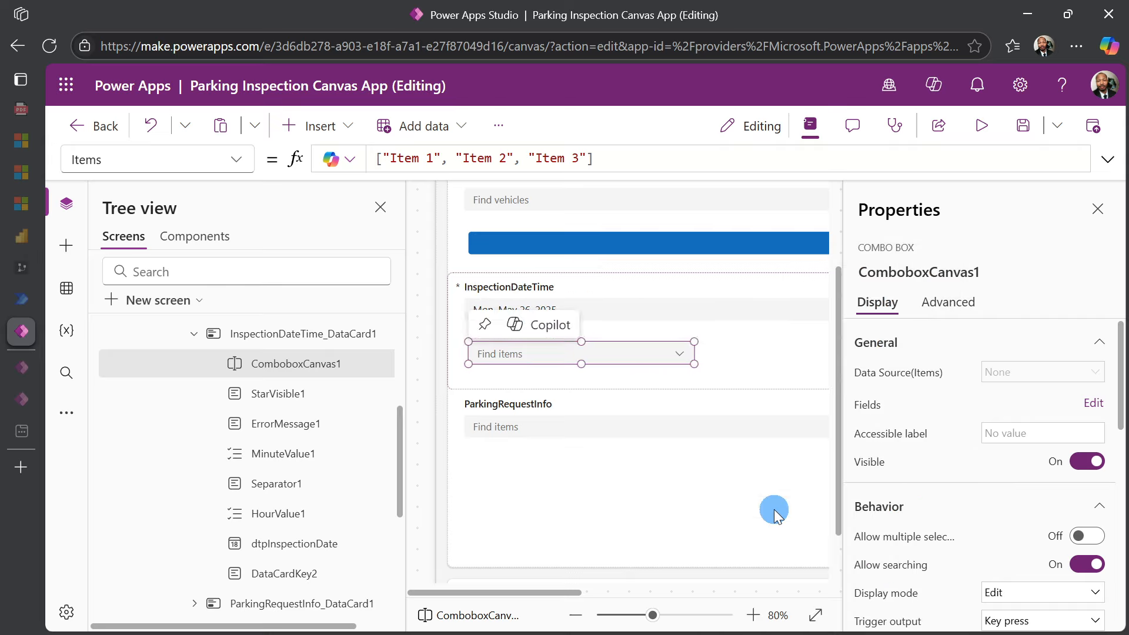
pyautogui.scroll(-5, 884, 488)
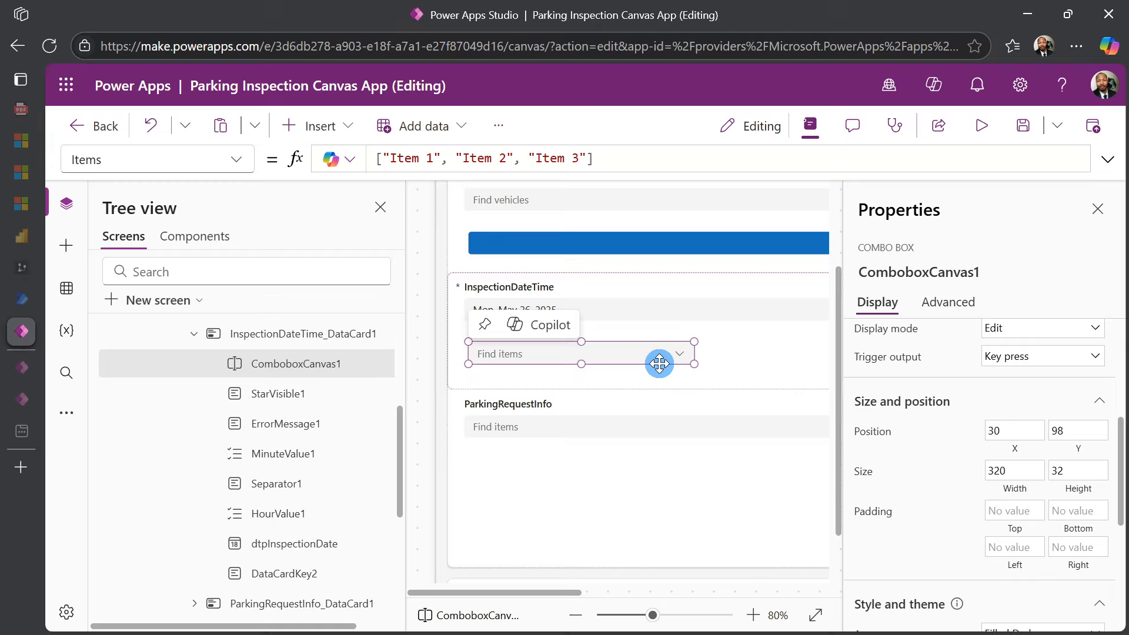
# Duplicate the new combo box and place the copy beside the original at about X 411, Y 98.
pyautogui.hotkey('ctrl', 'c')
pyautogui.hotkey('ctrl', 'v')
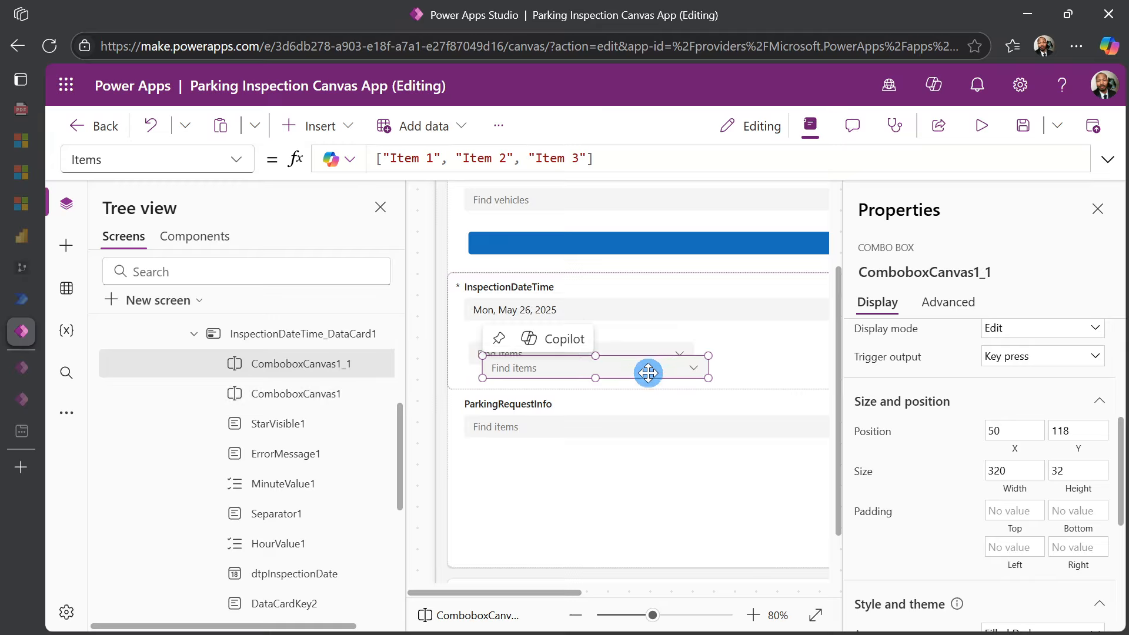
pyautogui.moveTo(611, 369); pyautogui.dragTo(867, 356)
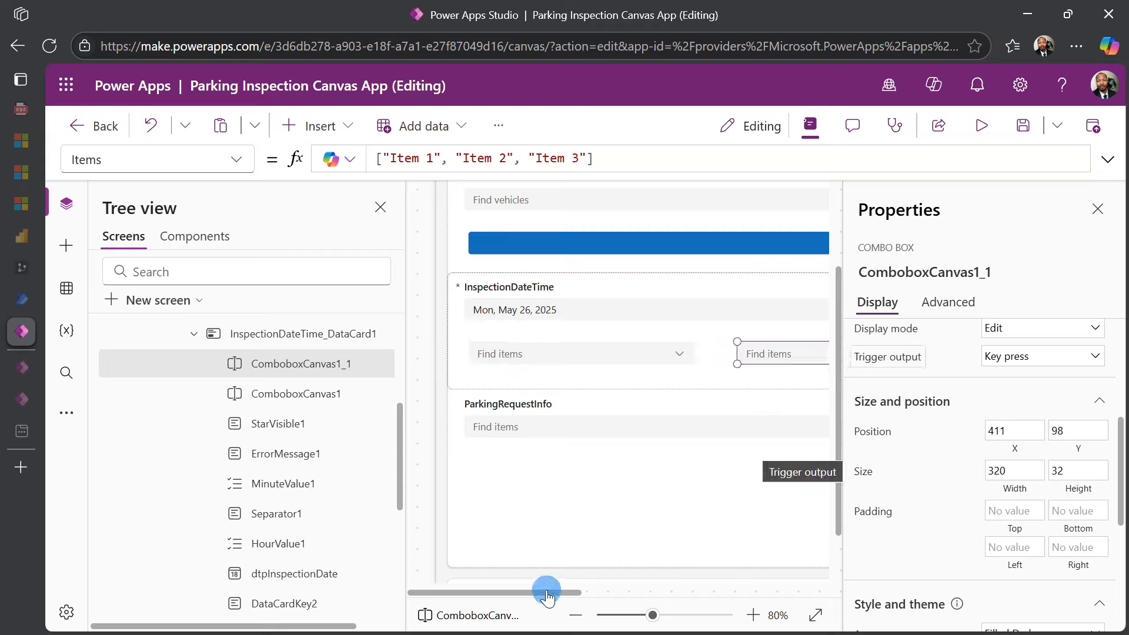
pyautogui.moveTo(574, 590); pyautogui.dragTo(518, 597)
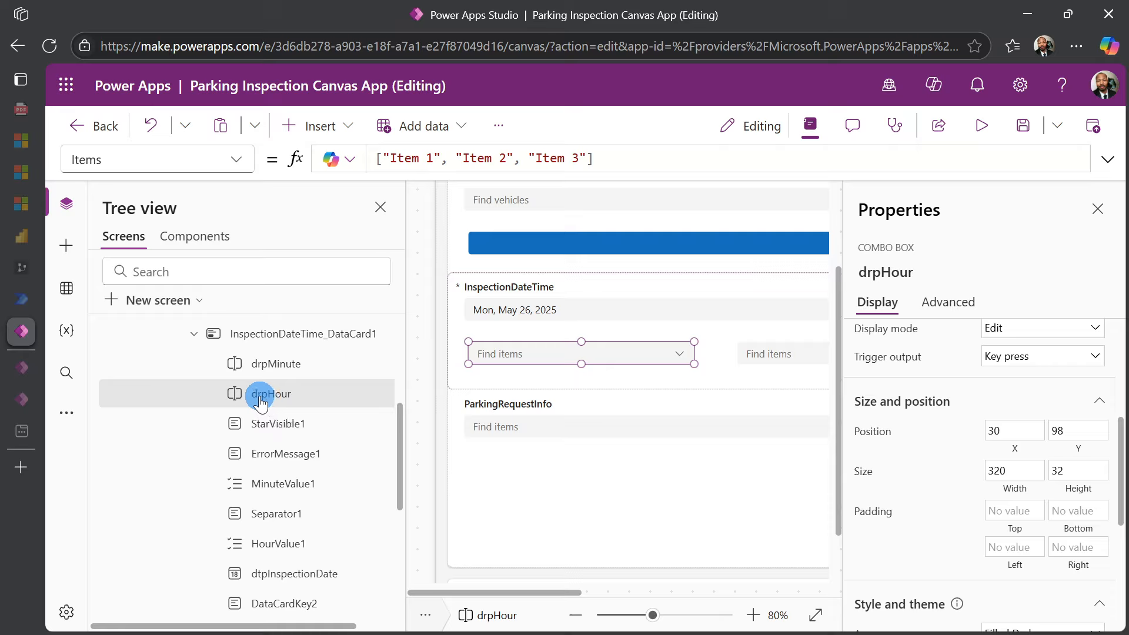
# Set drpHour's DefaultSelectedItems to [If(FormMode.New,Text(Hour(Now()),"00"),Parent.Default)].
pyautogui.click(237, 162)
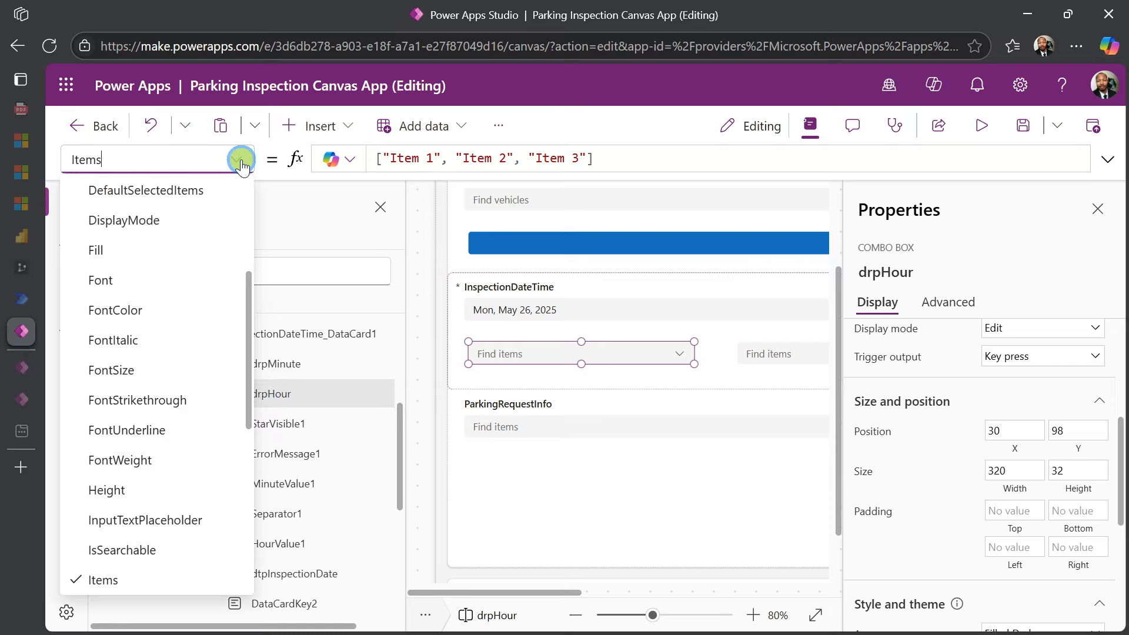
pyautogui.click(189, 194)
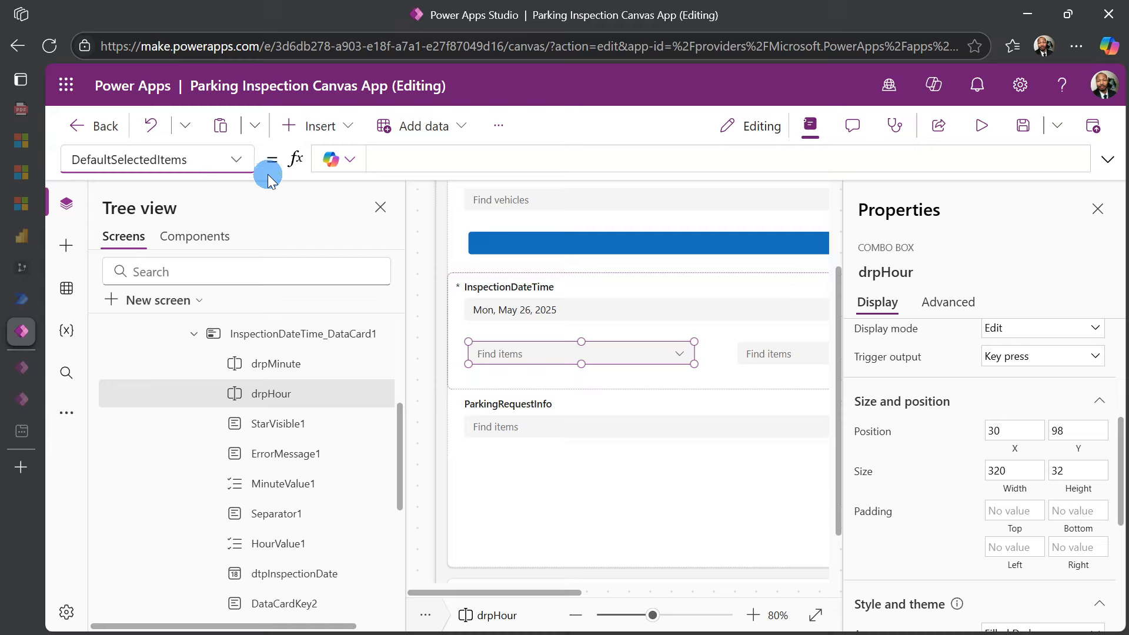
pyautogui.click(535, 161)
pyautogui.hotkey('ctrl', 'v')
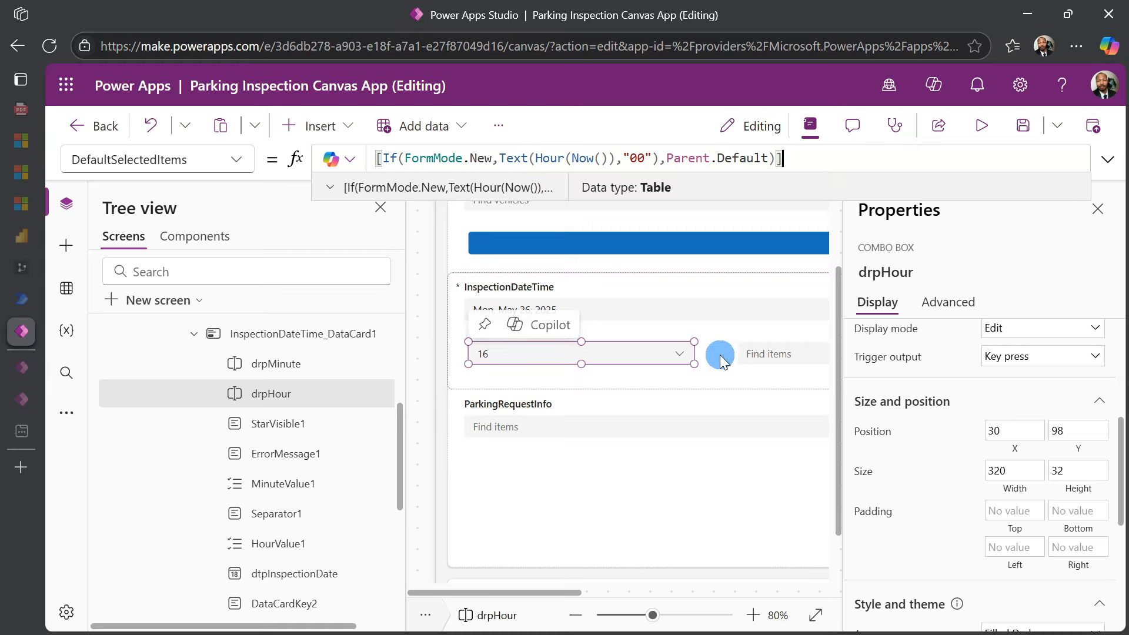
# Set drpMinute's DefaultSelectedItems to [ If(FormMode.New, Text(Minute(Now()),"00"),Parent.Default) ].
pyautogui.click(753, 353)
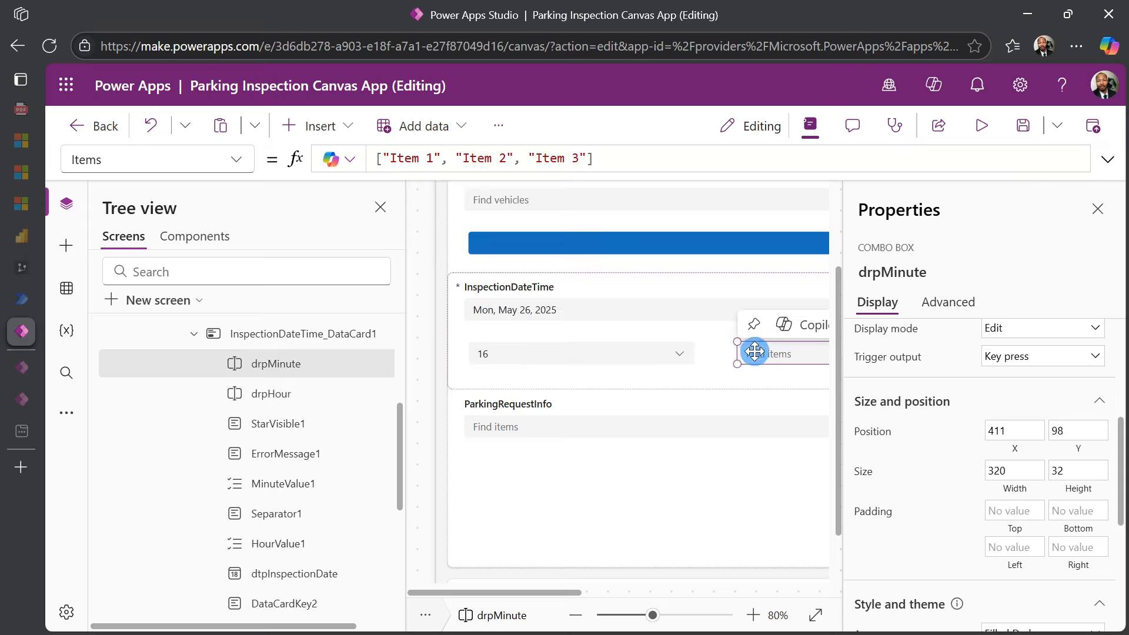
pyautogui.click(240, 161)
pyautogui.click(220, 192)
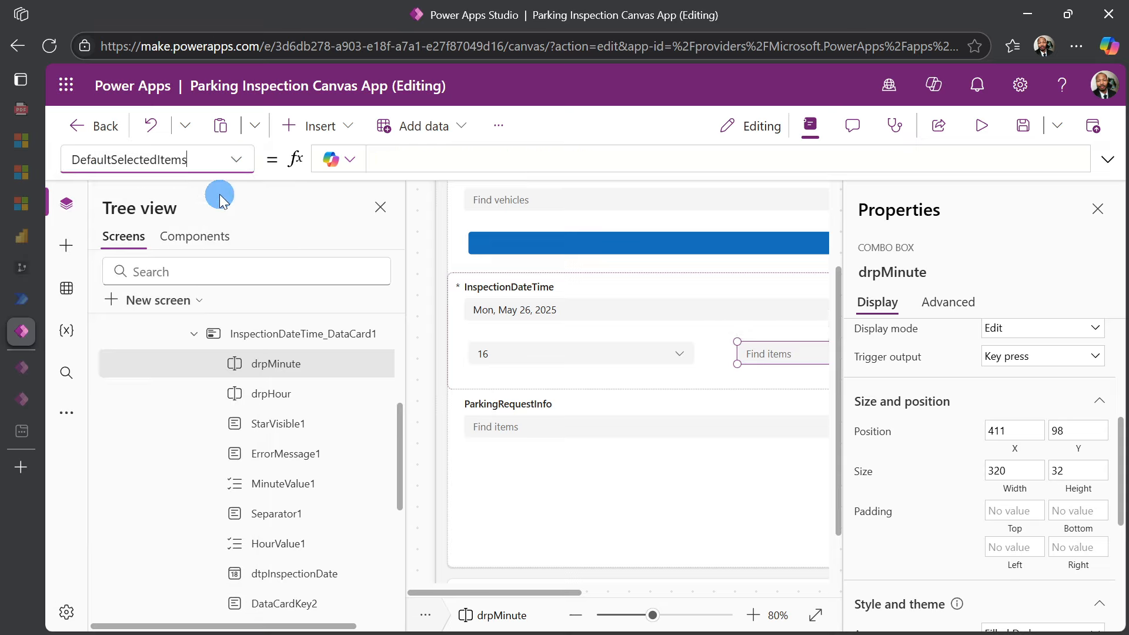
pyautogui.click(425, 156)
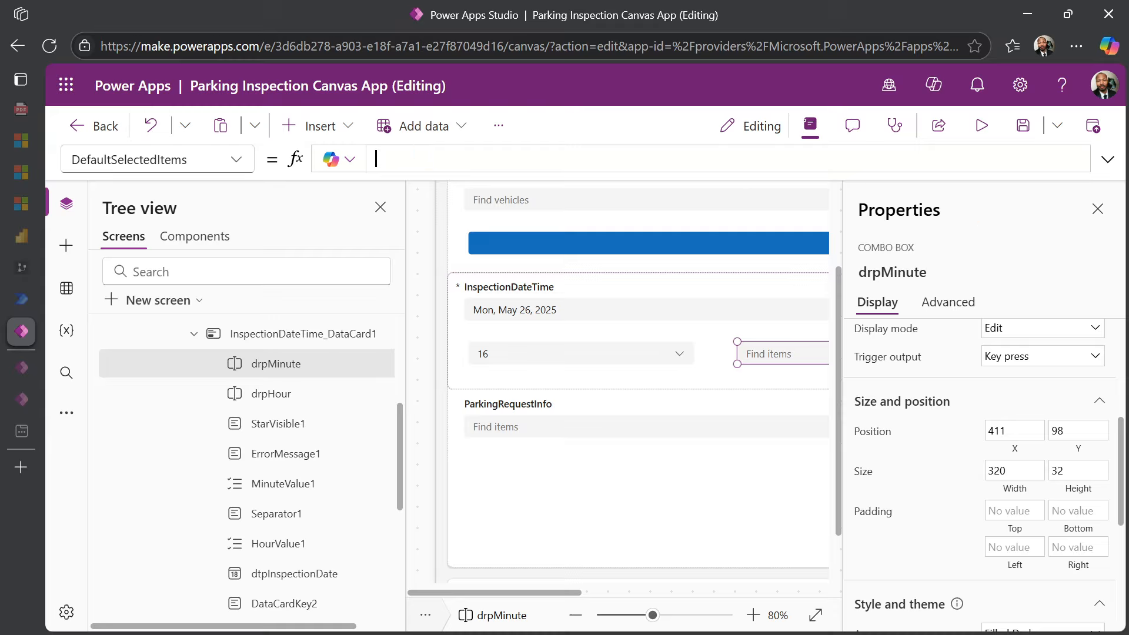
pyautogui.hotkey('ctrl', 'v')
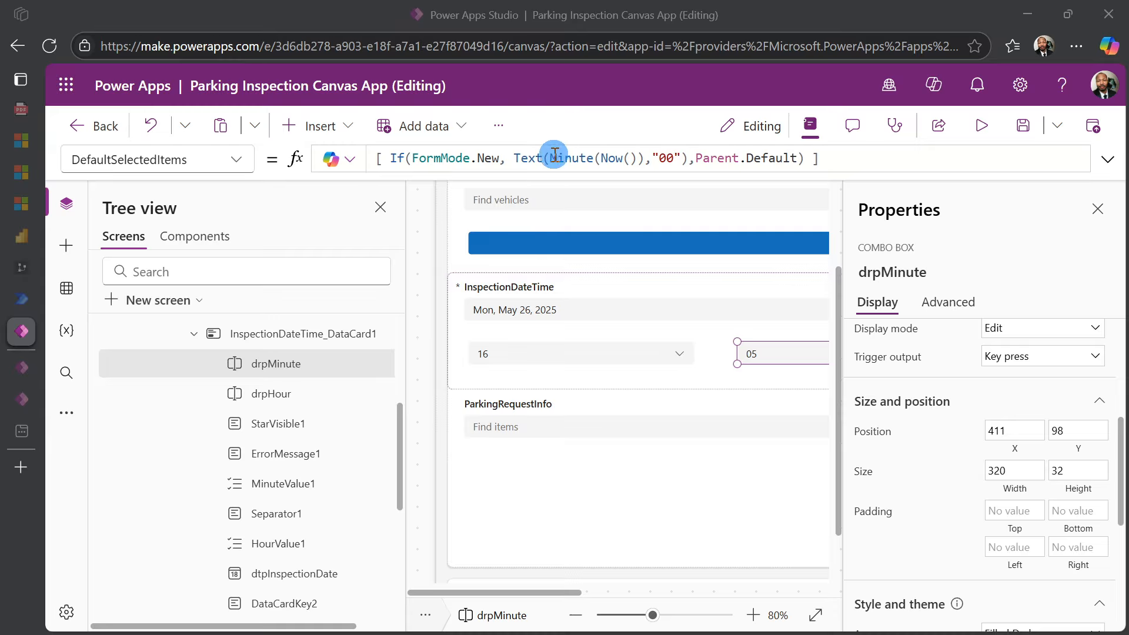
pyautogui.moveTo(552, 157); pyautogui.dragTo(570, 157)
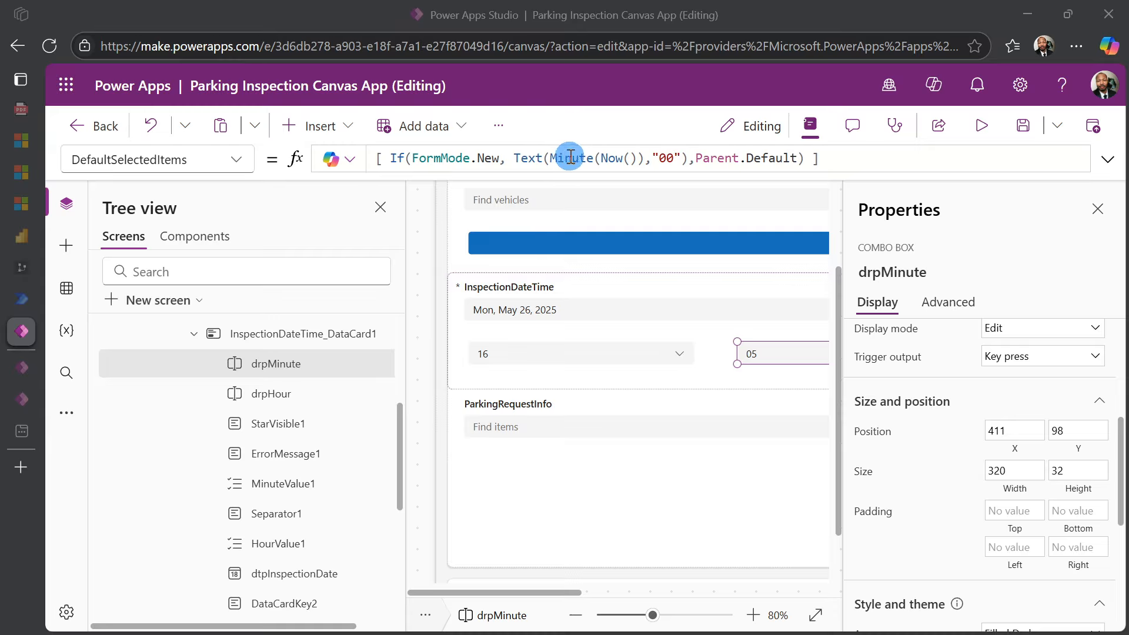
pyautogui.moveTo(572, 157); pyautogui.dragTo(577, 157)
# Replace drpMinute's Items with the list of two-digit text values from "00" to "23".
pyautogui.click(753, 365)
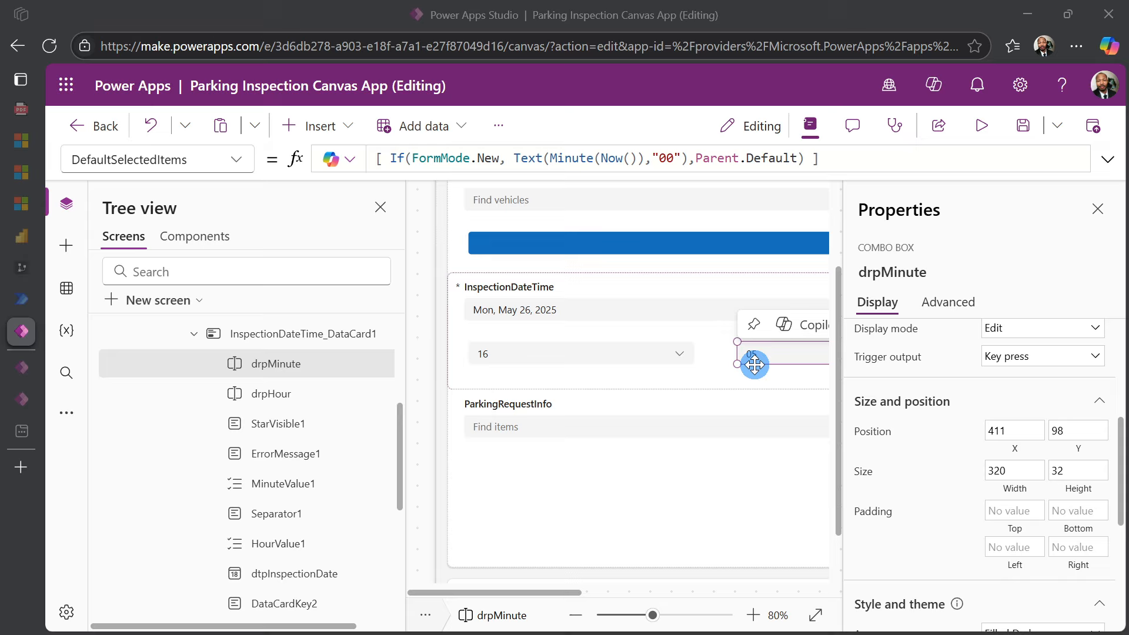
pyautogui.click(241, 161)
pyautogui.scroll(-5, 158, 401)
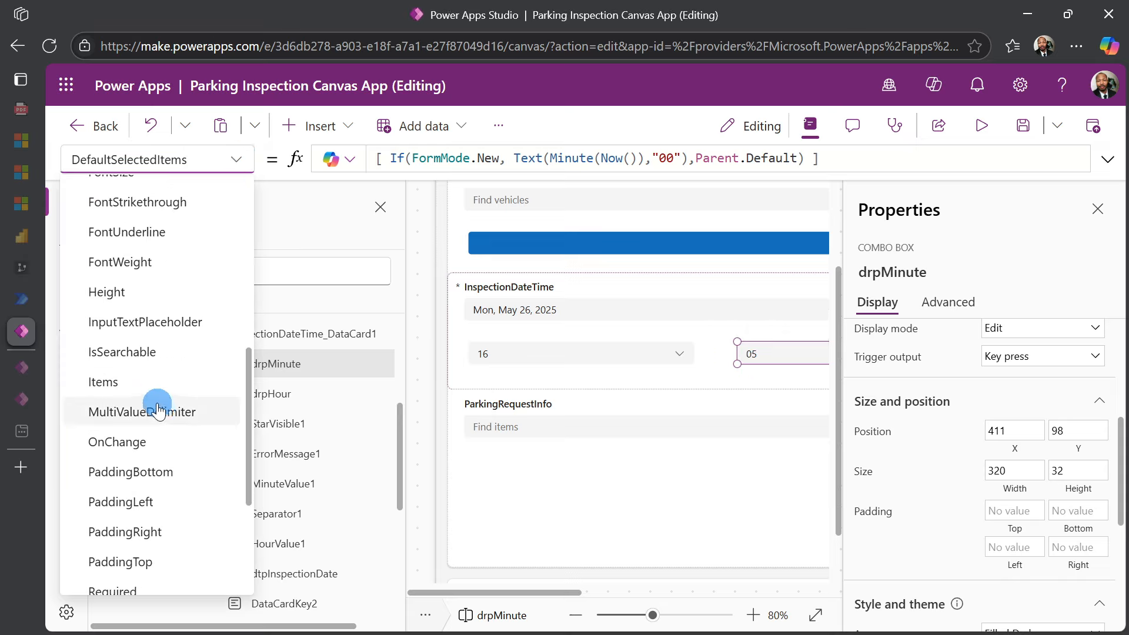
pyautogui.click(151, 382)
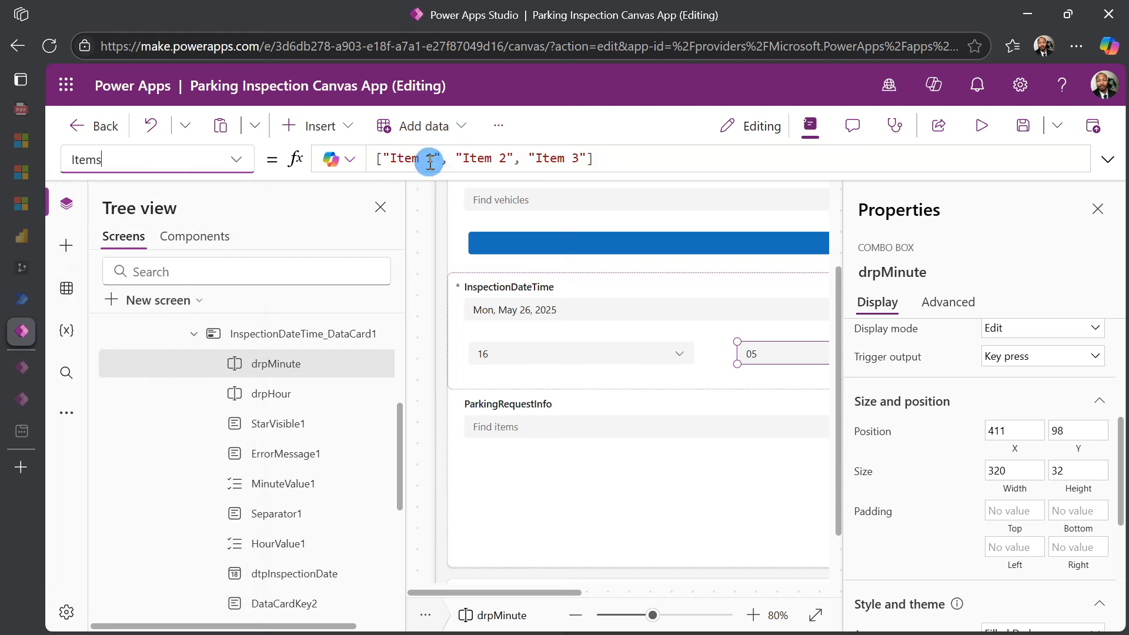
pyautogui.click(617, 158)
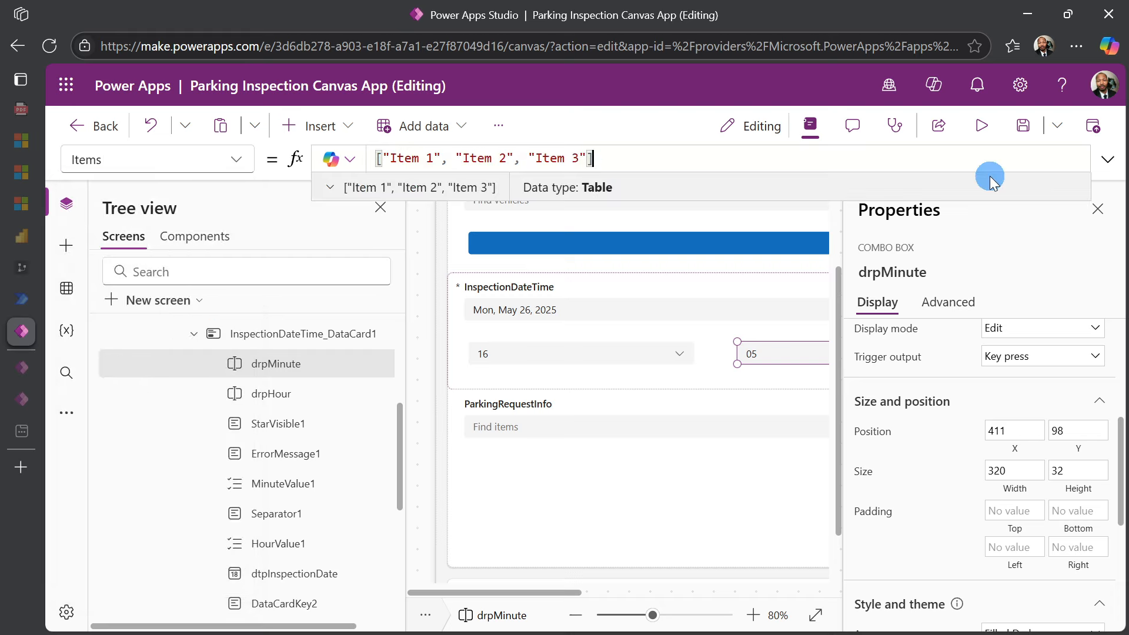
pyautogui.hotkey('ctrl', 'a')
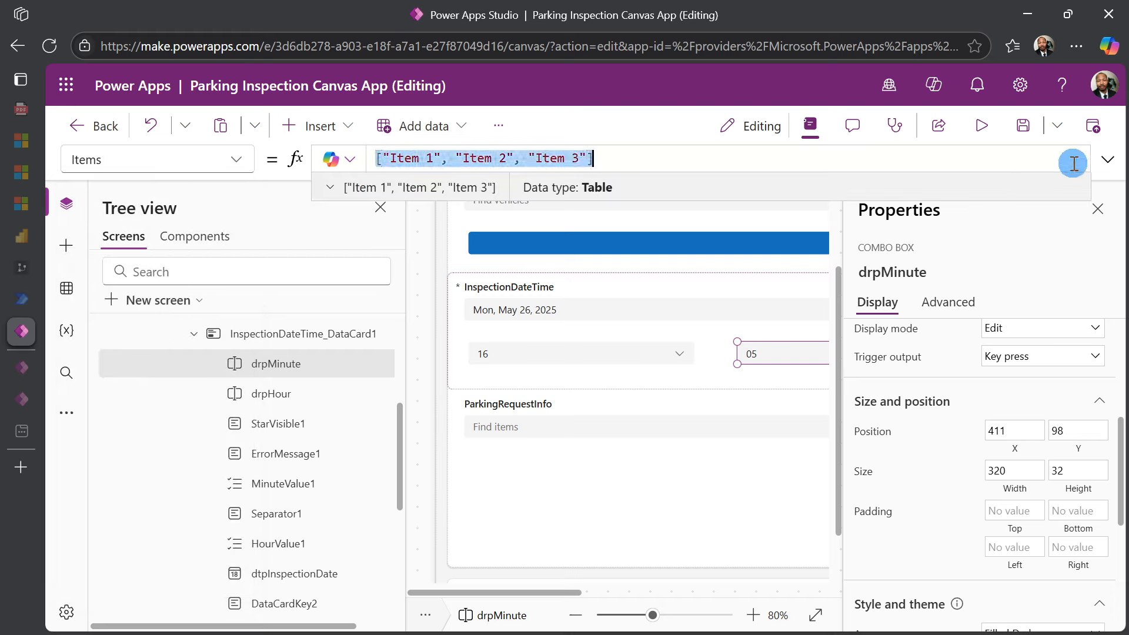
pyautogui.write('["00", "01", "02", "03", "04", "05", "06", "07", "08", "09", "10", "11", "12", "13", "14", "15", "16", "17", "18", "19", "20", "21", "22", "23"]')
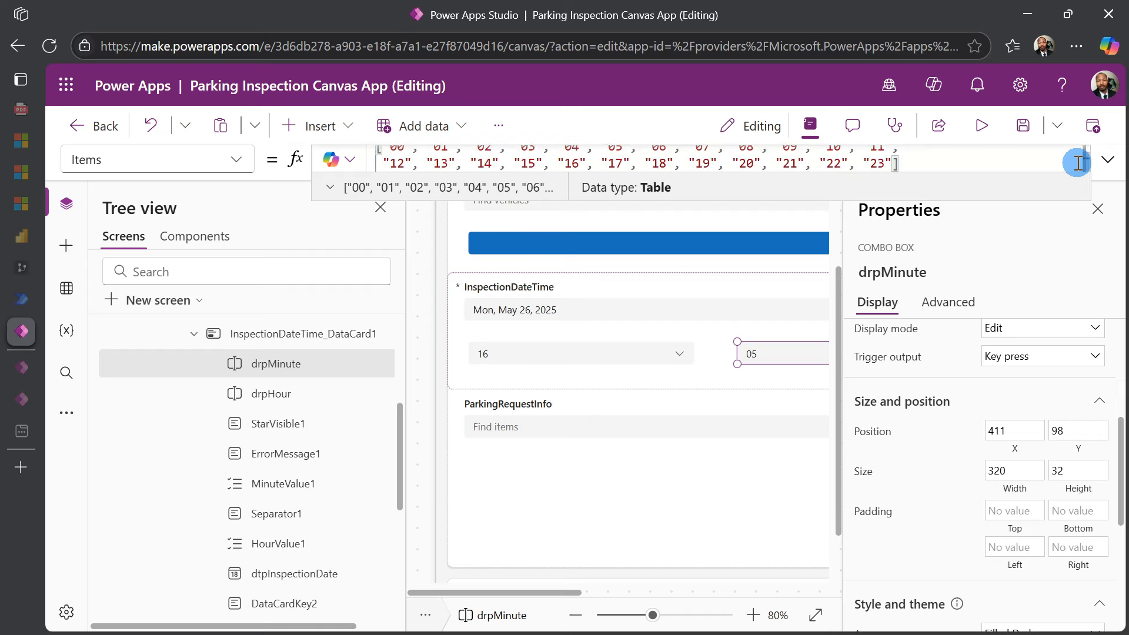
pyautogui.click(1107, 159)
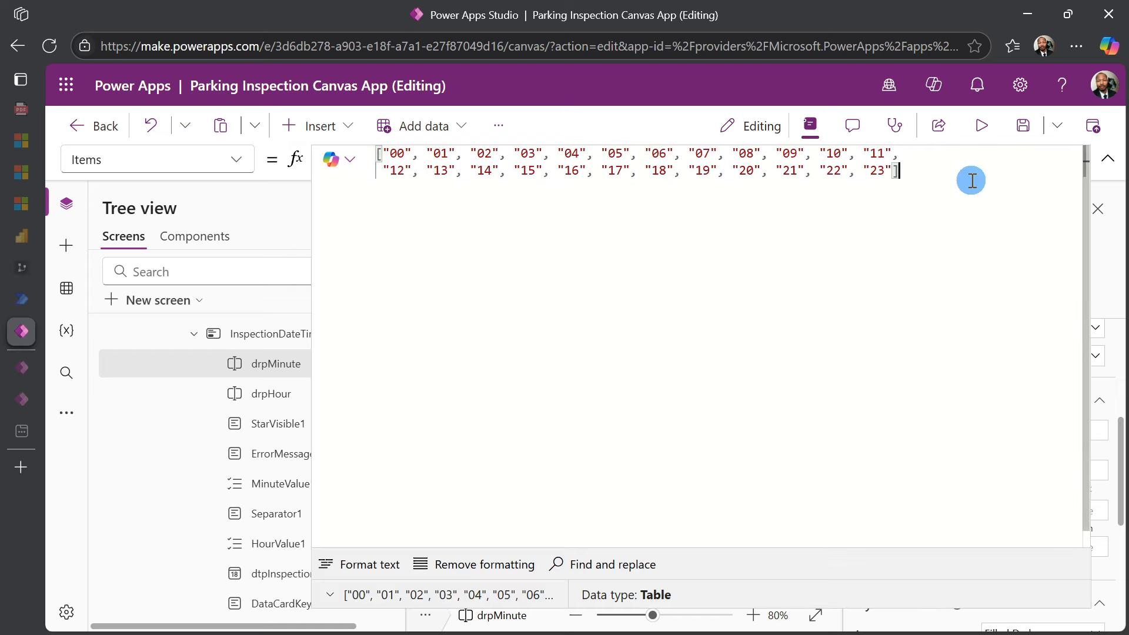
pyautogui.click(1104, 159)
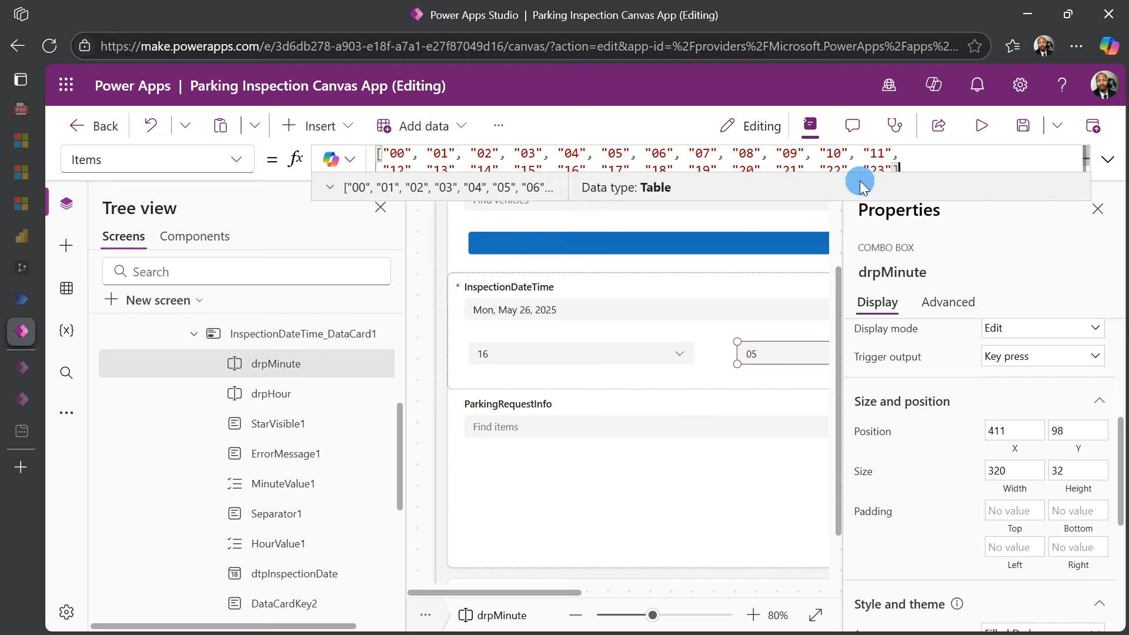
# Replace drpHour's Items with the list of two-digit hour text values from "00" to "23".
pyautogui.click(652, 354)
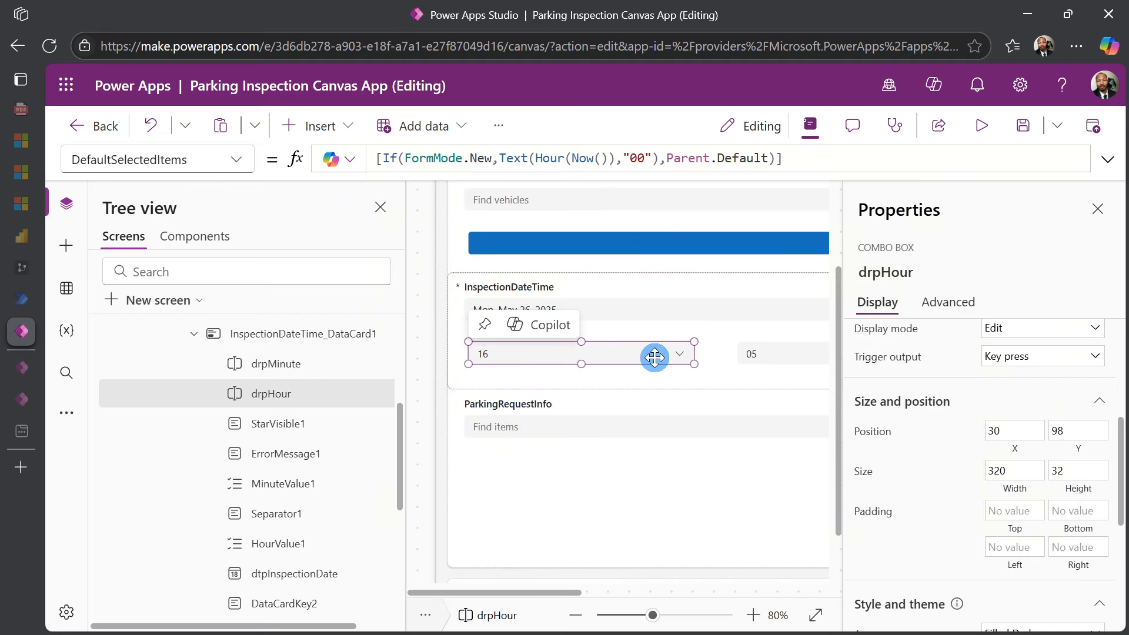
pyautogui.click(278, 400)
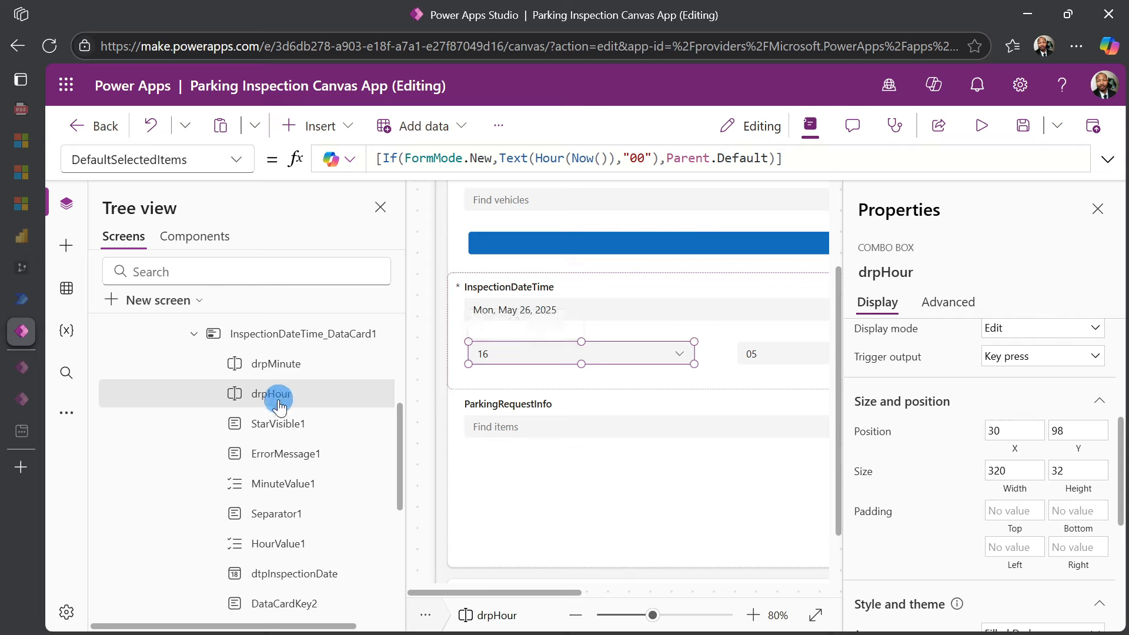
pyautogui.click(236, 159)
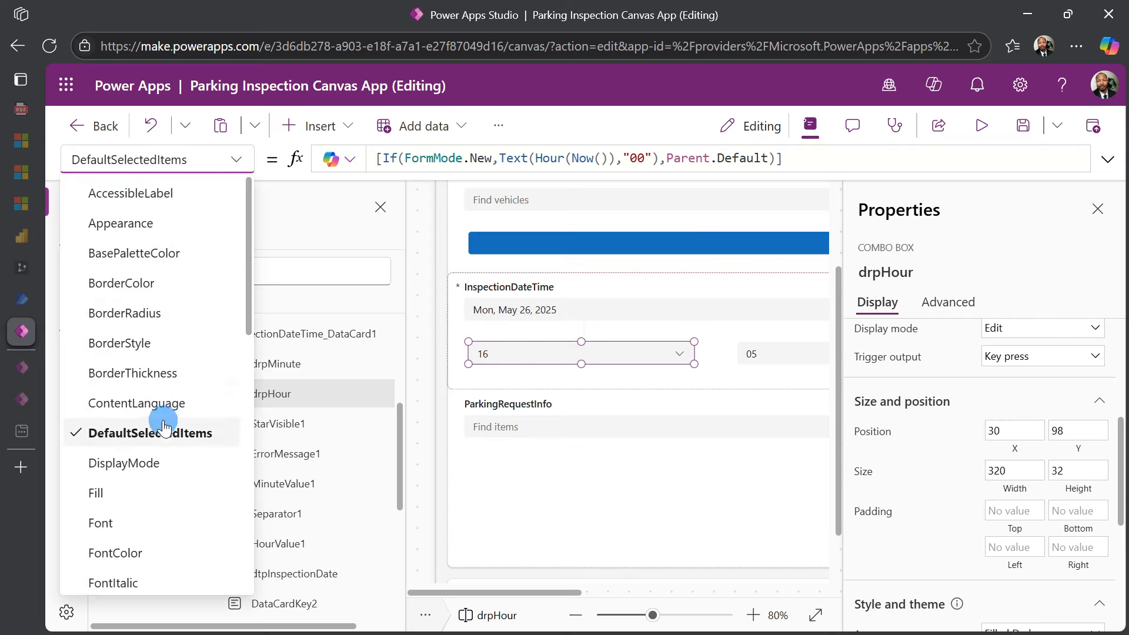
pyautogui.scroll(-3, 154, 447)
pyautogui.scroll(-4, 143, 500)
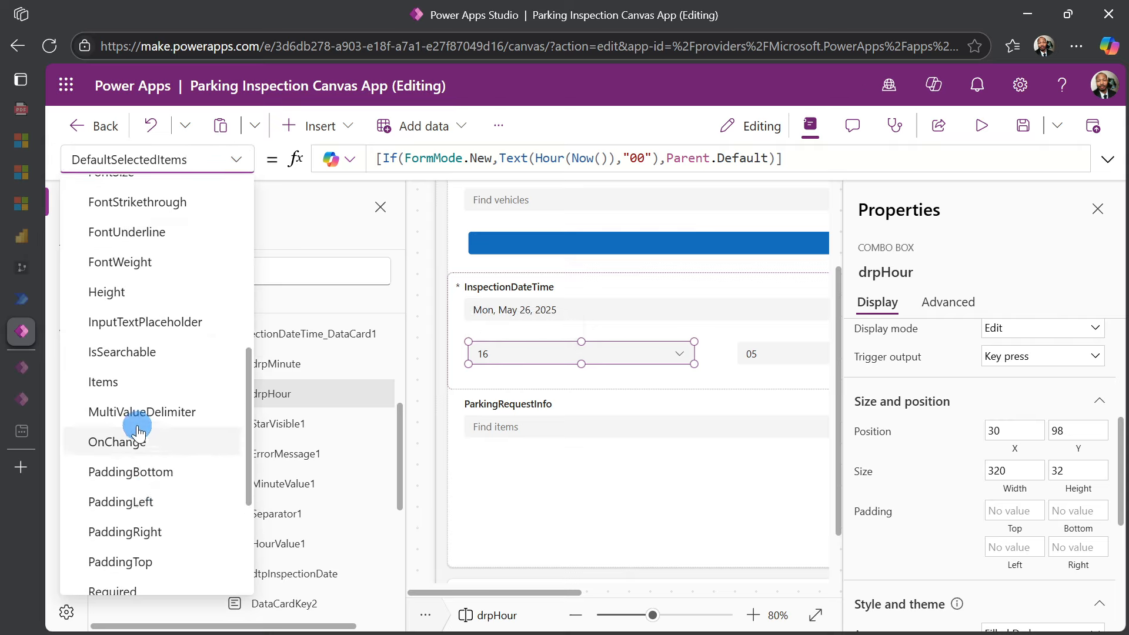
pyautogui.click(141, 383)
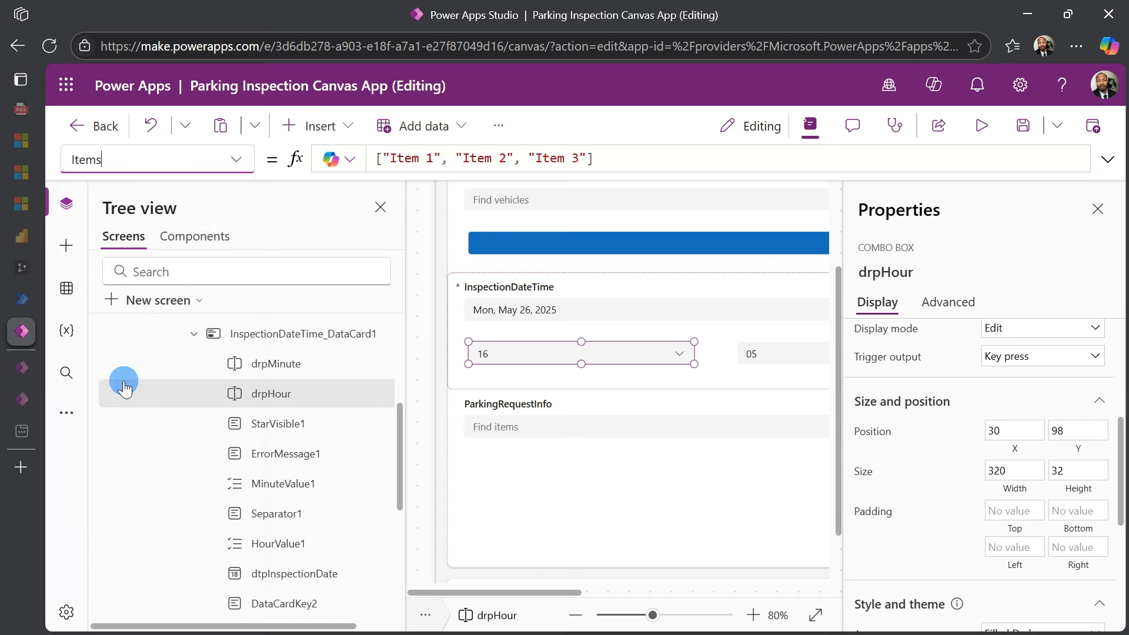
pyautogui.click(616, 158)
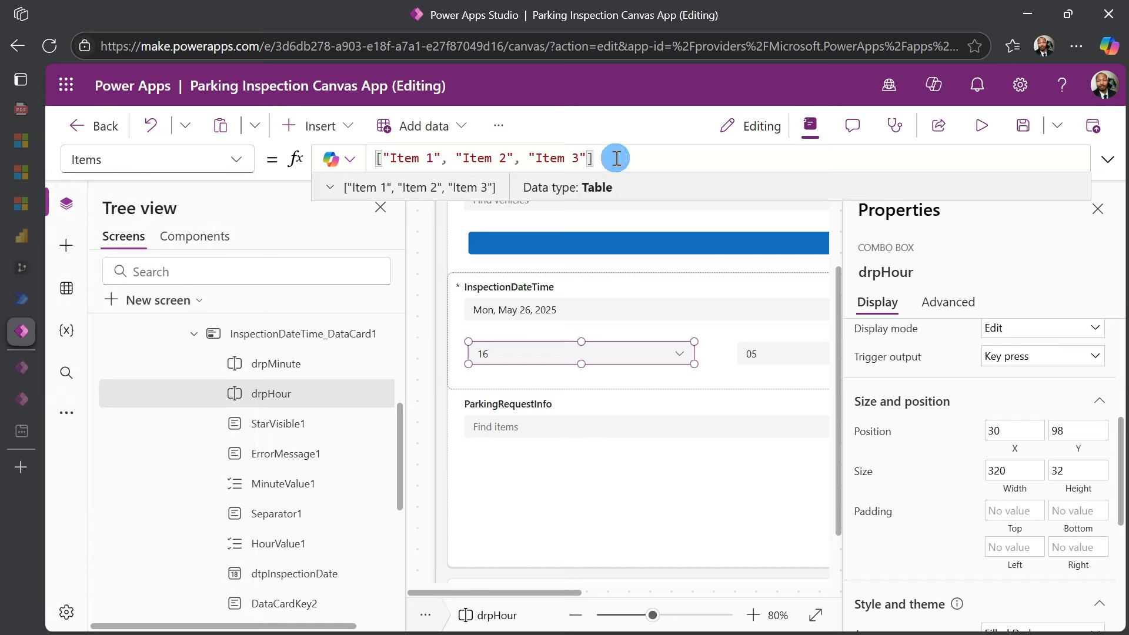
pyautogui.hotkey('ctrl', 'a')
pyautogui.write('["00", "01", "02", "03", "04", "05", "06", "07", "08", "09", "10", "11", "12", "13", "14", "15", "16", "17", "18", "19", "20", "21", "22", "23"]')
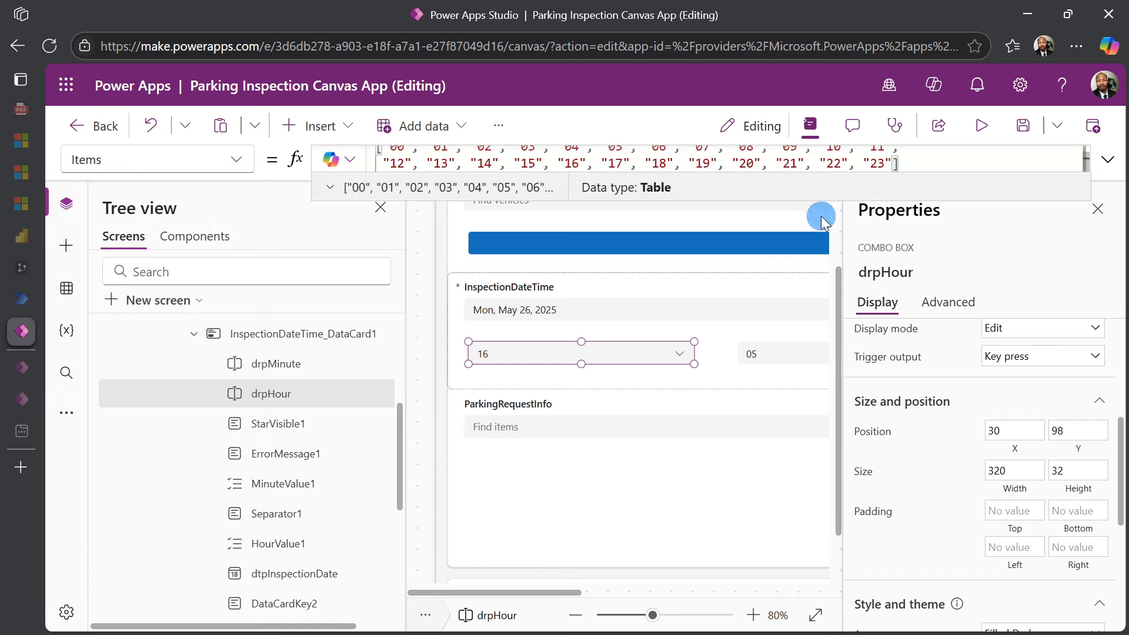
pyautogui.click(1096, 160)
pyautogui.click(1096, 161)
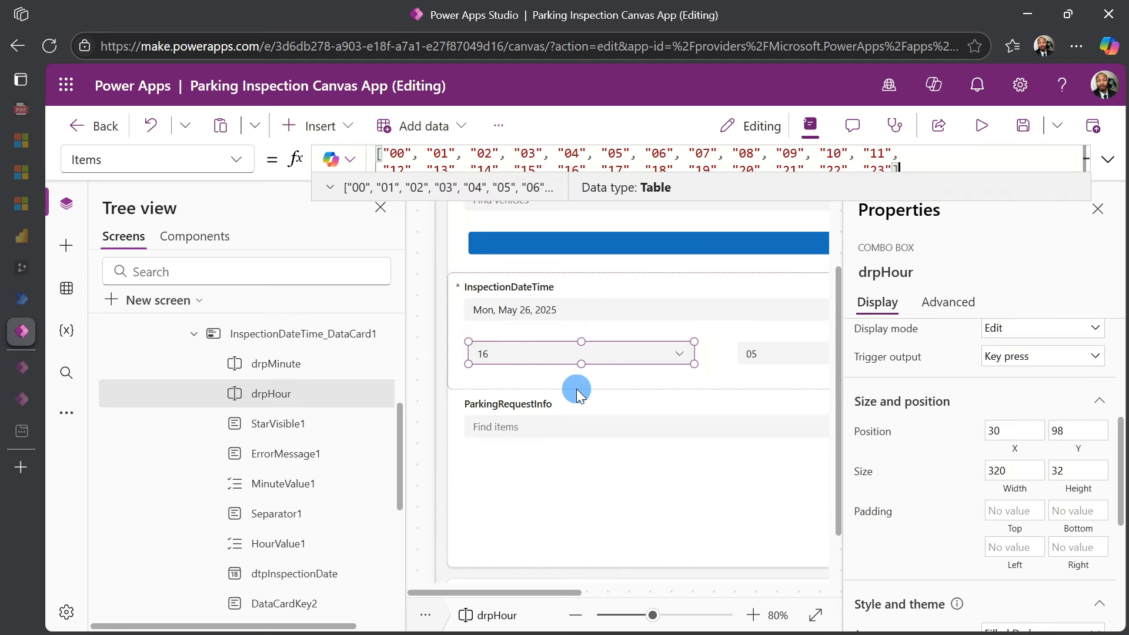
# Select the InspectionDateTime card and collapse its list of child controls under frmInspection.
pyautogui.click(576, 388)
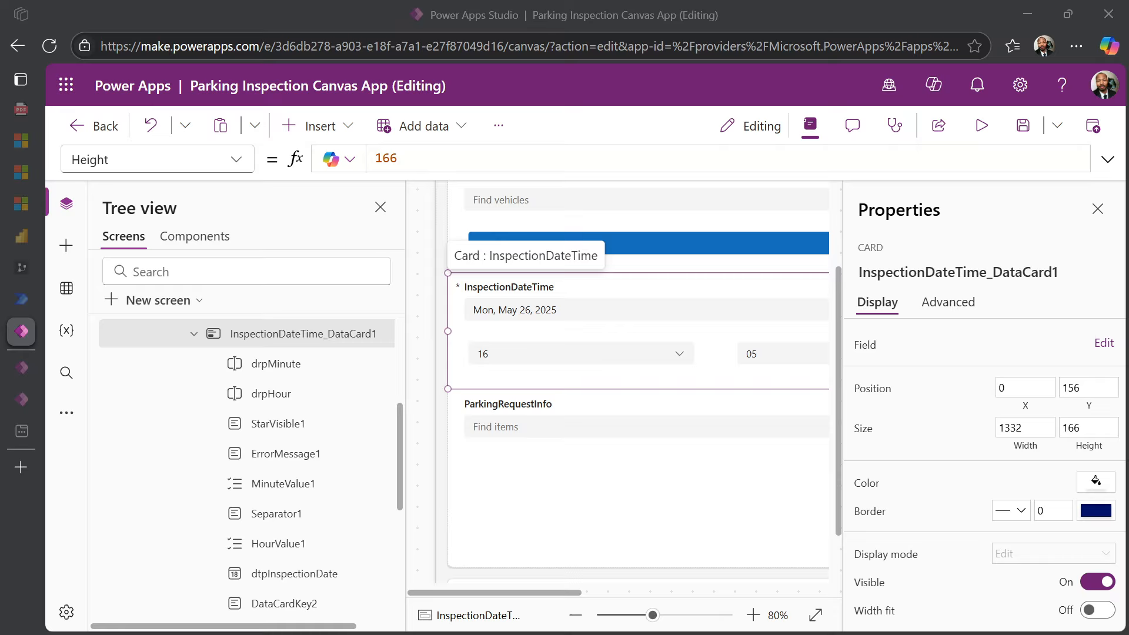
pyautogui.scroll(3, 183, 434)
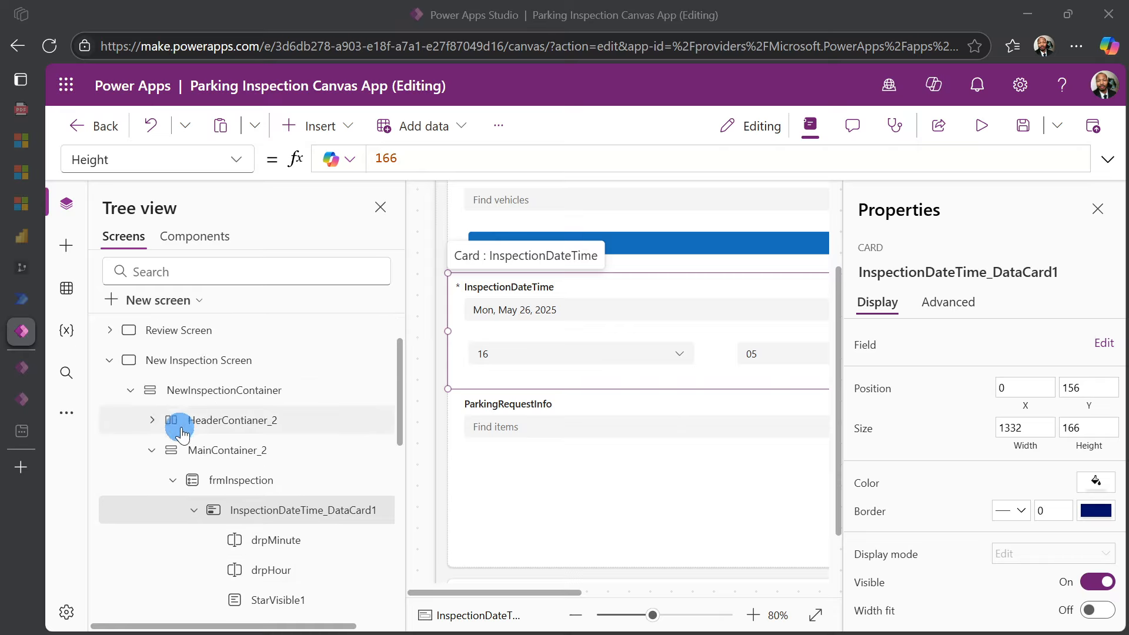
pyautogui.click(194, 510)
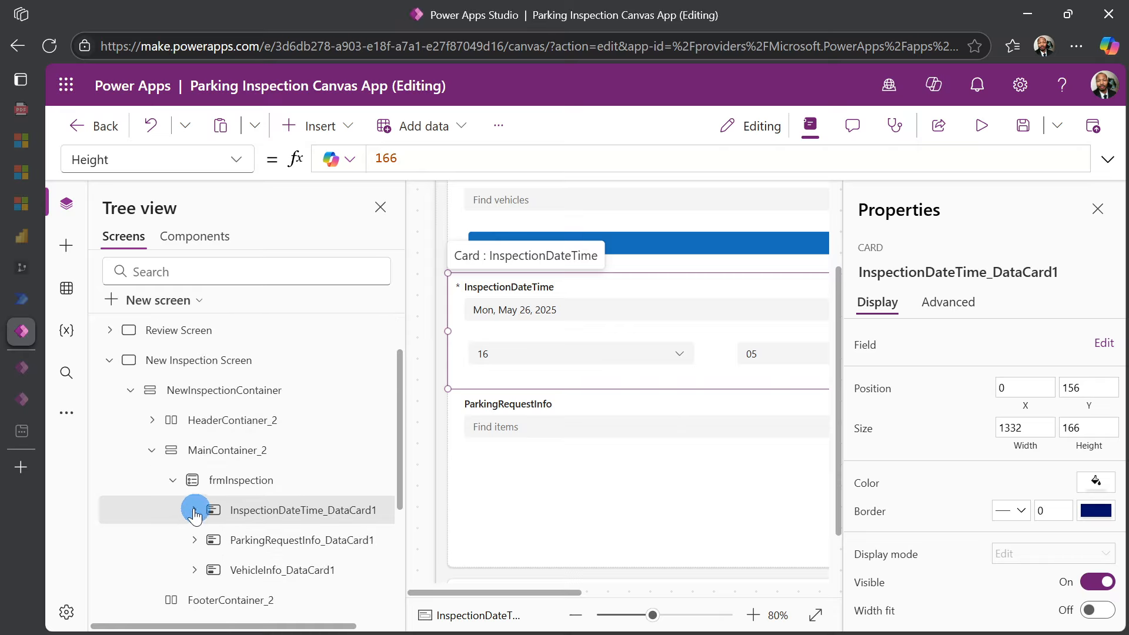
pyautogui.scroll(2, 627, 397)
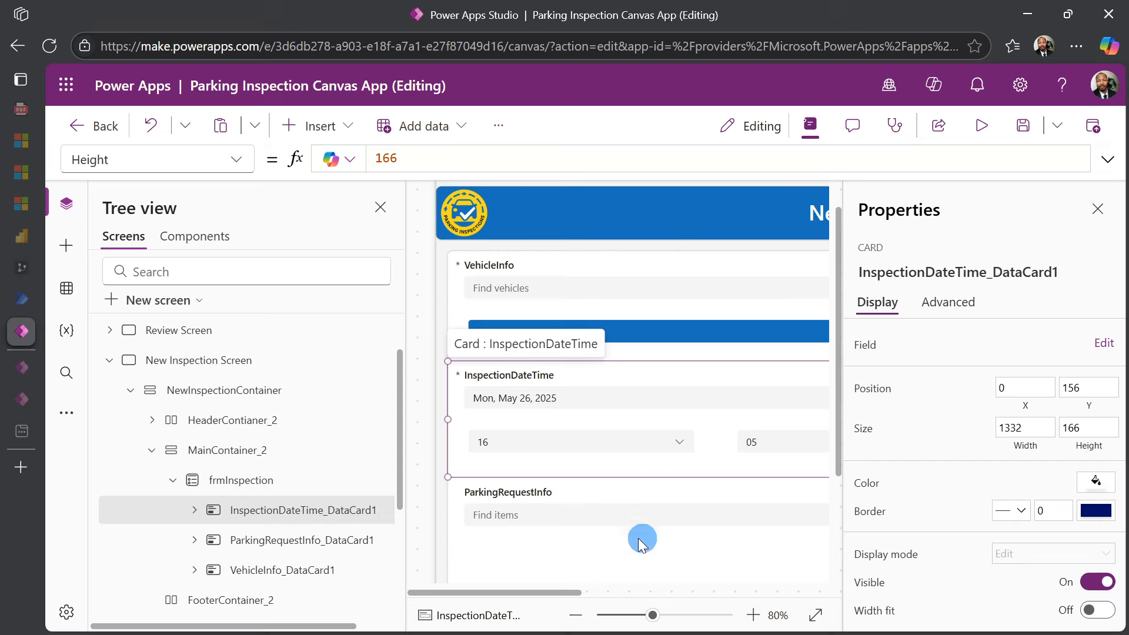
# Review the layout of the whole New Inspection Screen and its InspectionDateTime card.
pyautogui.click(811, 611)
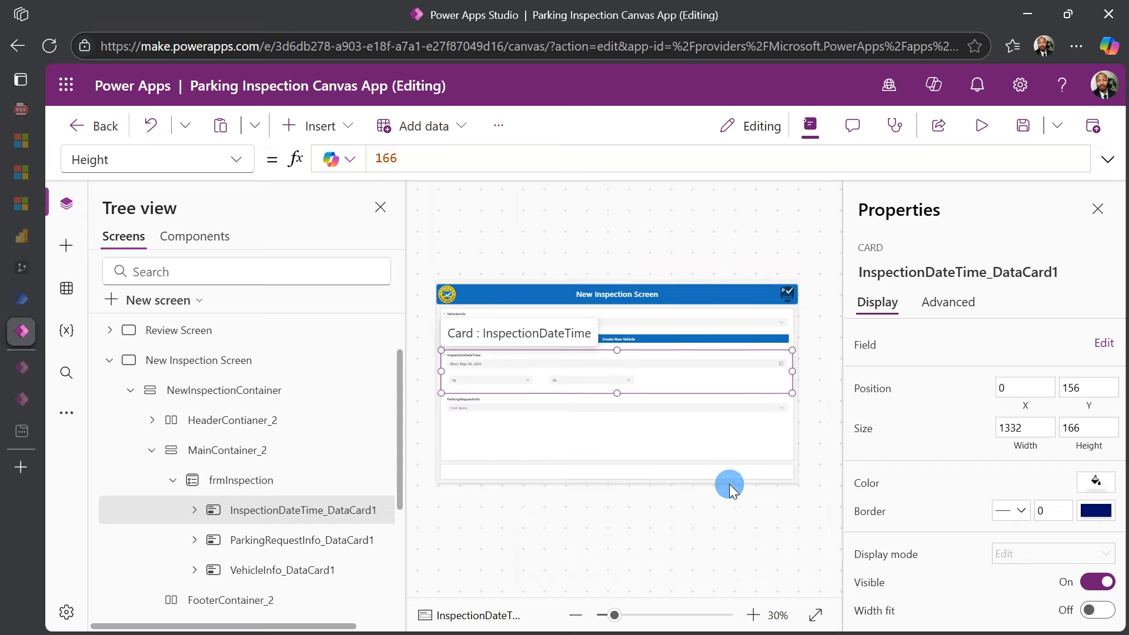
pyautogui.click(601, 528)
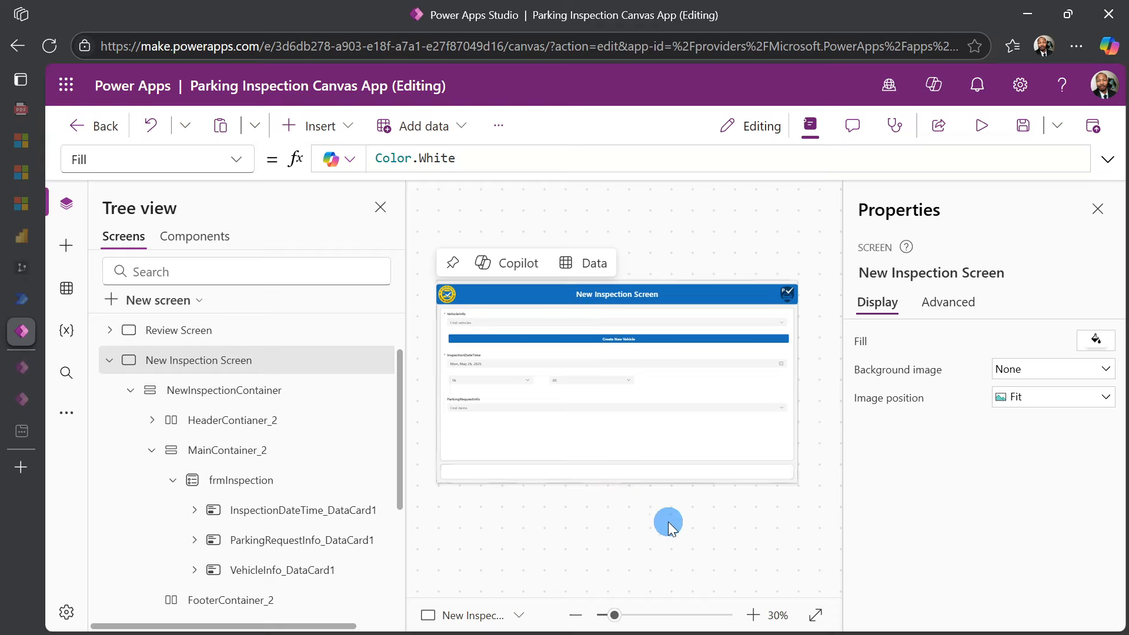
pyautogui.click(753, 615)
pyautogui.click(754, 615)
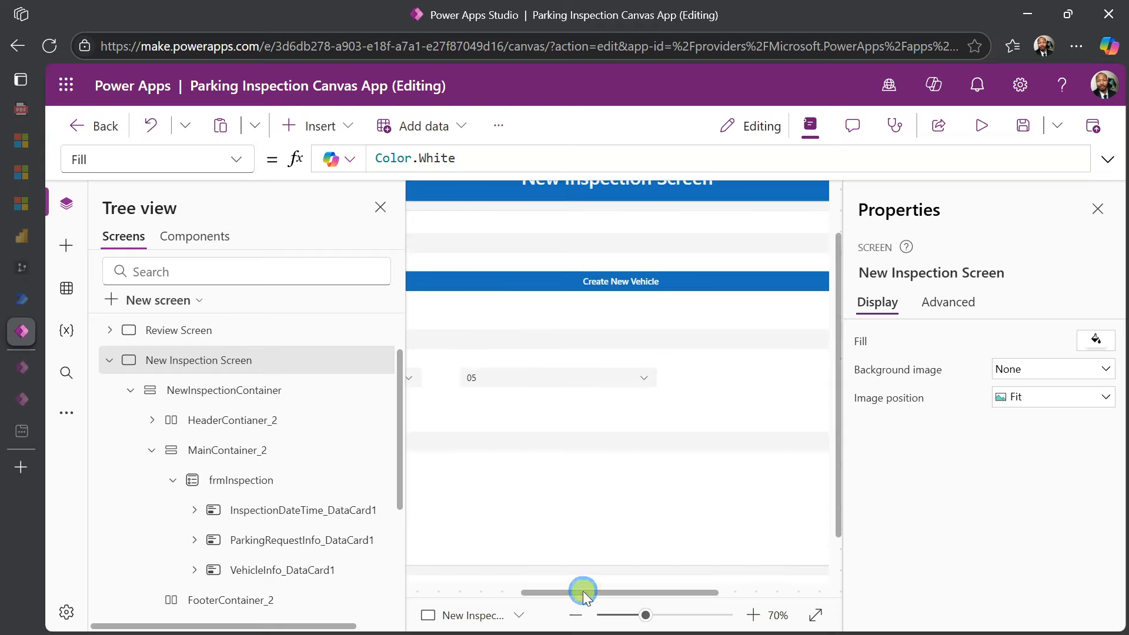
pyautogui.moveTo(584, 591); pyautogui.dragTo(457, 593)
pyautogui.click(753, 615)
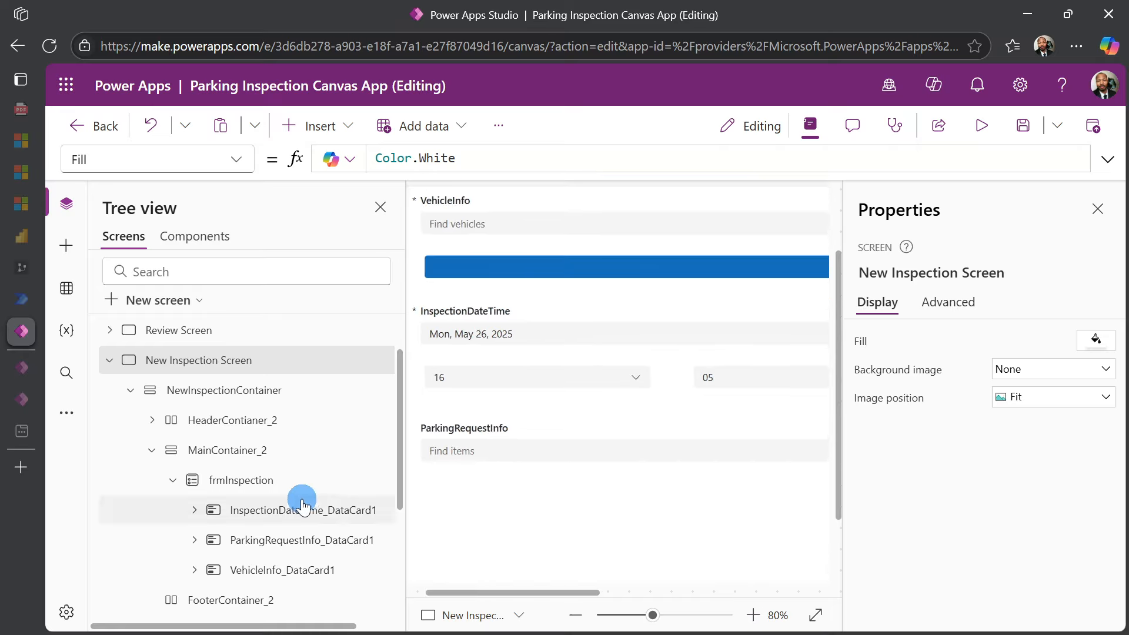
pyautogui.click(224, 511)
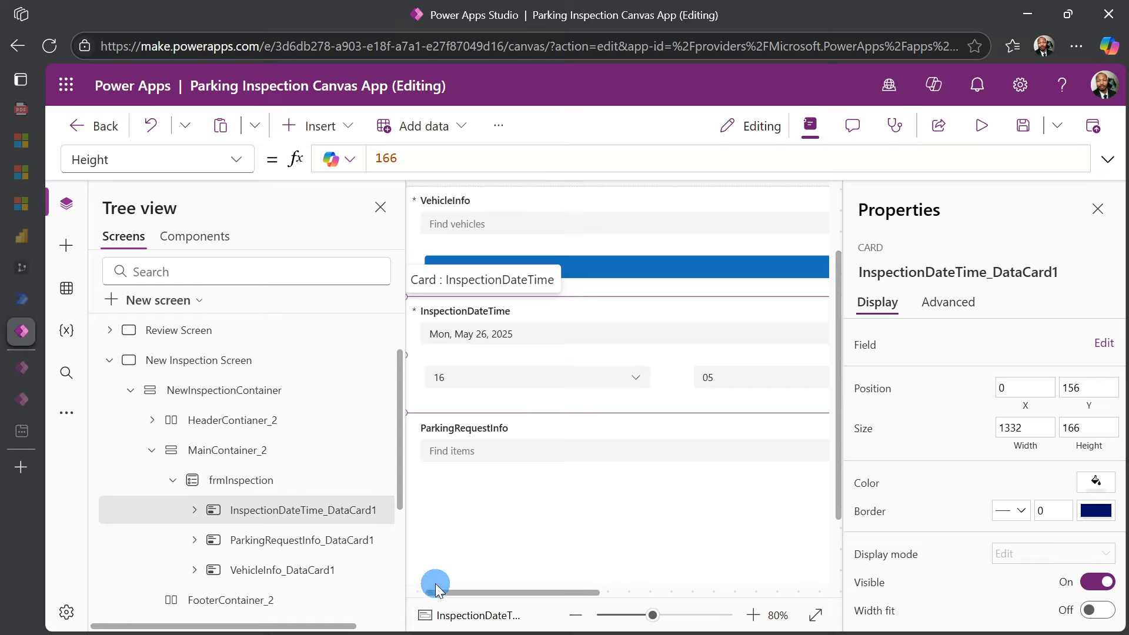
pyautogui.moveTo(435, 590); pyautogui.dragTo(419, 591)
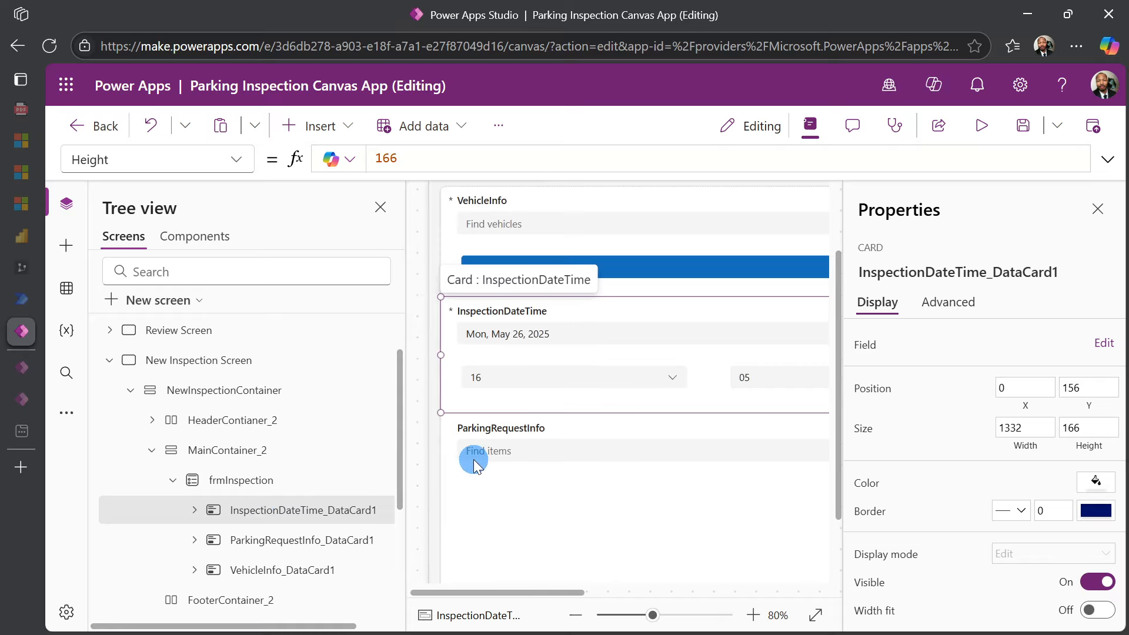
# Save the app and unlock the ParkingRequestInfo card's properties for editing.
pyautogui.click(272, 546)
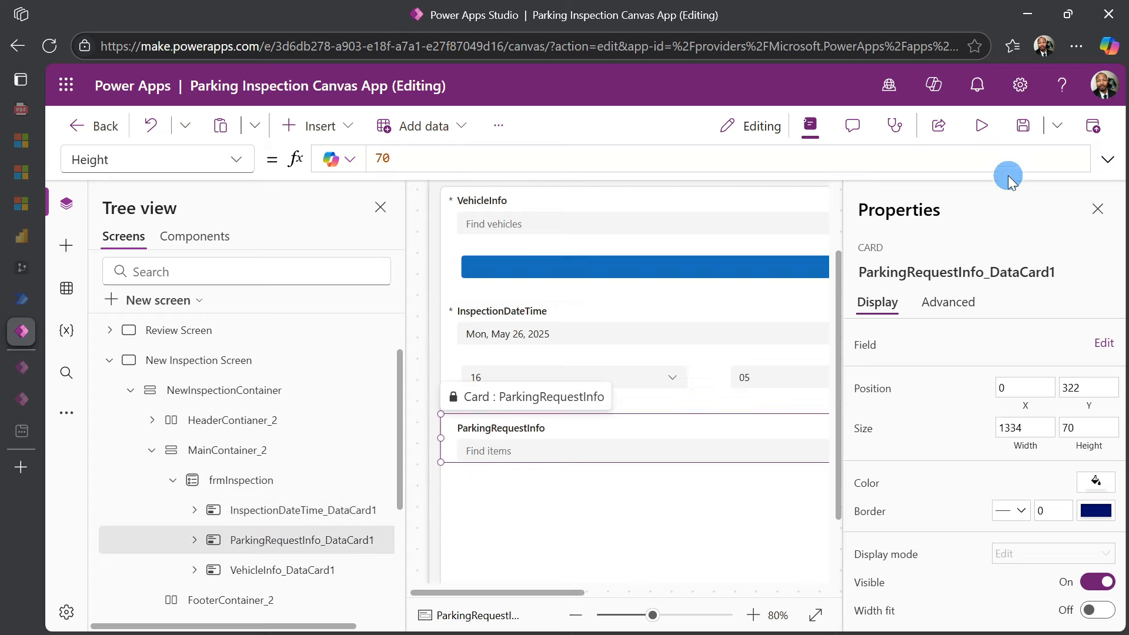
pyautogui.click(1022, 129)
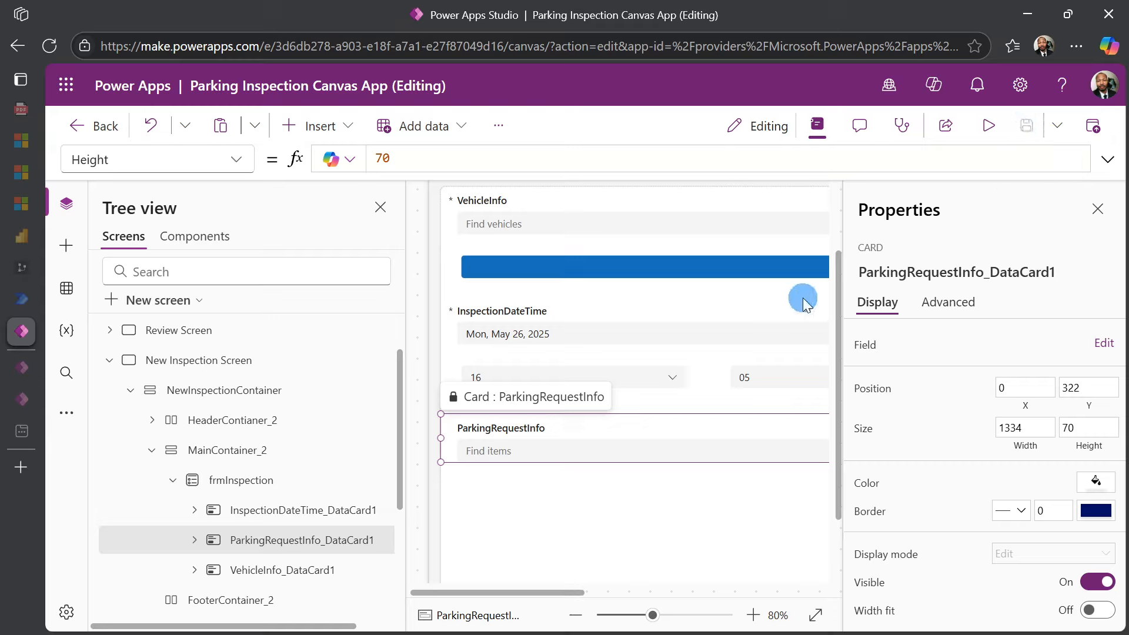
pyautogui.click(944, 304)
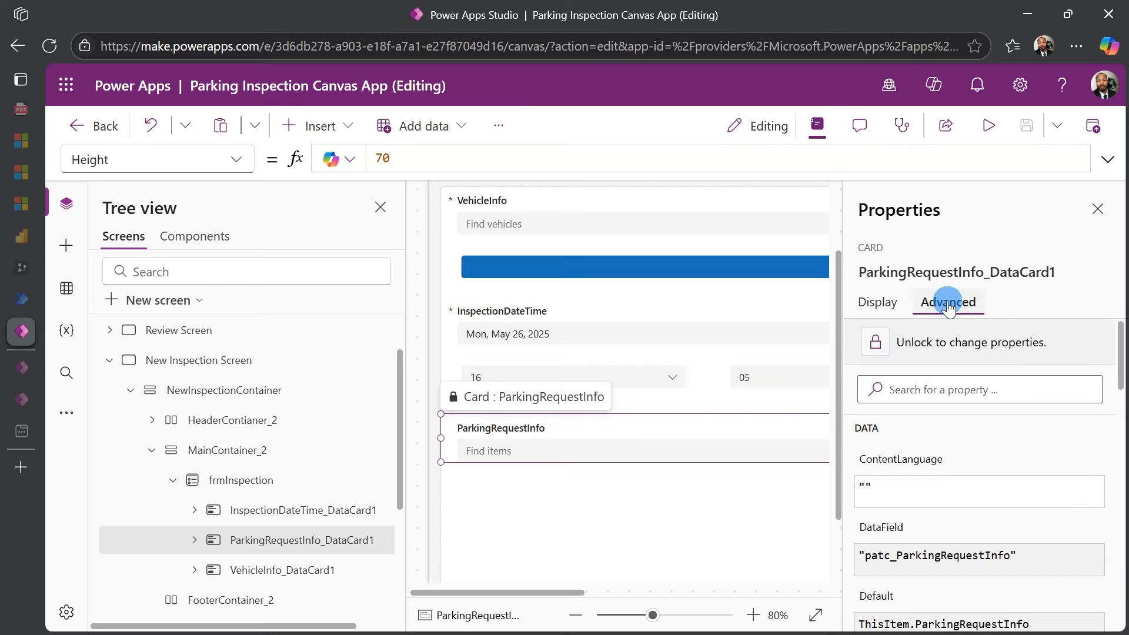
pyautogui.click(937, 344)
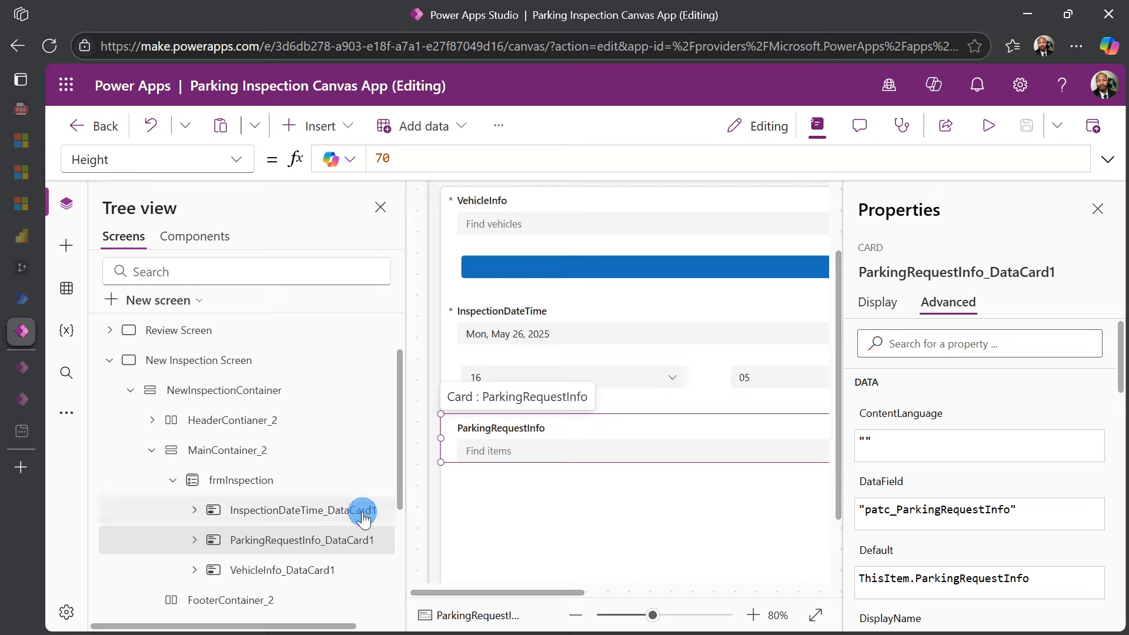
# Rename the ParkingRequestInfo card's combo box DataCardValue7 as cmbParkingRequest.
pyautogui.click(198, 541)
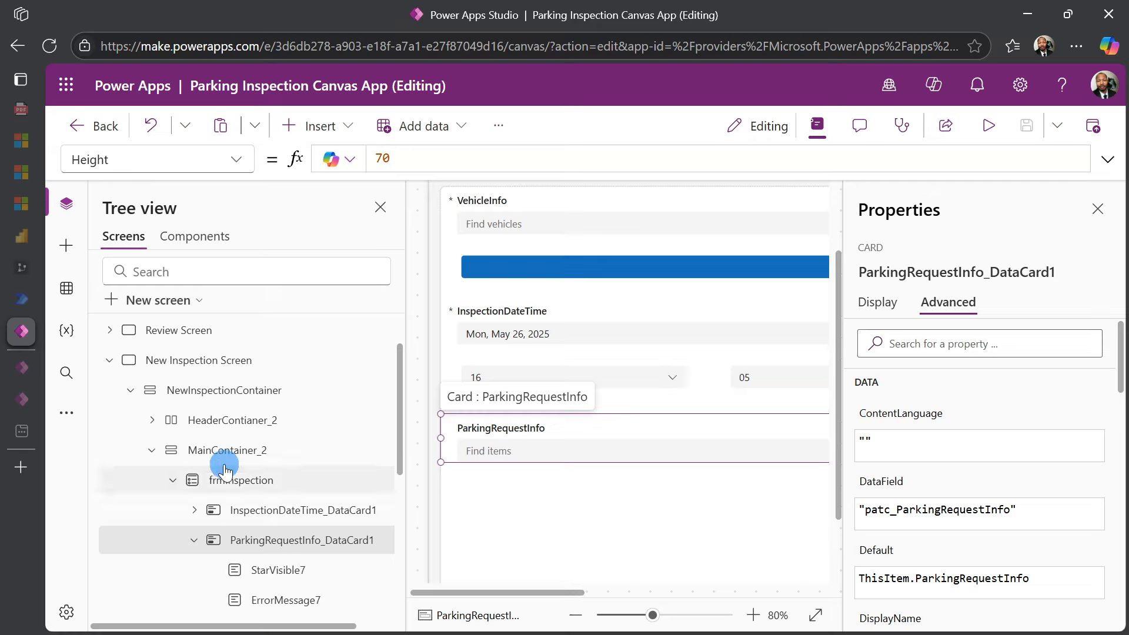
pyautogui.scroll(-3, 229, 447)
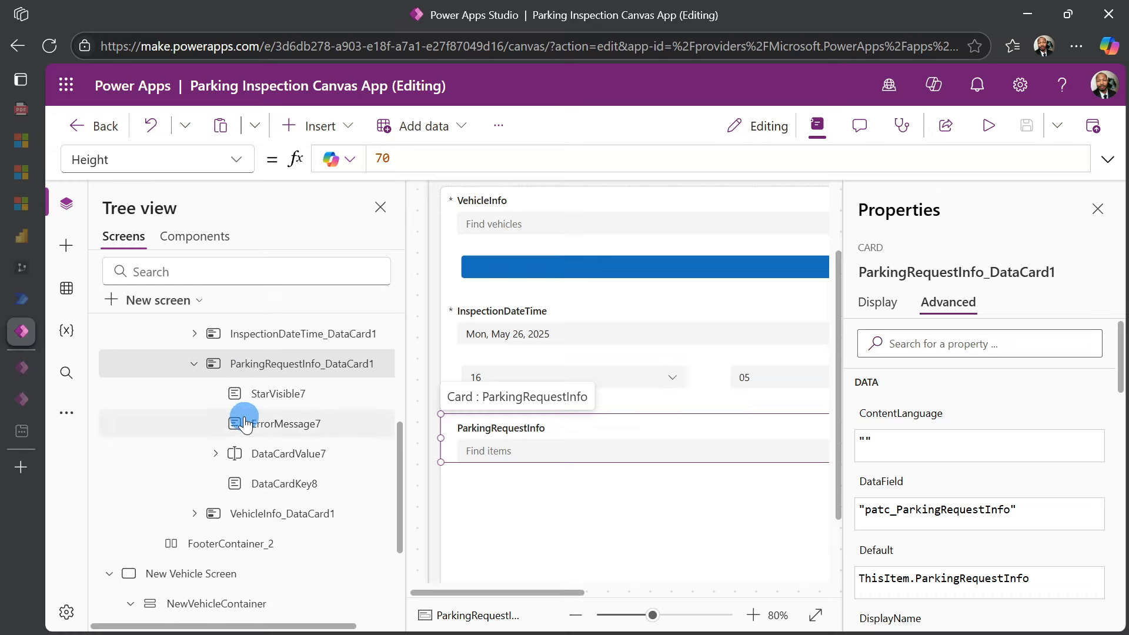
pyautogui.scroll(-2, 245, 424)
pyautogui.click(235, 363)
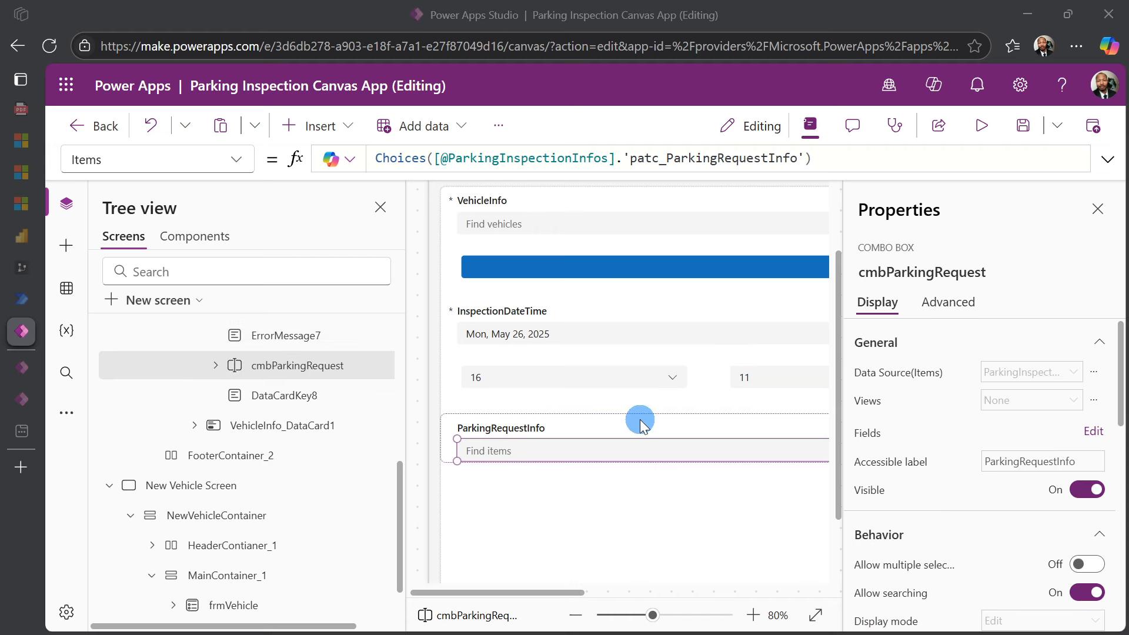
pyautogui.scroll(2, 283, 365)
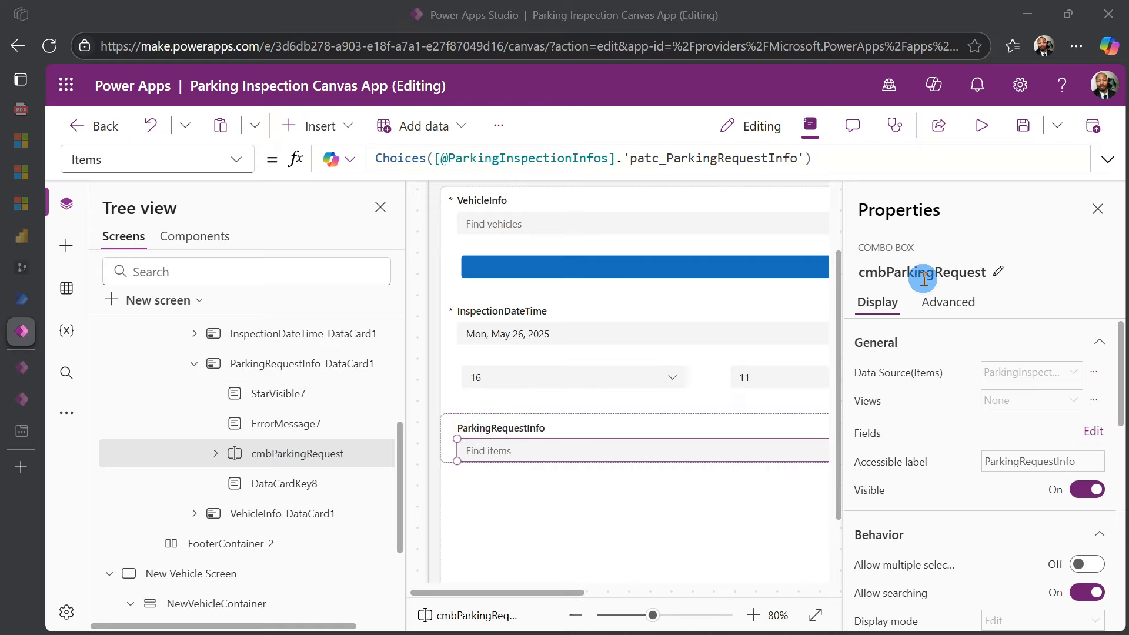
# Set cmbParkingRequest's Items to Filter('ParkingRequestInfos', 'ParkingRequestInfos (Views)'.'Active ParkingRequestInfos Today', VehicleInfo.VehicleInfo = cmbVehicle.Selected.VehicleInfo).
pyautogui.click(1107, 159)
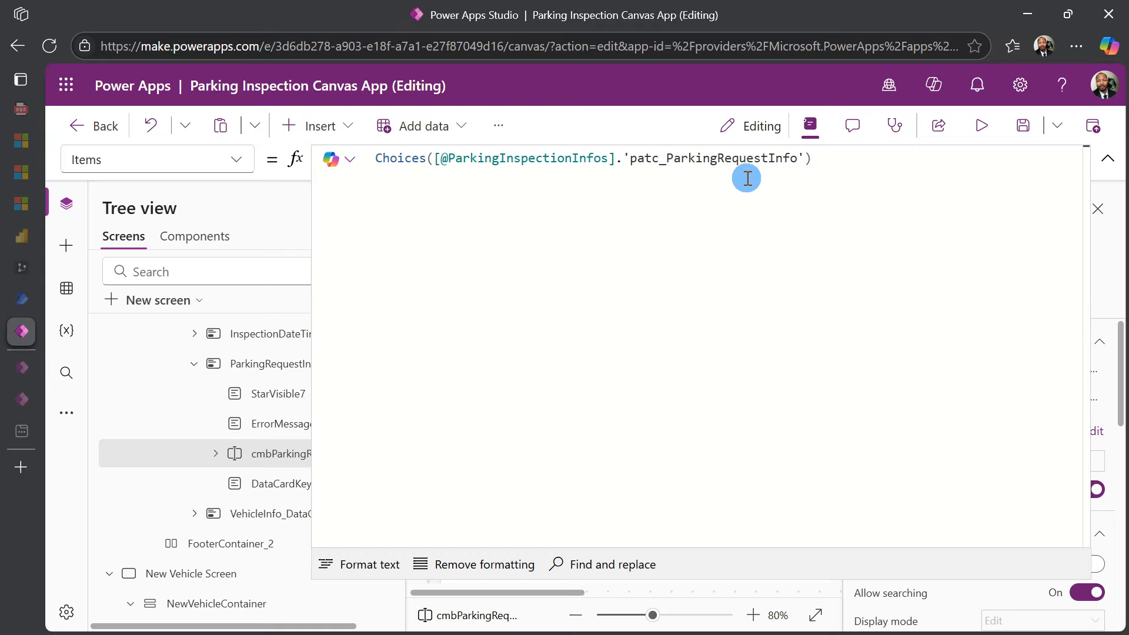
pyautogui.click(845, 167)
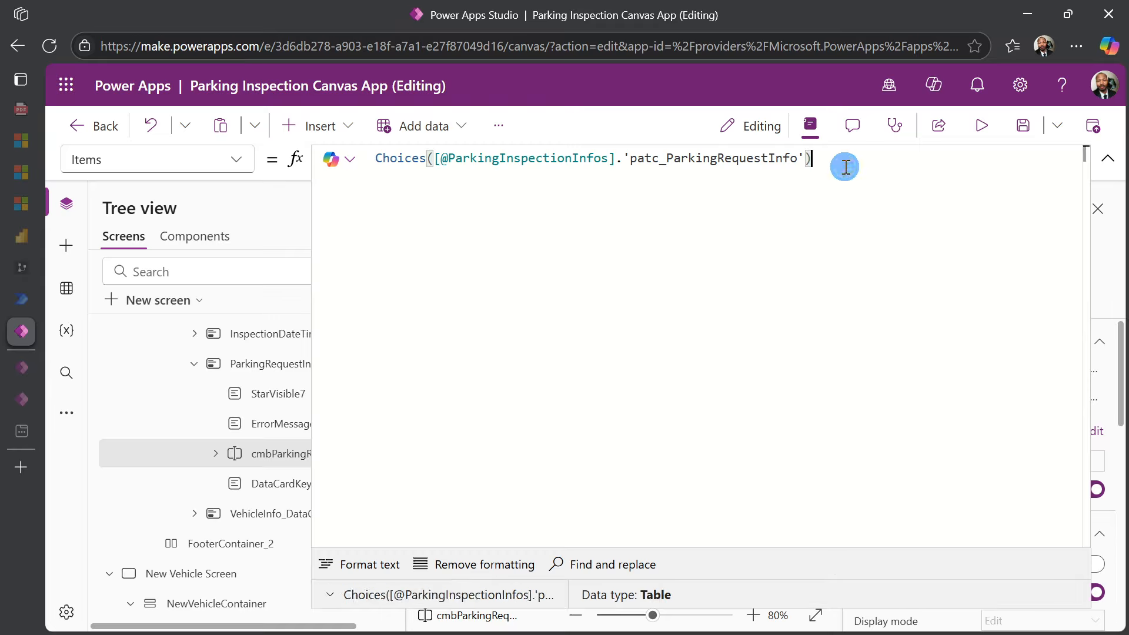
pyautogui.hotkey('ctrl', 'a')
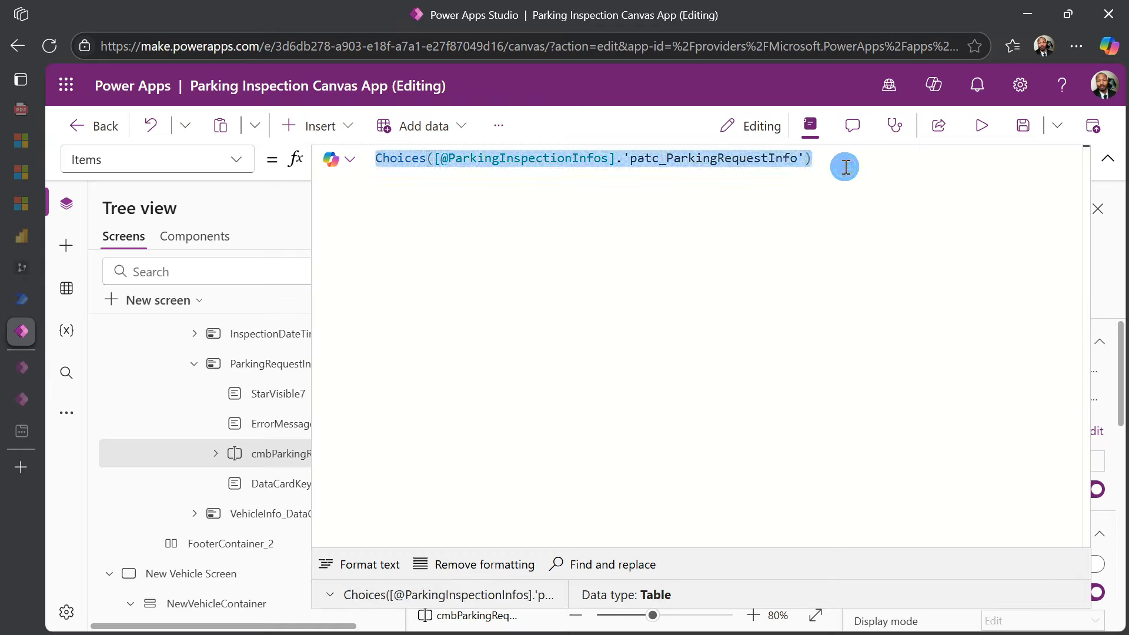
pyautogui.write("Filter(     'ParkingRequestInfos',     'ParkingRequestInfos (Views)'.'Active ParkingRequestInfos Today',     VehicleInfo.VehicleInfo = cmbVehicle.Selected.VehicleInfo )")
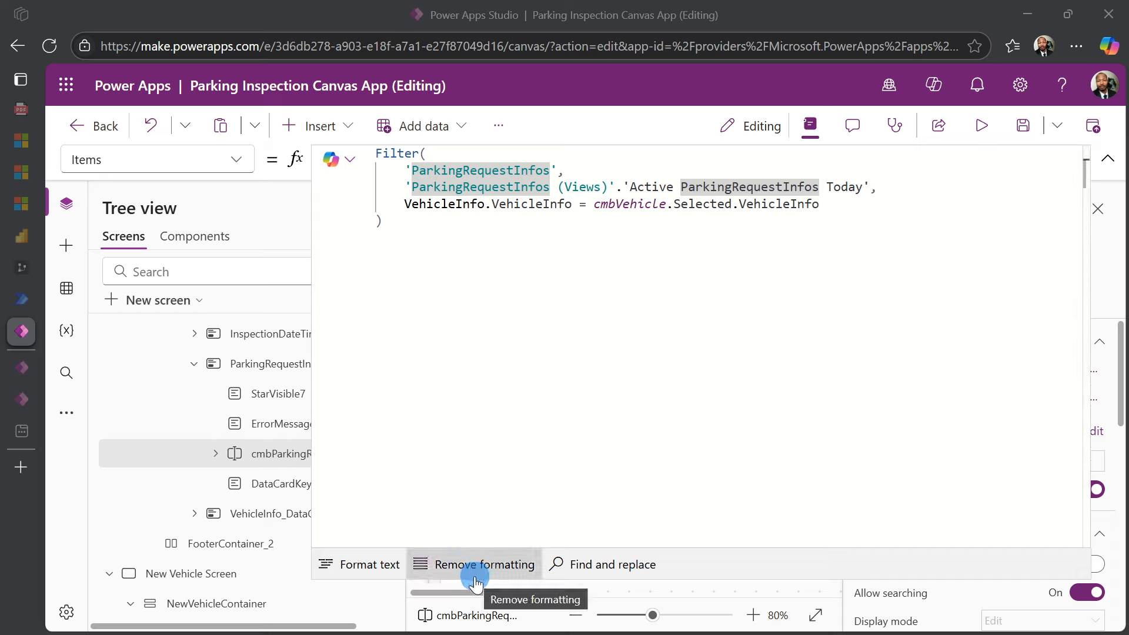
pyautogui.moveTo(738, 579); pyautogui.dragTo(721, 378)
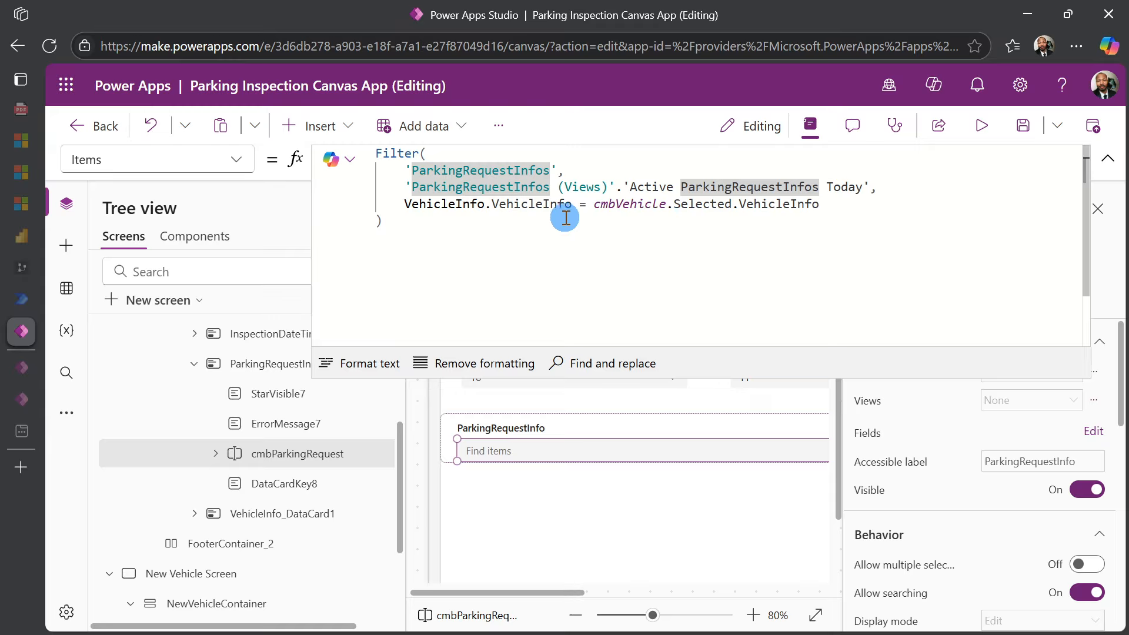
pyautogui.click(1108, 158)
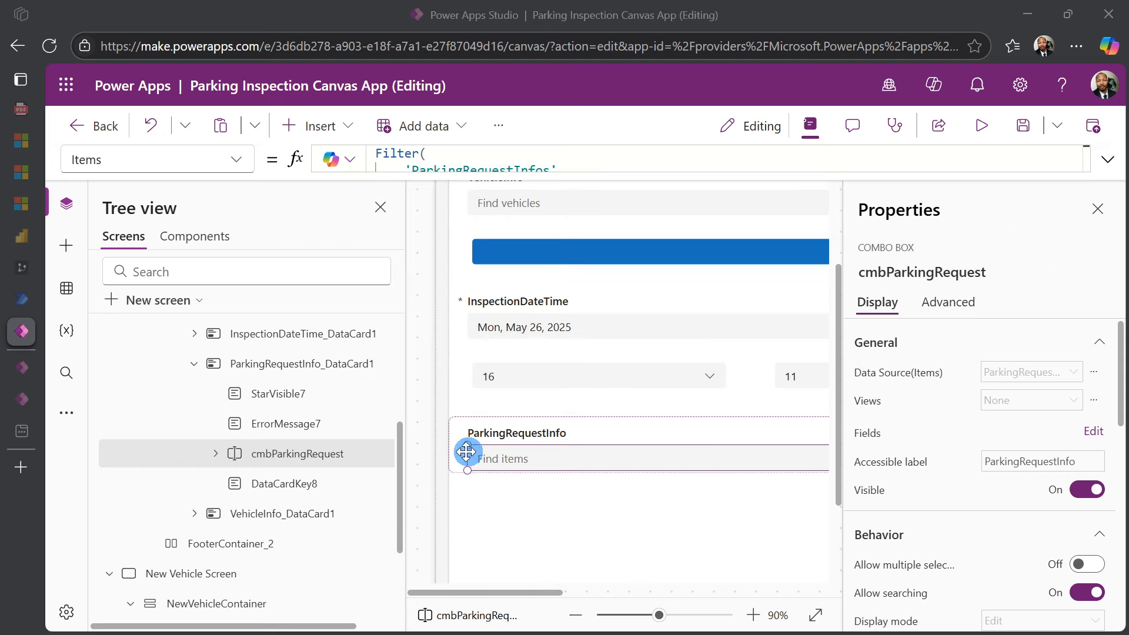
# Set cmbParkingRequest's DefaultSelectedItems to an If formula: varNewRequest when not blank, the selected vehicle's first Active ParkingRequestInfos Today in FormMode.New, otherwise Parent.Default.
pyautogui.click(234, 162)
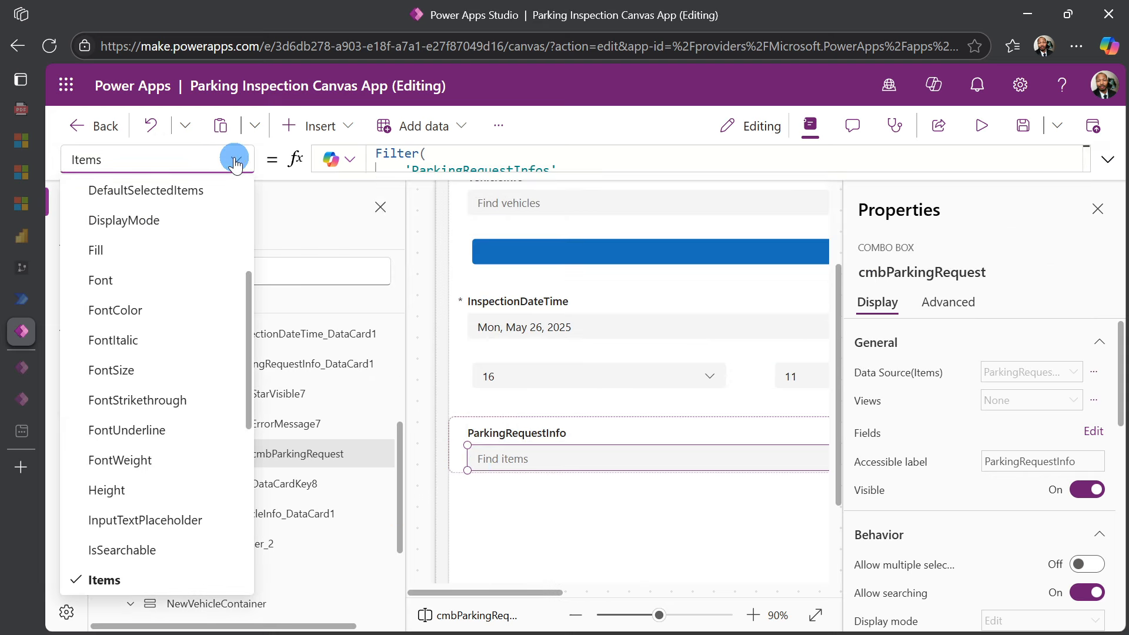
pyautogui.click(206, 191)
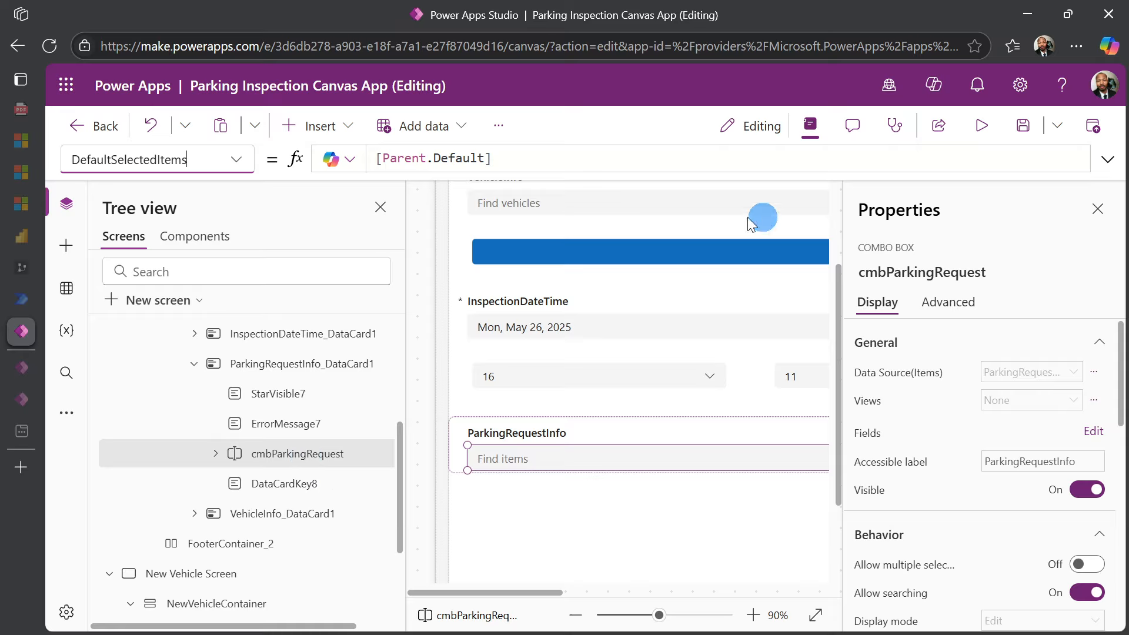
pyautogui.click(1108, 162)
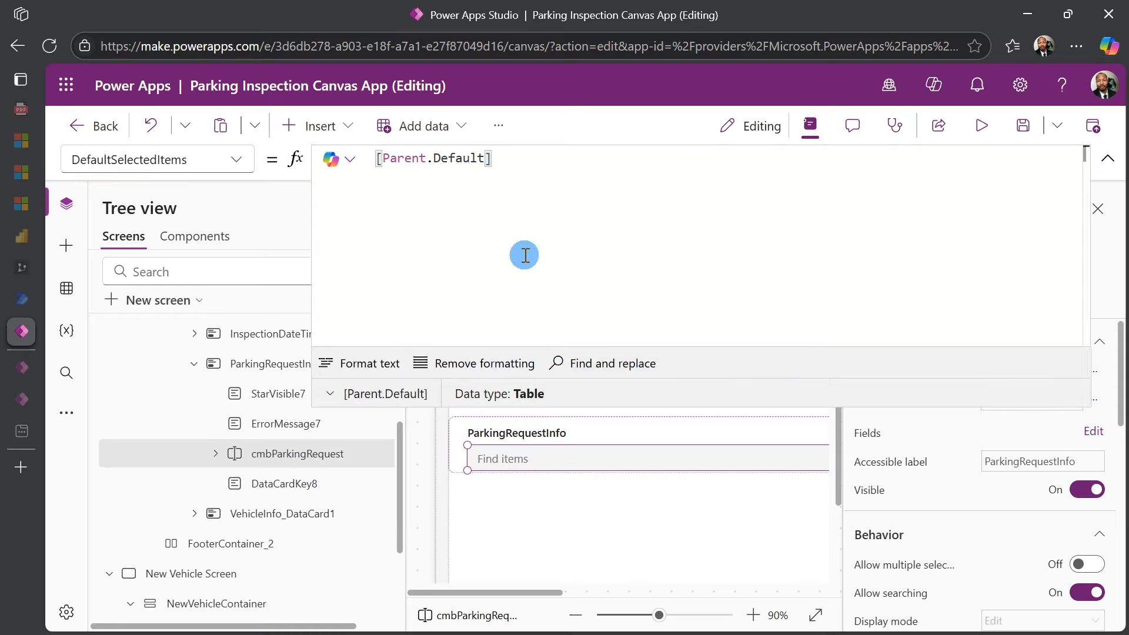
pyautogui.hotkey('ctrl', 'a')
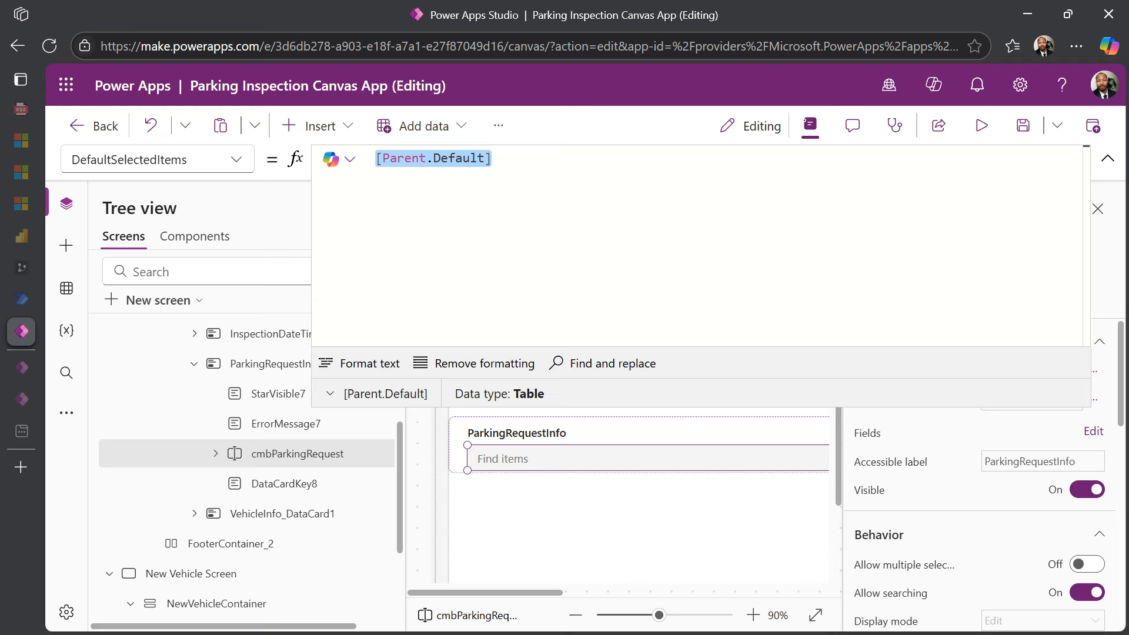
pyautogui.hotkey('ctrl', 'v')
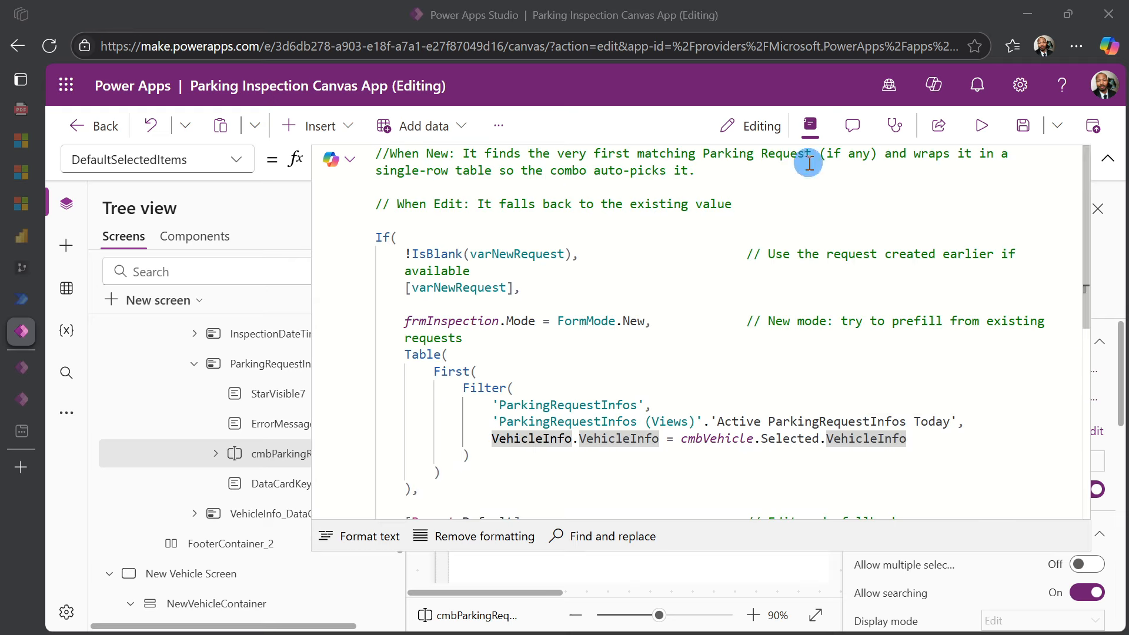
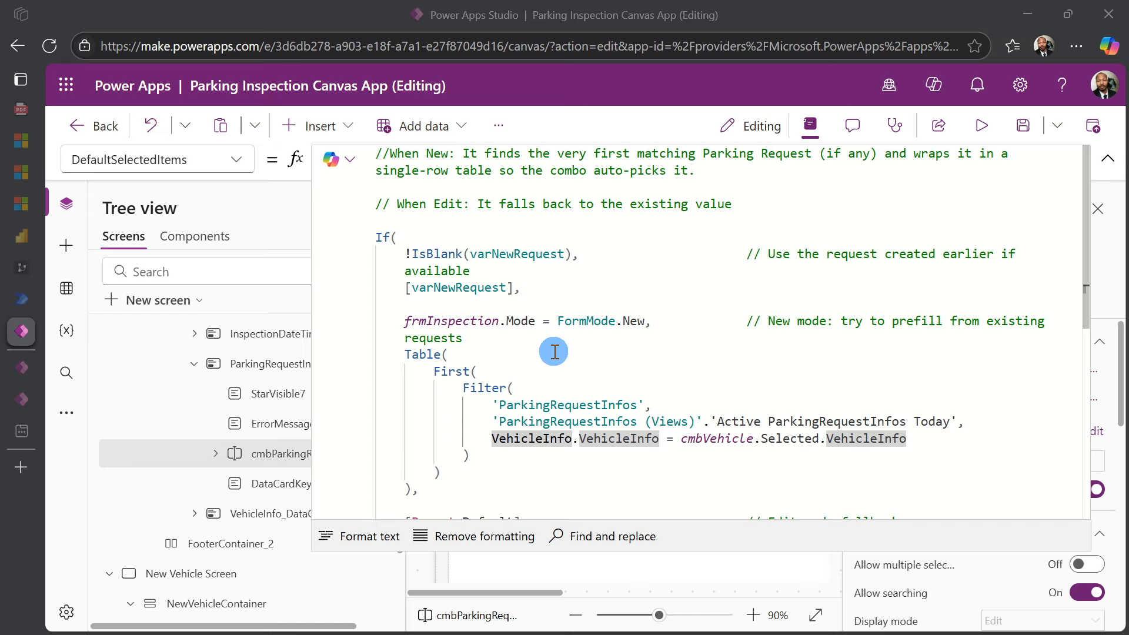
pyautogui.scroll(-1, 554, 352)
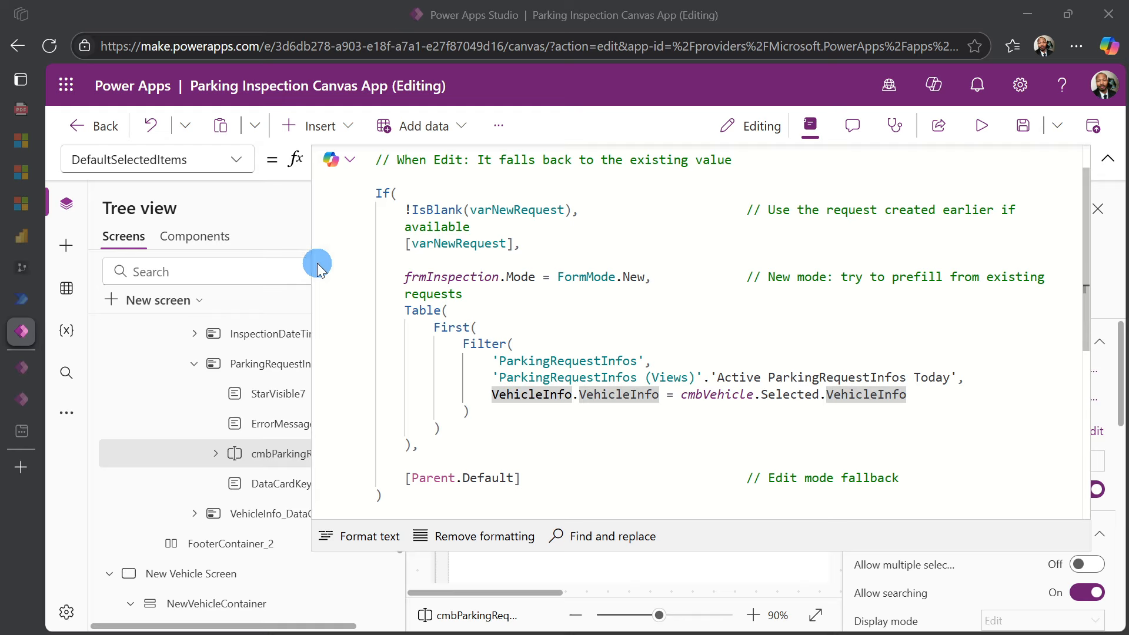
pyautogui.click(1108, 158)
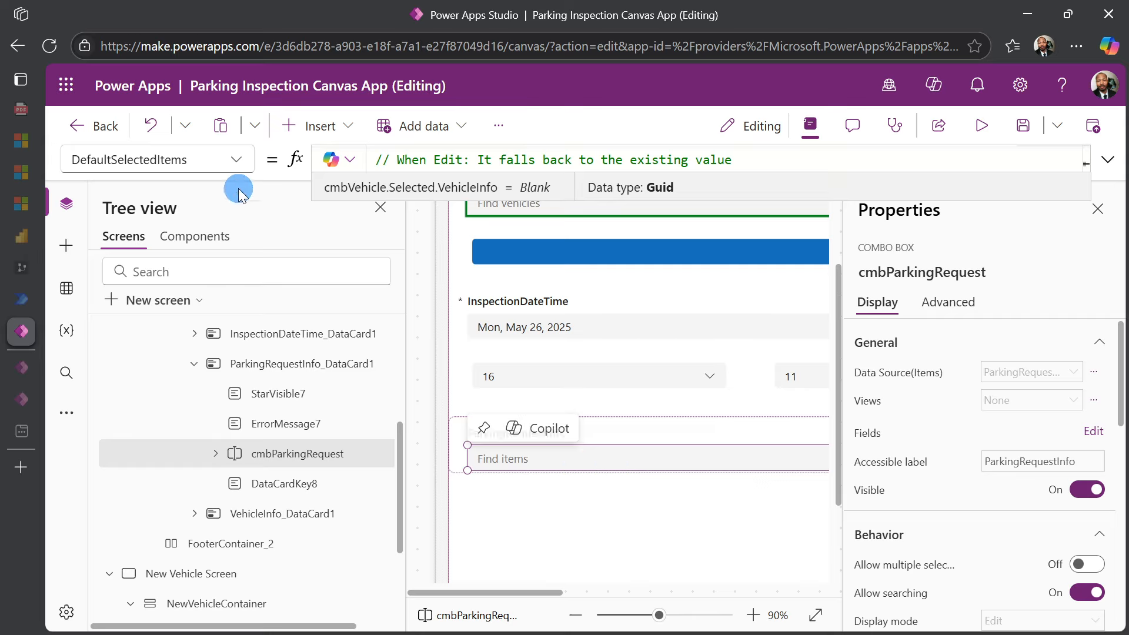
# Set cmbParkingRequest's InputTextPlaceholder to "Request ID's" and select the ParkingRequestInfo card.
pyautogui.click(235, 158)
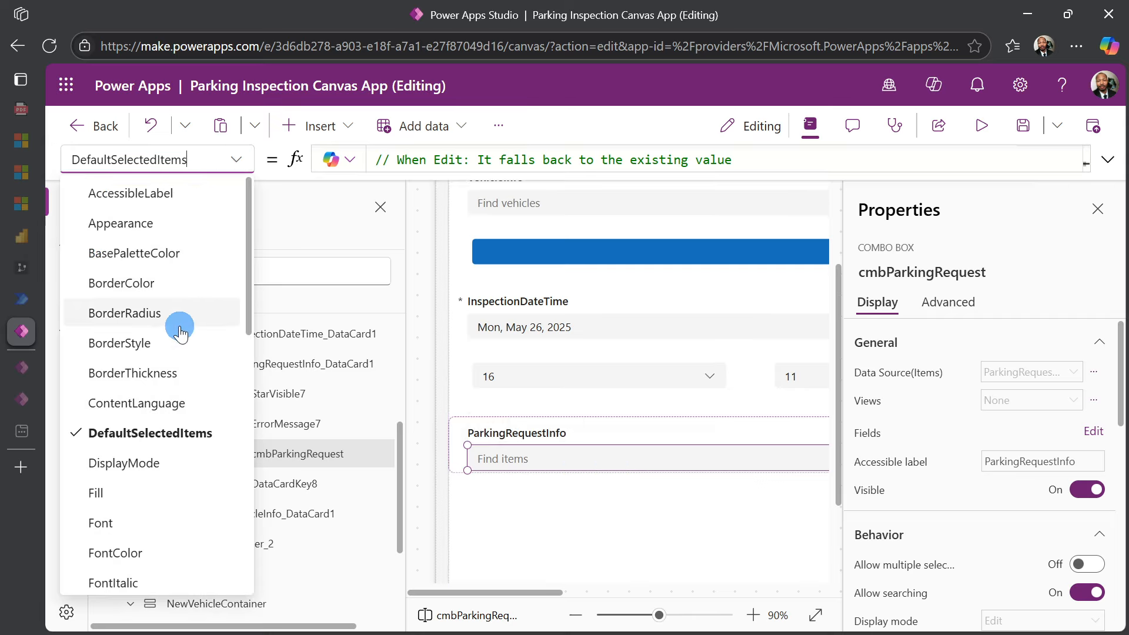
pyautogui.scroll(-5, 179, 333)
pyautogui.click(158, 405)
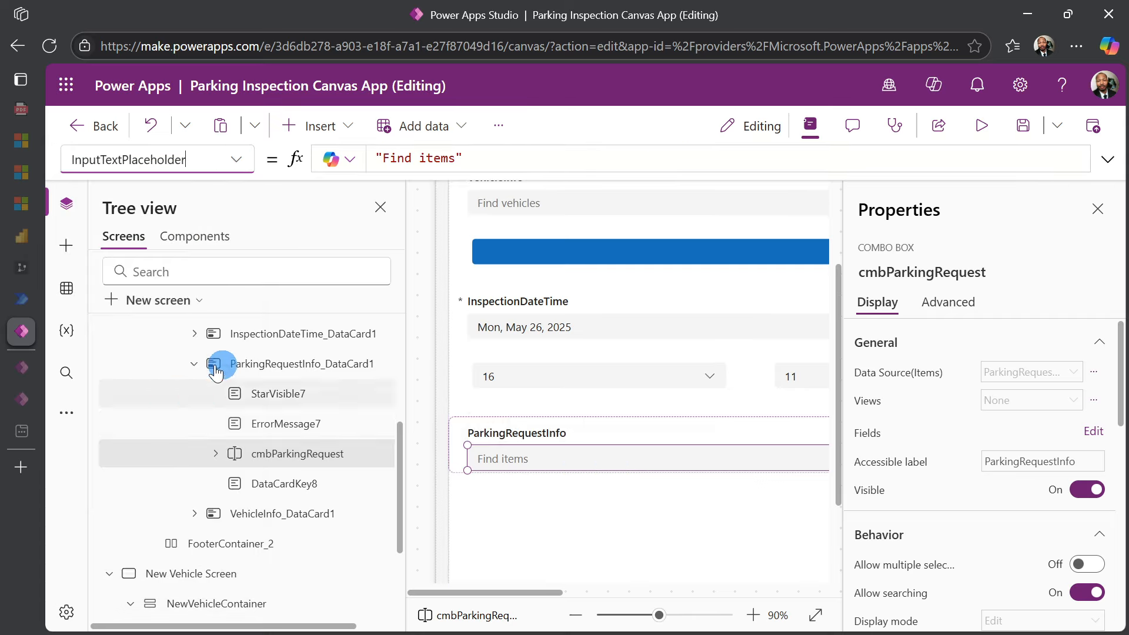
pyautogui.doubleClick(429, 158)
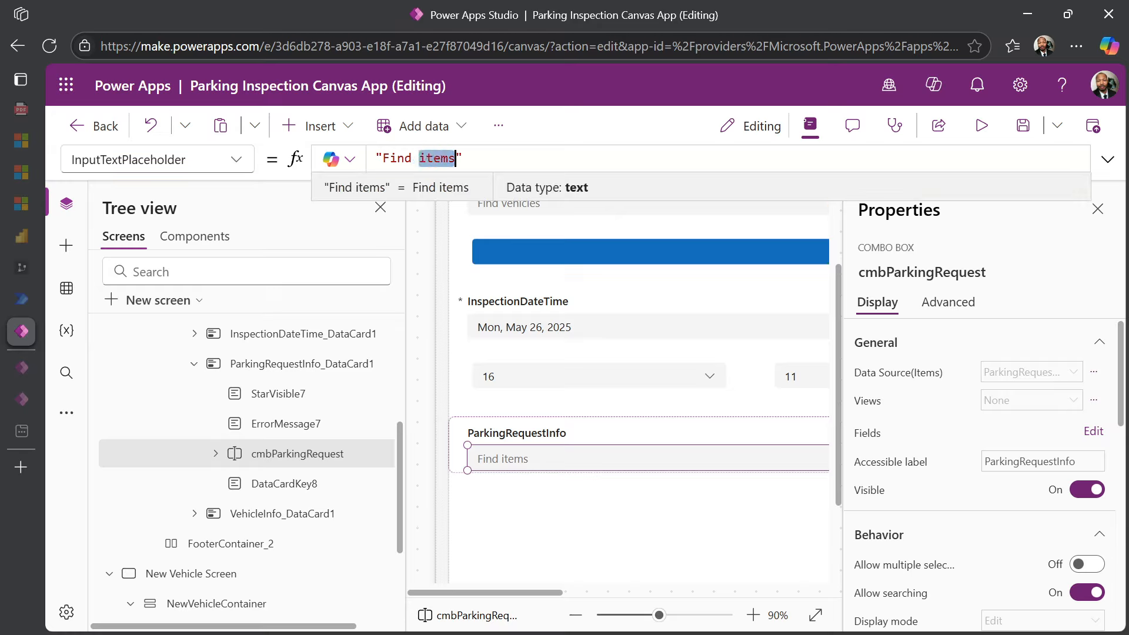
pyautogui.press('BackSpace')
pyautogui.press('BackSpace')
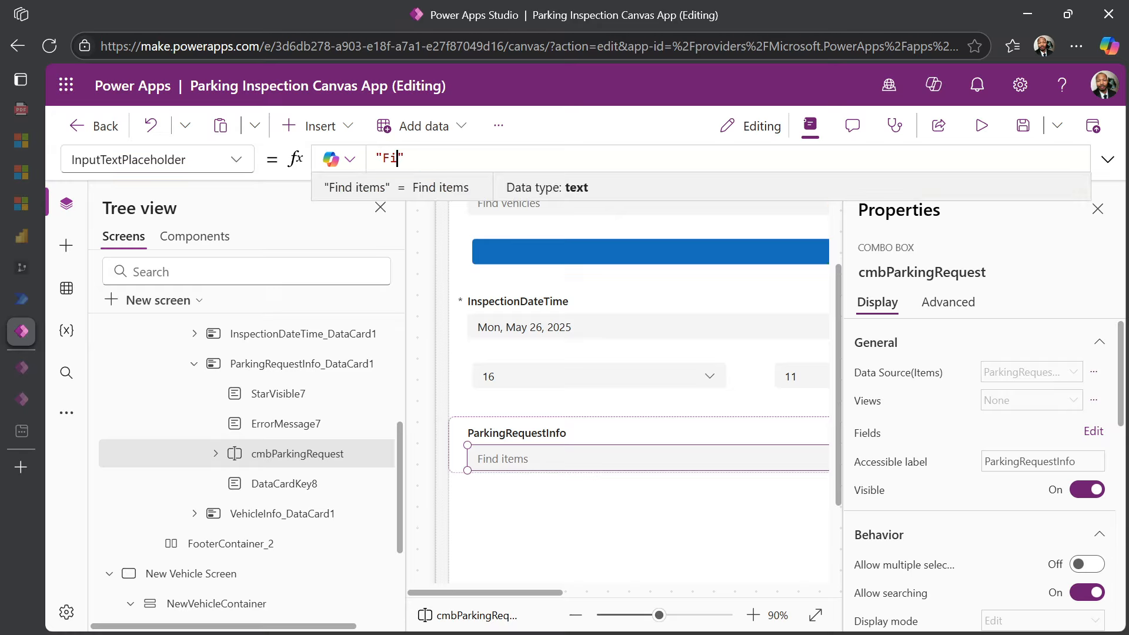
pyautogui.press('BackSpace')
pyautogui.press('BackSpace')
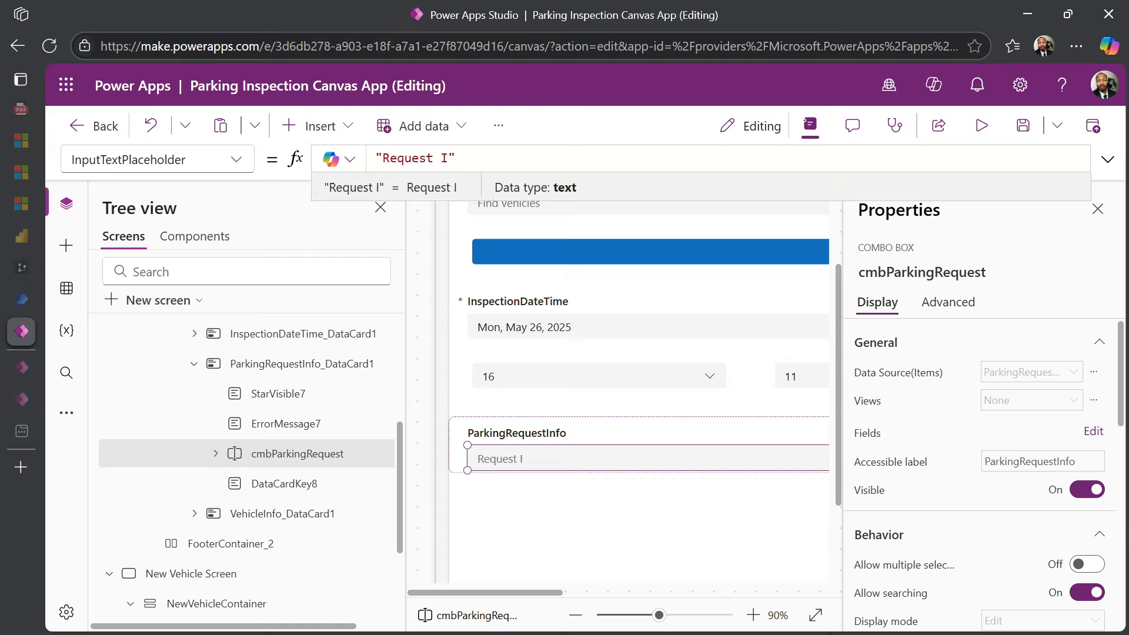
pyautogui.write('s')
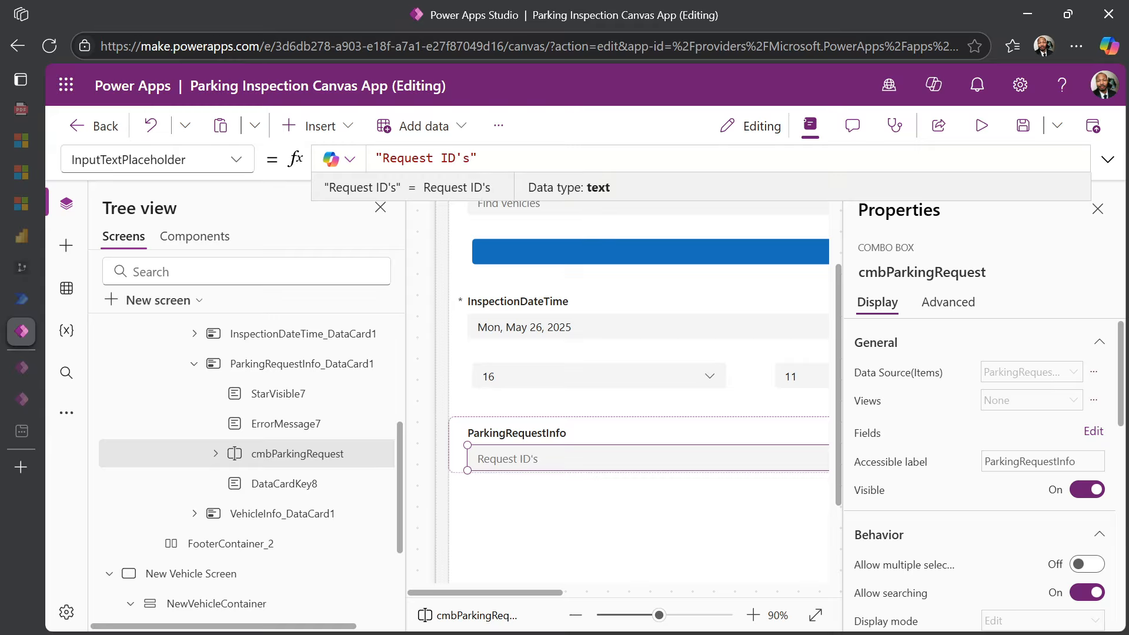
pyautogui.click(451, 440)
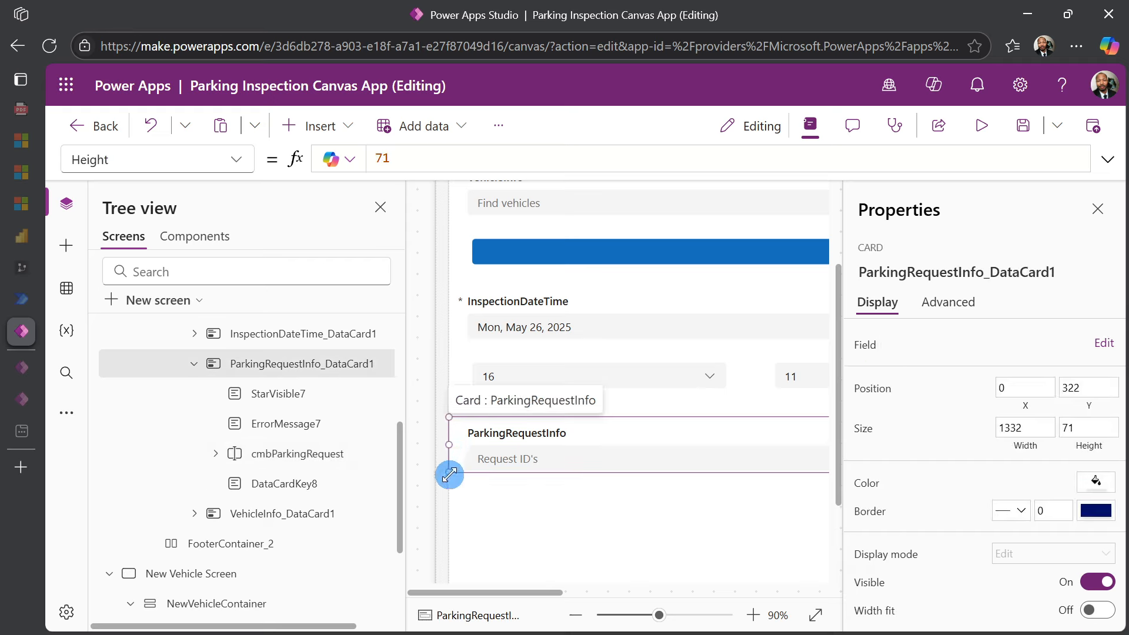
# Enlarge the ParkingRequestInfo card to a height of about 146 and insert a text control below its combo box at about X 30, Y 86.
pyautogui.moveTo(450, 475); pyautogui.dragTo(457, 528)
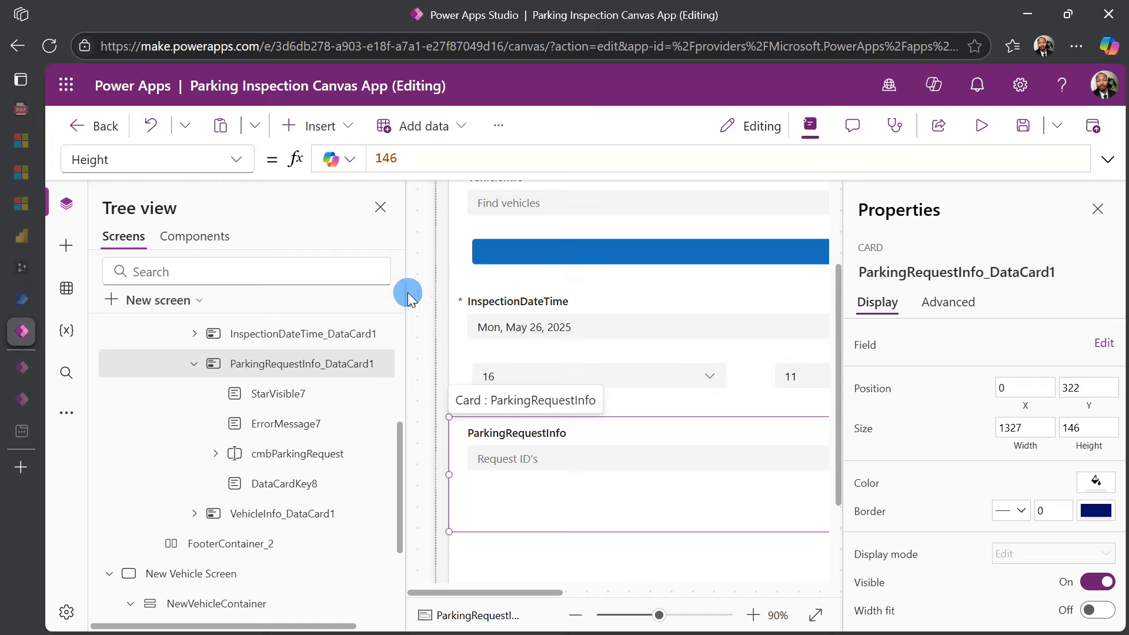
pyautogui.click(312, 128)
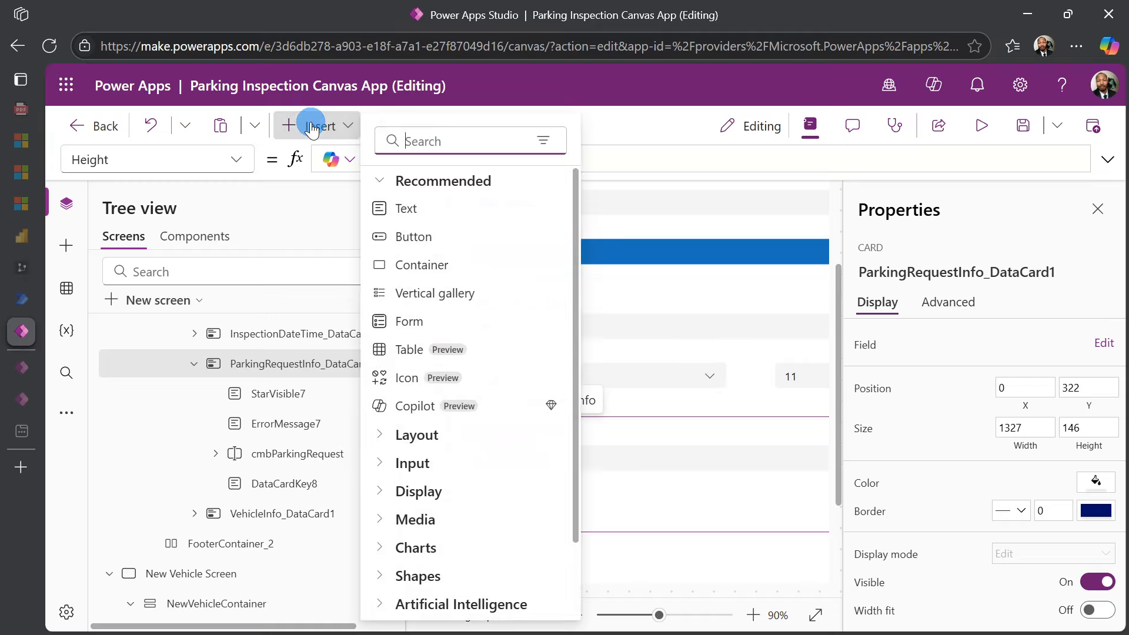
pyautogui.click(412, 209)
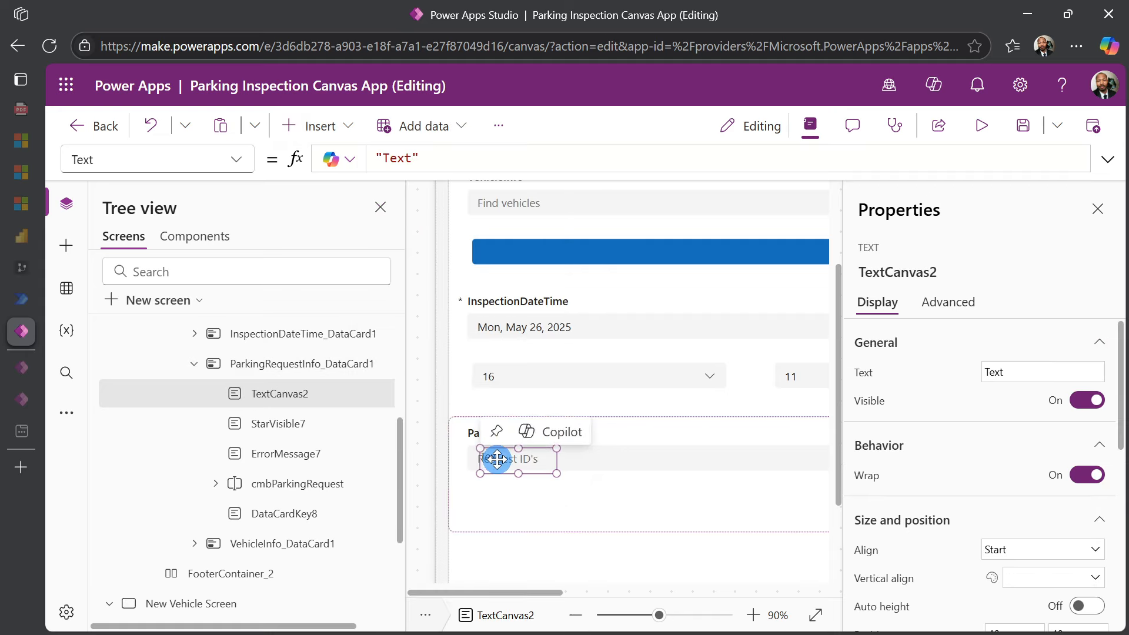
pyautogui.moveTo(497, 458); pyautogui.dragTo(492, 497)
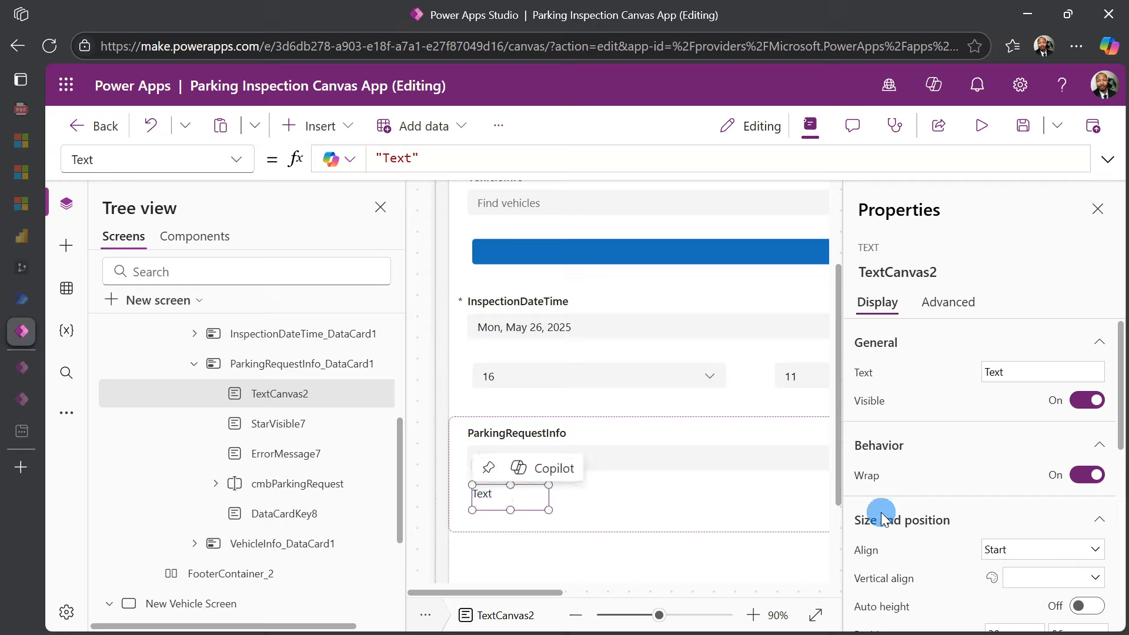
# Set the new text control's width to 150 and place a duplicate beside it at about X 245, Y 86.
pyautogui.scroll(-1, 940, 474)
pyautogui.scroll(-3, 940, 474)
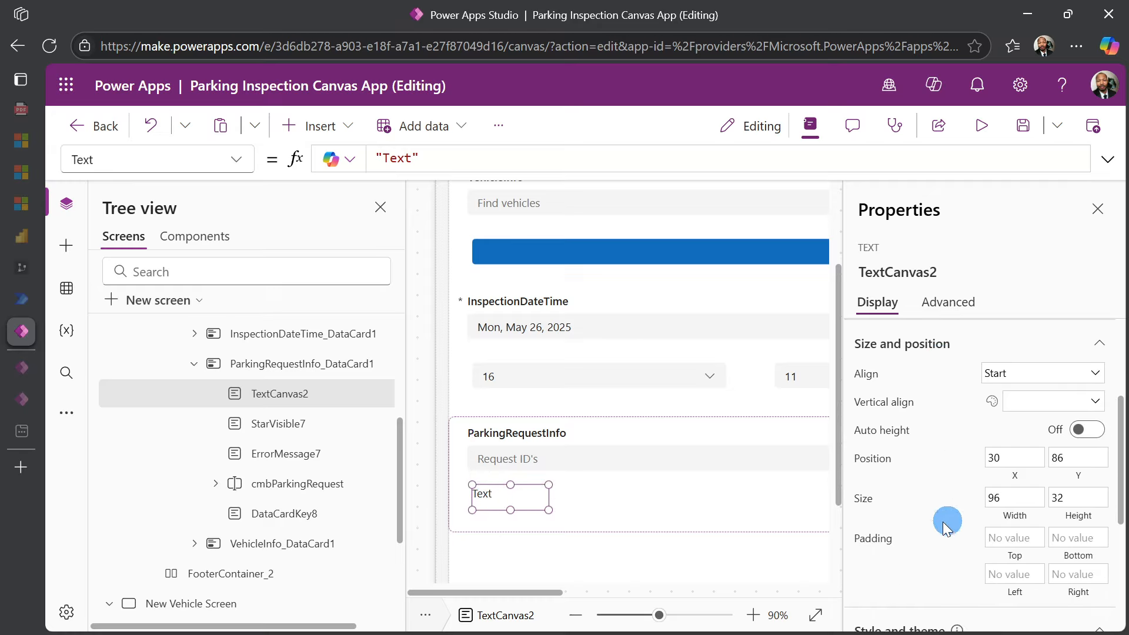
pyautogui.click(1005, 504)
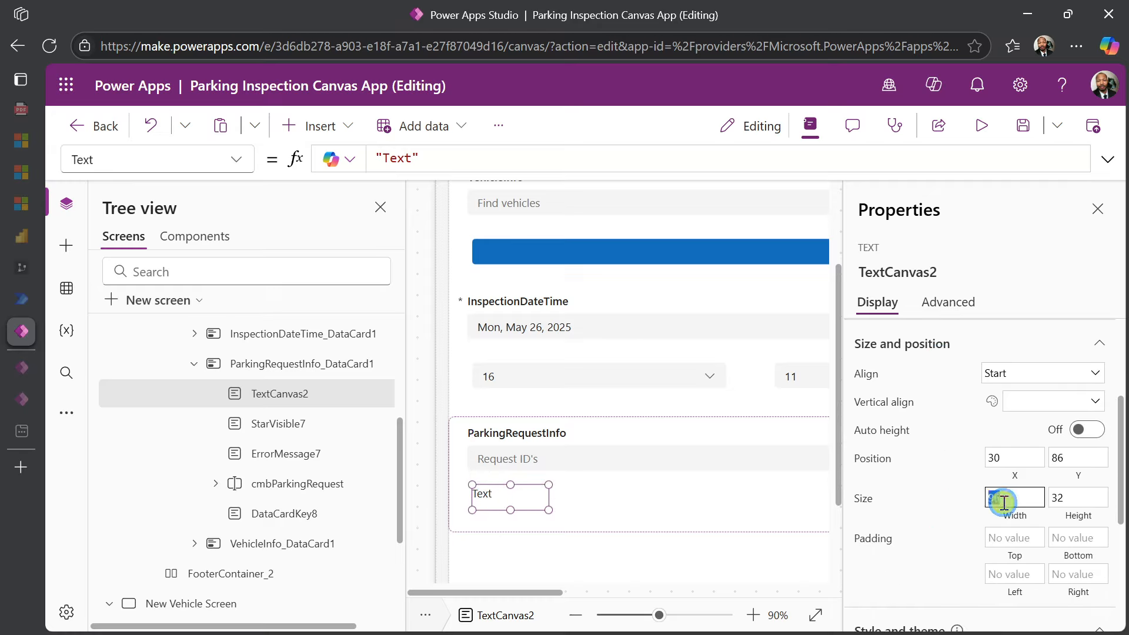
pyautogui.write('1')
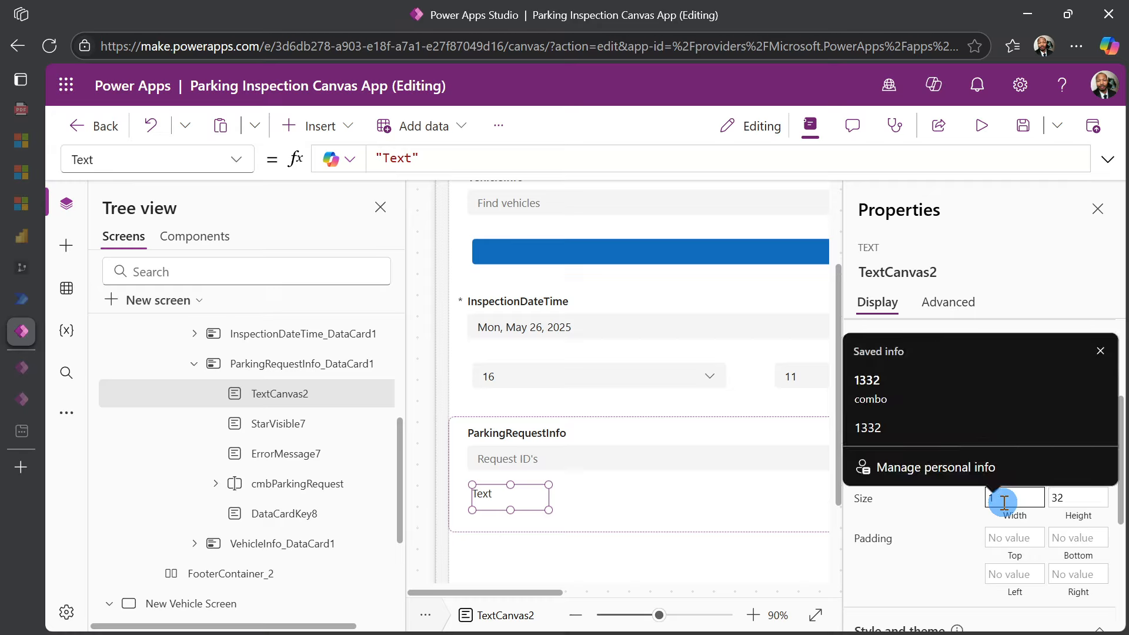
pyautogui.write('50')
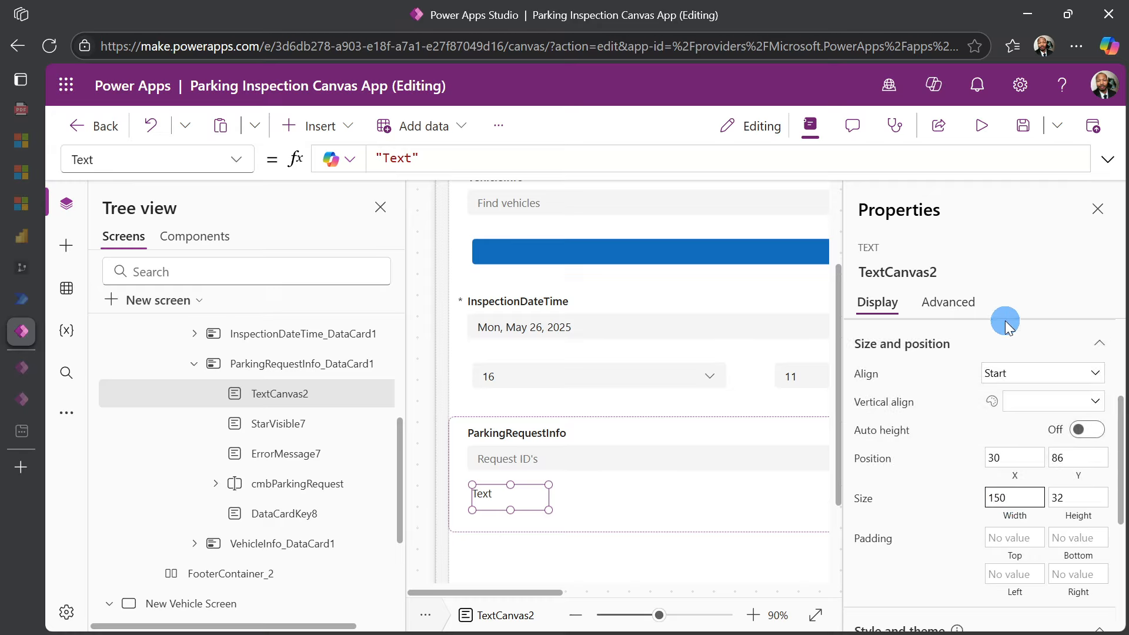
pyautogui.click(1022, 281)
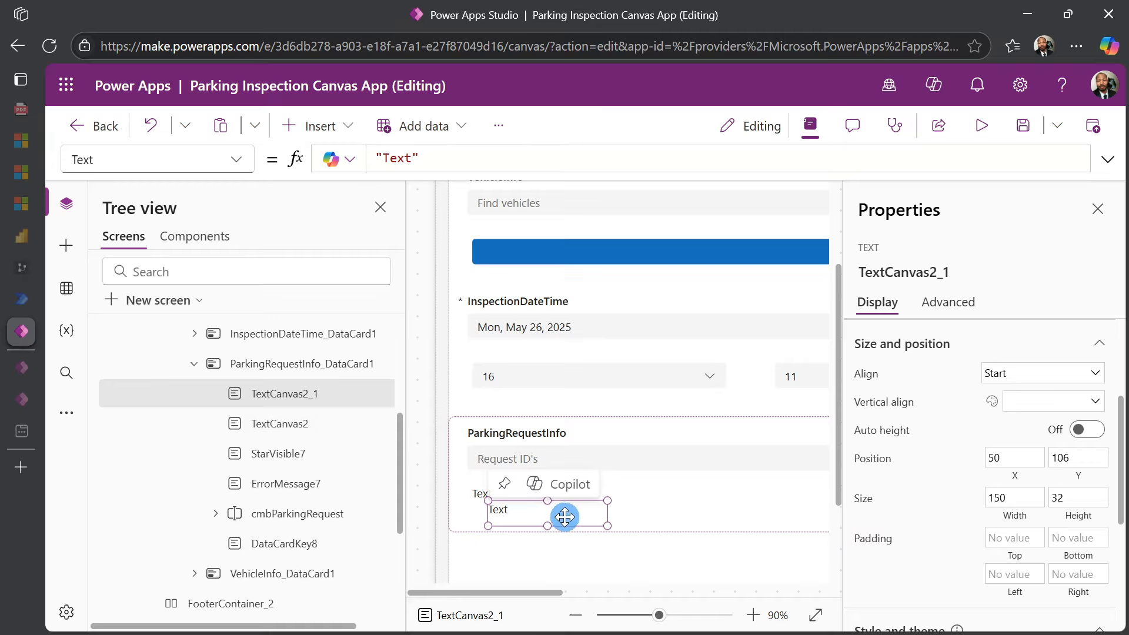
pyautogui.moveTo(560, 514); pyautogui.dragTo(713, 499)
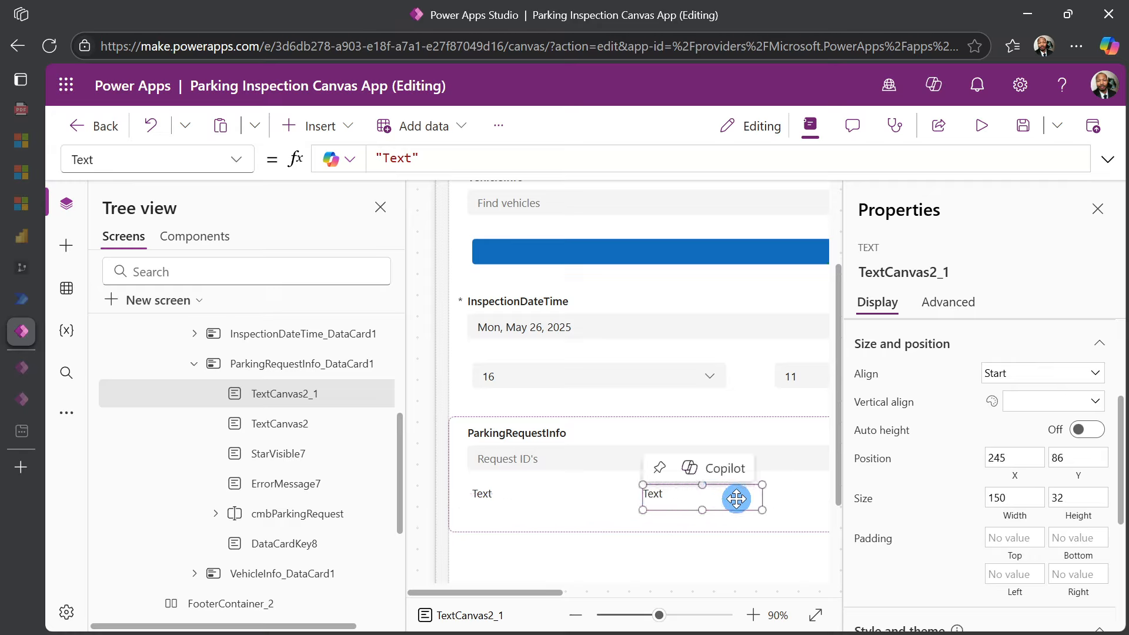
# Set the first text control's Text to cmbParkingRequest.Selected.VehicleInfo.VehicleName and align it with the combo box at X 24.
pyautogui.click(532, 497)
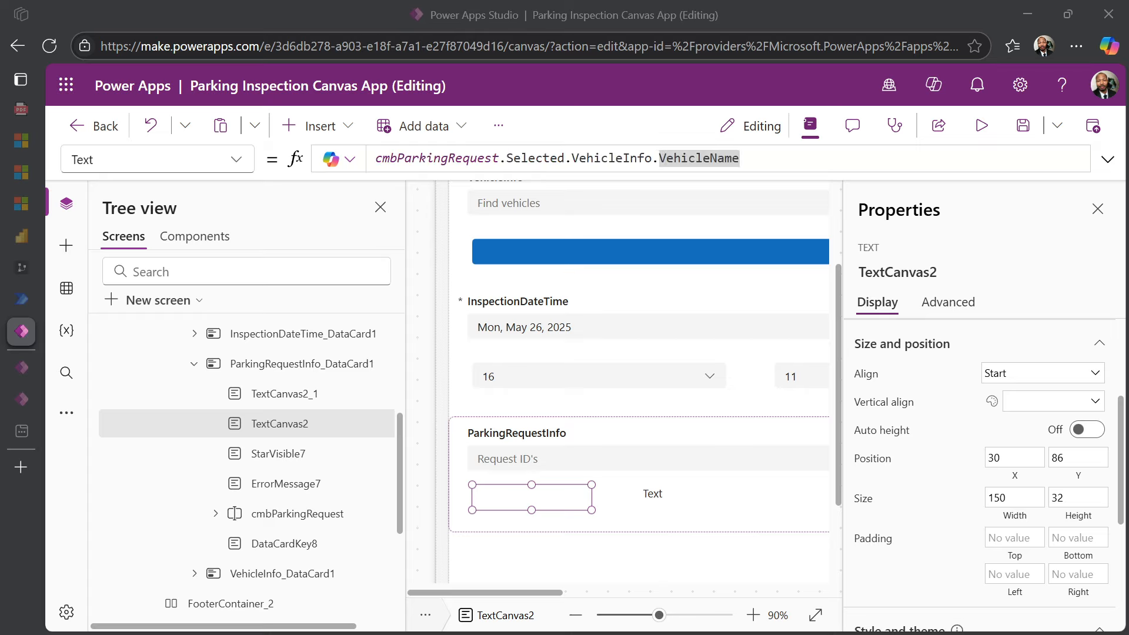
pyautogui.click(753, 160)
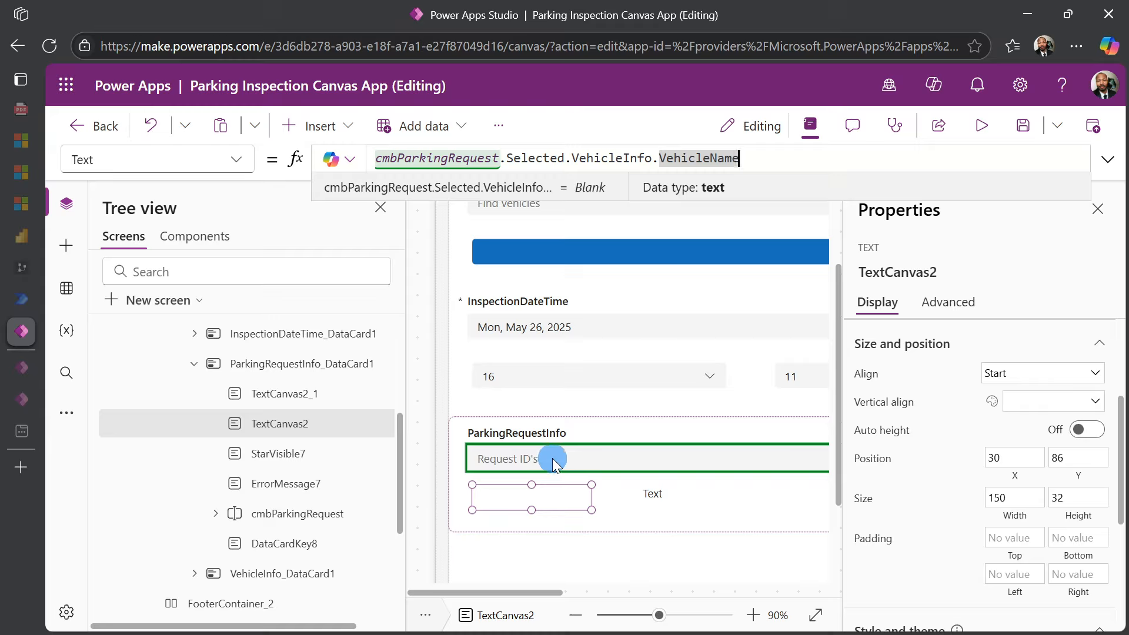
pyautogui.moveTo(529, 499)
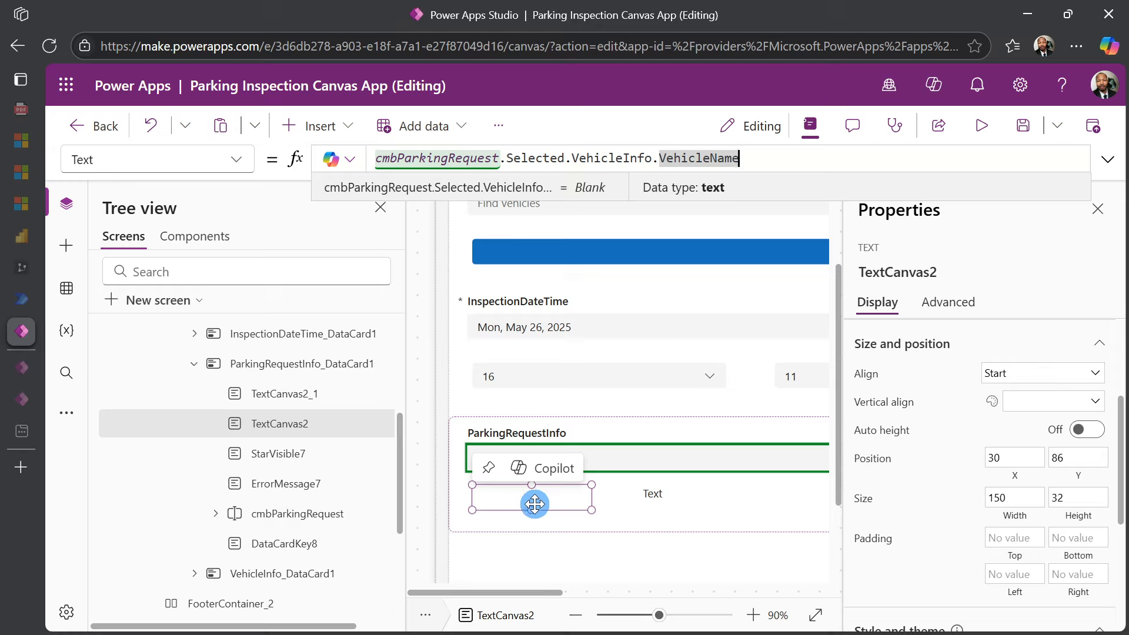
pyautogui.moveTo(514, 497); pyautogui.dragTo(500, 503)
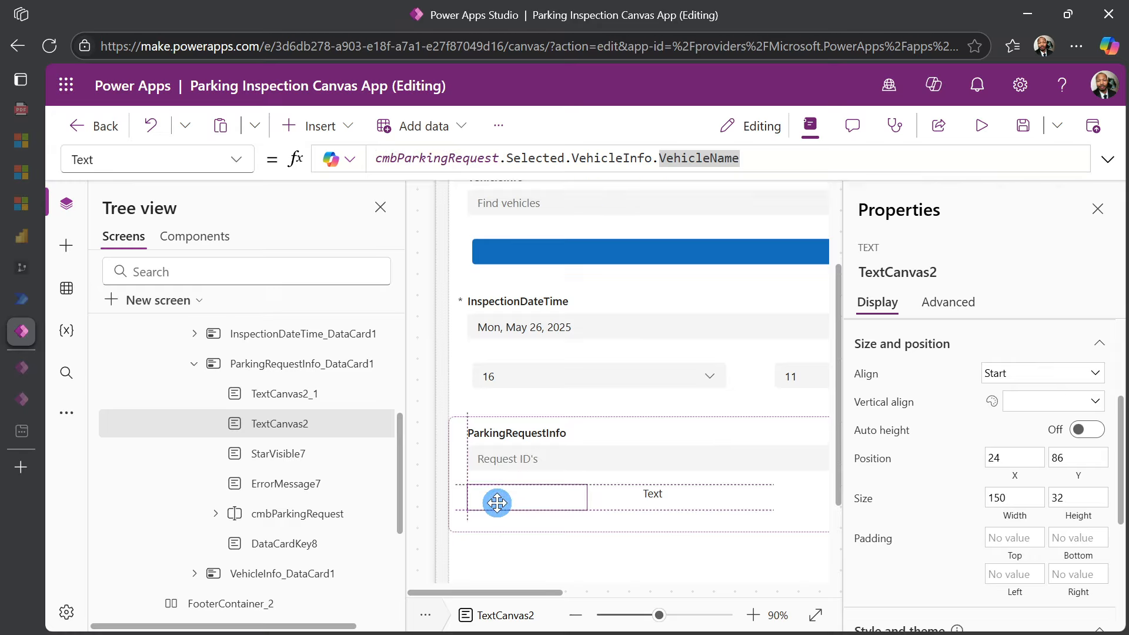
# Set the duplicate text control's Text to Text(cmbParkingRequest.Selected.ParkingRequestDateTime,"dd mmm yyyy hh:mm").
pyautogui.click(657, 496)
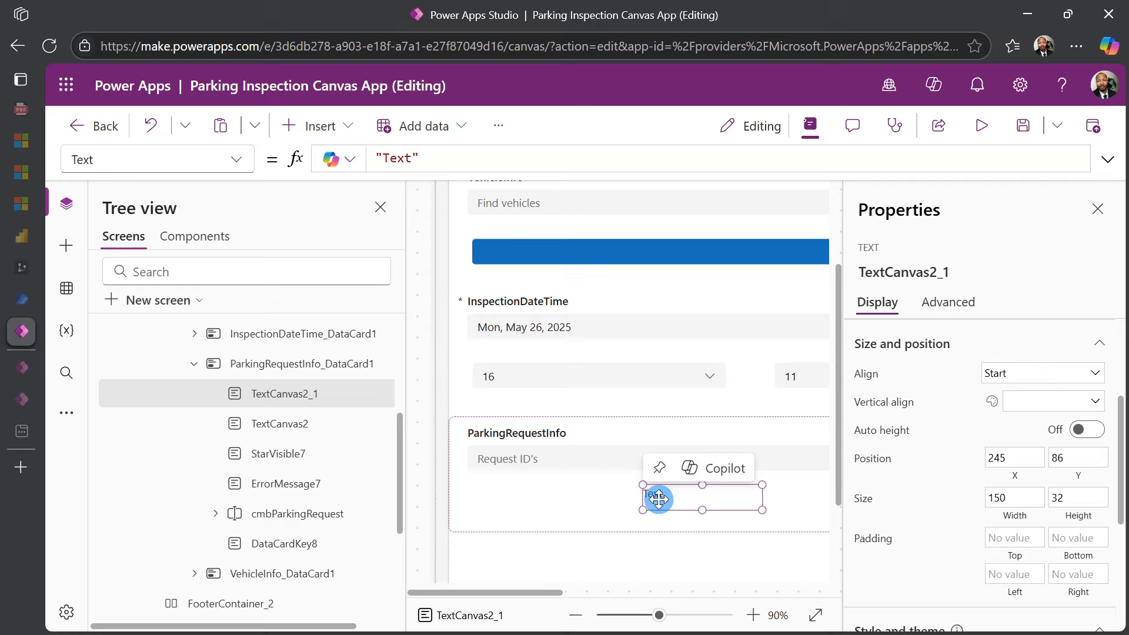
pyautogui.click(464, 160)
pyautogui.hotkey('ctrl', 'a')
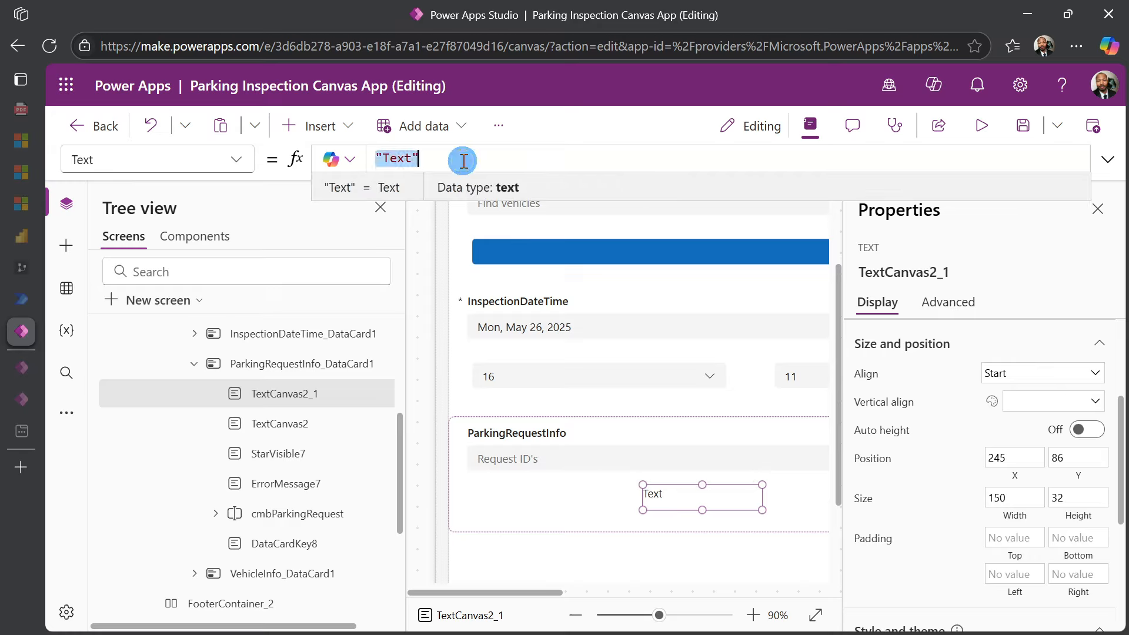
pyautogui.write('Text(cmbParkingRequest.Selected.ParkingRequestDateTime,"dd mmm yyyy hh:mm")')
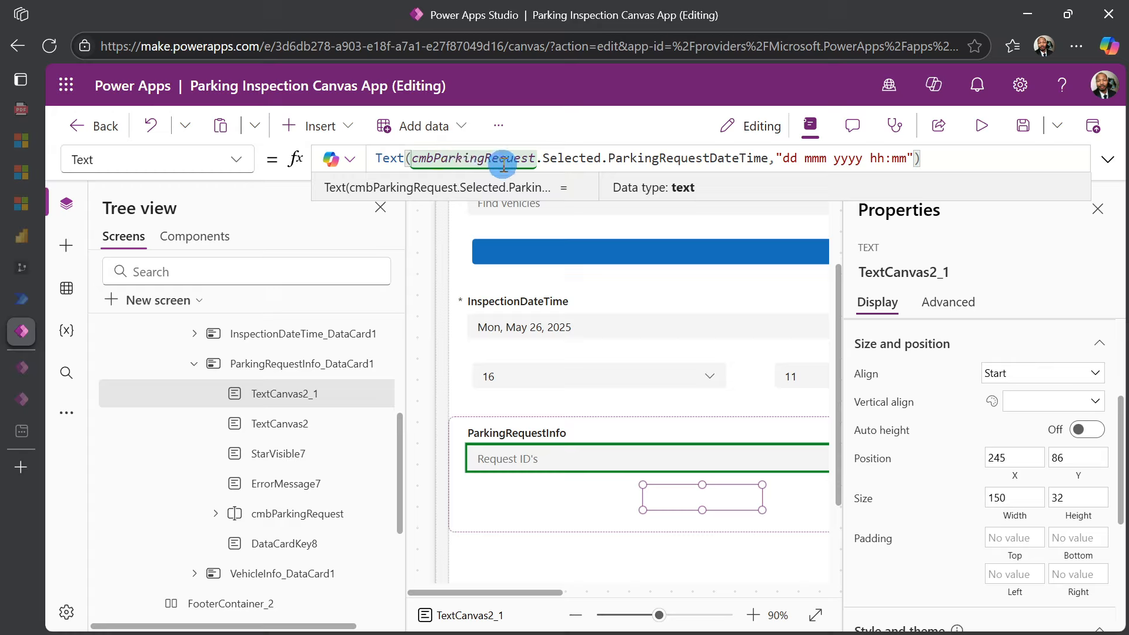
pyautogui.doubleClick(637, 158)
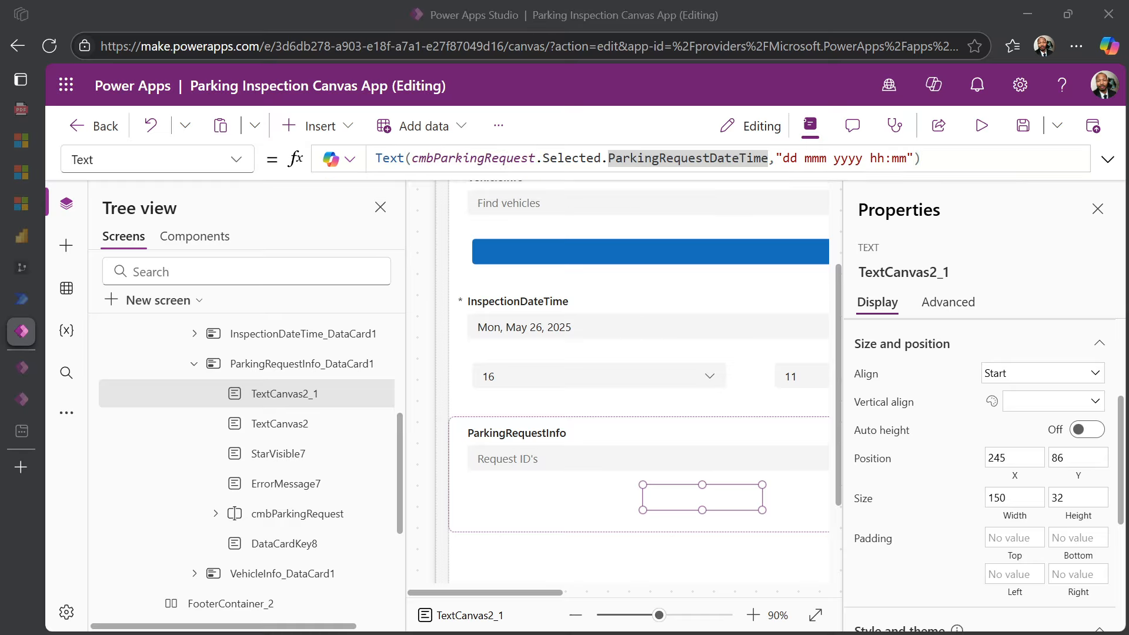
# Set the ParkingRequestInfo card's DisplayMode property to DisplayMode.View.
pyautogui.click(499, 518)
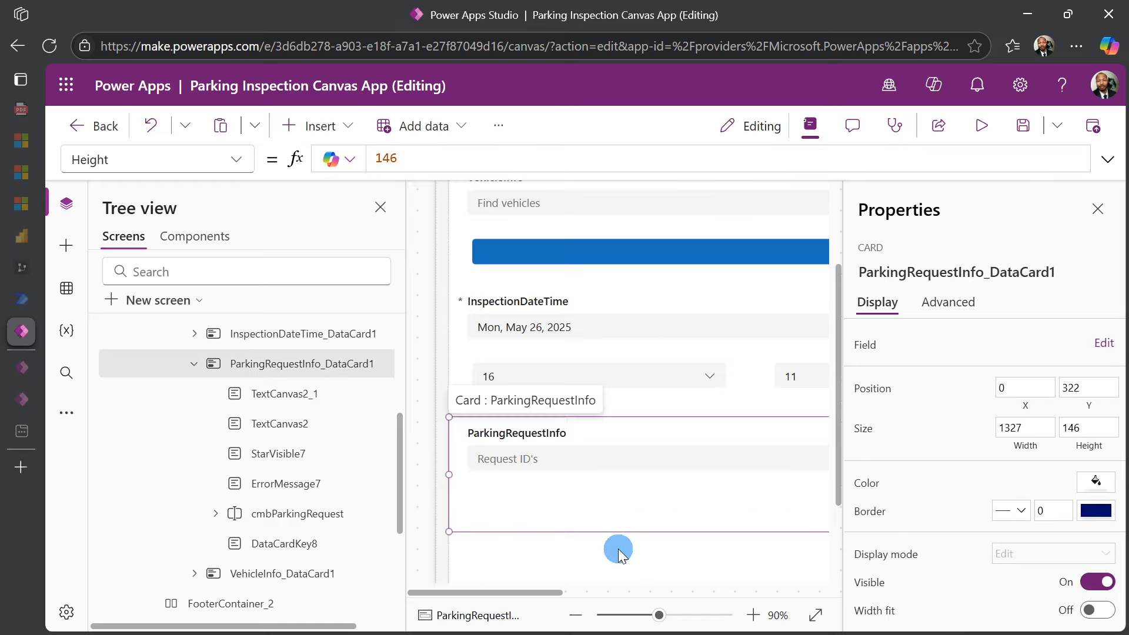
pyautogui.scroll(-2, 656, 479)
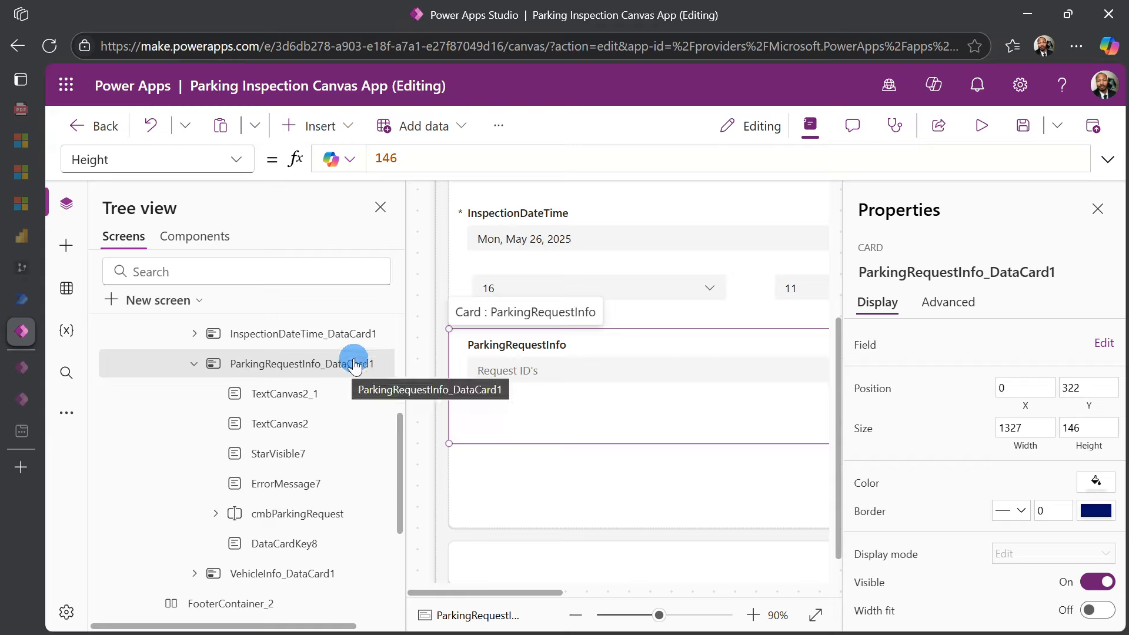
pyautogui.click(233, 159)
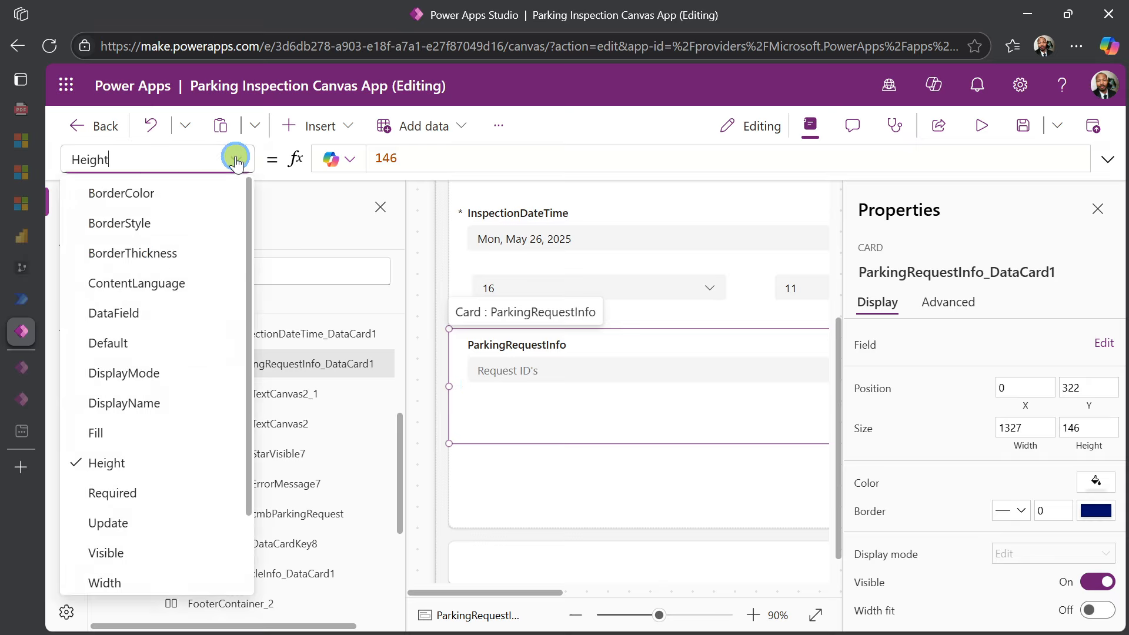
pyautogui.click(160, 373)
pyautogui.tripleClick(514, 158)
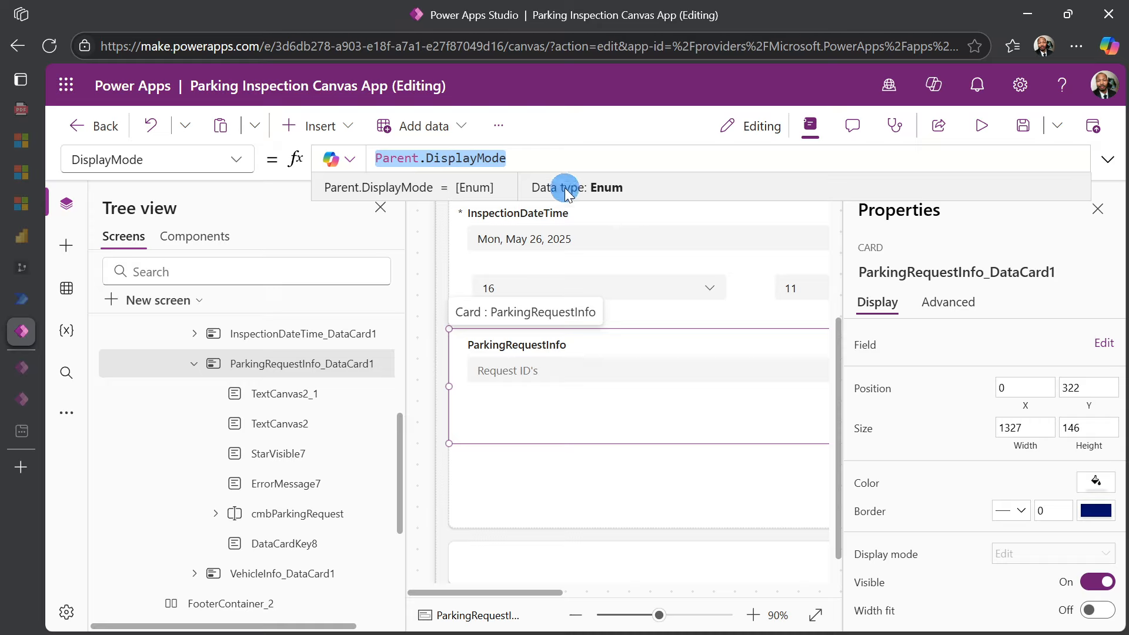
pyautogui.press('Left')
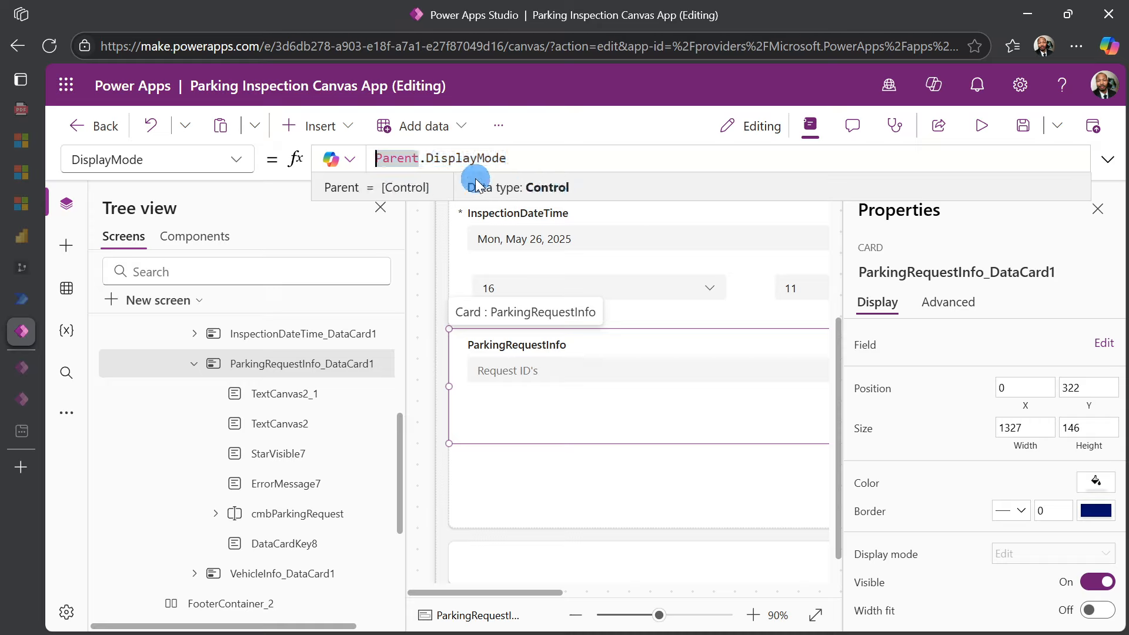
pyautogui.press('Right')
pyautogui.press('Right')
pyautogui.press('Right')
pyautogui.press('Right')
pyautogui.press('Right')
pyautogui.press('Right')
pyautogui.press('Right')
pyautogui.press('Right')
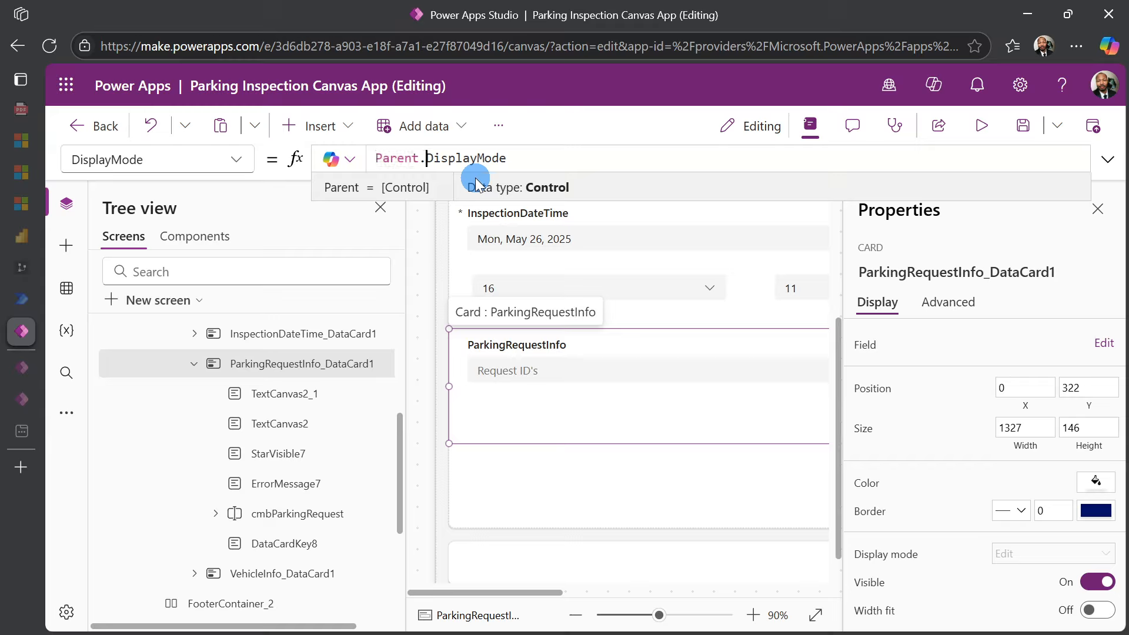
pyautogui.press('BackSpace')
pyautogui.press('BackSpace')
pyautogui.press('BackSpace')
pyautogui.press('BackSpace')
pyautogui.press('BackSpace')
pyautogui.press('BackSpace')
pyautogui.press('BackSpace')
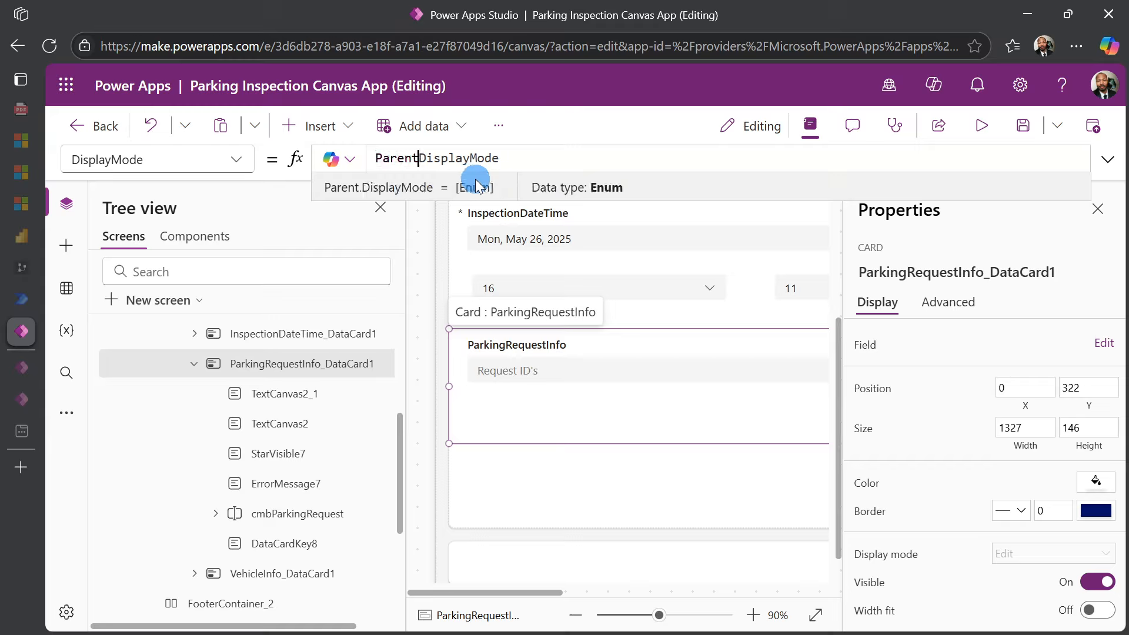
pyautogui.doubleClick(479, 162)
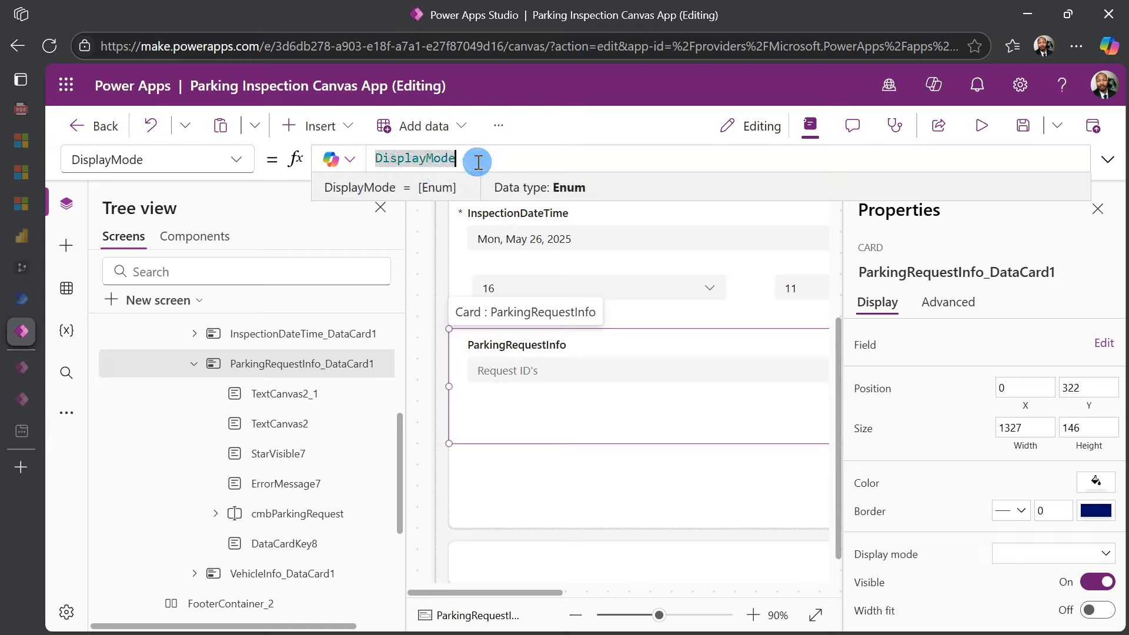
pyautogui.write('.')
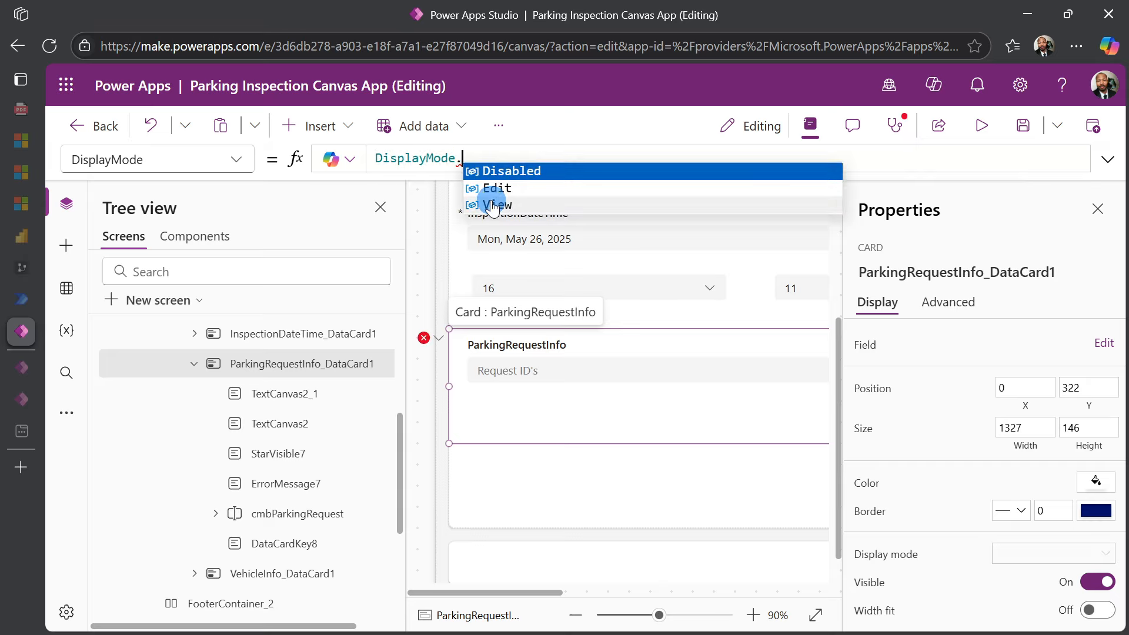
pyautogui.click(492, 206)
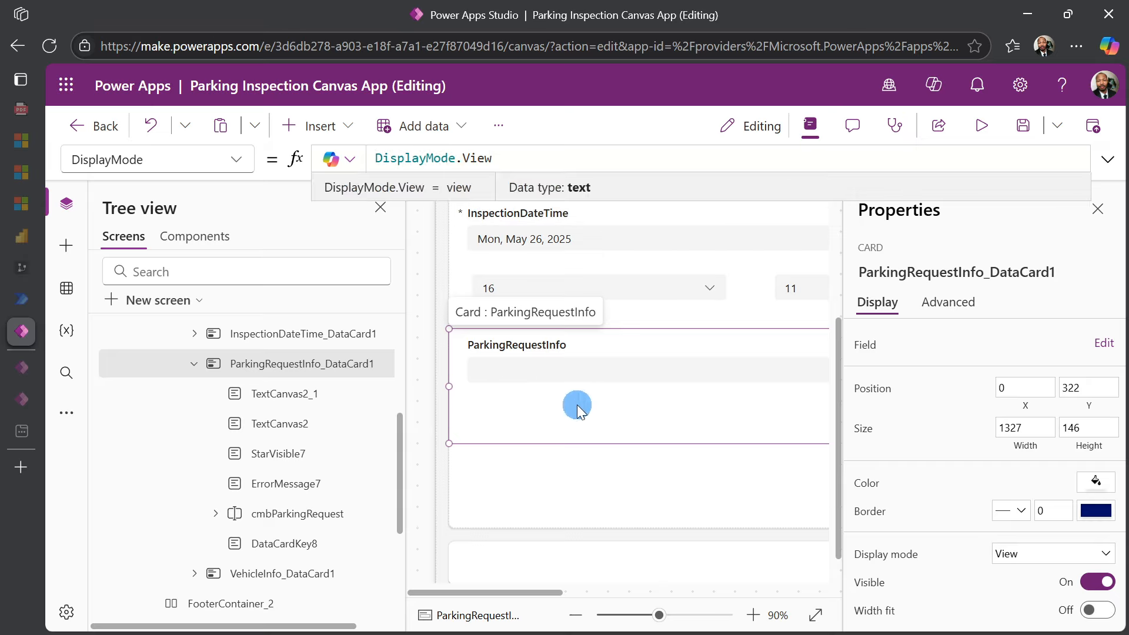
pyautogui.click(502, 441)
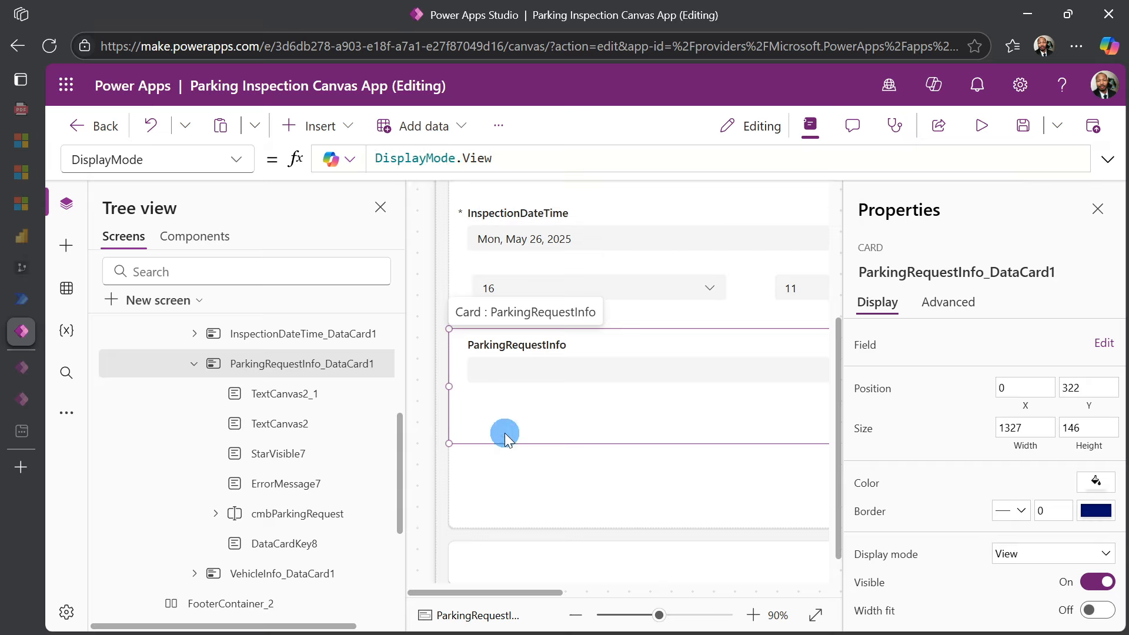
# Collapse the ParkingRequestInfo card's controls and select the VehicleInfo card in frmInspection.
pyautogui.scroll(-1, 508, 424)
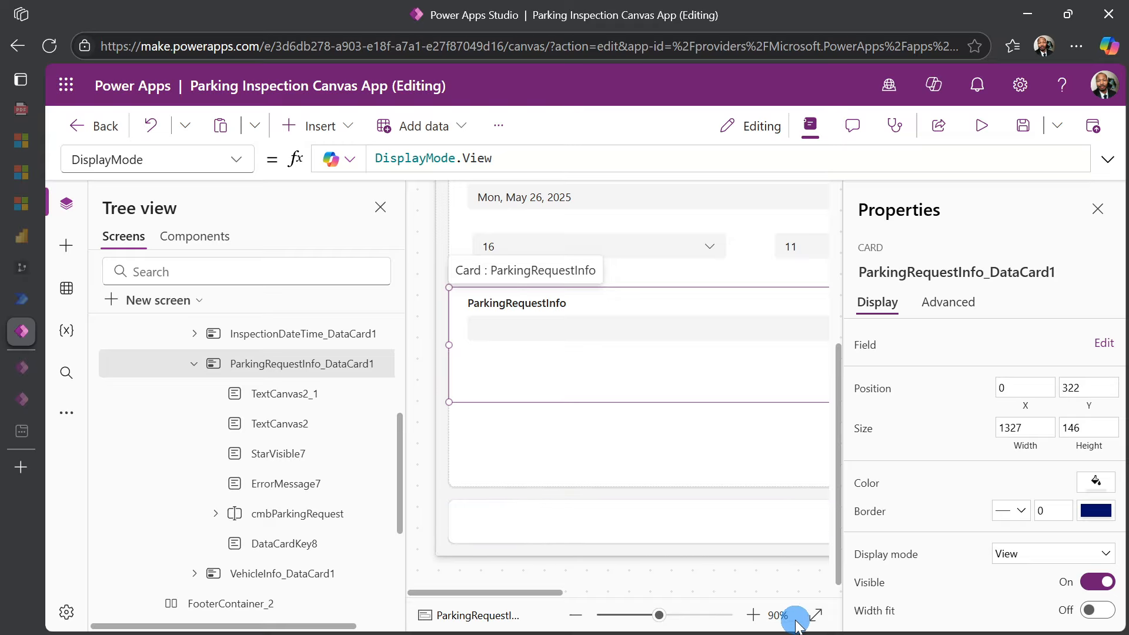
pyautogui.click(816, 615)
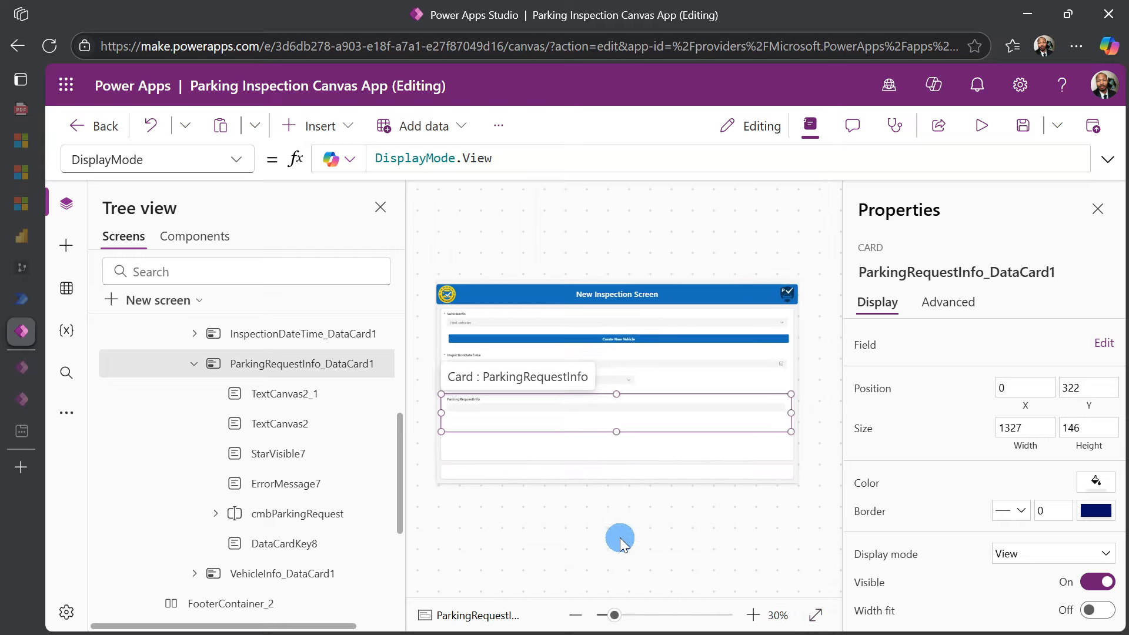
pyautogui.click(559, 524)
pyautogui.click(752, 614)
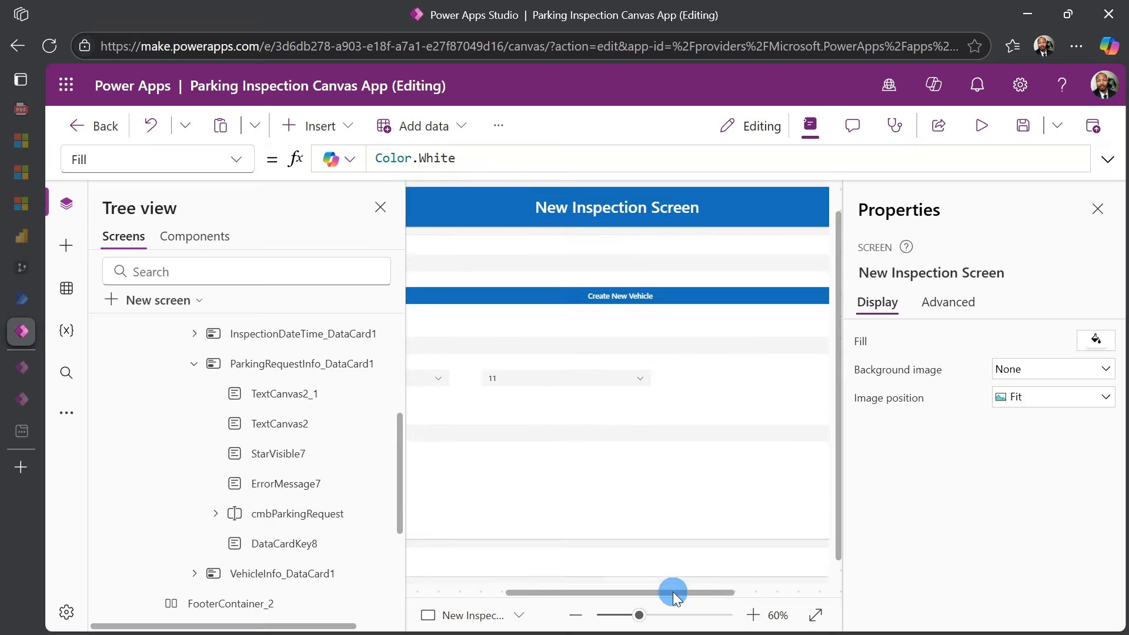
pyautogui.moveTo(673, 595); pyautogui.dragTo(461, 594)
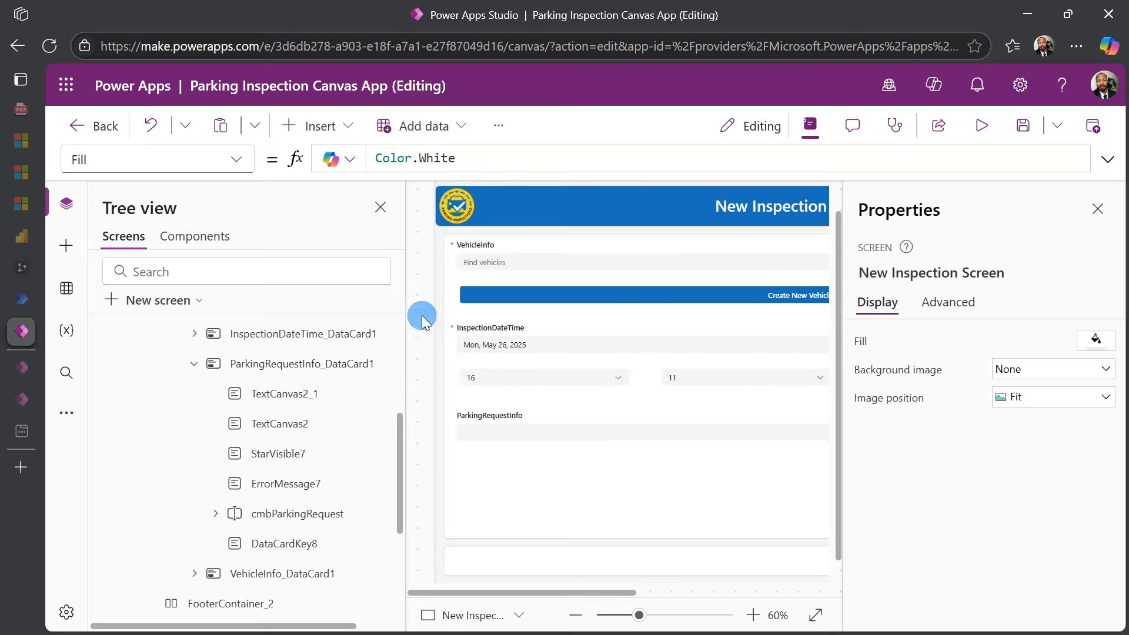
pyautogui.click(194, 364)
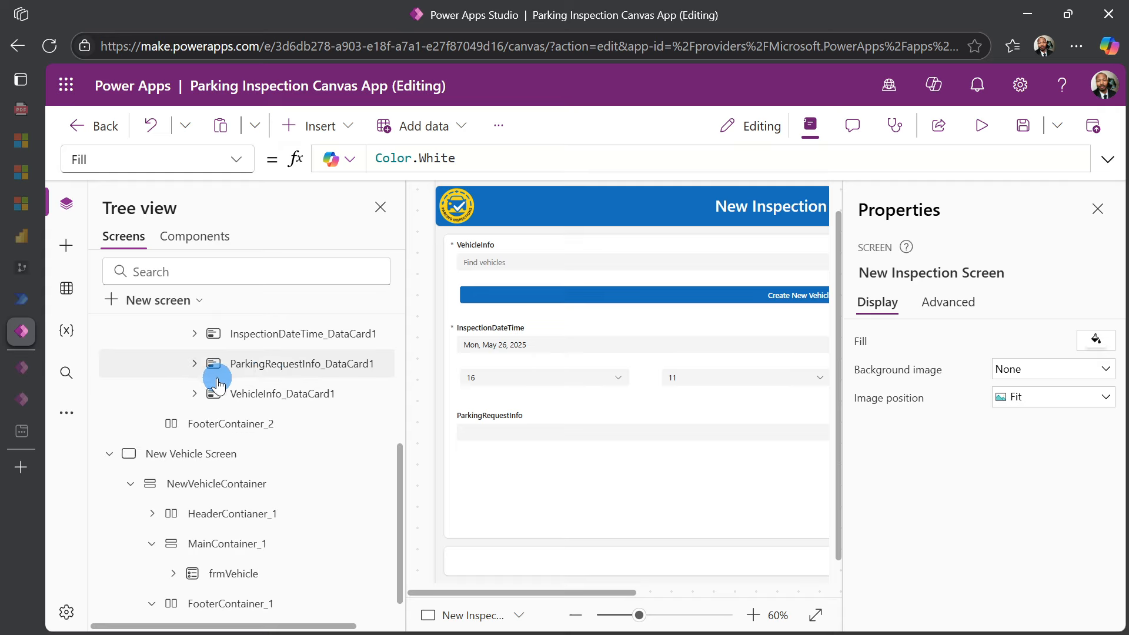
pyautogui.scroll(3, 218, 383)
pyautogui.click(248, 571)
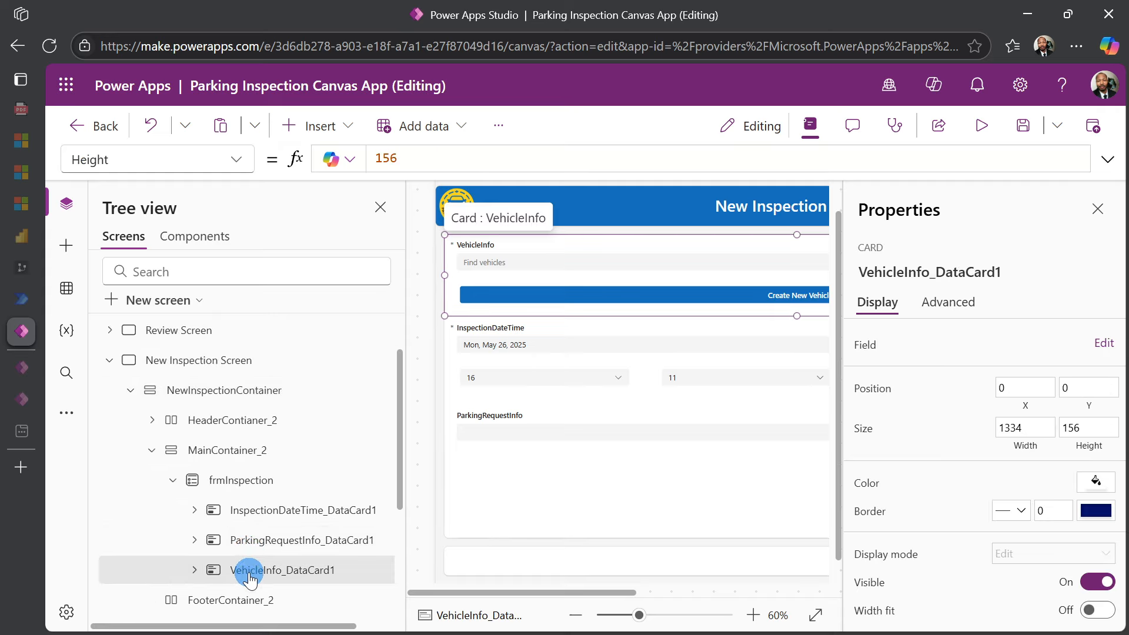
pyautogui.click(254, 542)
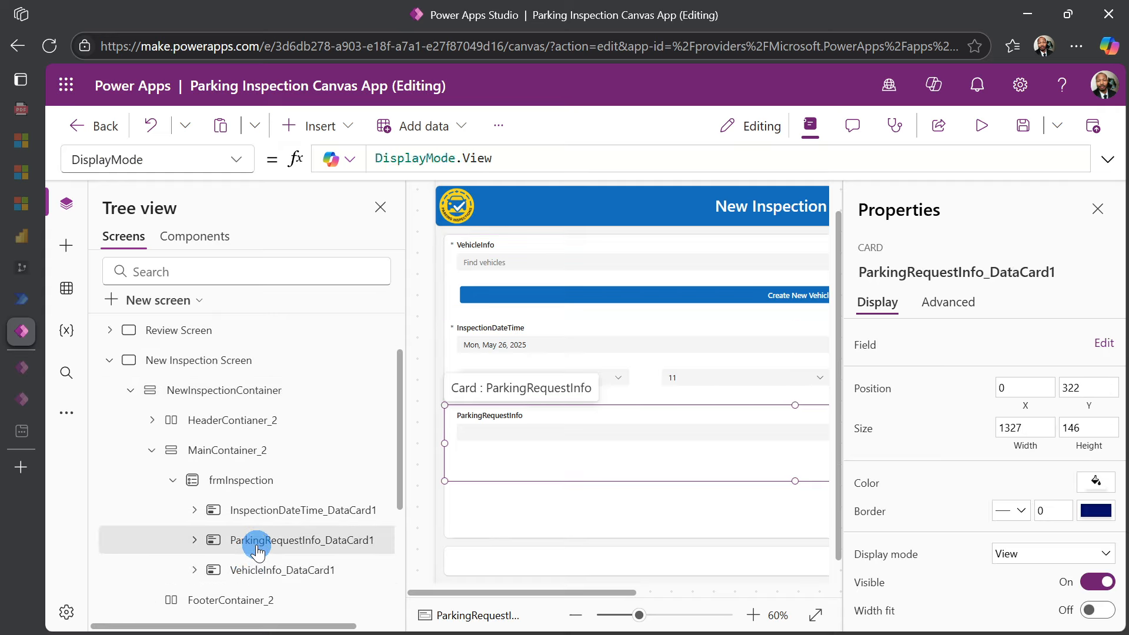
pyautogui.click(268, 514)
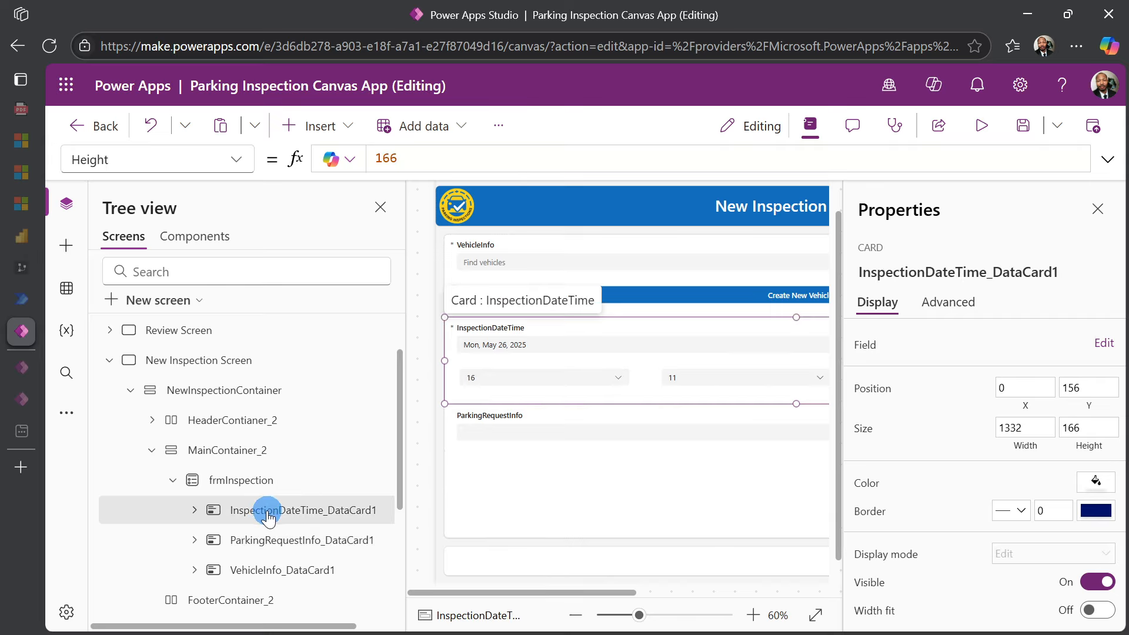
# Insert a button into FooterContainer_2 on the New Inspection Screen, name it btnback and set its text to Back.
pyautogui.scroll(-1, 611, 454)
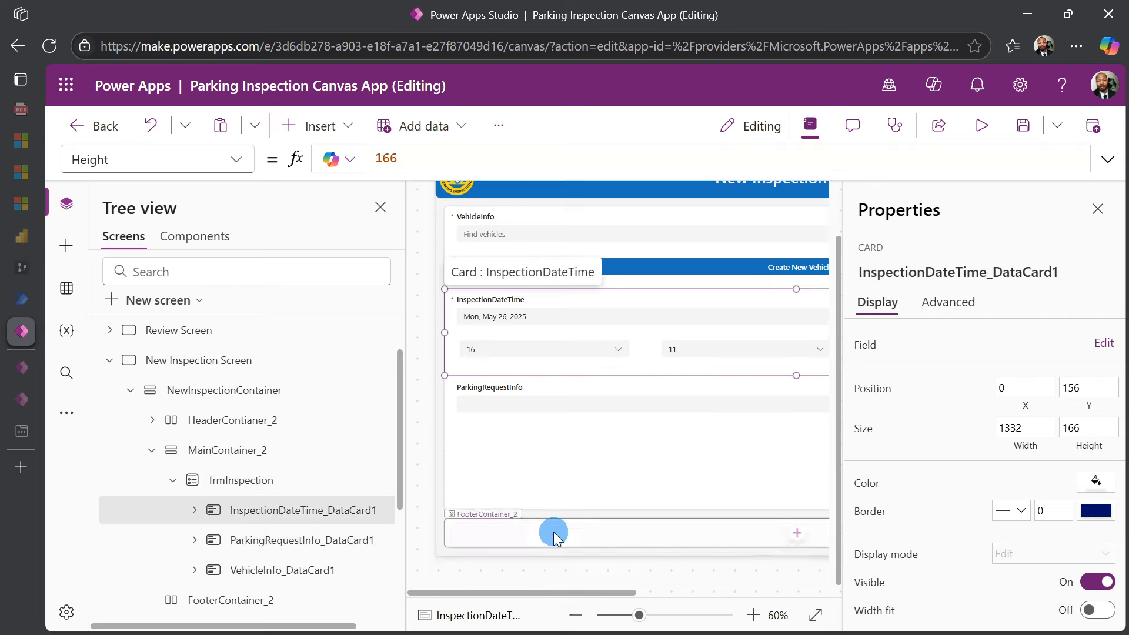
pyautogui.scroll(-3, 220, 536)
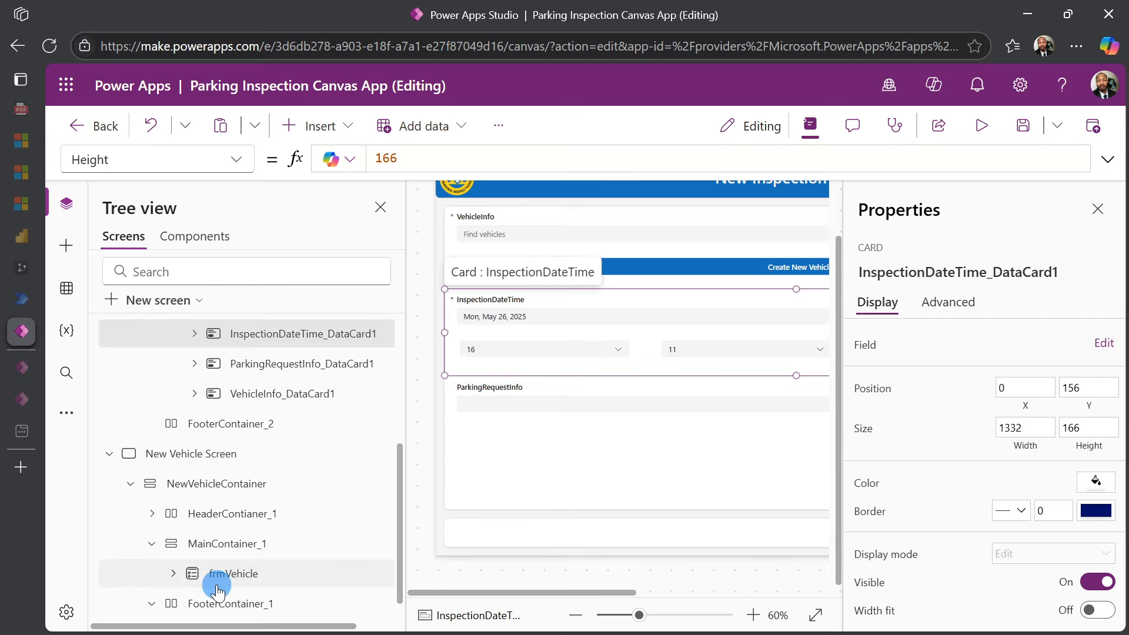
pyautogui.click(222, 424)
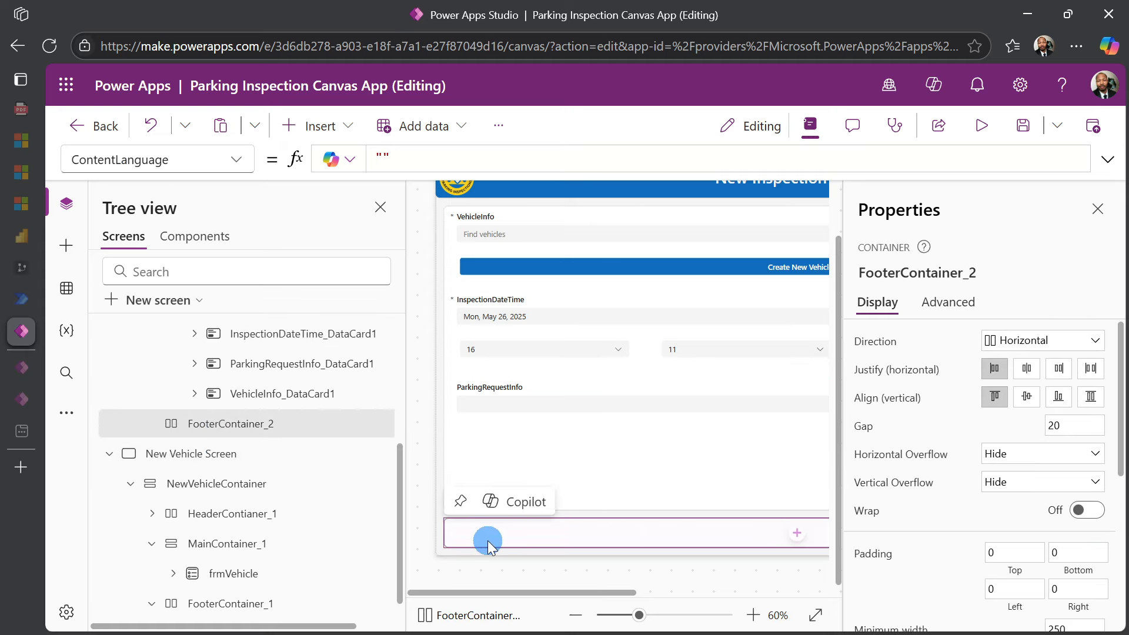
pyautogui.click(753, 615)
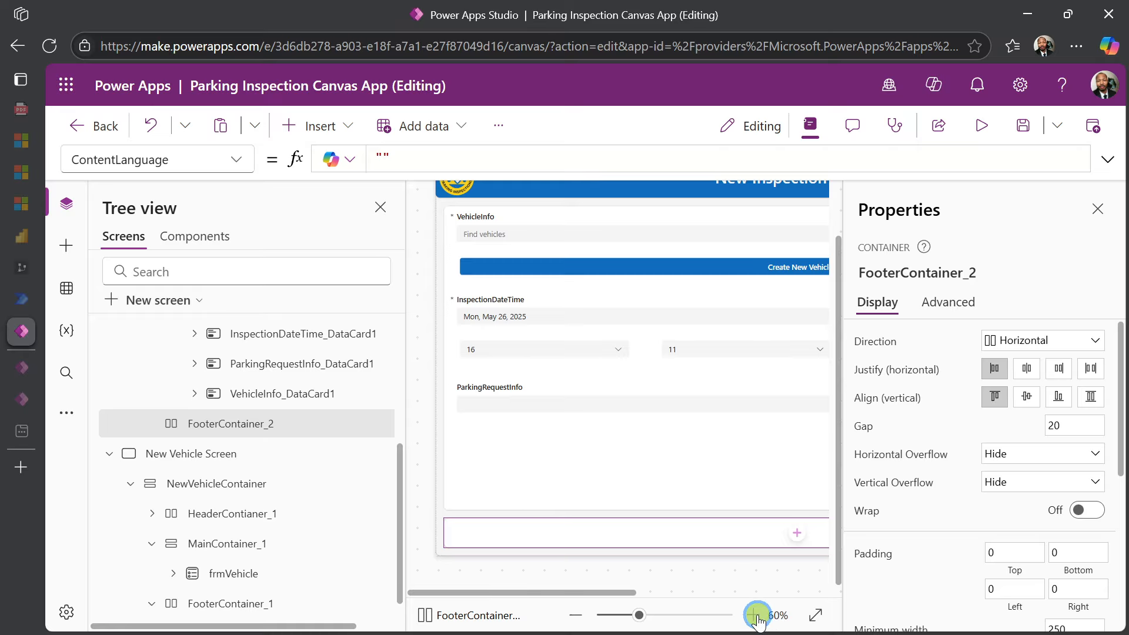
pyautogui.scroll(-1, 620, 418)
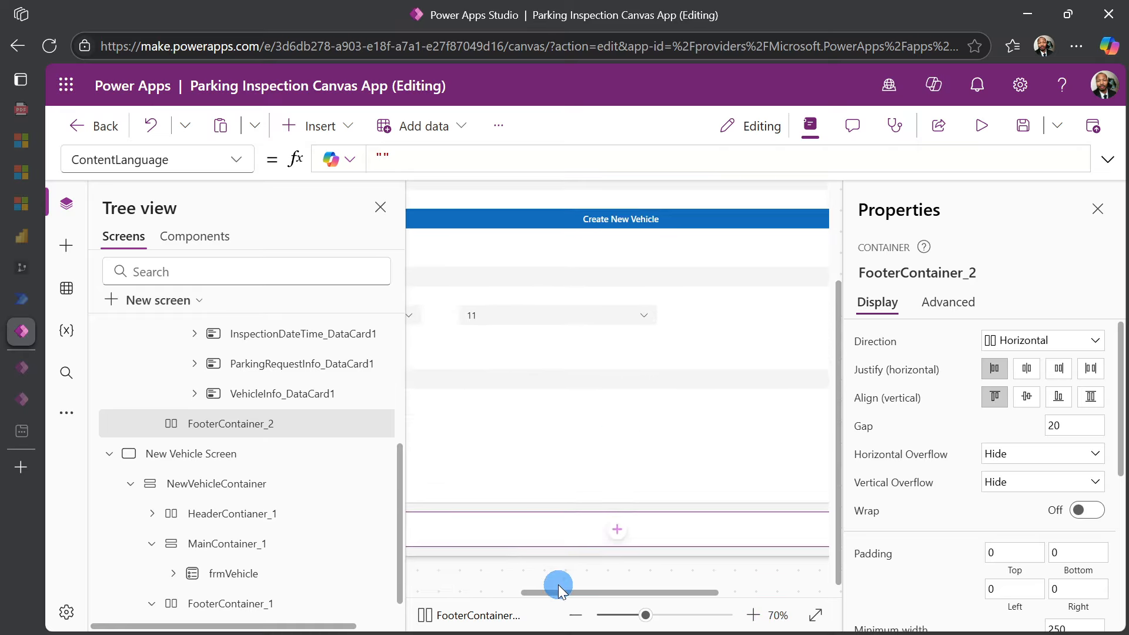
pyautogui.moveTo(558, 588); pyautogui.dragTo(461, 592)
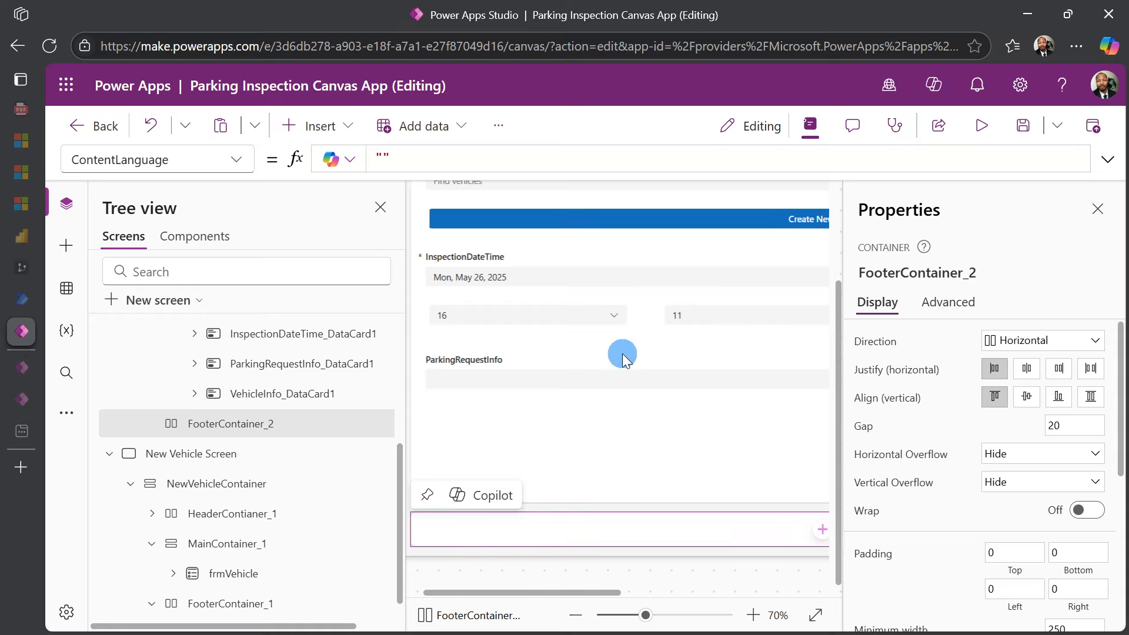
pyautogui.scroll(2, 622, 354)
pyautogui.scroll(-2, 622, 354)
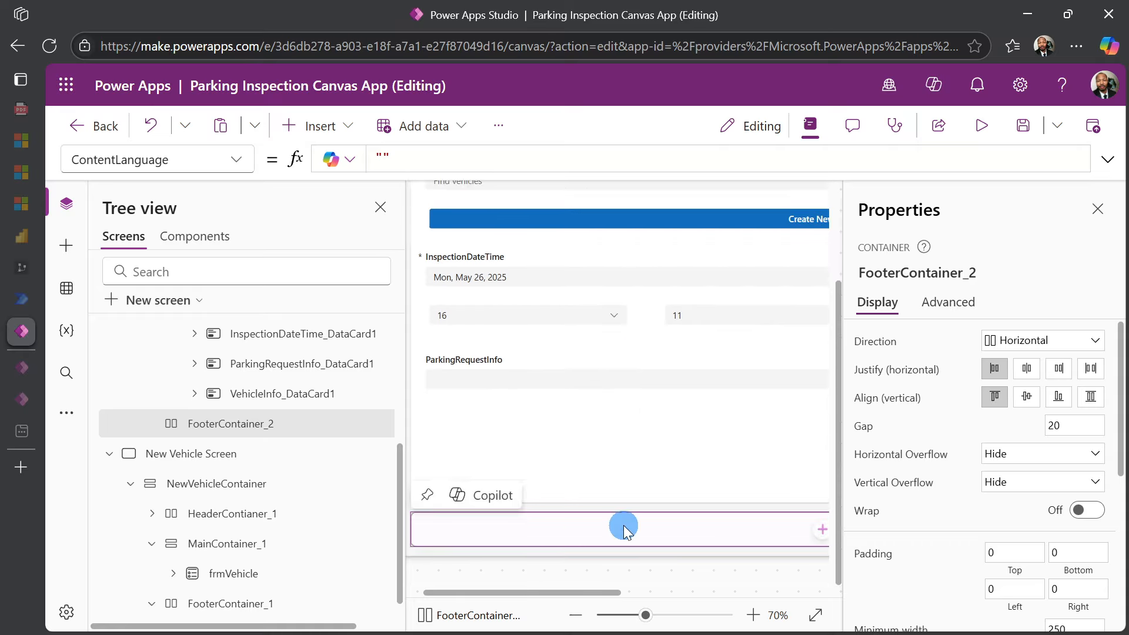
pyautogui.click(821, 529)
pyautogui.click(892, 241)
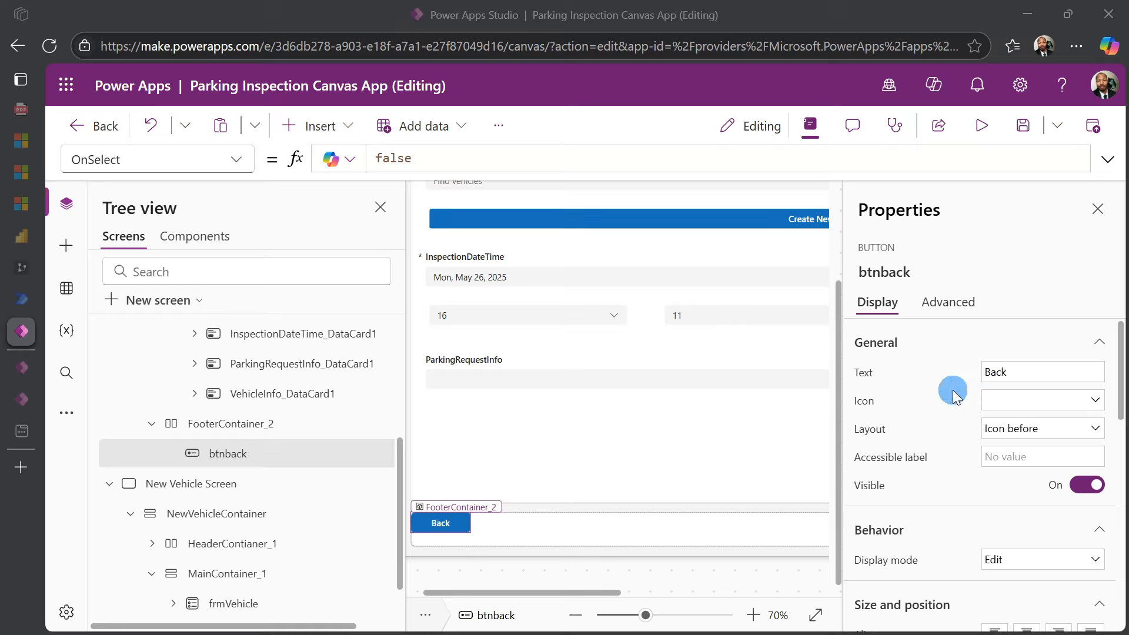
# Set the btnback button's Height property to Parent.Height.
pyautogui.scroll(-5, 924, 411)
pyautogui.scroll(-1, 906, 503)
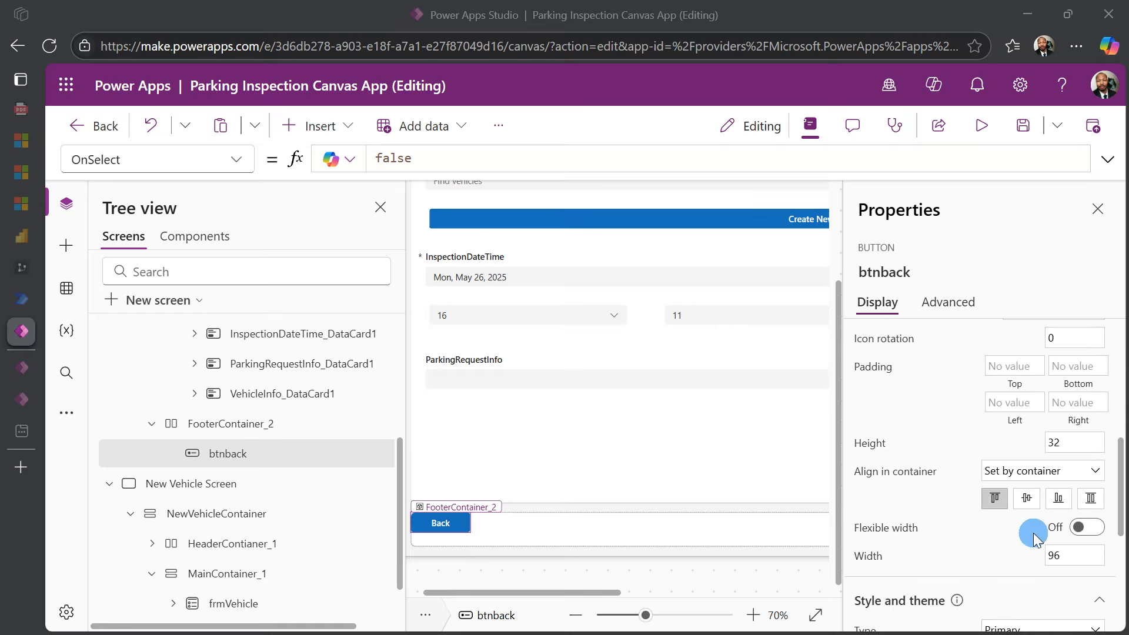
pyautogui.click(1067, 445)
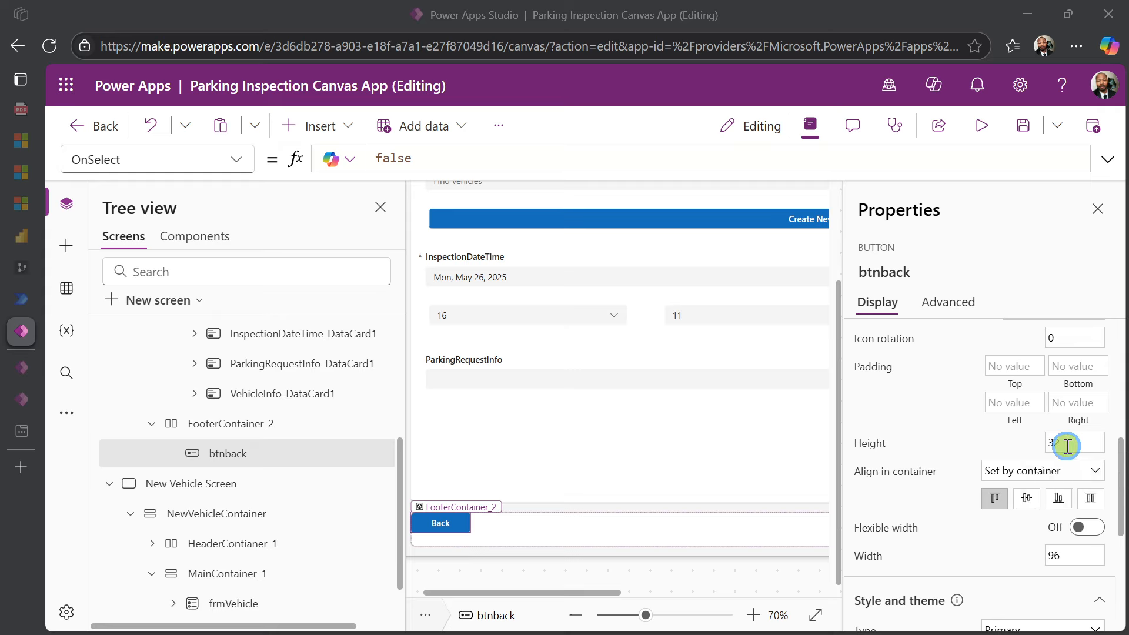
pyautogui.click(871, 446)
pyautogui.press('BackSpace')
pyautogui.press('BackSpace')
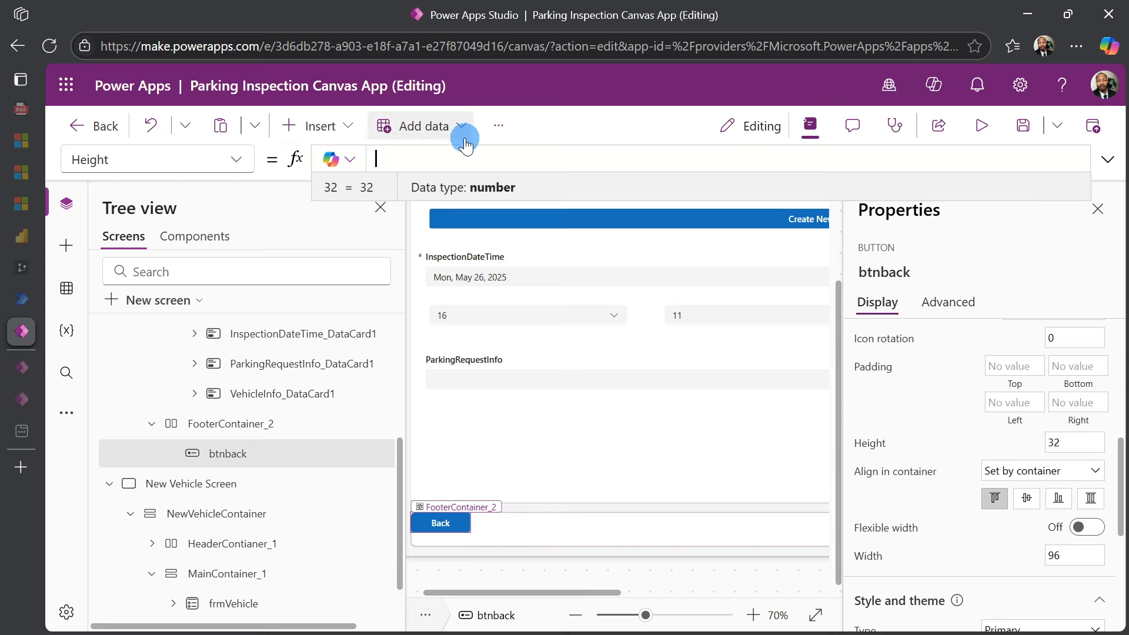
pyautogui.write('p')
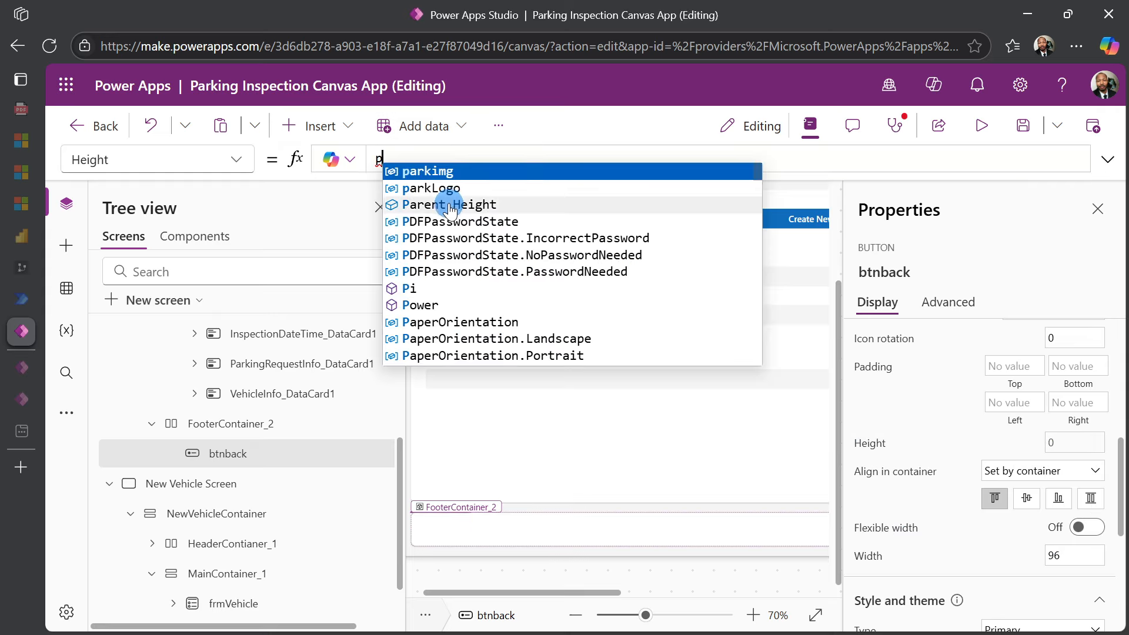
pyautogui.click(449, 205)
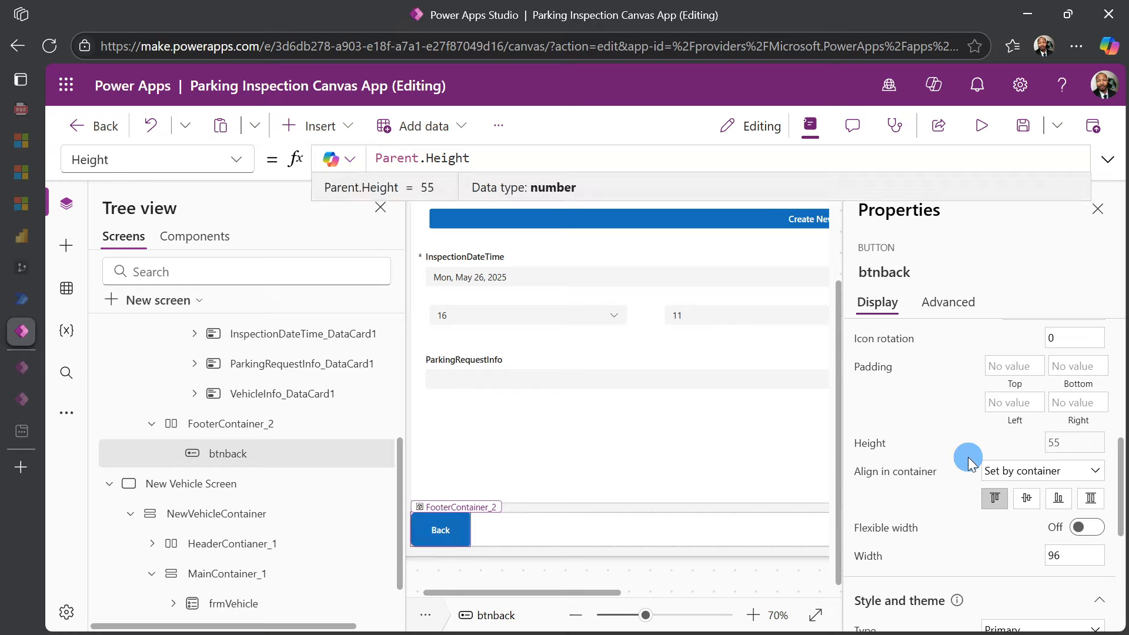
# Set the btnback button's width to 150.
pyautogui.scroll(-3, 968, 457)
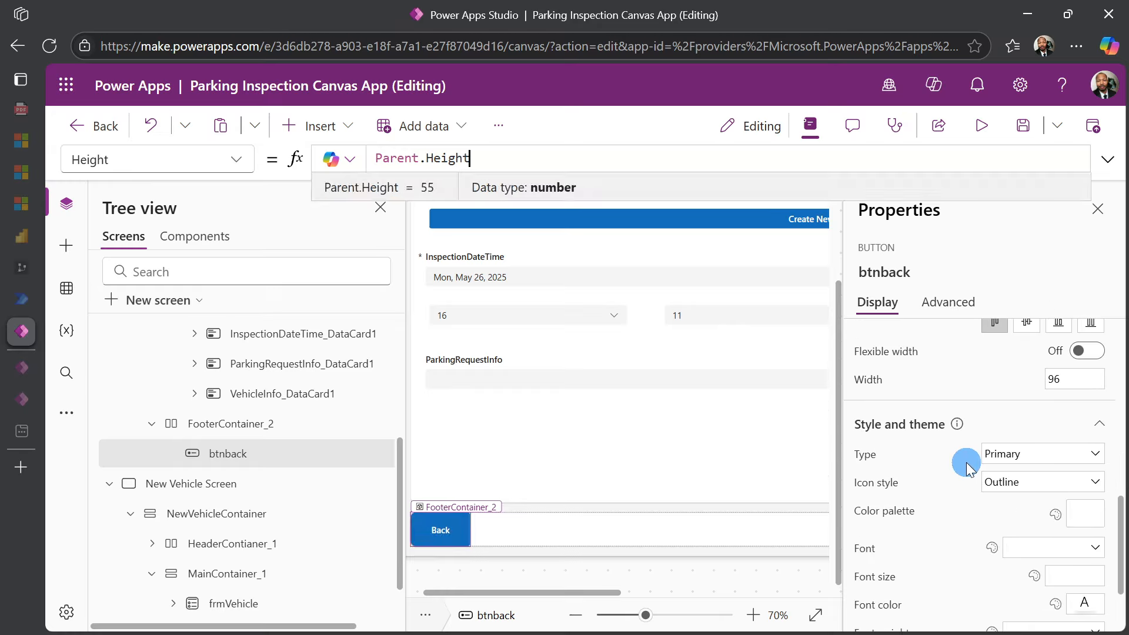
pyautogui.doubleClick(1056, 380)
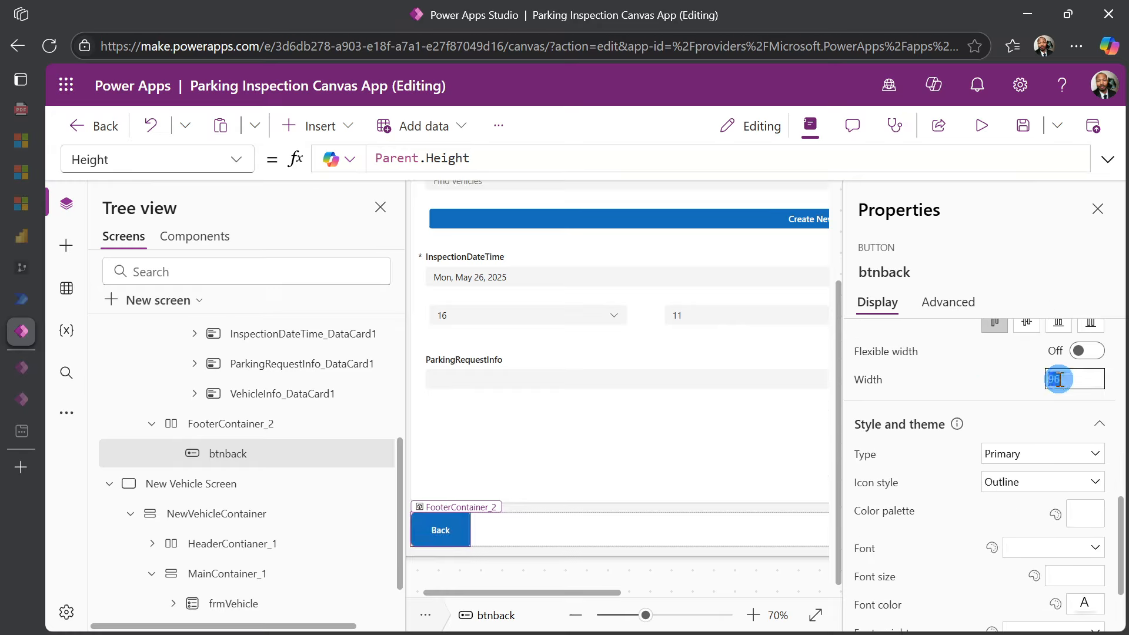
pyautogui.write('150')
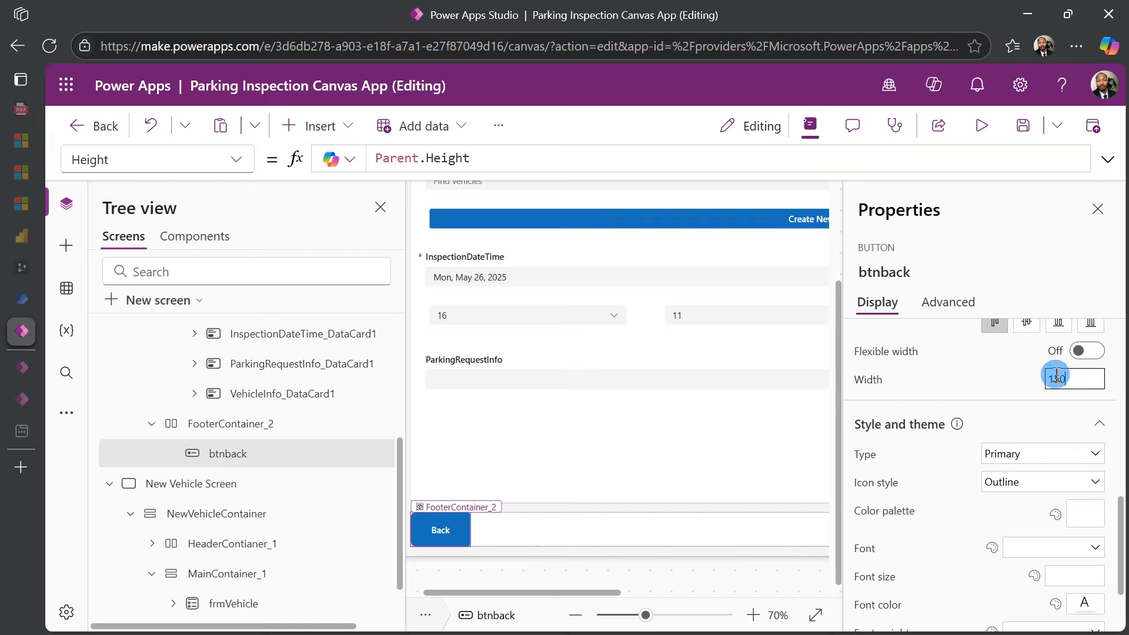
pyautogui.click(1022, 254)
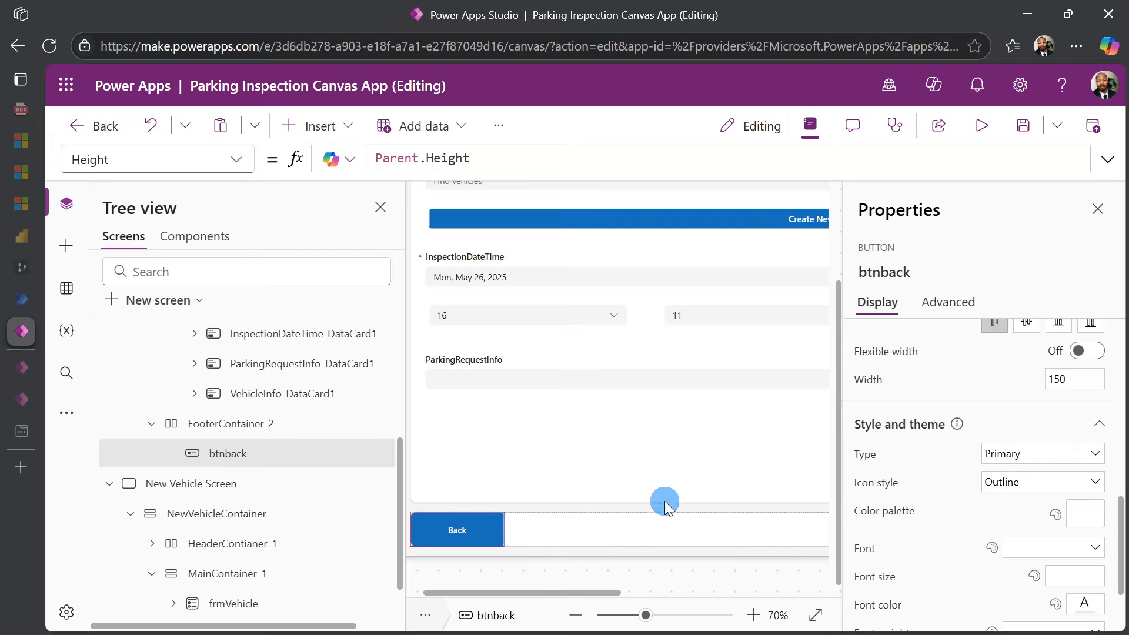
# Set the Back button's OnSelect property to Back(ScreenTransition.Fade).
pyautogui.click(485, 523)
pyautogui.click(235, 167)
pyautogui.scroll(-5, 179, 406)
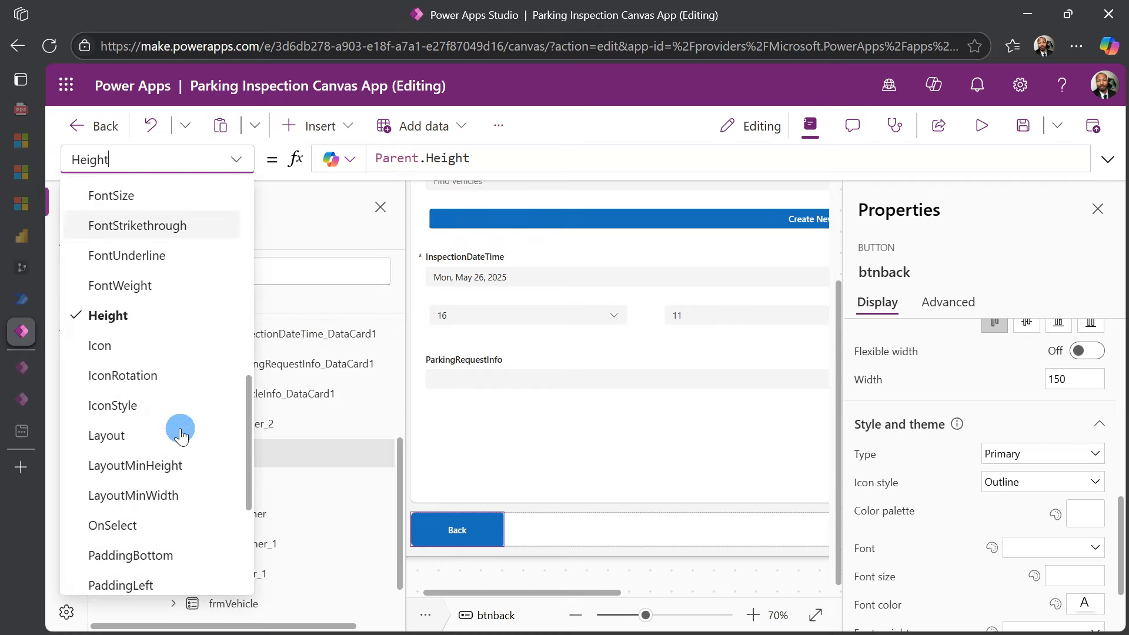
pyautogui.click(118, 525)
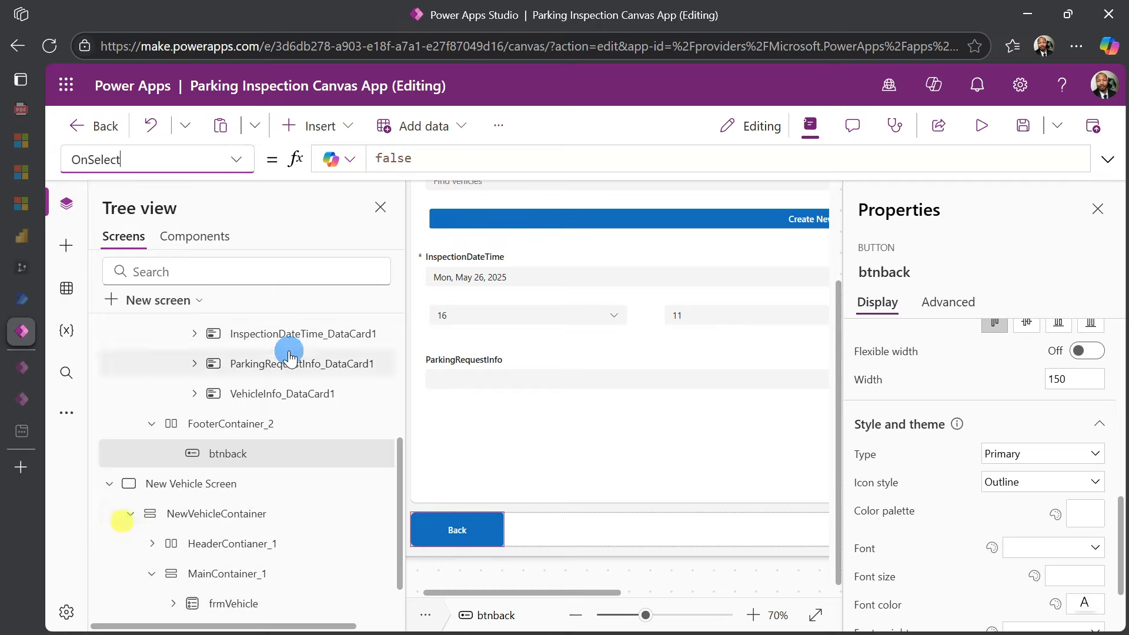
pyautogui.click(404, 157)
pyautogui.doubleClick(404, 158)
pyautogui.press('BackSpace')
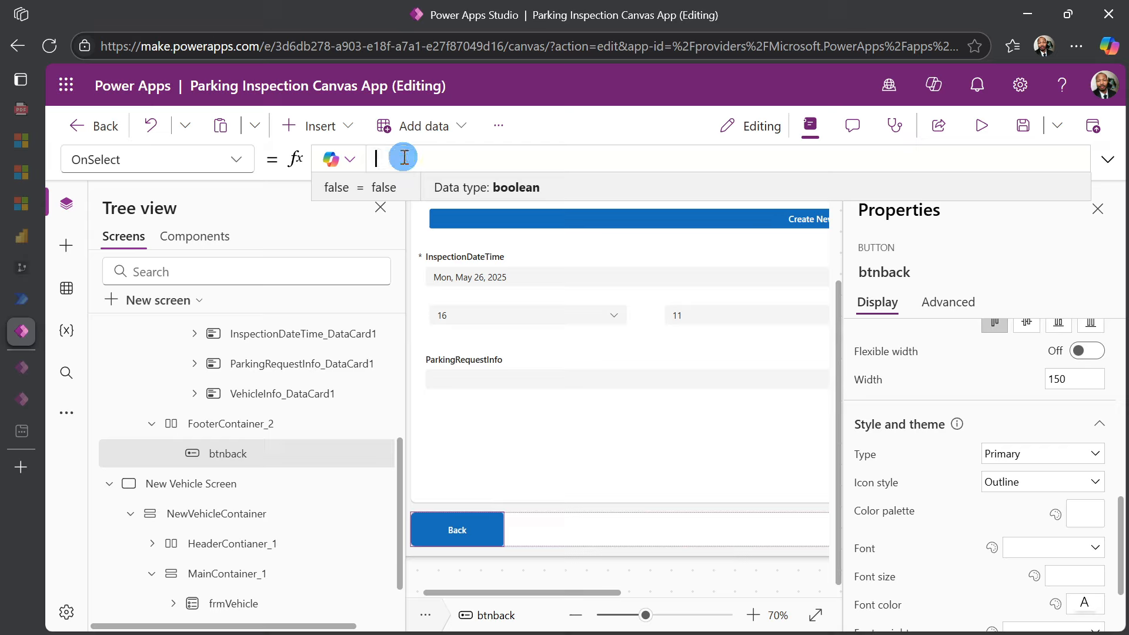
pyautogui.write('Back(')
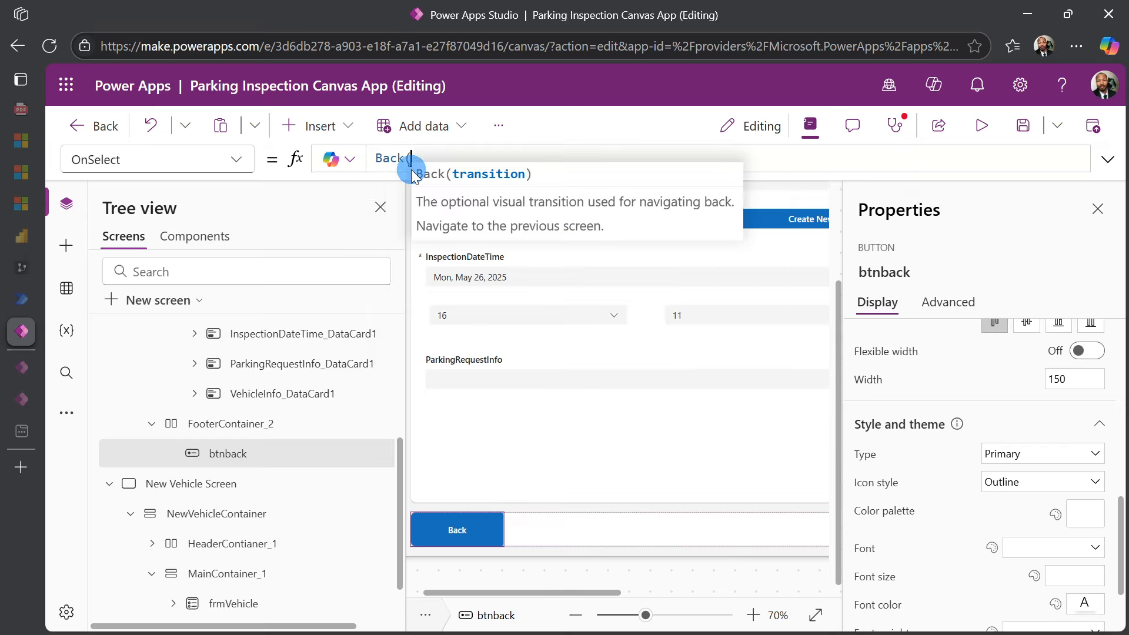
pyautogui.write('fade')
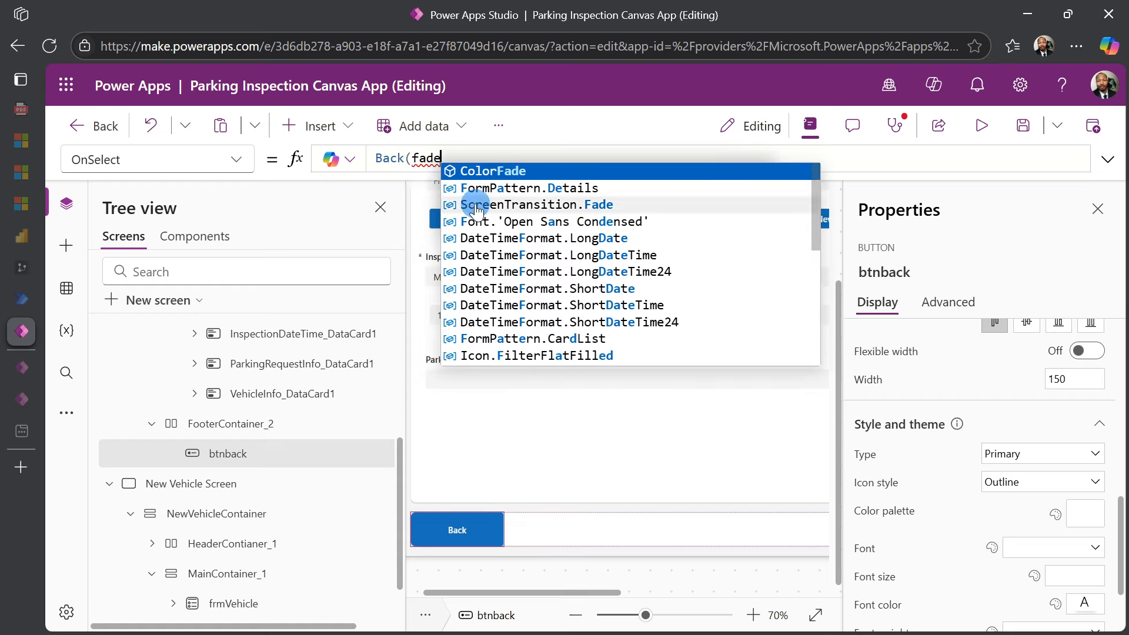
pyautogui.click(594, 205)
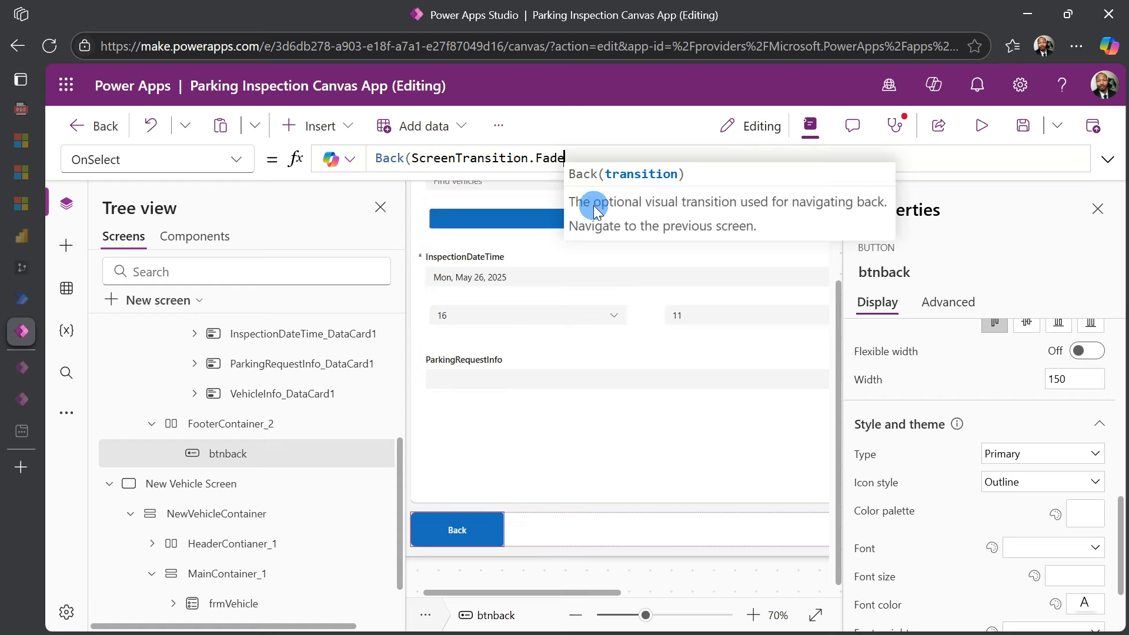
pyautogui.write(')')
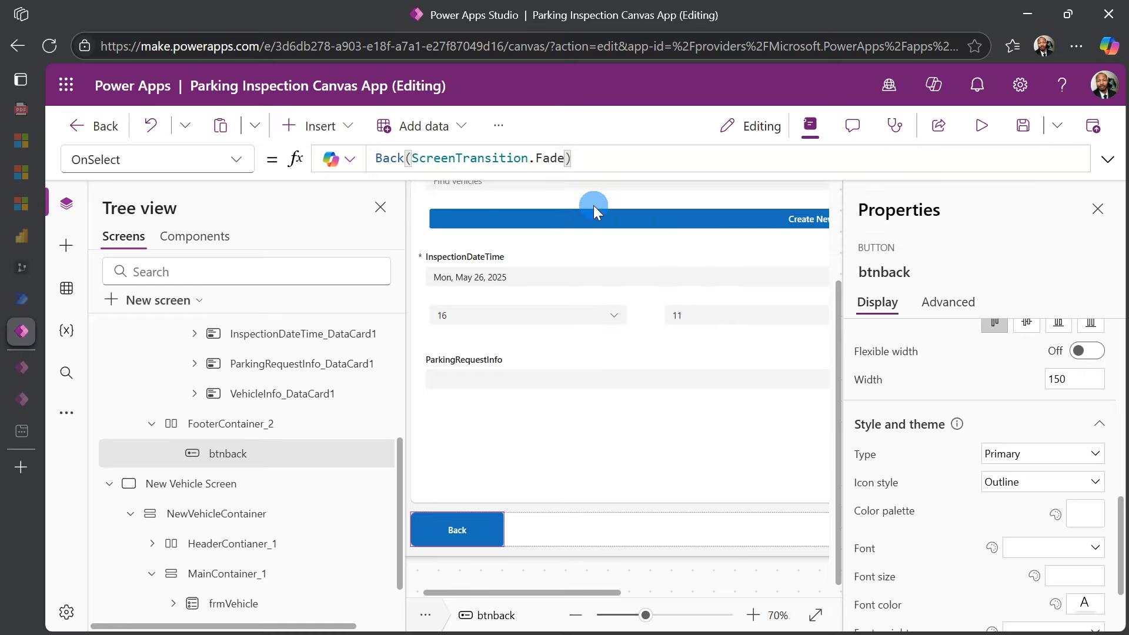
pyautogui.click(585, 533)
# Duplicate the Back button within FooterContainer_2 and rename the copy btnSubmitInsp.
pyautogui.click(482, 534)
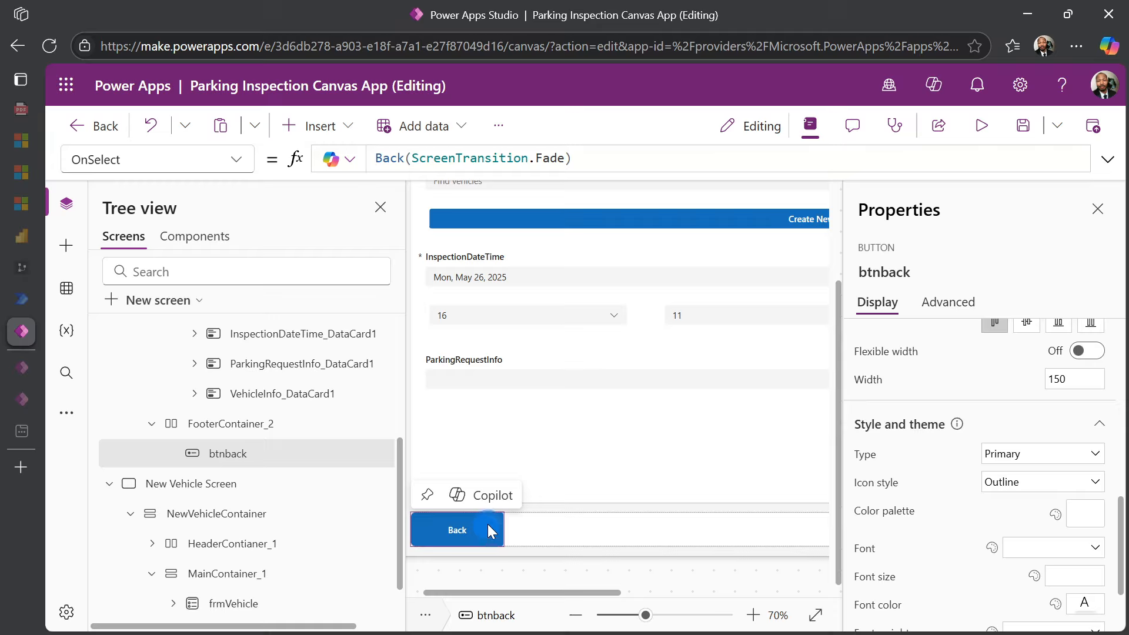
pyautogui.hotkey('ctrl', 'v')
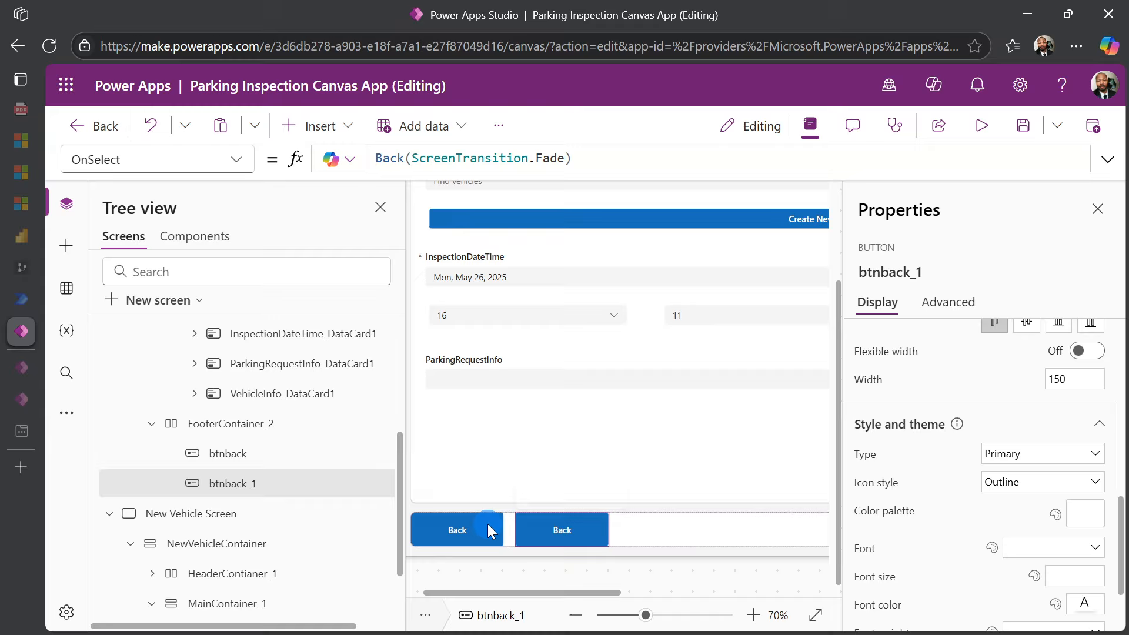
pyautogui.click(874, 269)
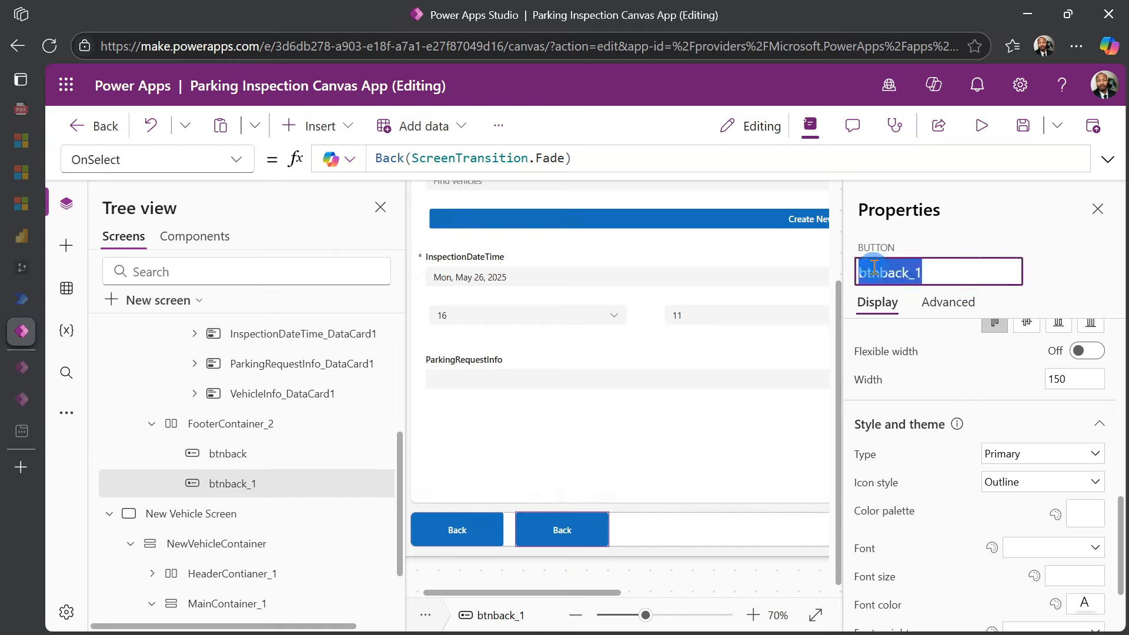
pyautogui.press('End')
pyautogui.press('BackSpace')
pyautogui.press('BackSpace')
pyautogui.press('BackSpace')
pyautogui.press('BackSpace')
pyautogui.press('BackSpace')
pyautogui.press('BackSpace')
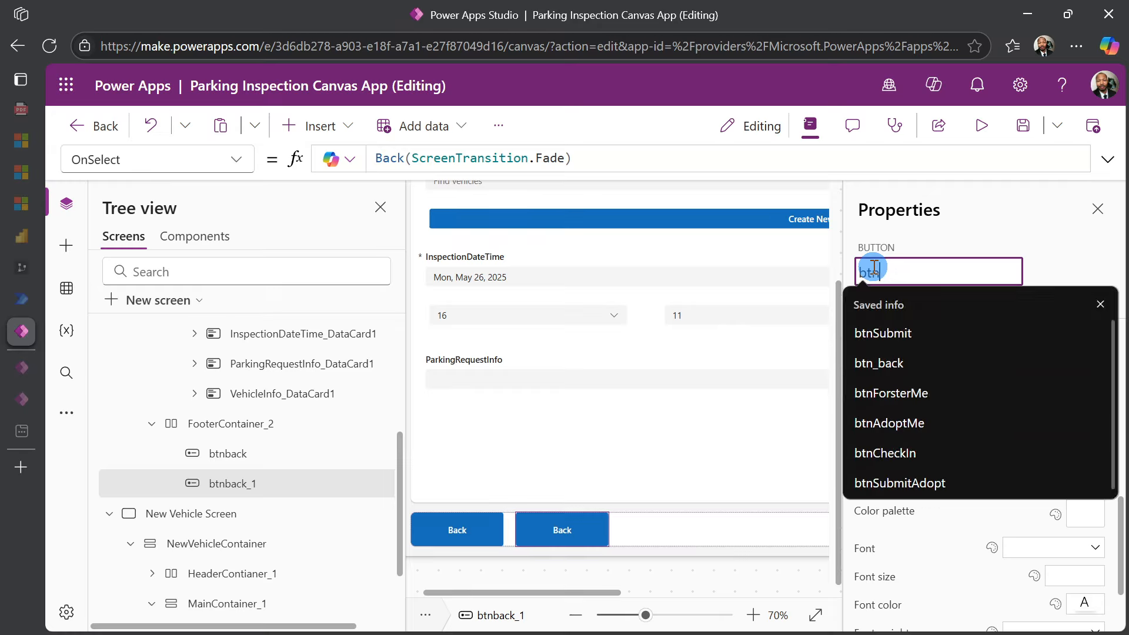
pyautogui.write('Submit')
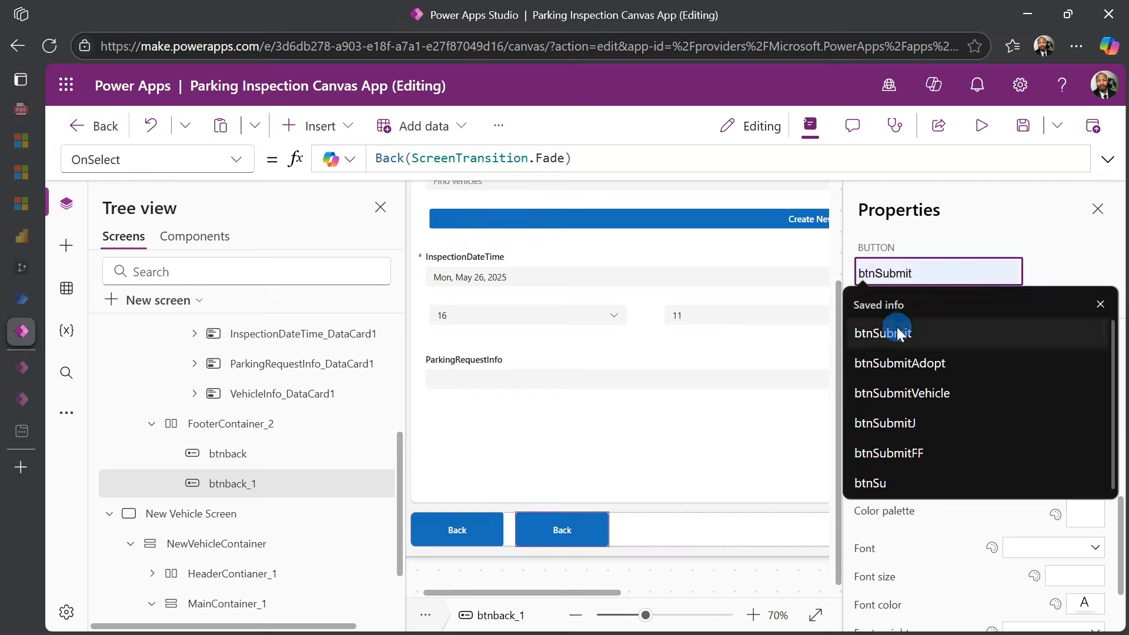
pyautogui.click(900, 335)
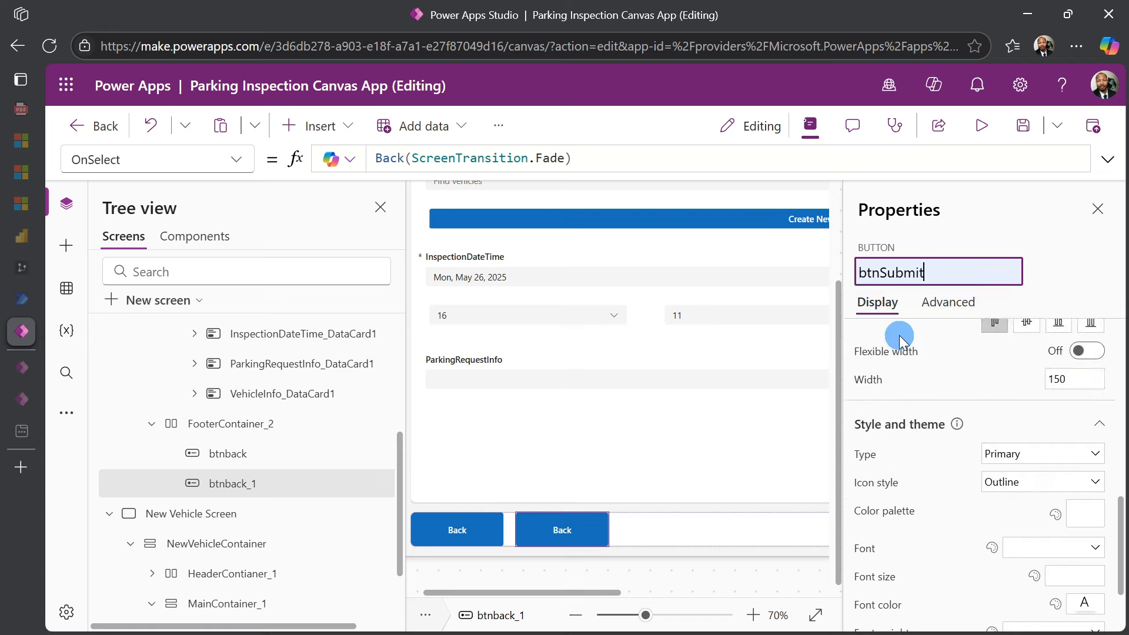
pyautogui.write('Insp')
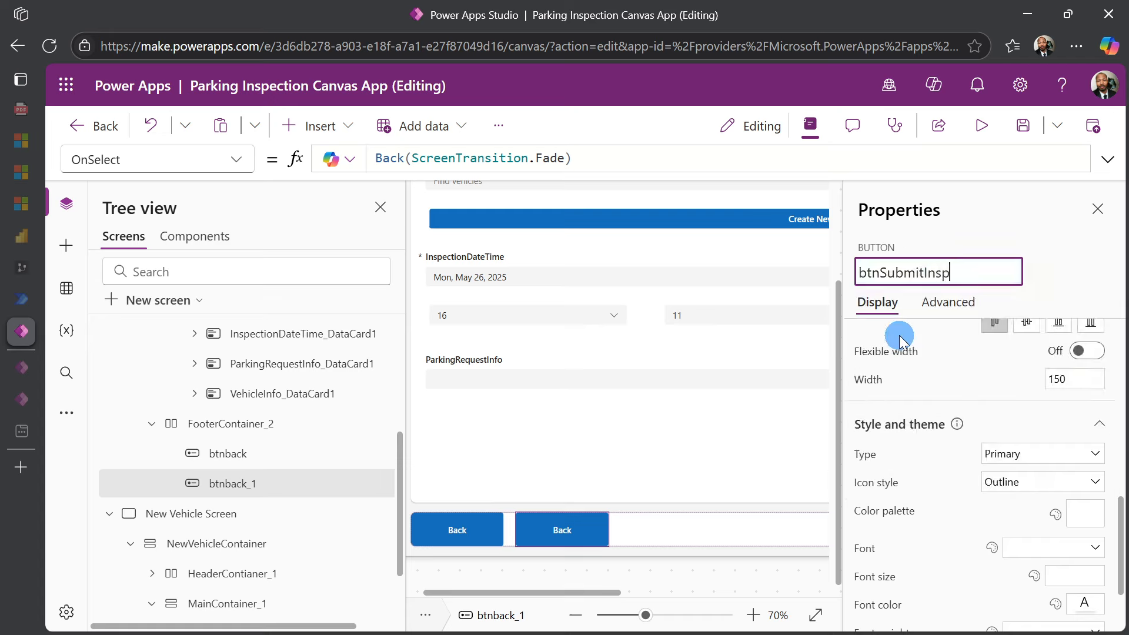
pyautogui.click(1003, 231)
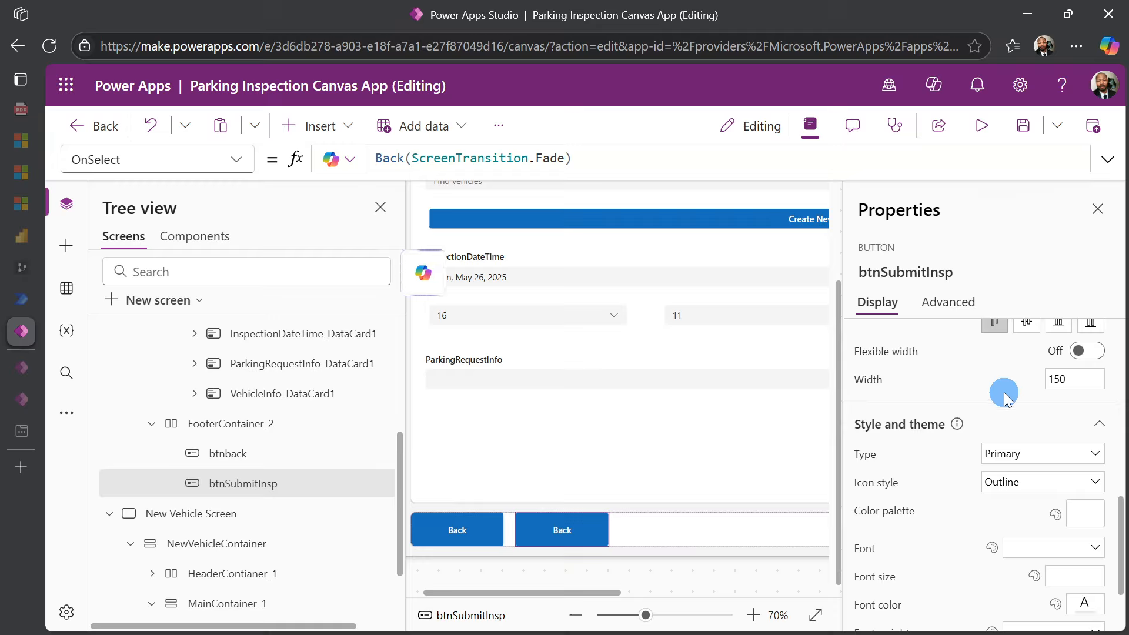
pyautogui.scroll(5, 997, 397)
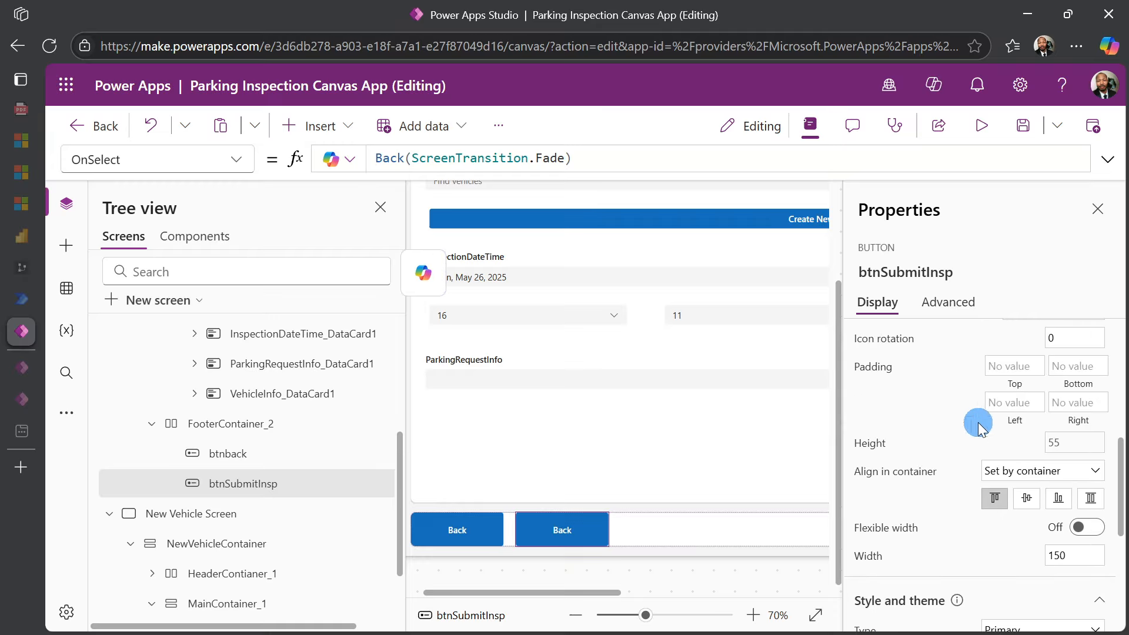
# Change the btnSubmitInsp button's text to Submit.
pyautogui.scroll(2, 979, 416)
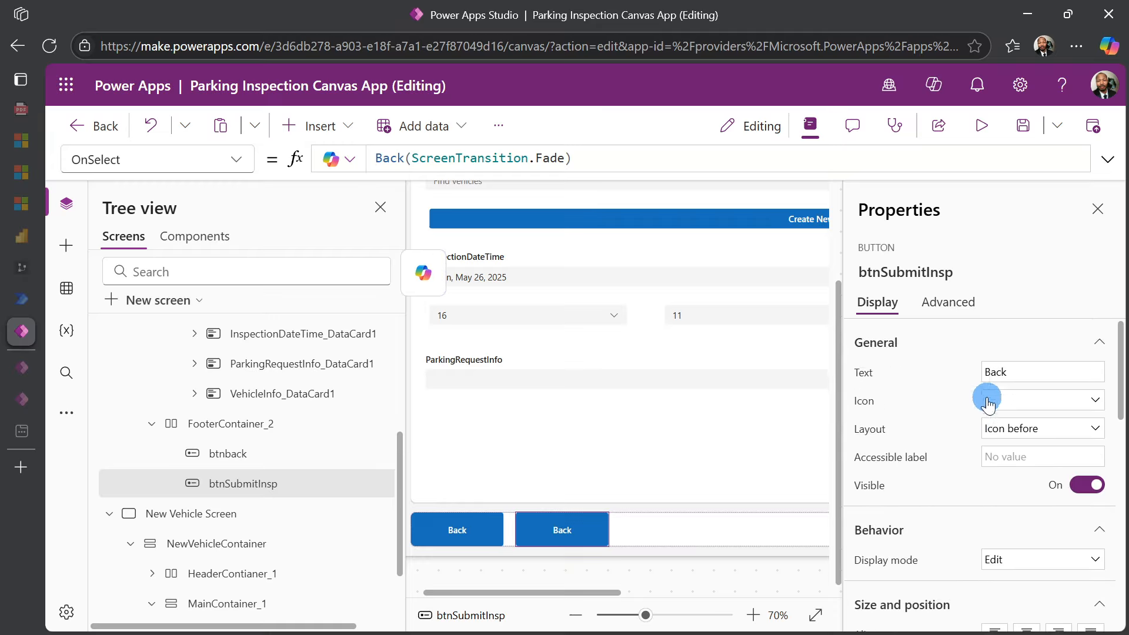
pyautogui.doubleClick(998, 373)
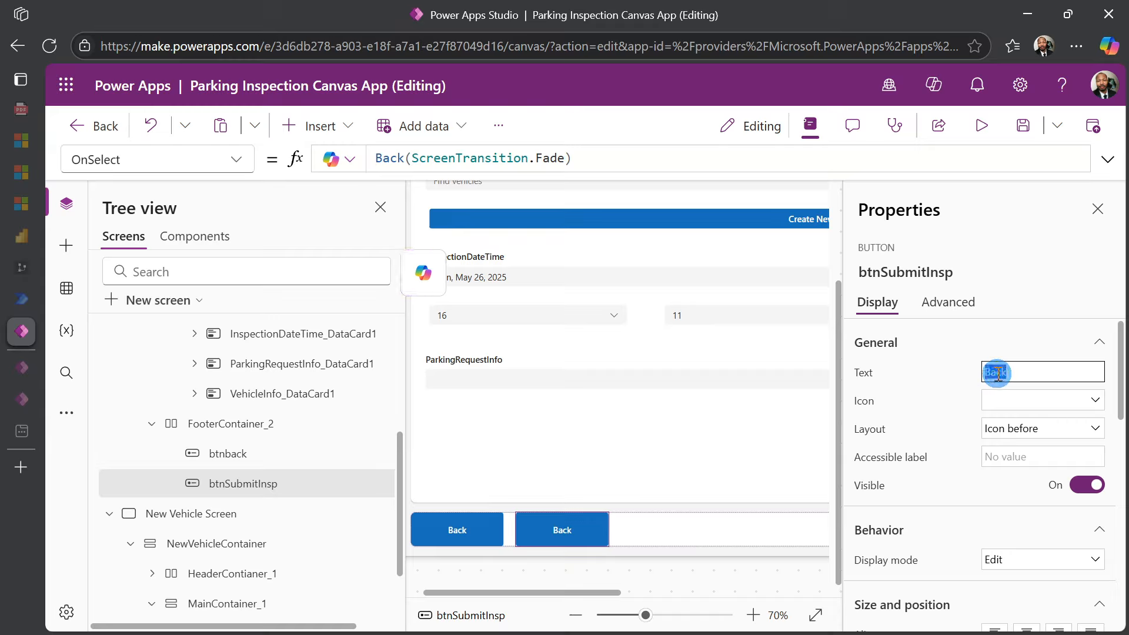
pyautogui.write('Submit')
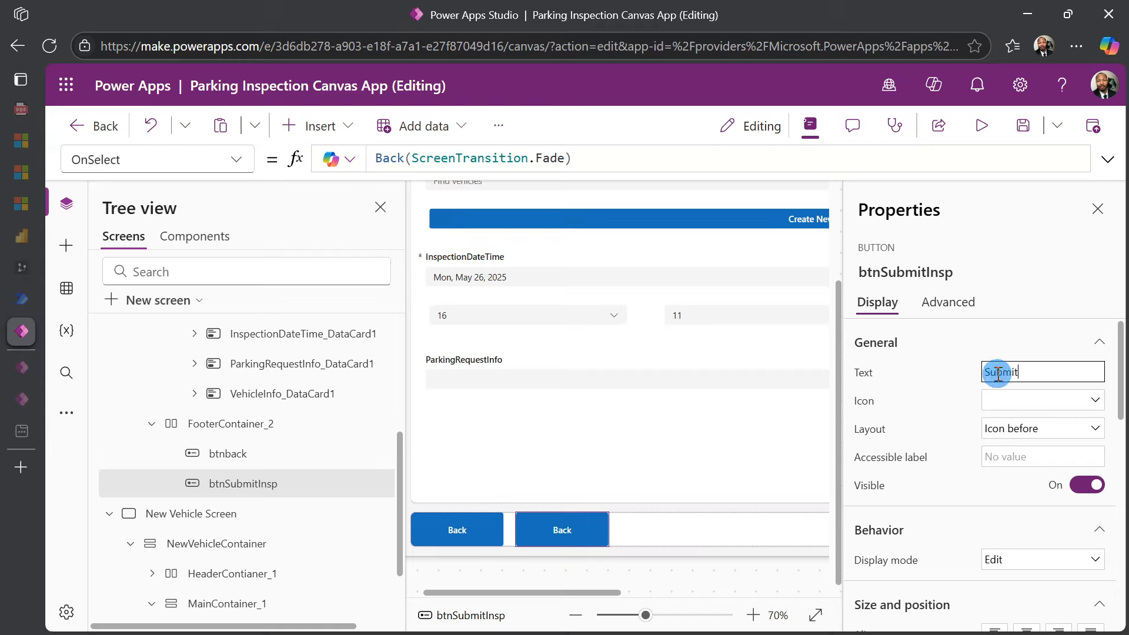
pyautogui.click(1028, 256)
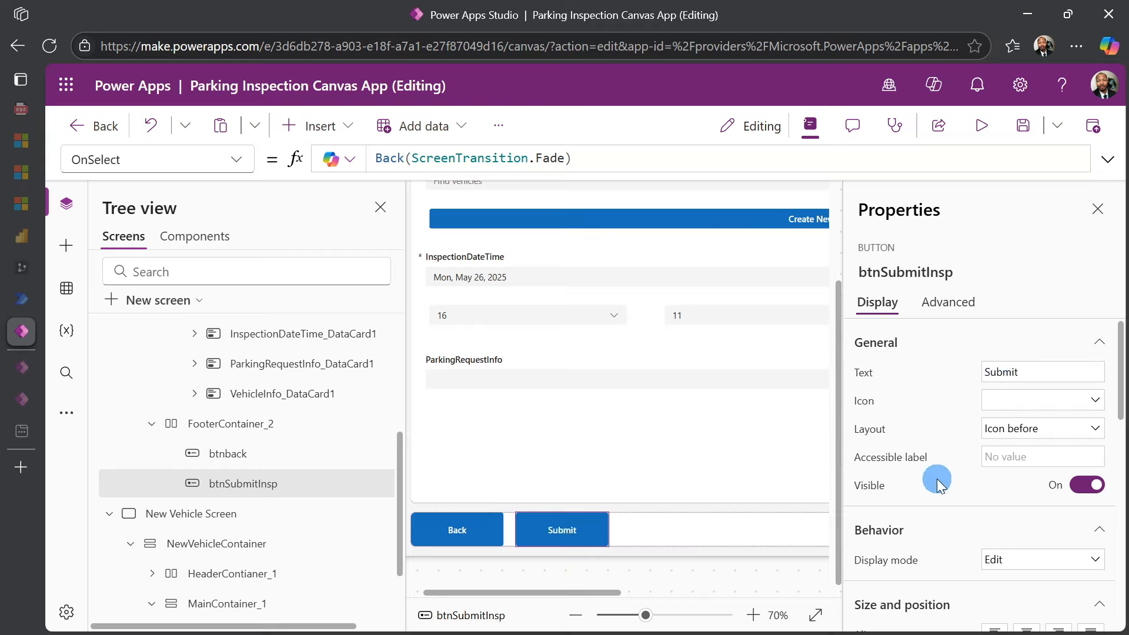
# Turn on flexible width for the btnSubmitInsp button.
pyautogui.scroll(-1, 936, 478)
pyautogui.scroll(-2, 936, 469)
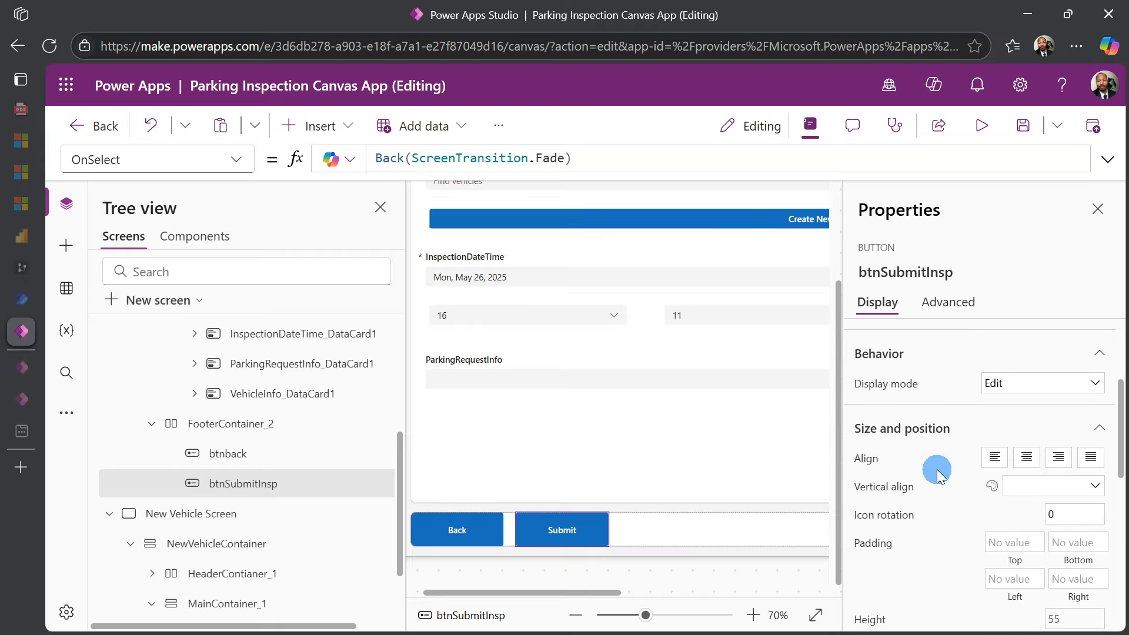
pyautogui.scroll(3, 937, 469)
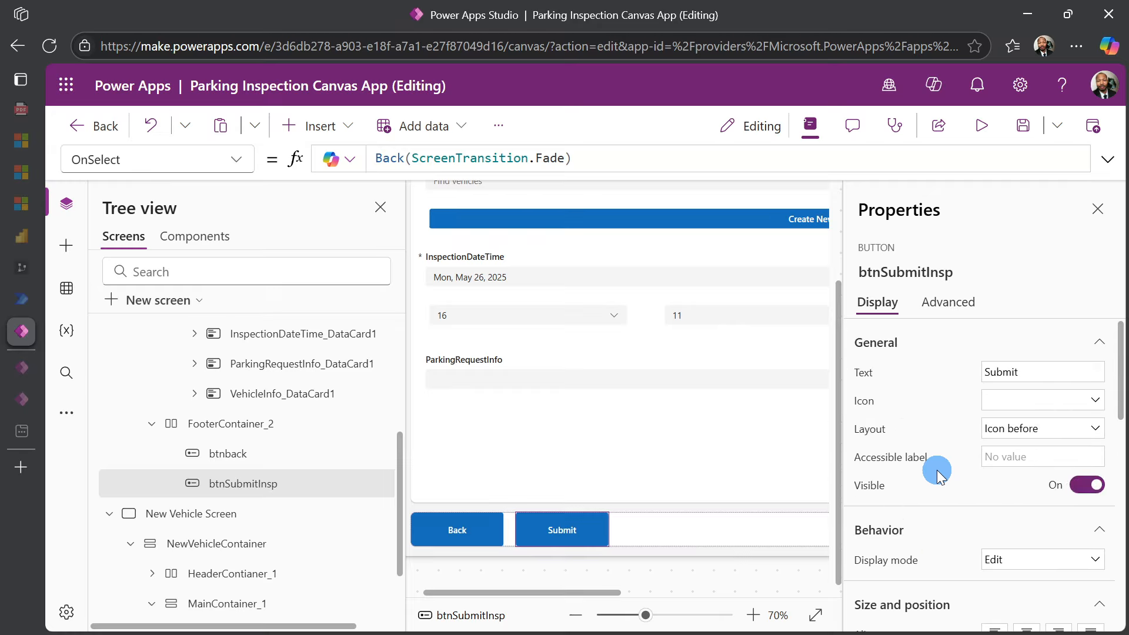
pyautogui.scroll(-3, 937, 474)
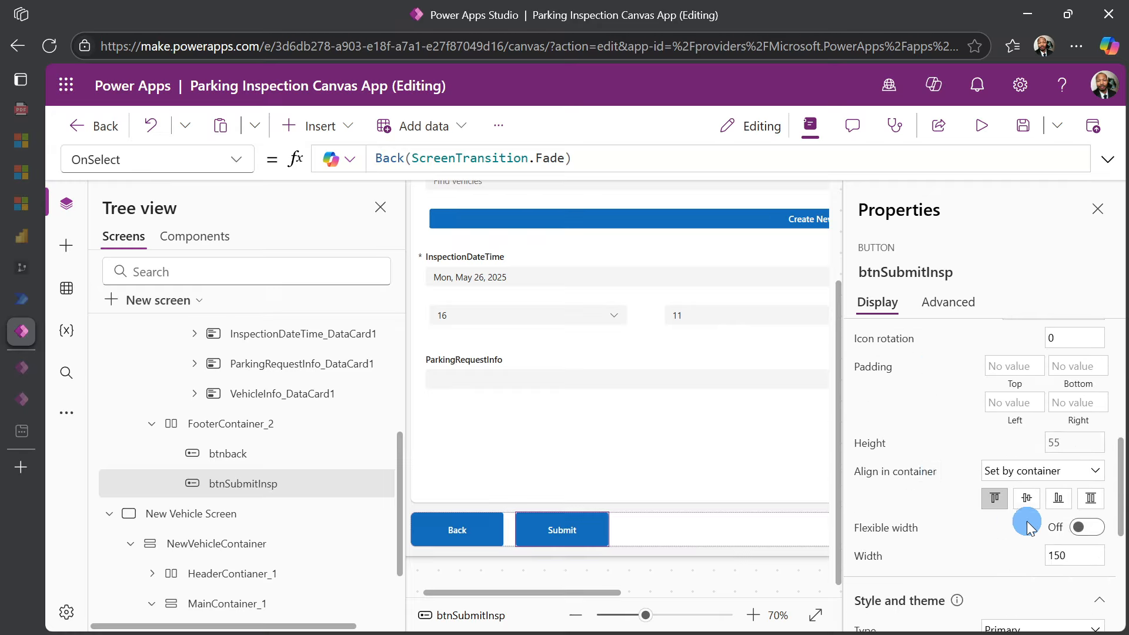
pyautogui.scroll(-1, 951, 521)
pyautogui.scroll(-1, 950, 520)
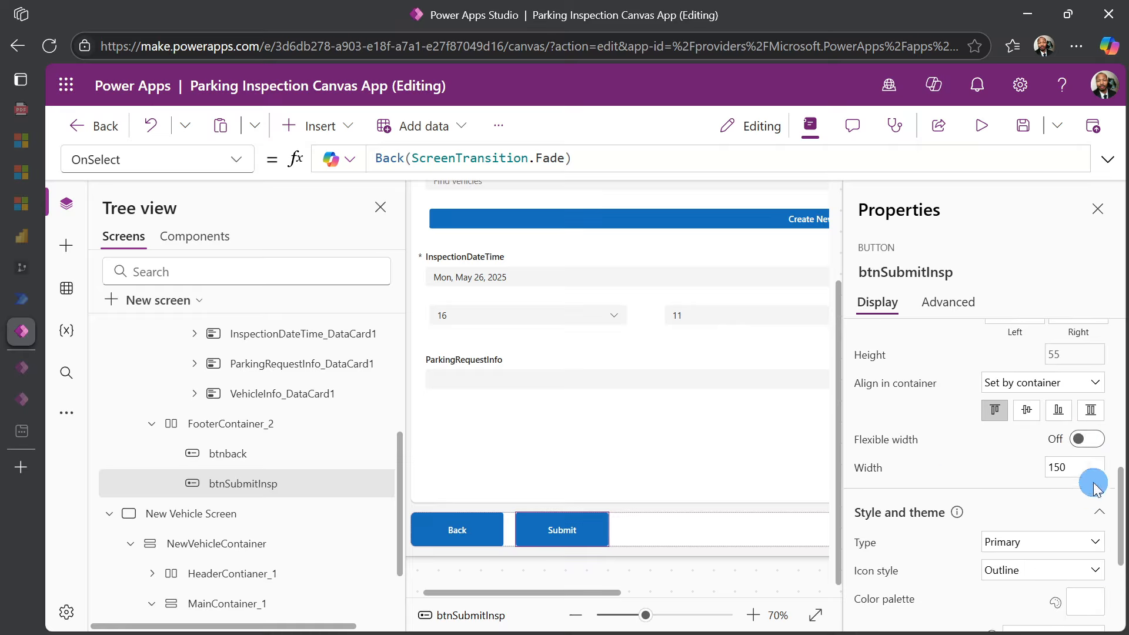
pyautogui.click(1087, 441)
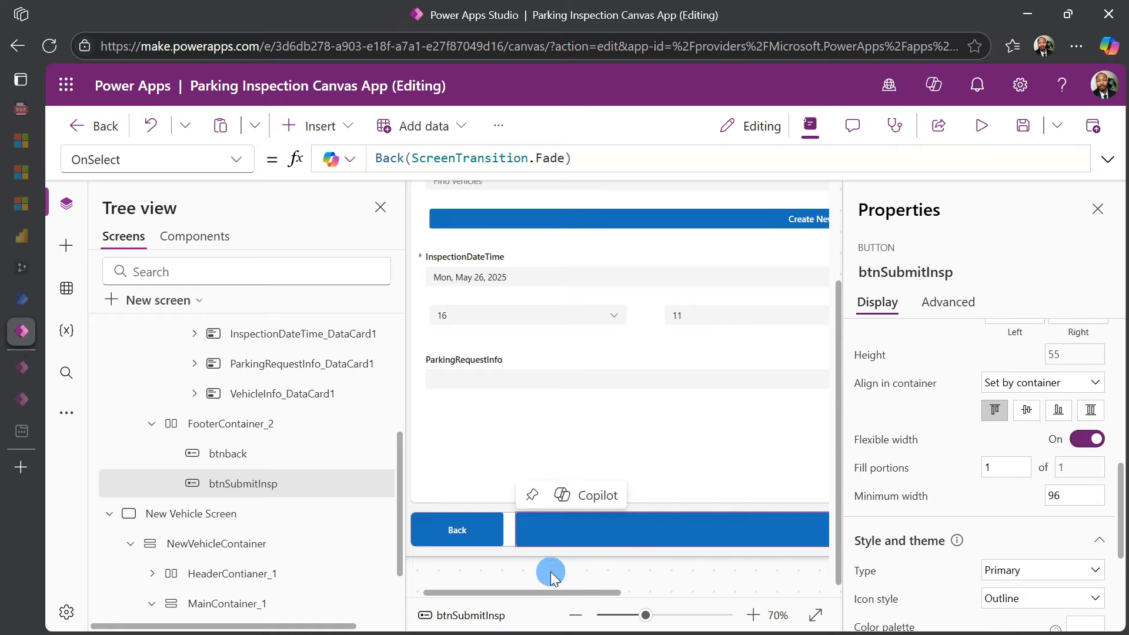
pyautogui.moveTo(522, 594); pyautogui.dragTo(457, 598)
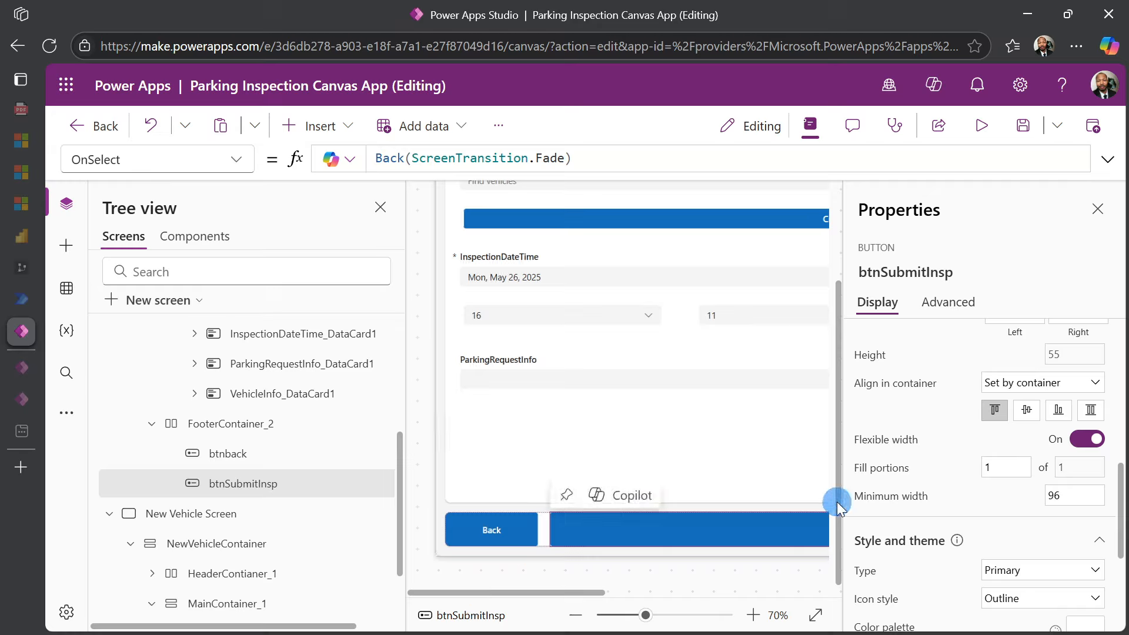
# Set the Submit button's font size to 24.
pyautogui.scroll(-2, 955, 485)
pyautogui.scroll(-1, 958, 491)
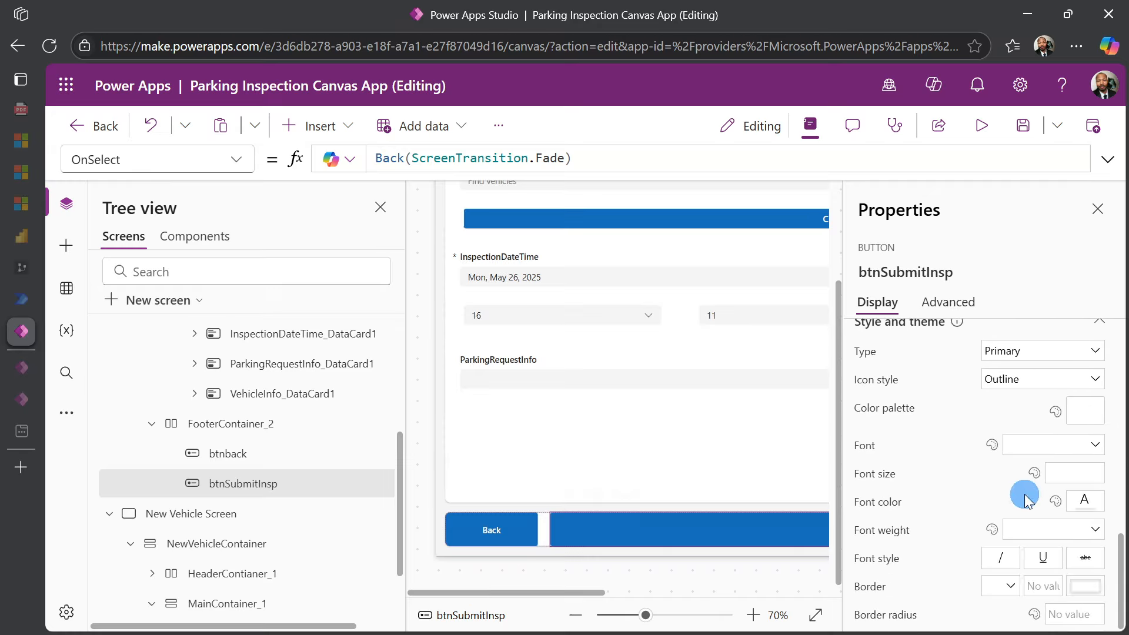
pyautogui.click(1091, 471)
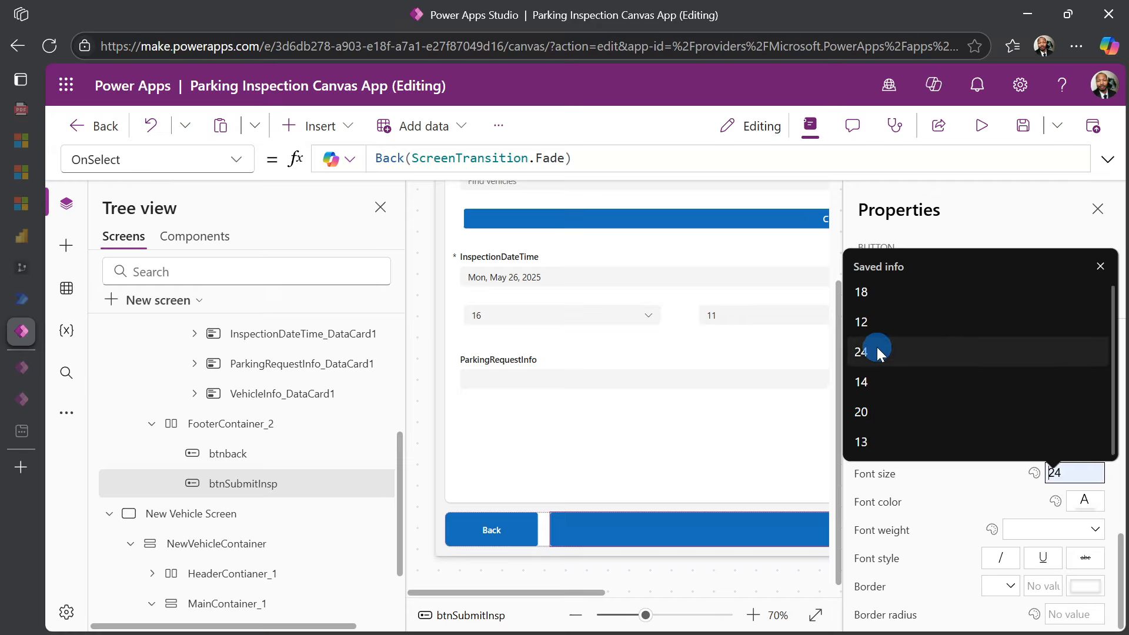
pyautogui.click(877, 348)
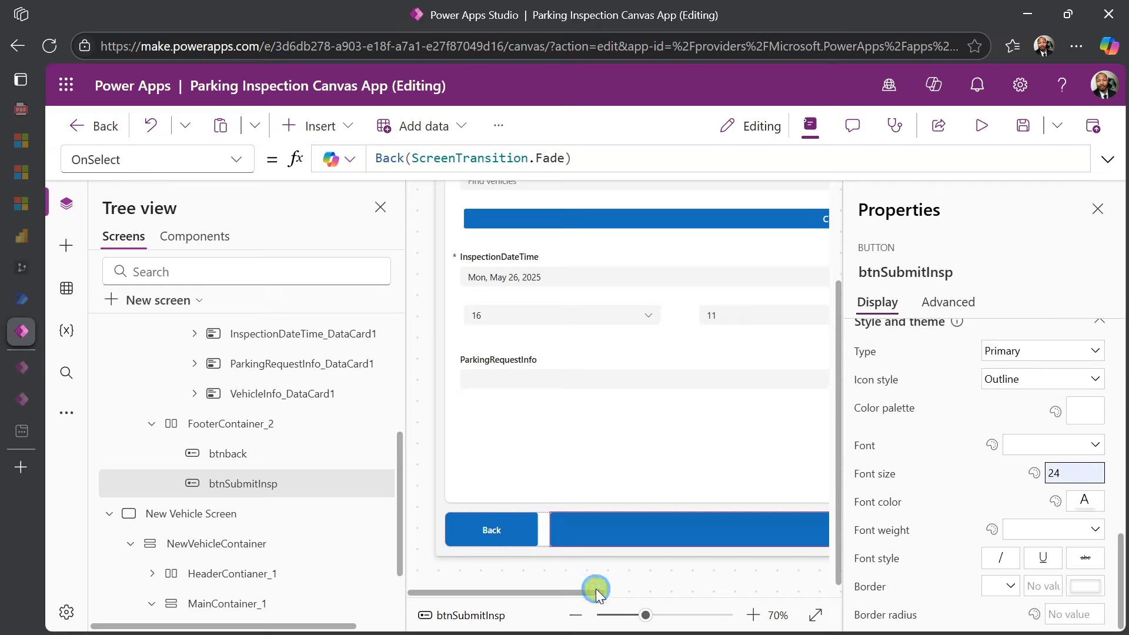
pyautogui.moveTo(595, 588); pyautogui.dragTo(664, 592)
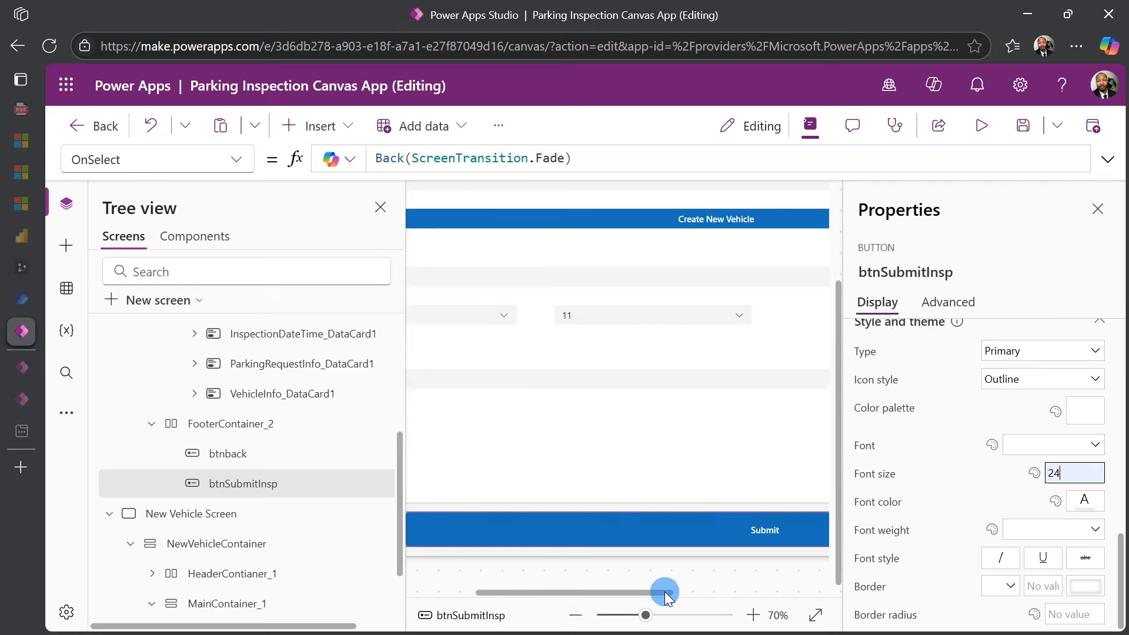
pyautogui.click(1039, 253)
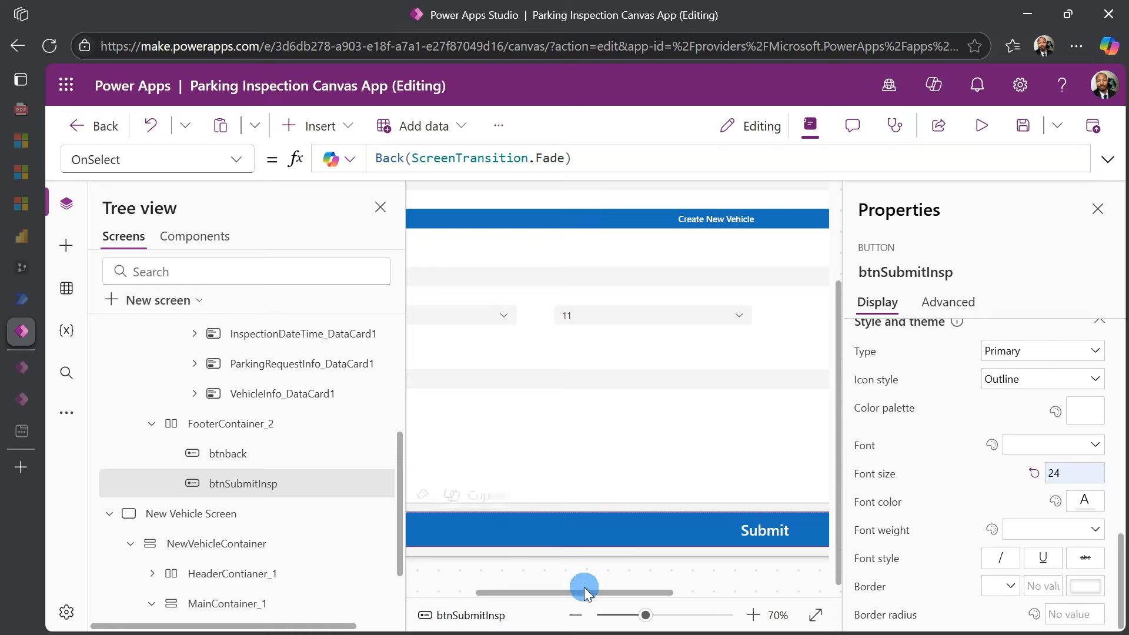
# Set the Back button's font size to 24.
pyautogui.moveTo(584, 591); pyautogui.dragTo(509, 593)
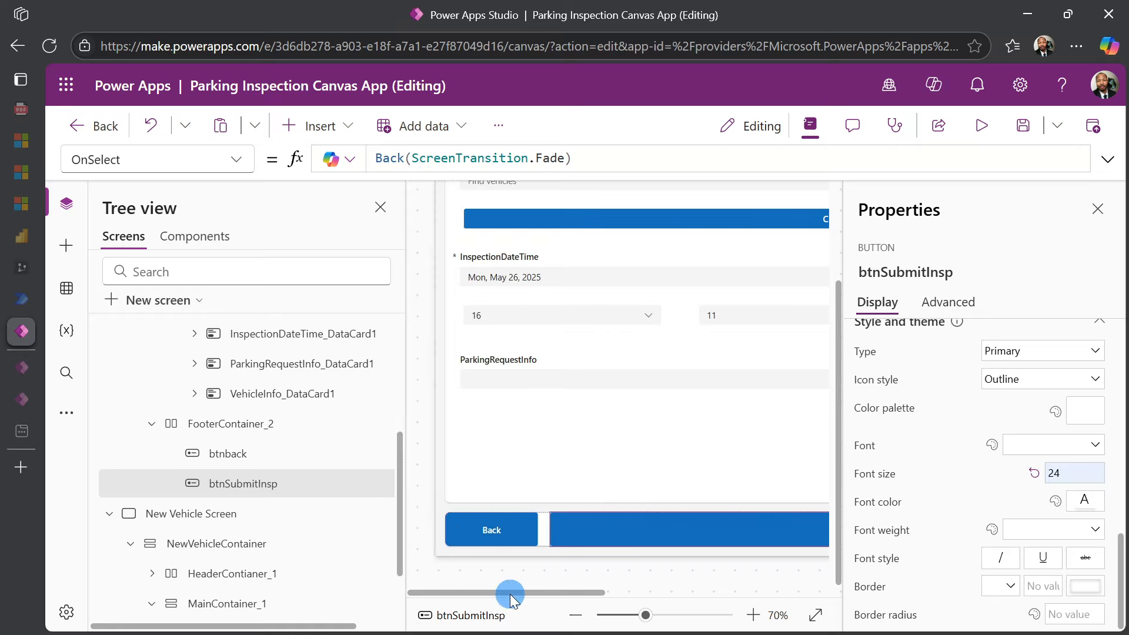
pyautogui.click(502, 540)
pyautogui.click(1077, 476)
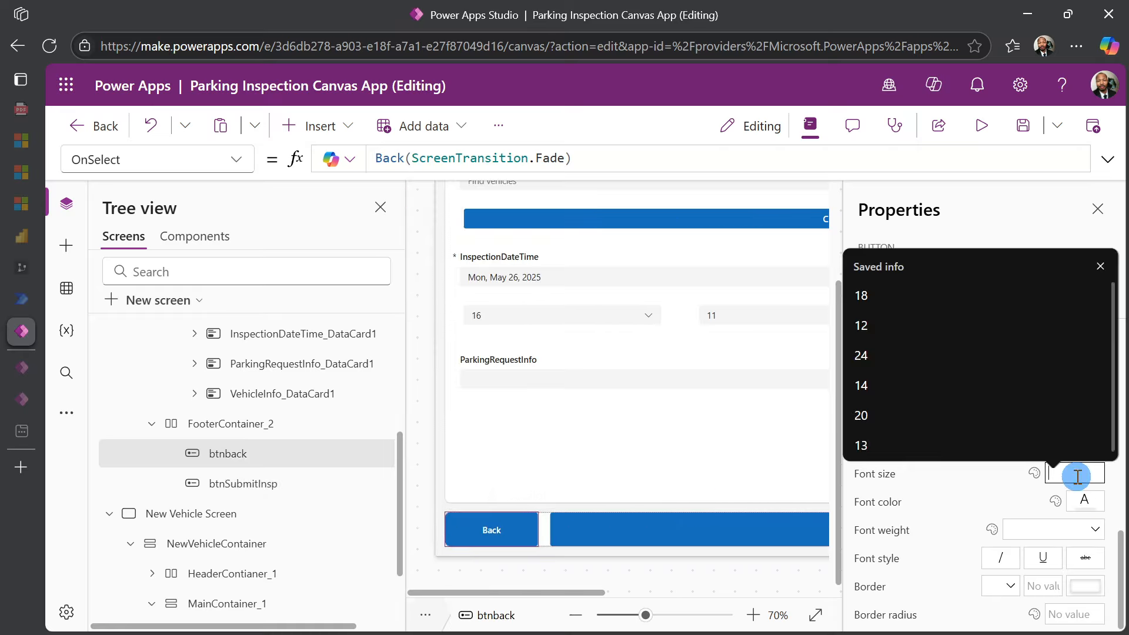
pyautogui.click(869, 355)
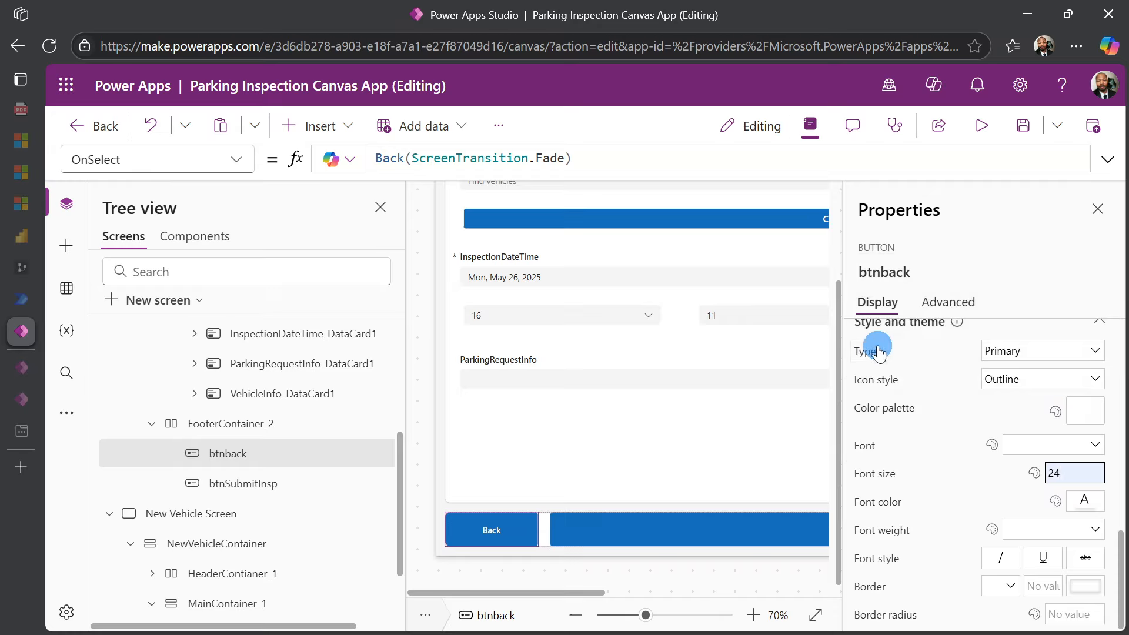
pyautogui.click(1000, 223)
pyautogui.click(566, 579)
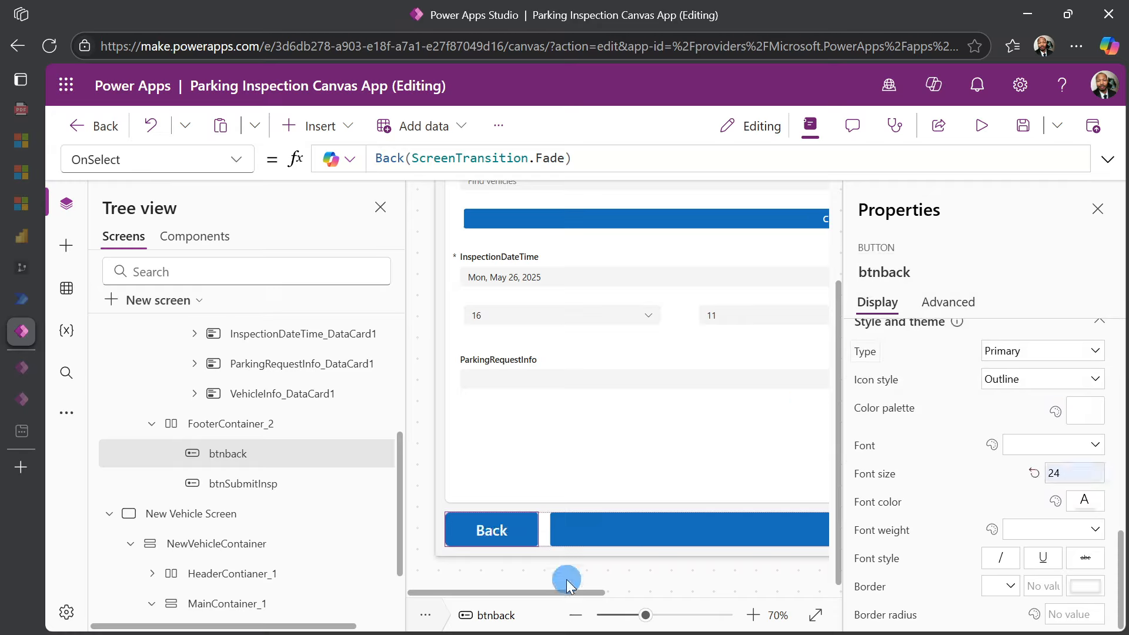
# Set the height of FooterContainer_2 to 45.
pyautogui.click(242, 429)
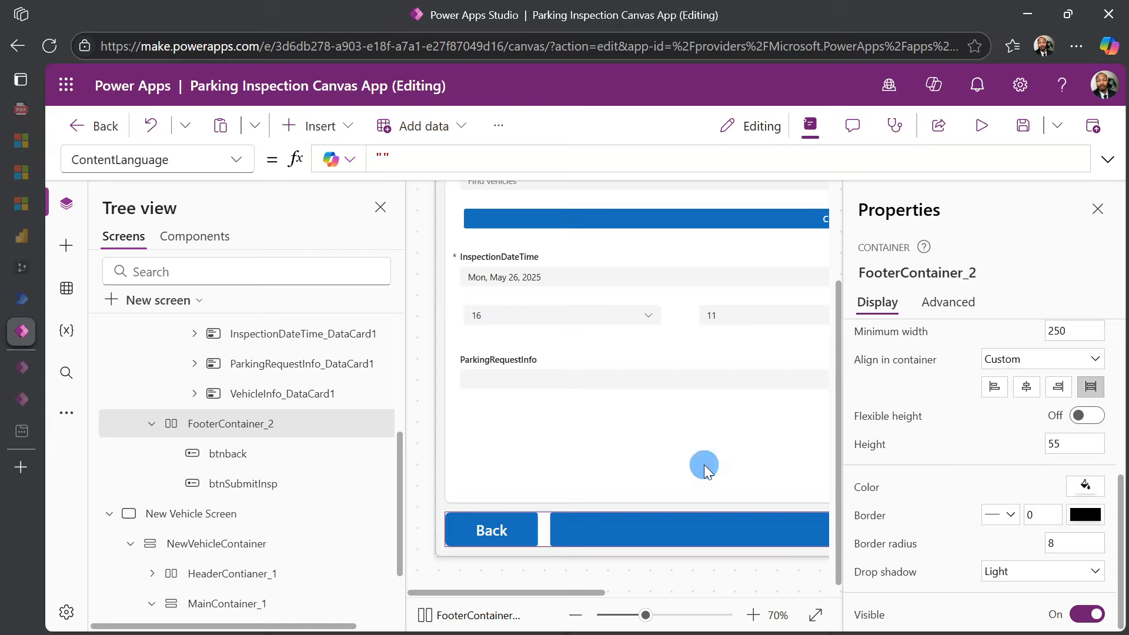
pyautogui.click(1057, 439)
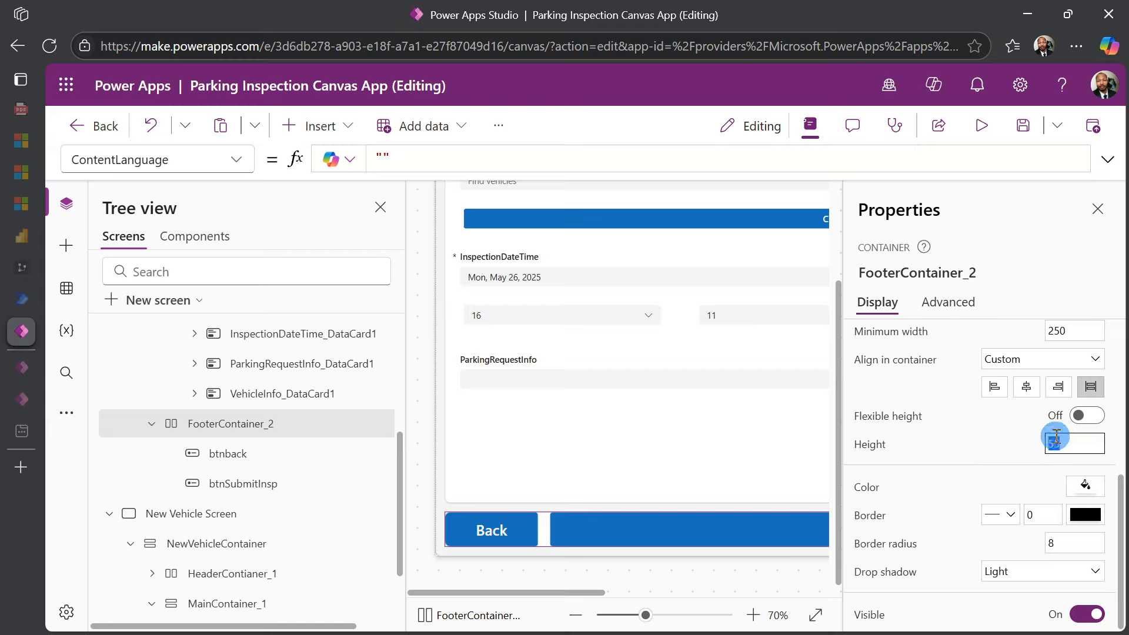
pyautogui.write('45')
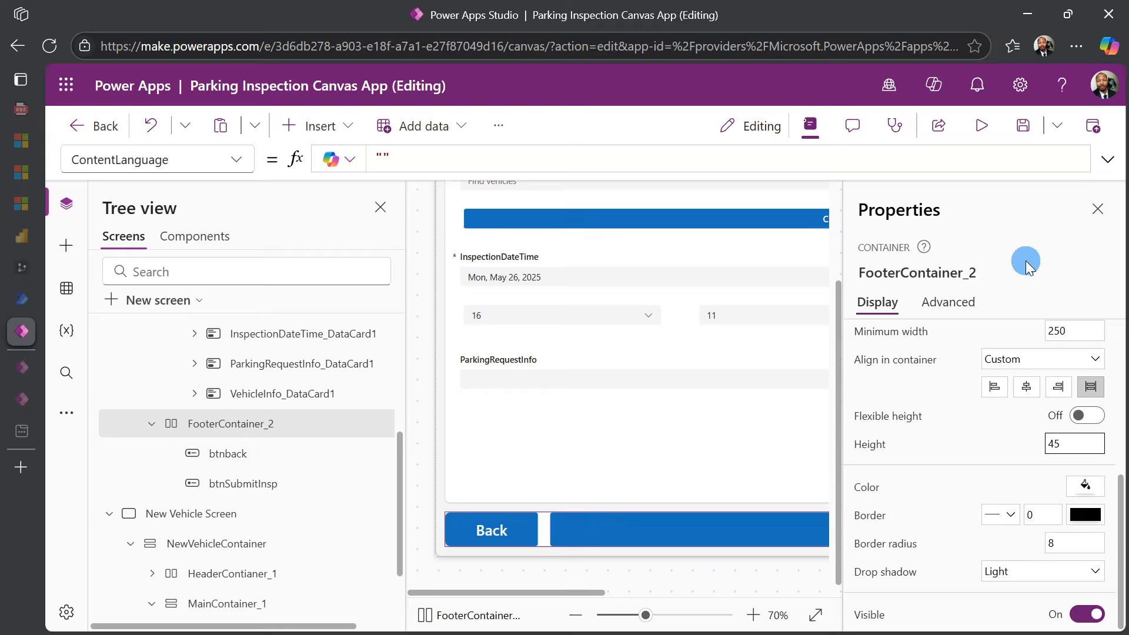
pyautogui.click(1025, 260)
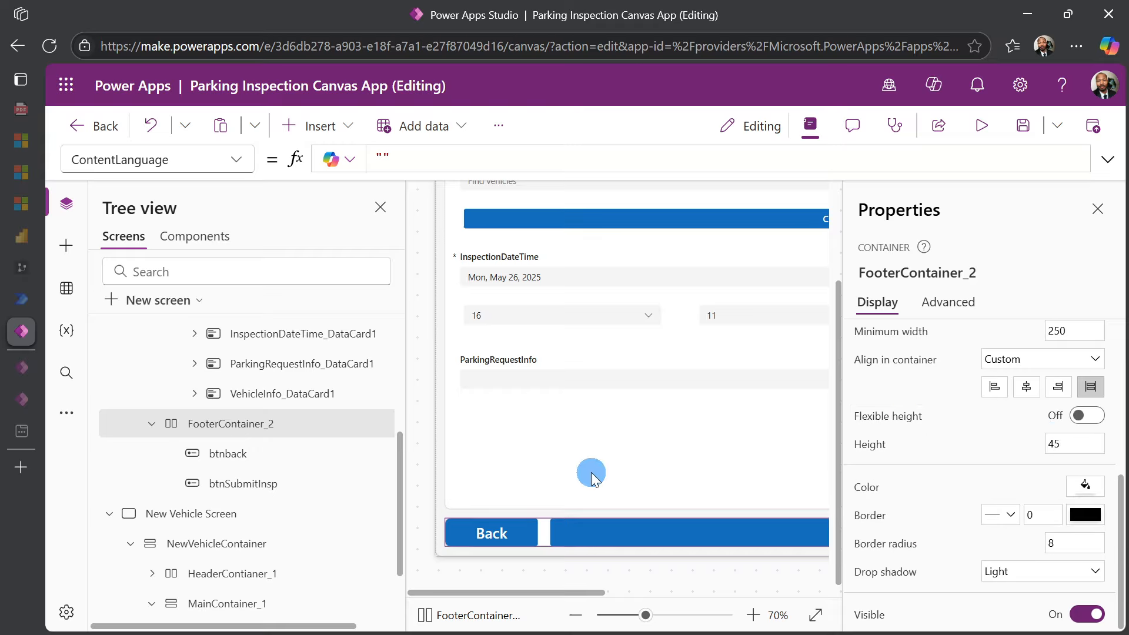
pyautogui.scroll(3, 590, 471)
pyautogui.scroll(-3, 588, 468)
# Clear the copied Back formula from the btnSubmitInsp button's OnSelect property.
pyautogui.click(580, 527)
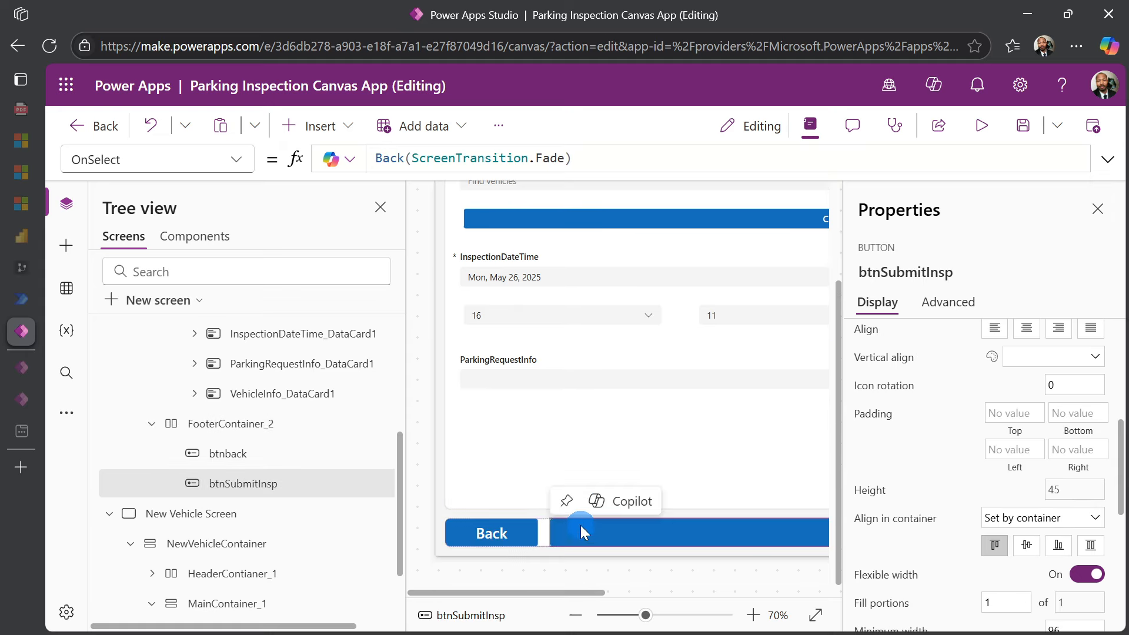
pyautogui.click(529, 535)
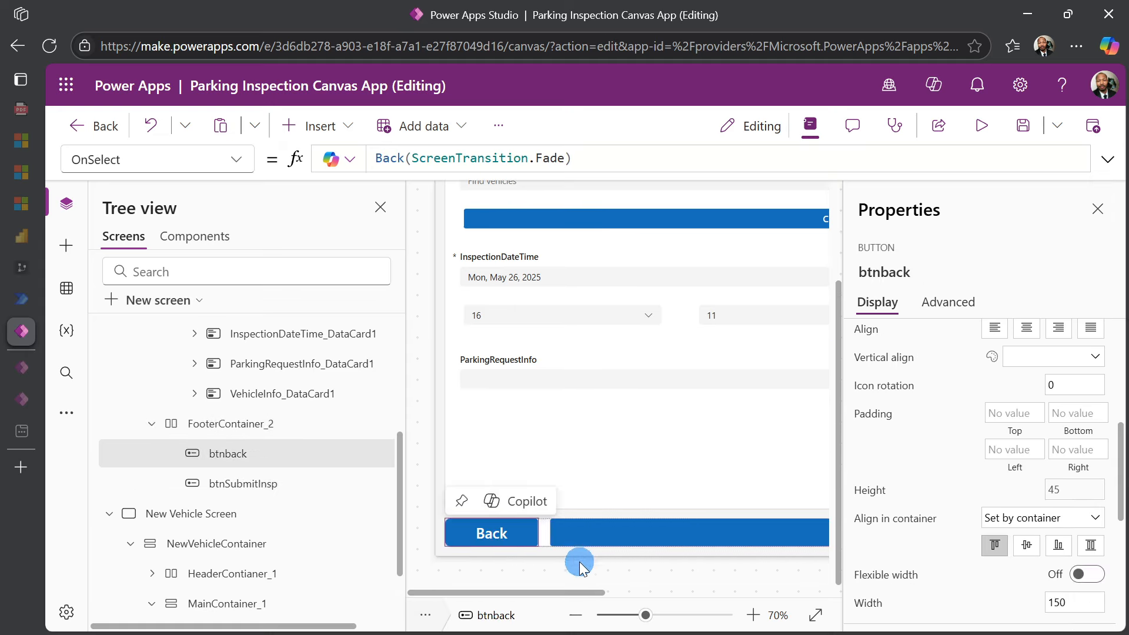
pyautogui.click(590, 547)
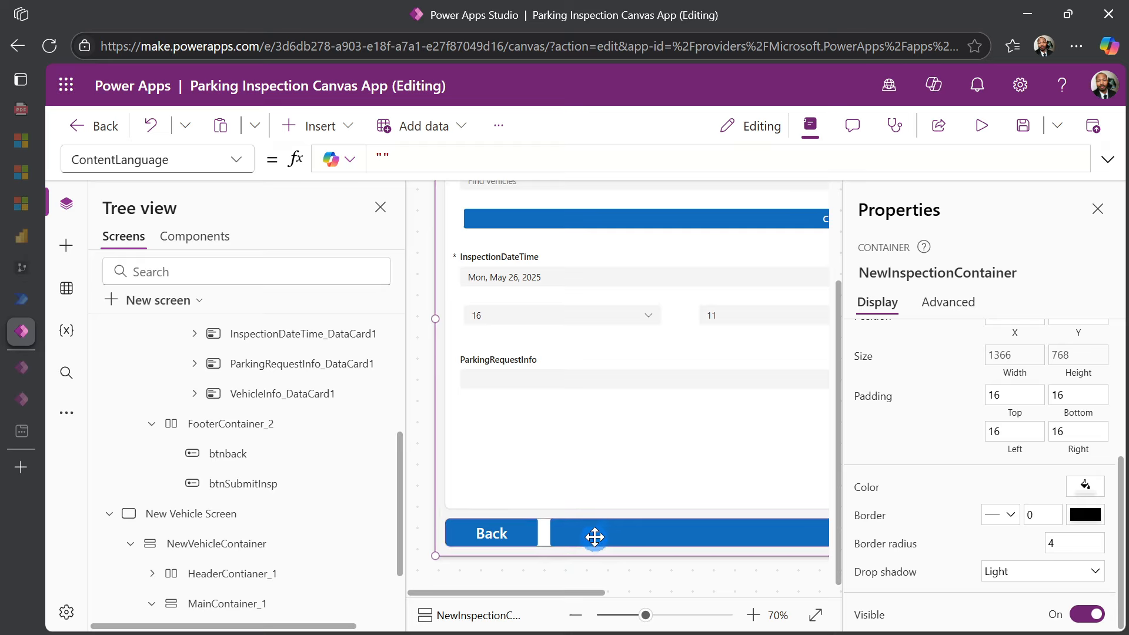
pyautogui.click(596, 533)
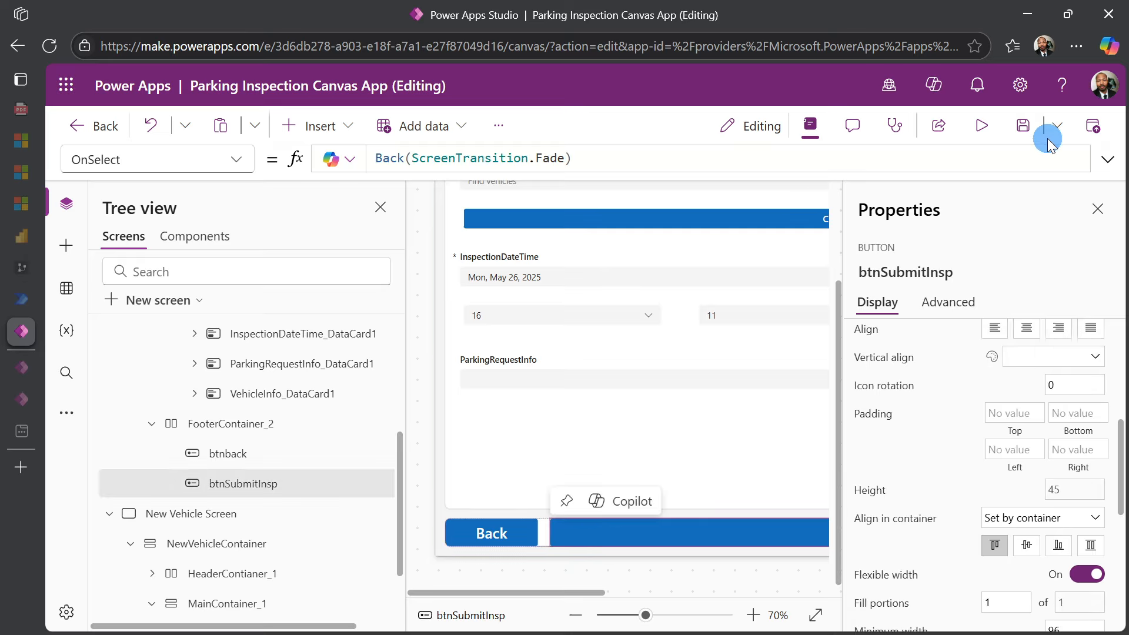
pyautogui.click(1107, 159)
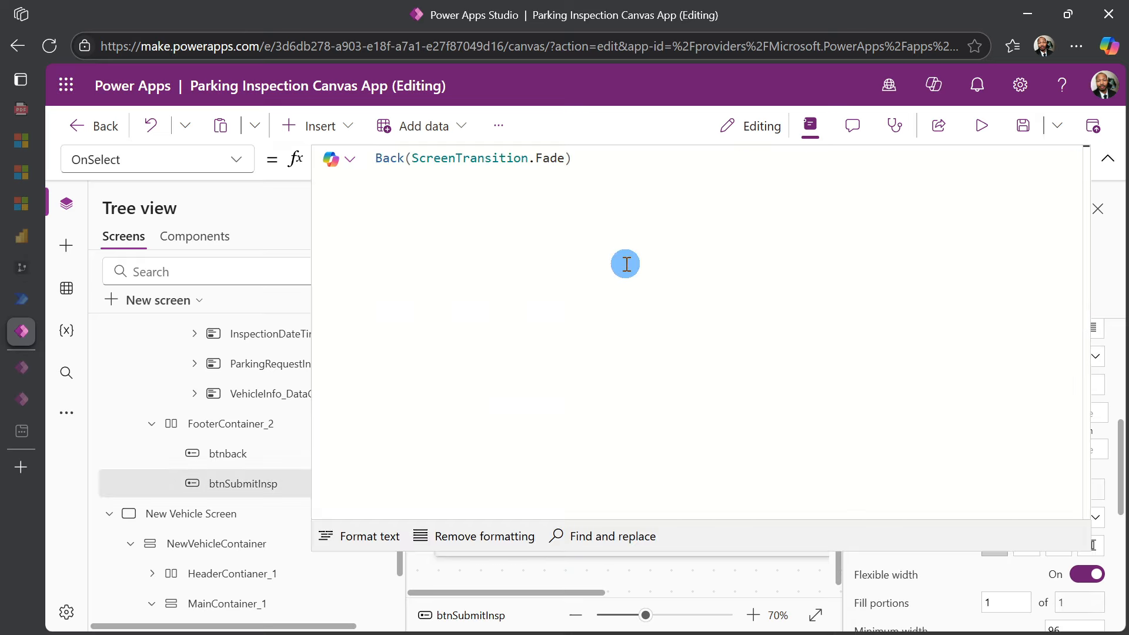
pyautogui.click(643, 234)
pyautogui.hotkey('ctrl', 'a')
pyautogui.press('Delete')
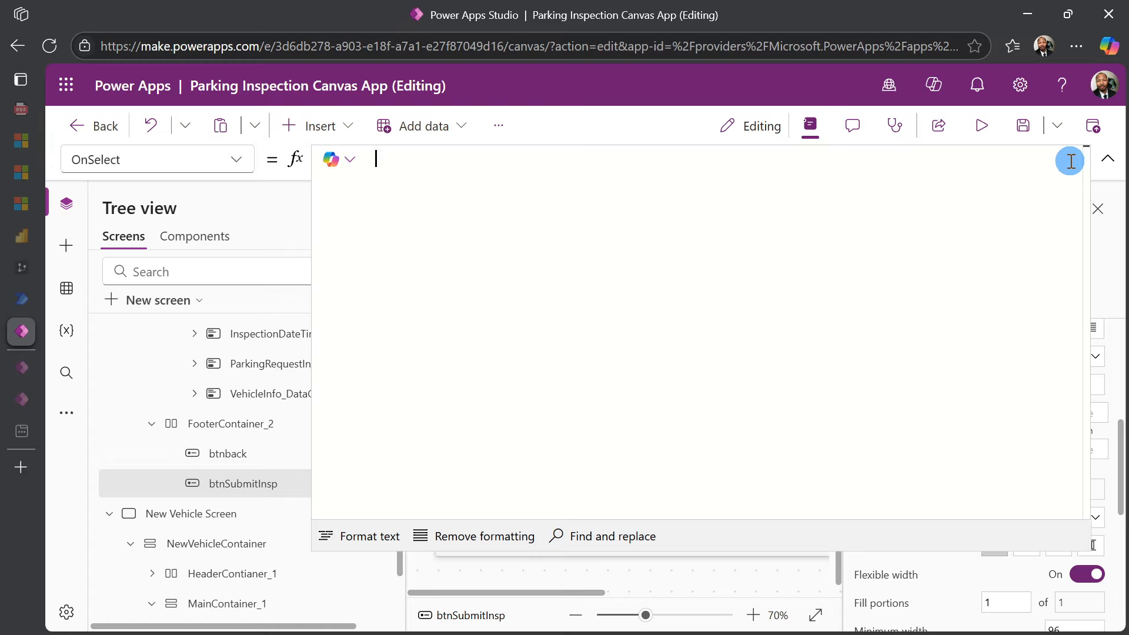
pyautogui.click(1107, 159)
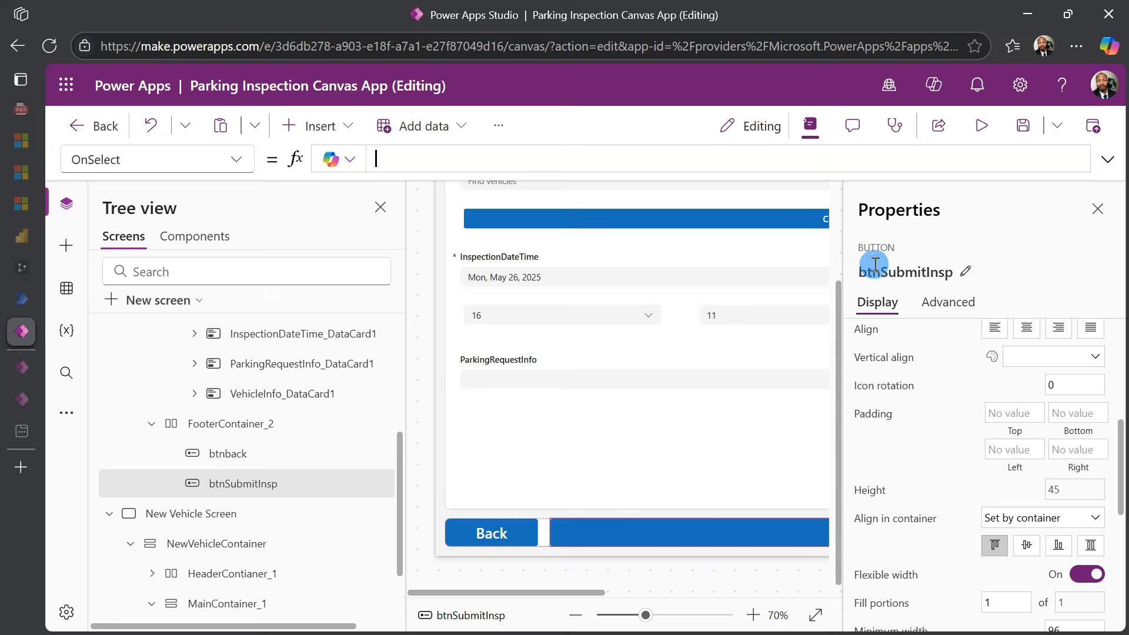
# Enter btnSubmitInsp's OnSelect formula that sets varInspectDateTime from the date, hour and minute controls, sets varFinalRequest from cmbParkingRequest or varNewRequest, and runs SubmitForm(frmInspection).
pyautogui.click(1094, 164)
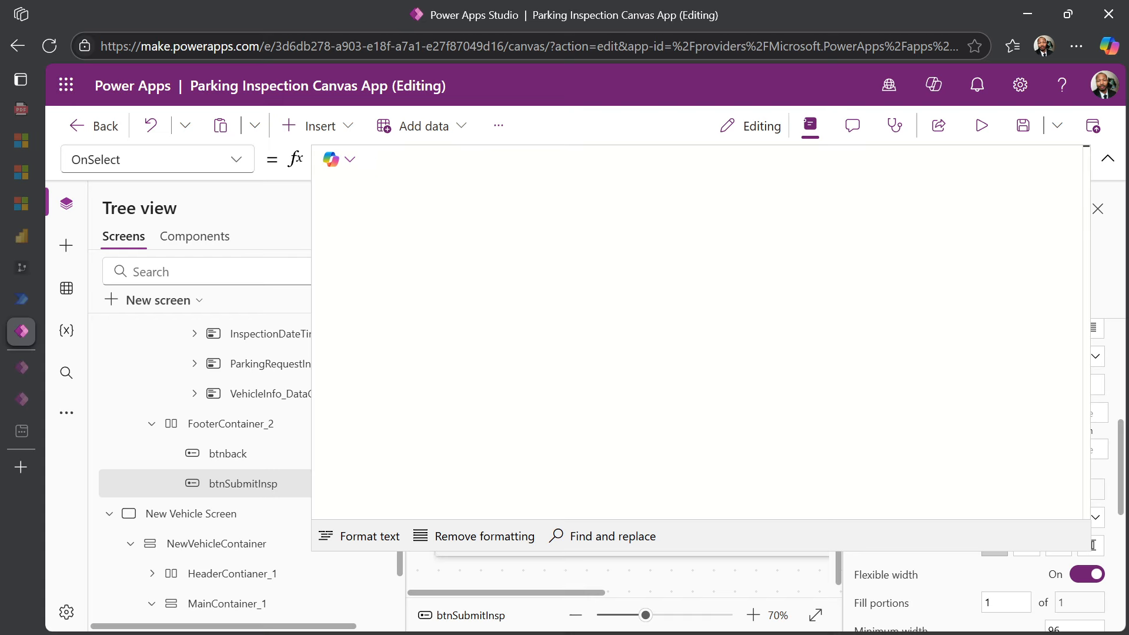
pyautogui.click(401, 223)
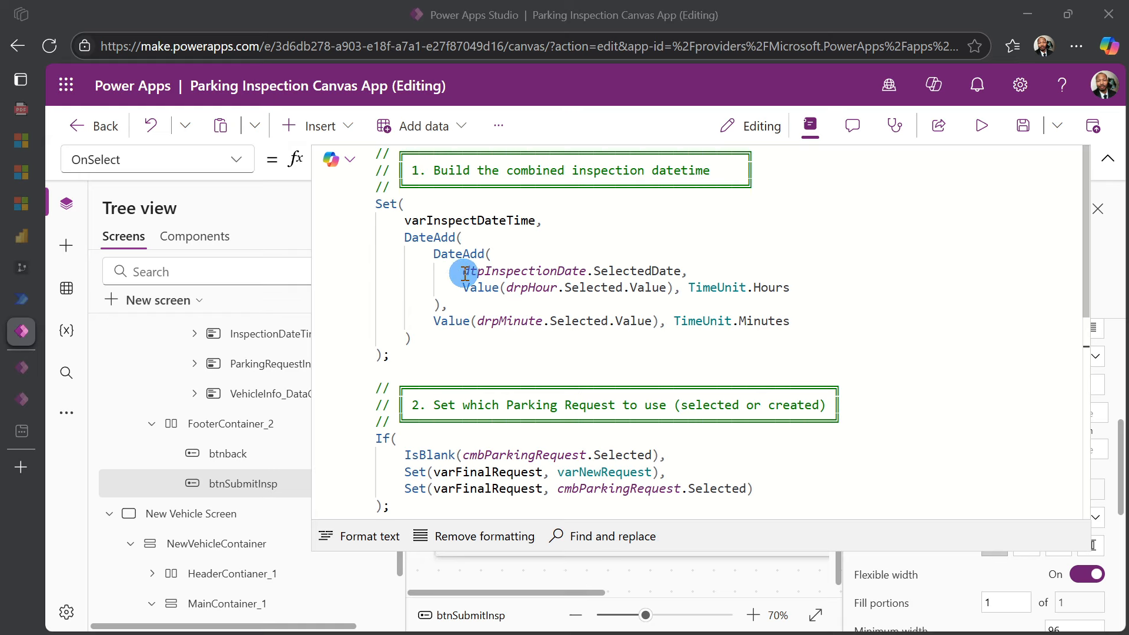
pyautogui.click(1107, 157)
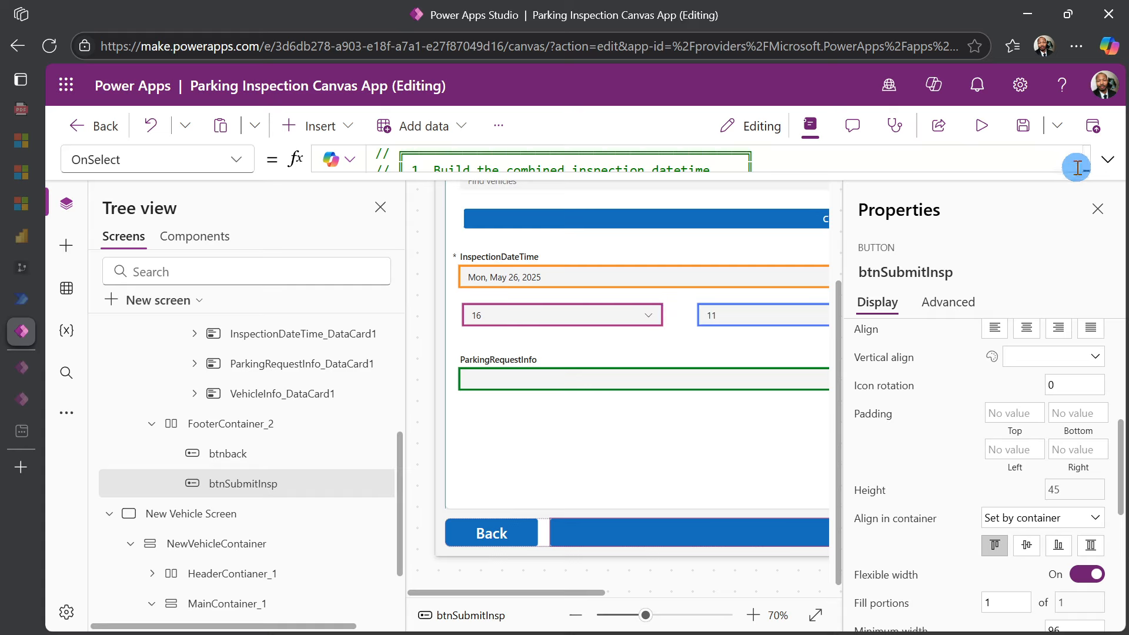
pyautogui.click(1107, 160)
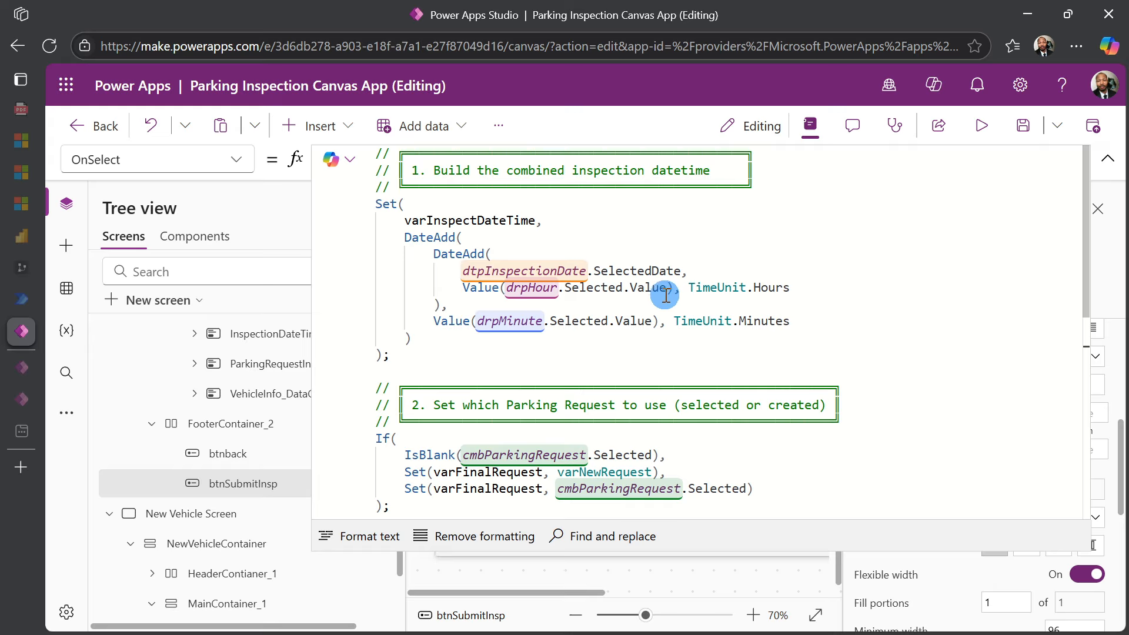
pyautogui.scroll(-2, 481, 273)
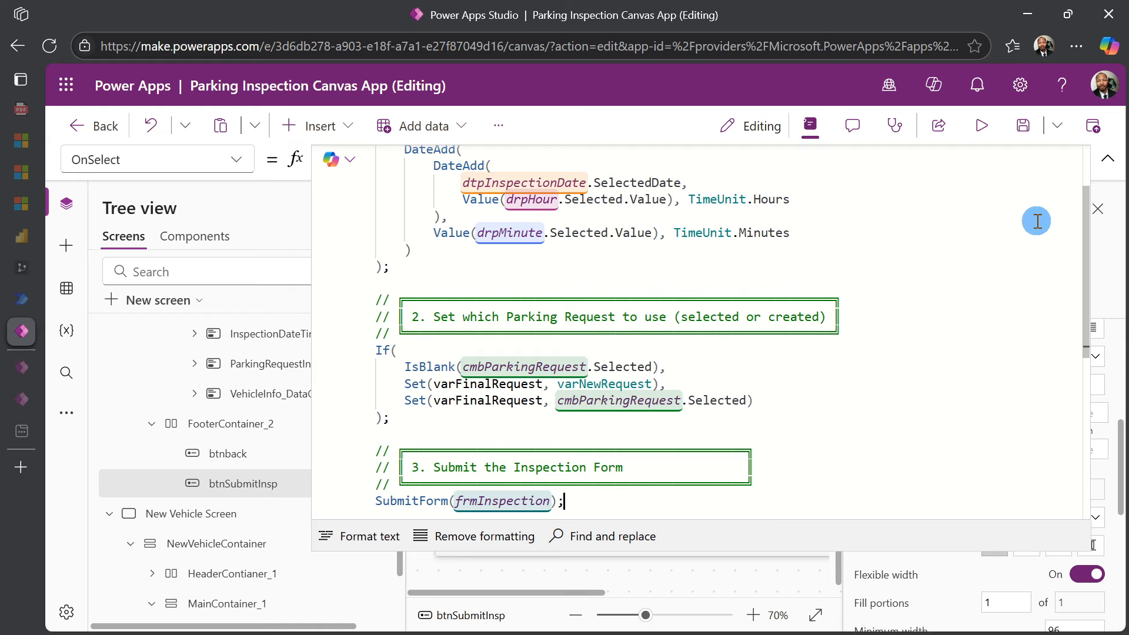
# Set frmInspection's OnSuccess to notify "Inspection saved to Dataverse.", refresh ParkingInspectionInfos, run ResetForm and NewForm, blank varNewRequest, and navigate to 'Review Screen' with ScreenTransition.Cover.
pyautogui.click(1108, 158)
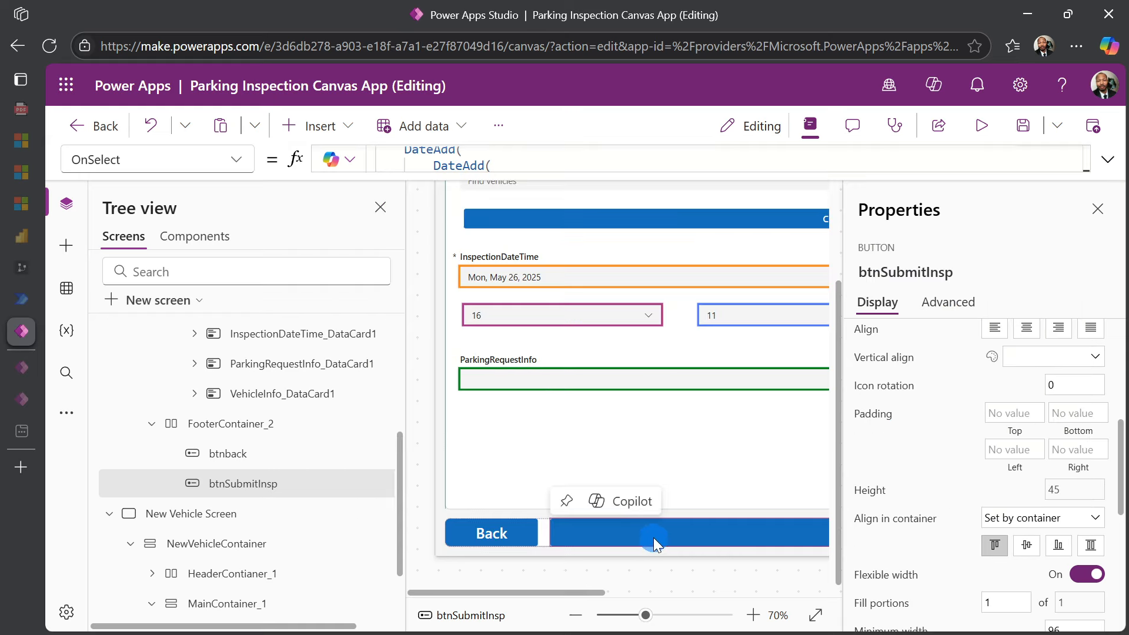
pyautogui.click(472, 490)
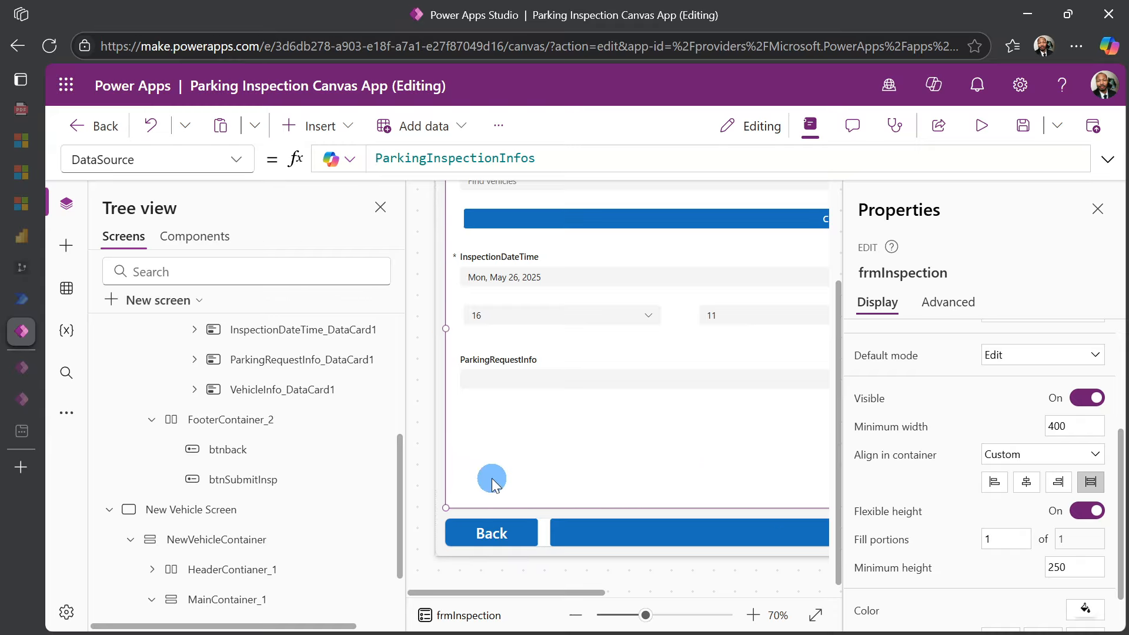
pyautogui.click(242, 162)
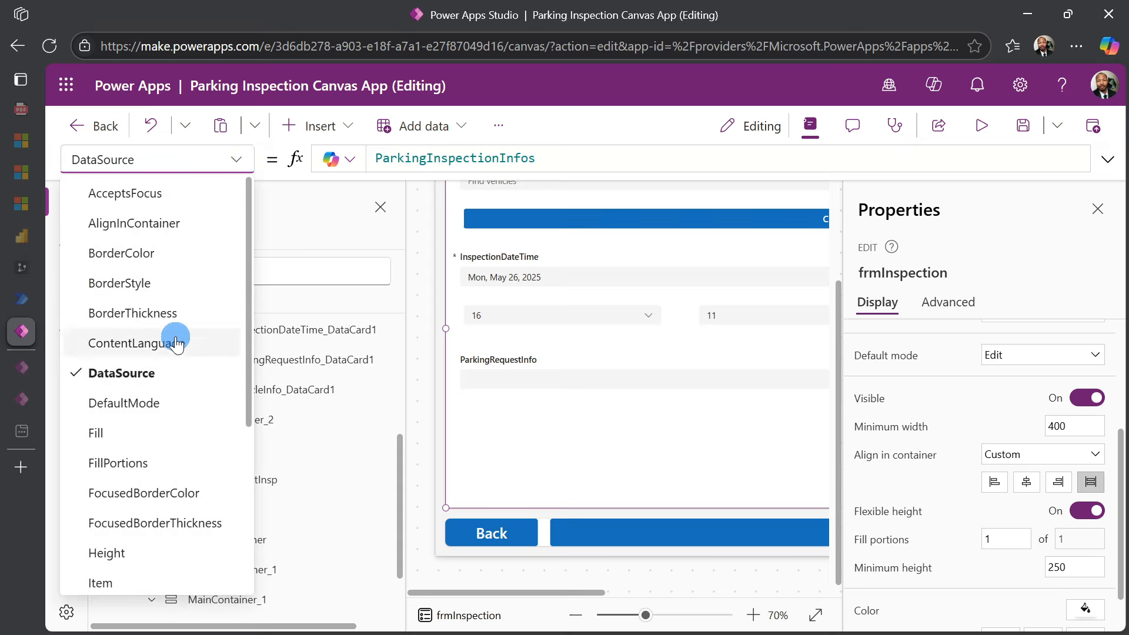
pyautogui.scroll(-5, 182, 373)
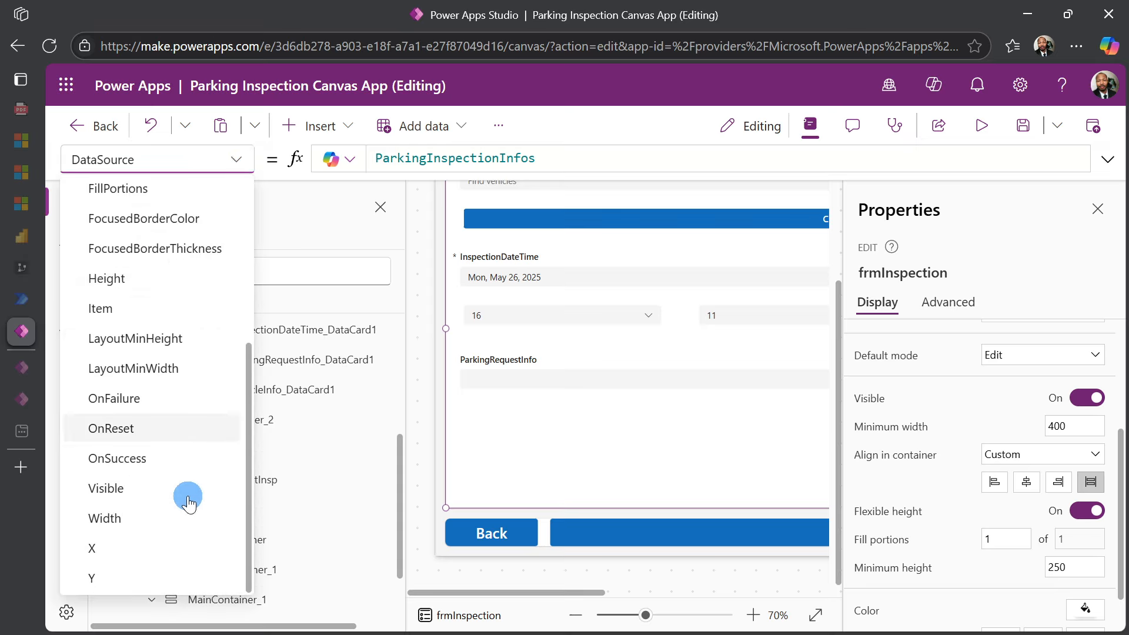
pyautogui.click(177, 459)
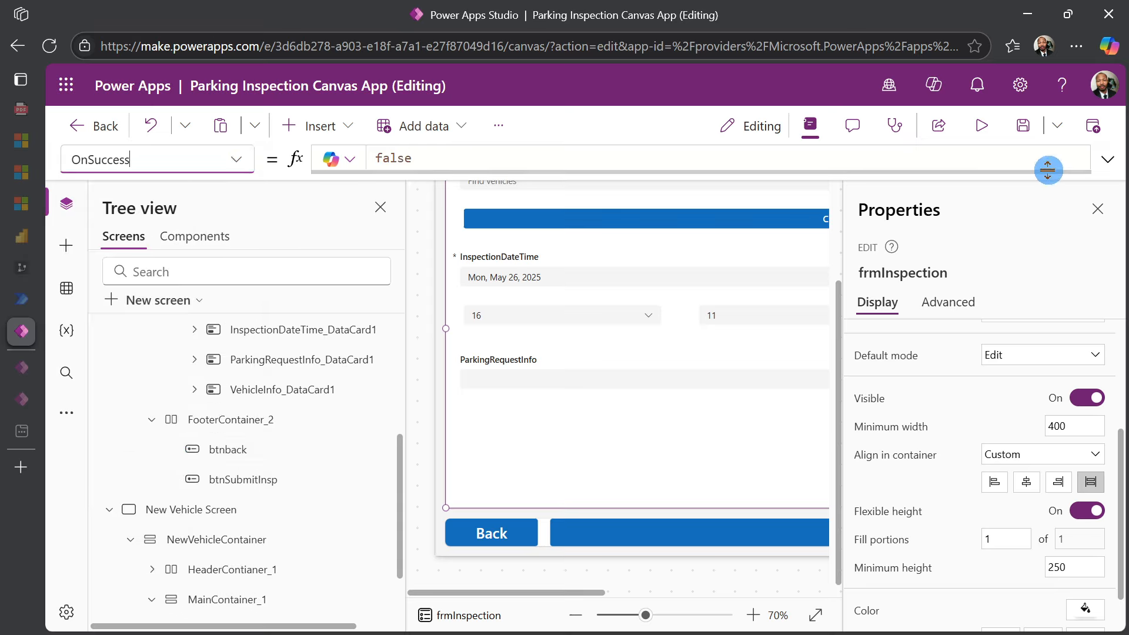
pyautogui.click(1107, 159)
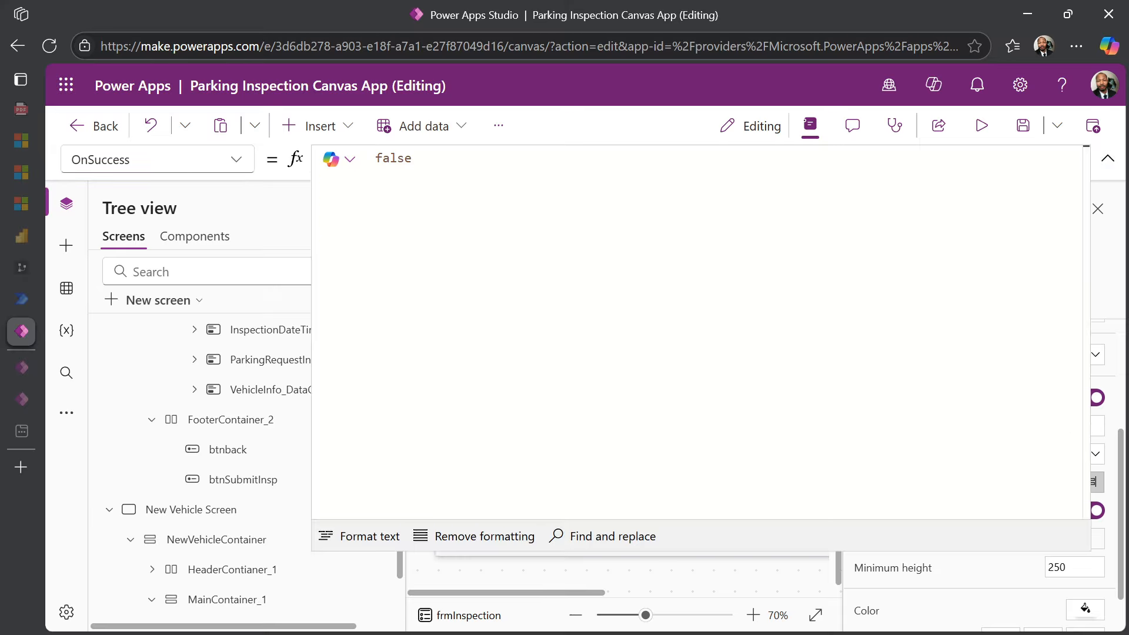
pyautogui.hotkey('ctrl', 'a')
pyautogui.write('Notify(     "Inspection saved to Dataverse.",     NotificationType.Success ); Refresh(\'ParkingInspectionInfos\'); // keep the Review screen in-sync ResetForm(frmInspection); // clear the form controls NewForm(frmInspection); // set the form back to New mode Set( varNewRequest, Blank() );    // cleanup Navigate(     \'Review Screen\',     ScreenTransition.Cover );')
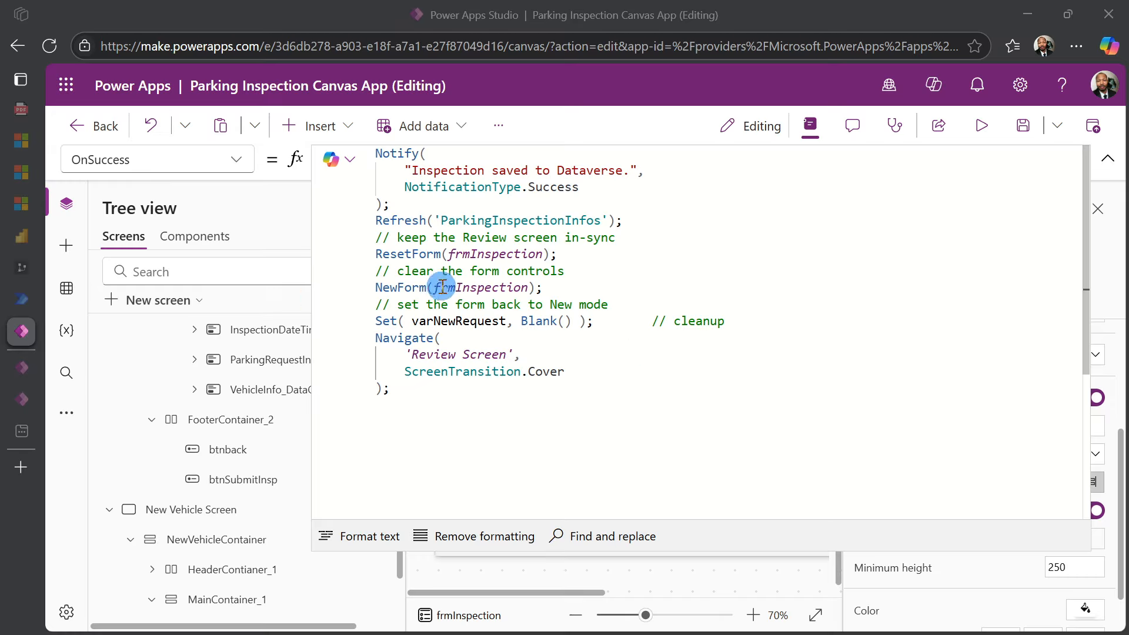
# Set frmInspection's OnFailure formula to Notify(frmInspection.Error, NotificationType.Error).
pyautogui.click(231, 157)
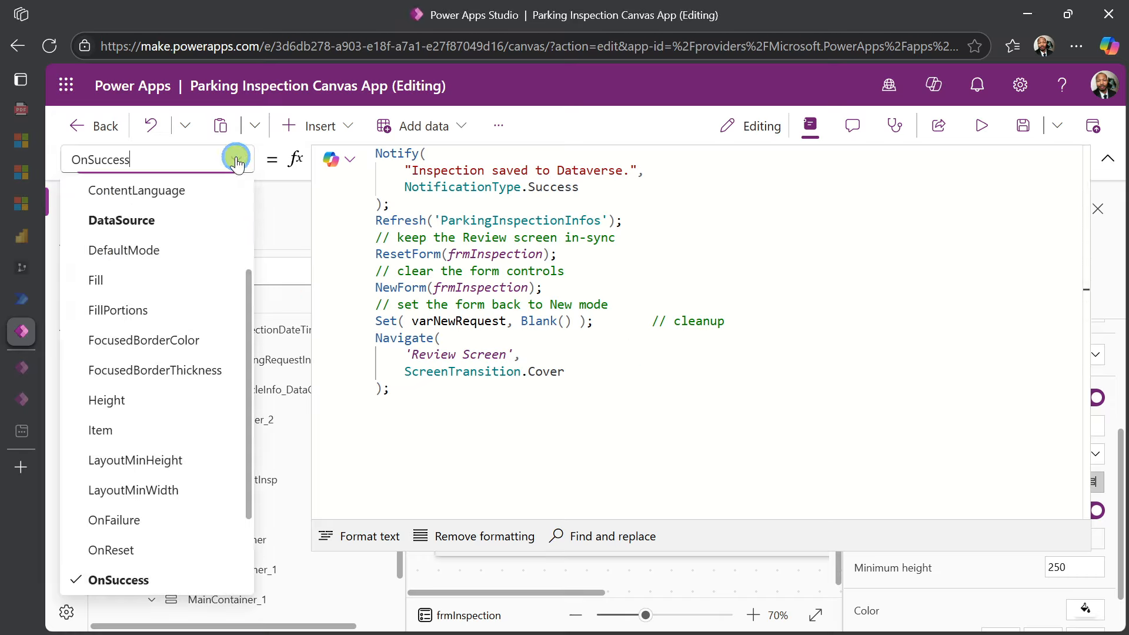
pyautogui.scroll(-1, 209, 325)
pyautogui.scroll(-3, 209, 325)
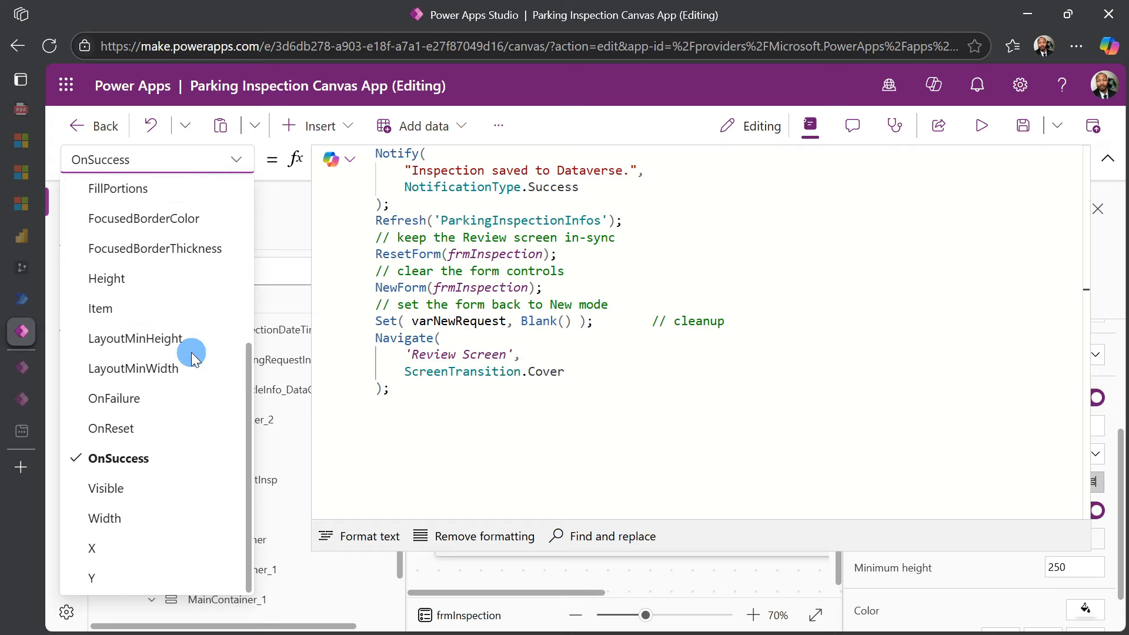
pyautogui.click(157, 395)
pyautogui.click(512, 404)
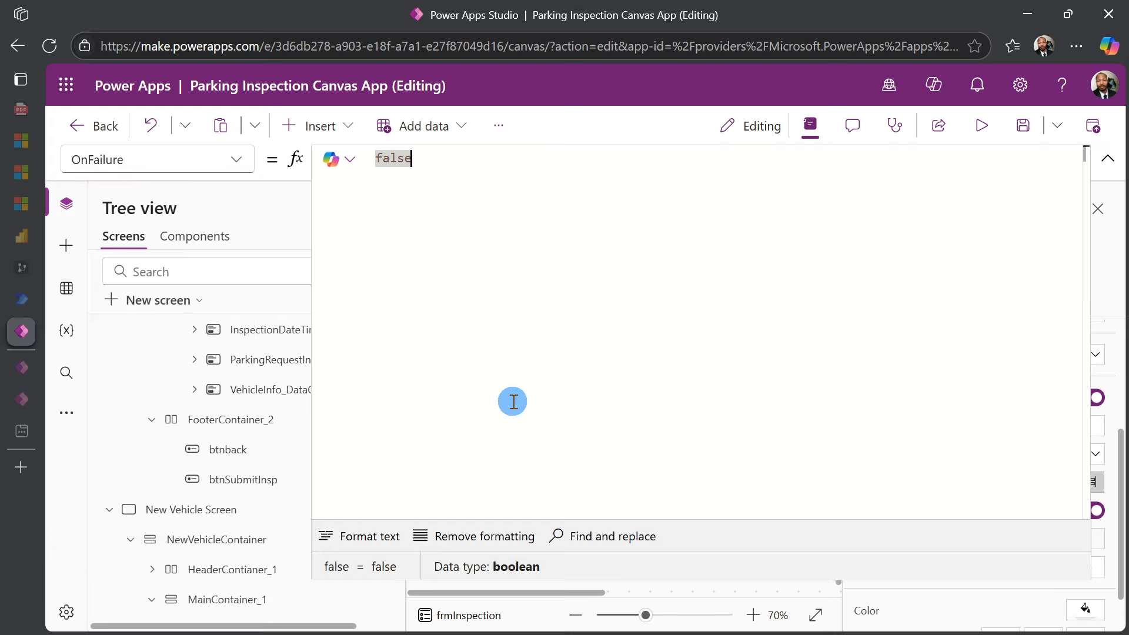
pyautogui.write('Notify(frmInspection.Error, NotificationType.Error)')
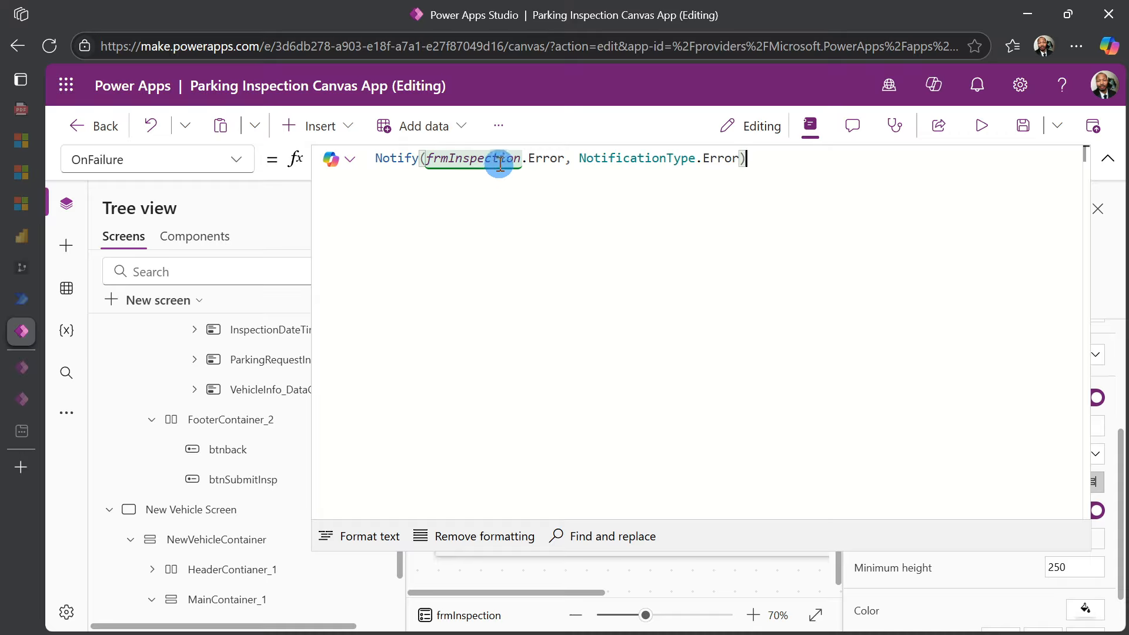
pyautogui.click(1101, 162)
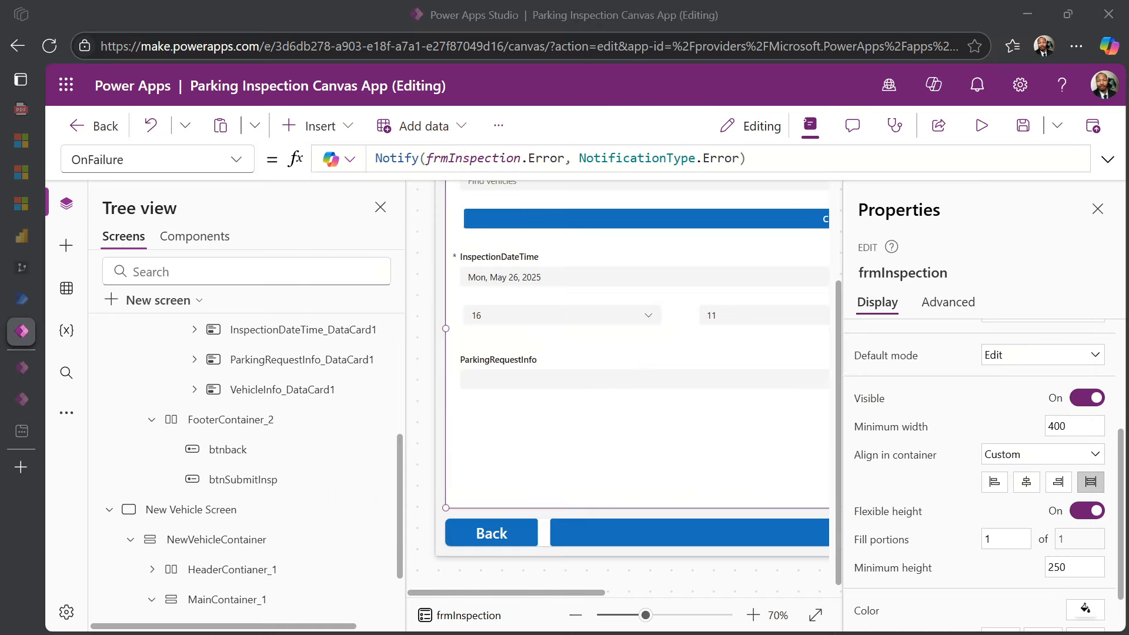
# Add NewForm(frmInspection); on its own line before the Navigate call in the OnSelect formula of the Home Screen's New Inspection Screen button.
pyautogui.click(819, 616)
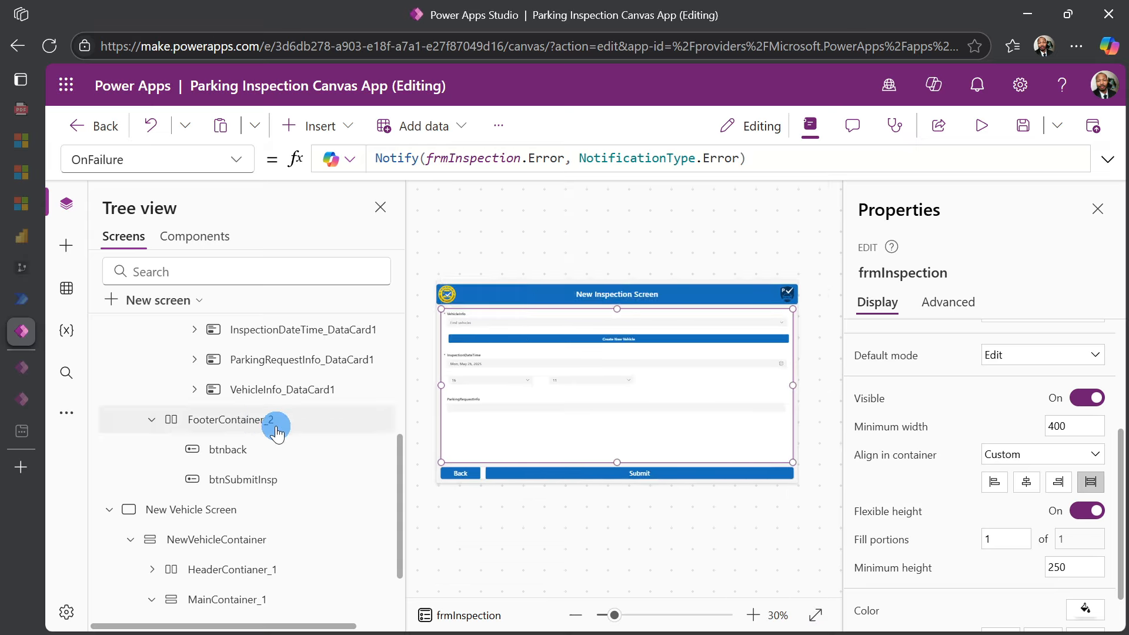
pyautogui.scroll(4, 273, 423)
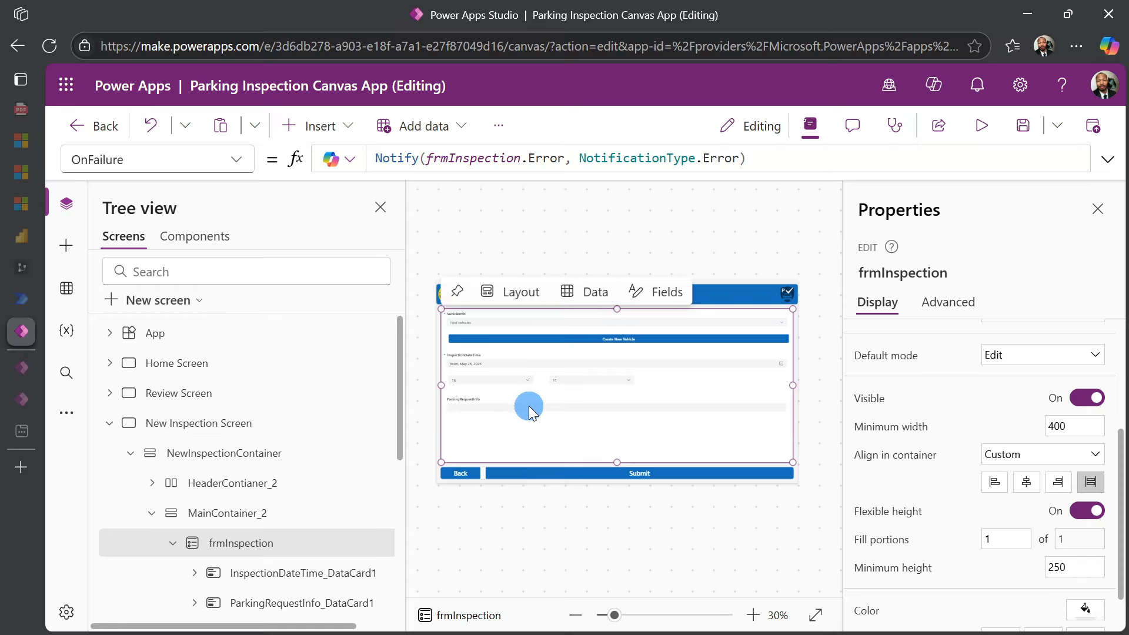
pyautogui.click(194, 363)
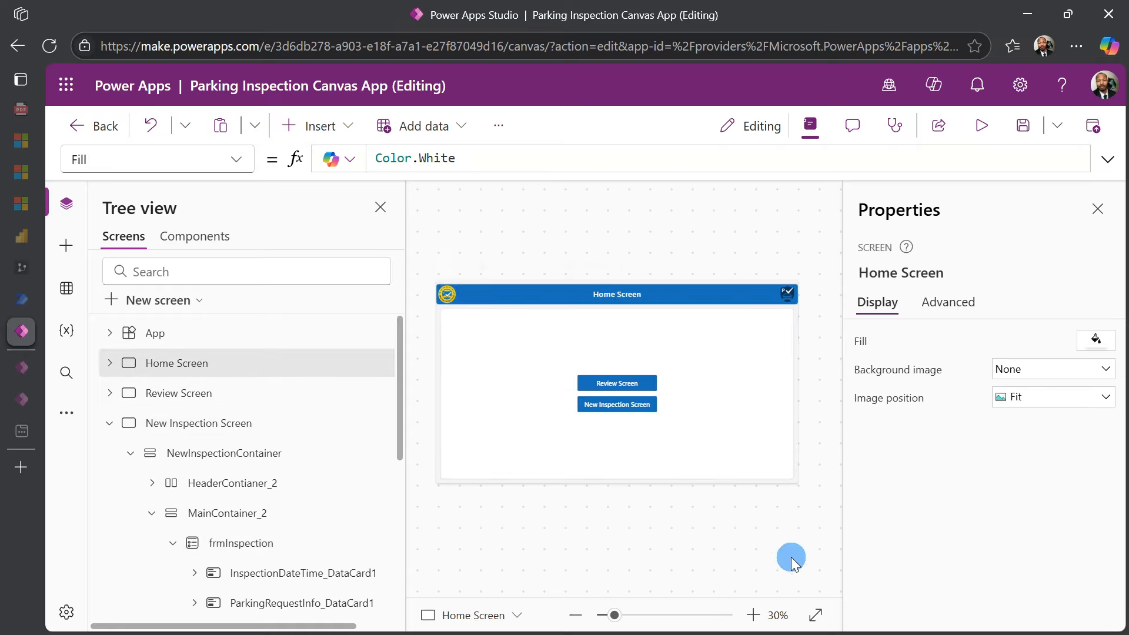
pyautogui.click(753, 615)
pyautogui.click(753, 615)
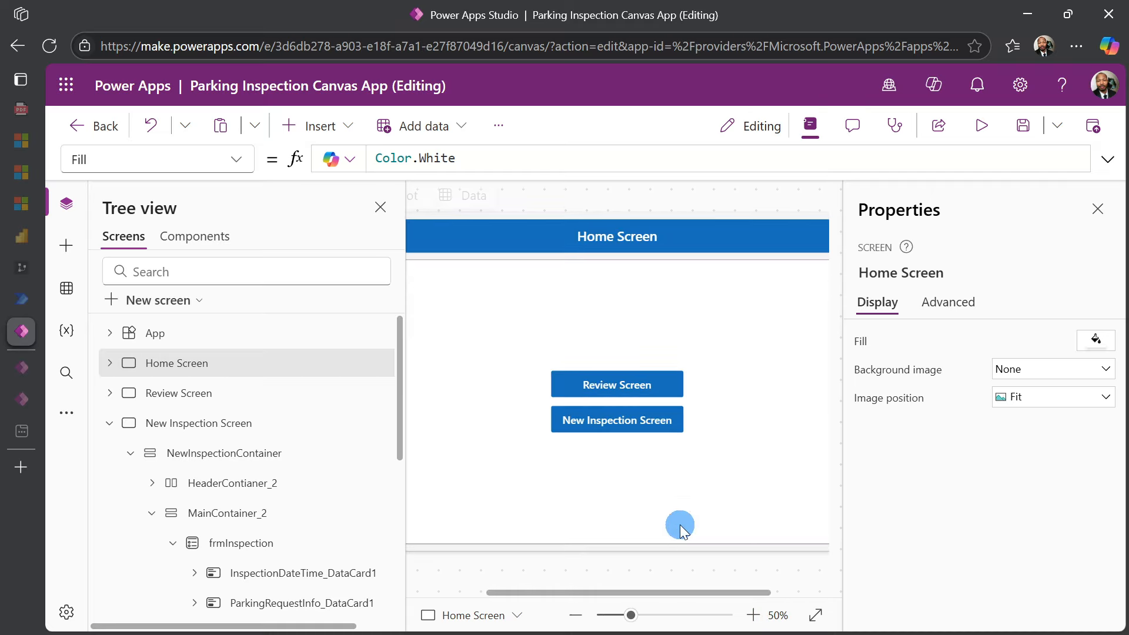
pyautogui.click(645, 418)
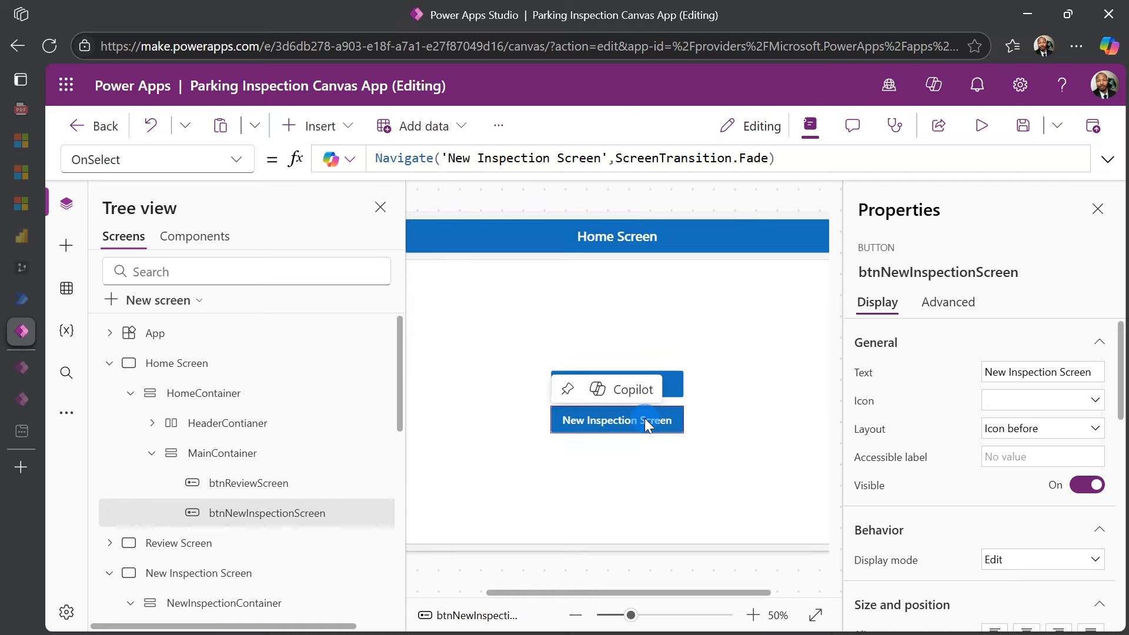
pyautogui.click(1114, 157)
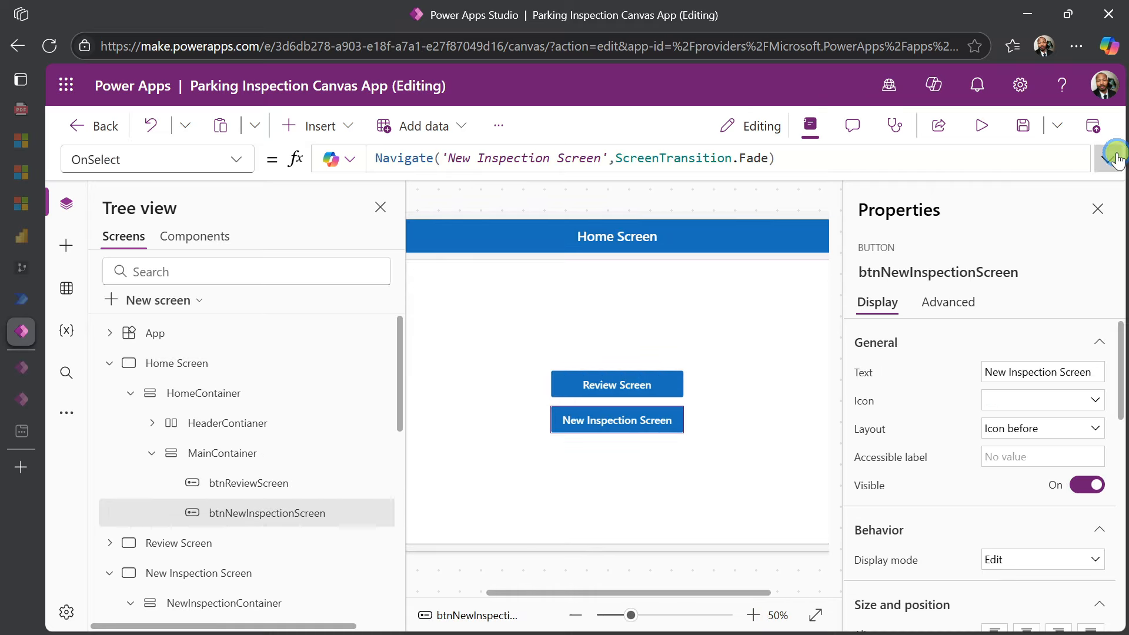
pyautogui.click(376, 160)
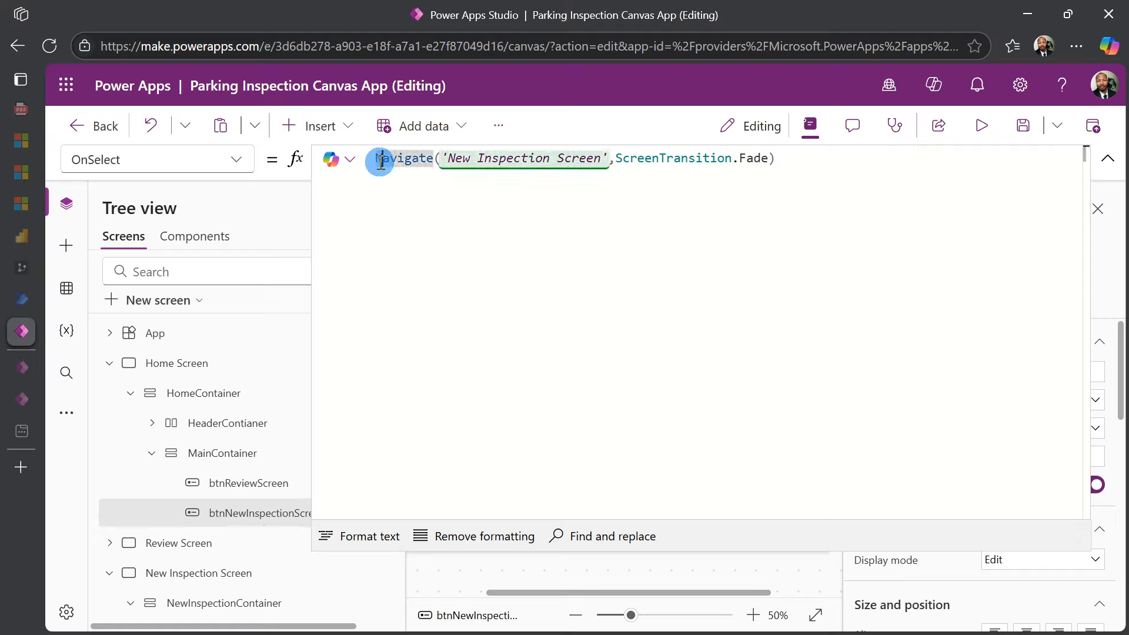
pyautogui.press('Return')
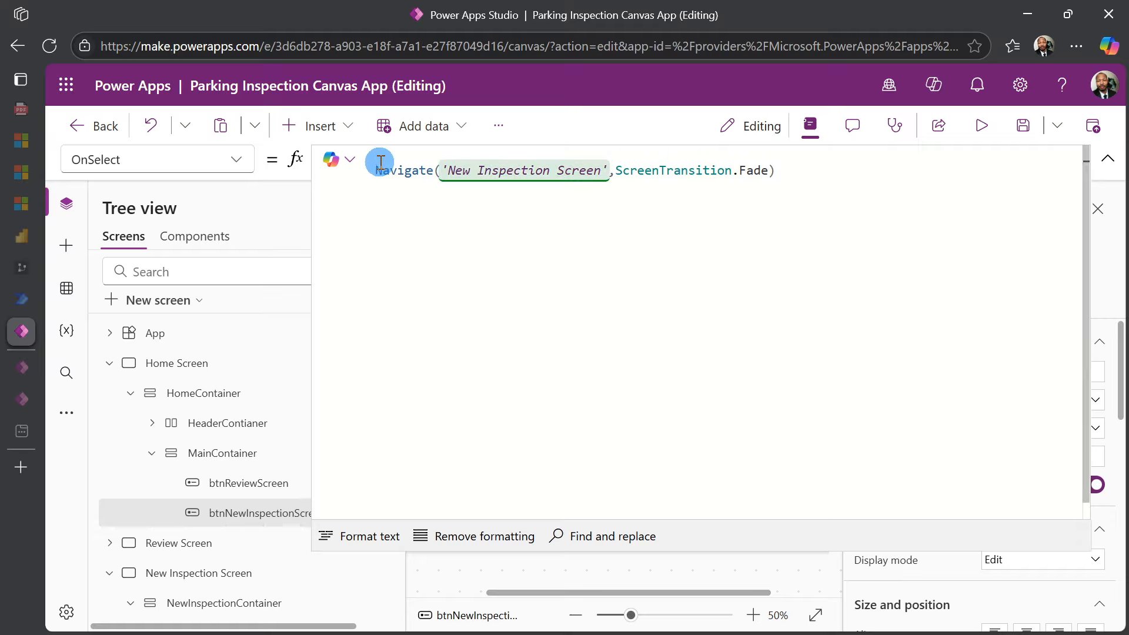
pyautogui.write('new')
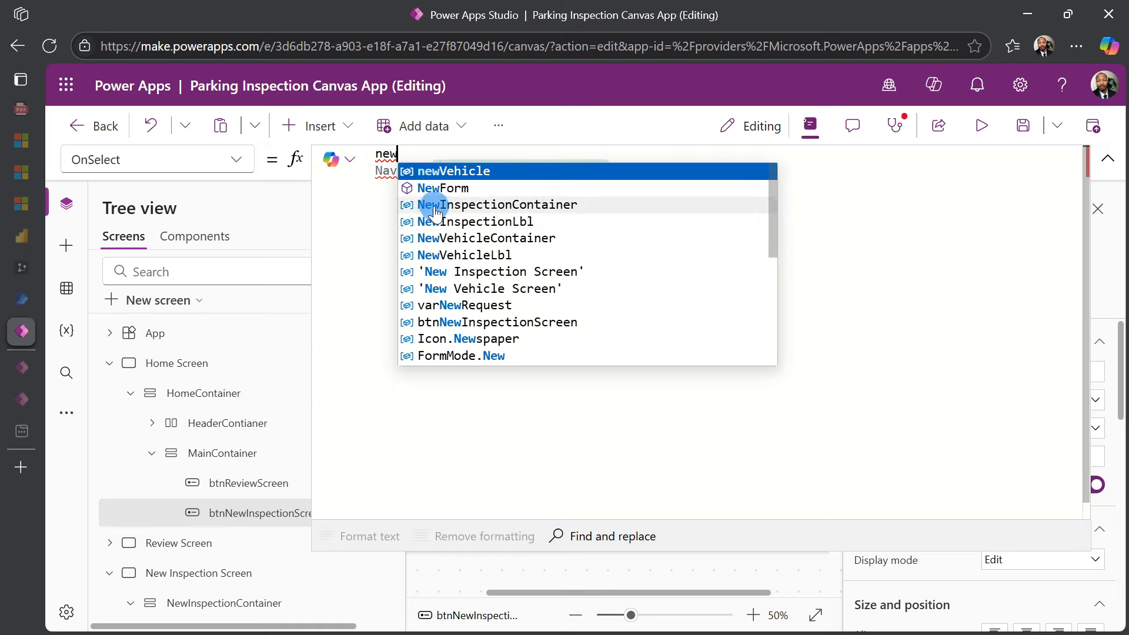
pyautogui.click(432, 187)
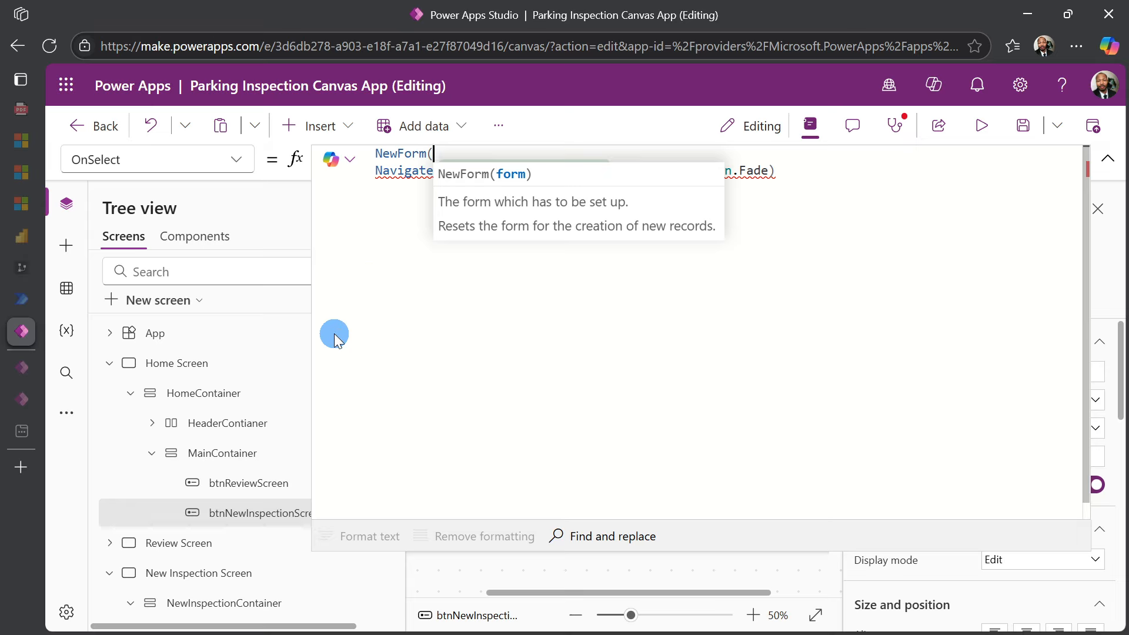
pyautogui.write('f')
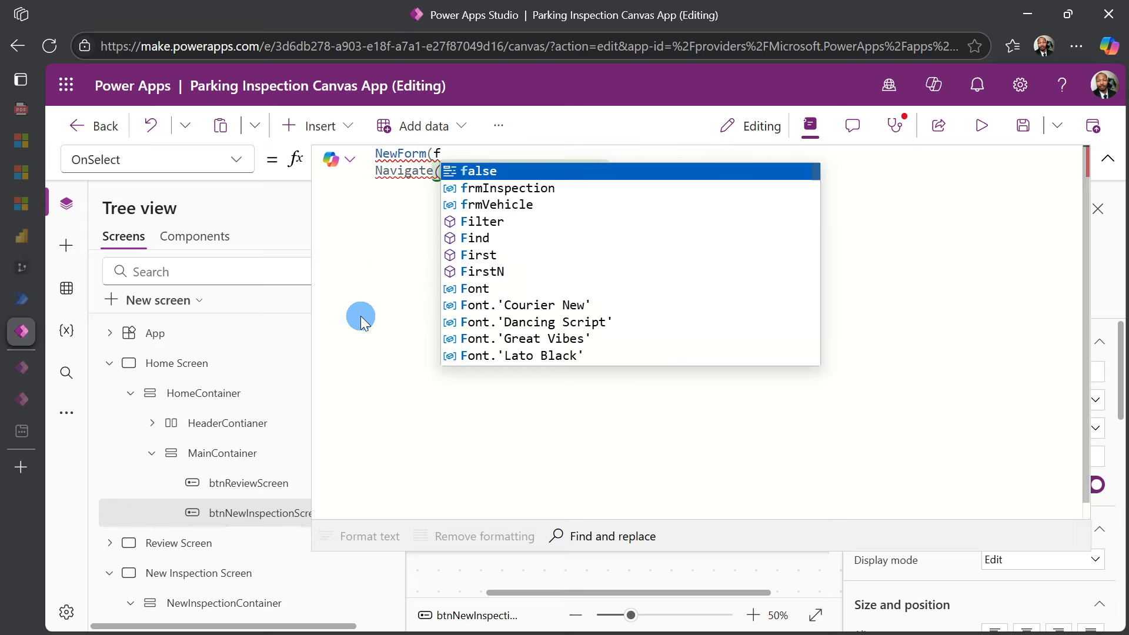
pyautogui.click(477, 188)
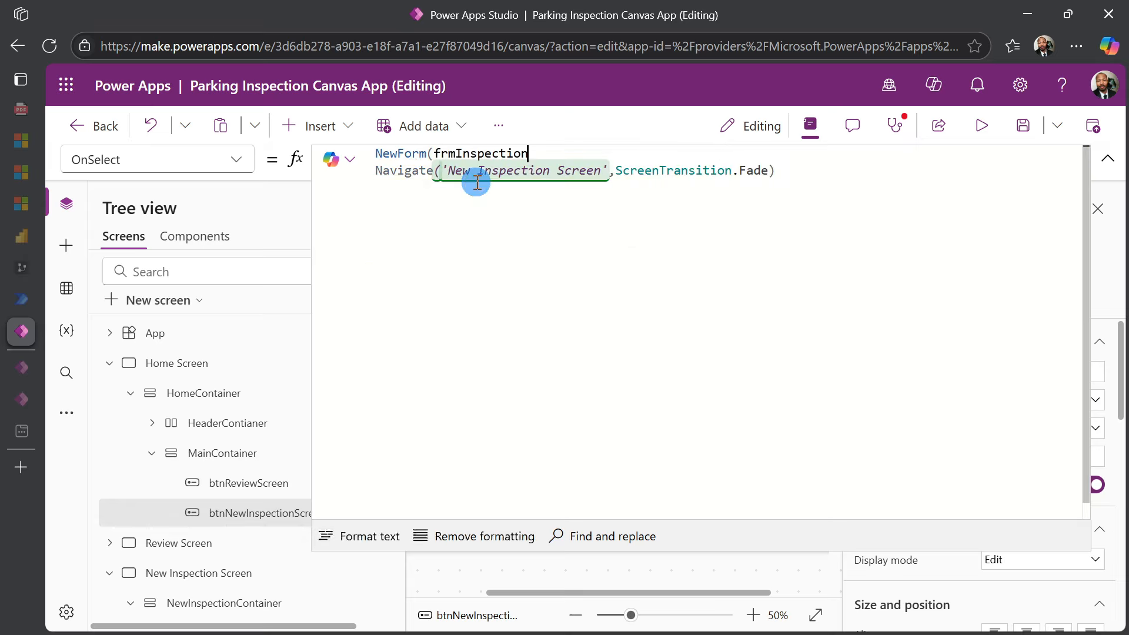
pyautogui.write(')')
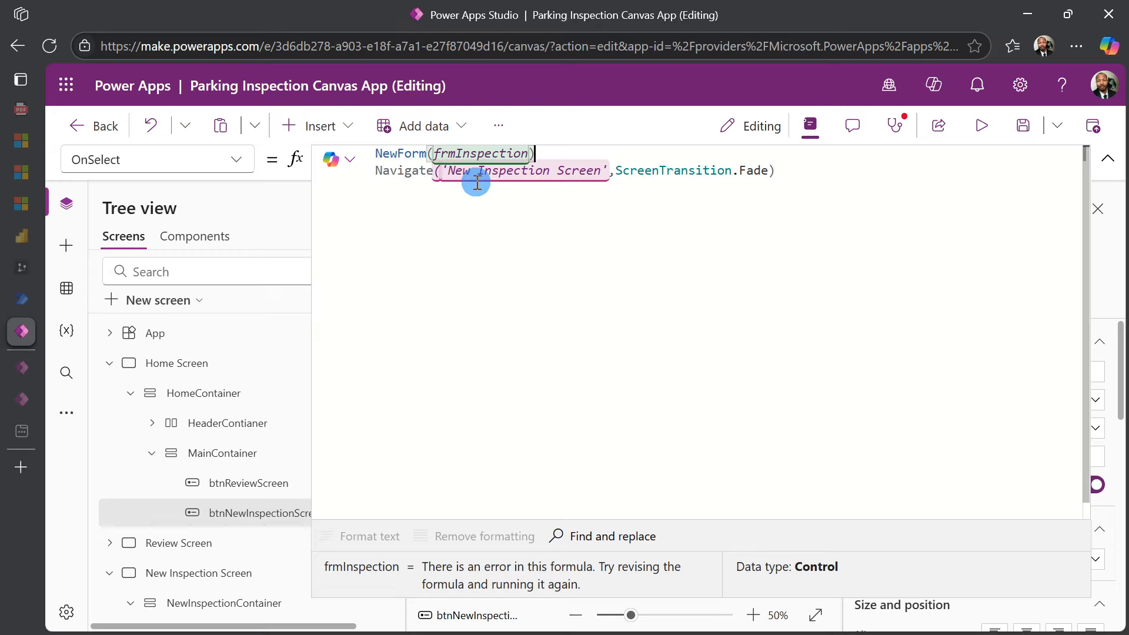
pyautogui.write(';')
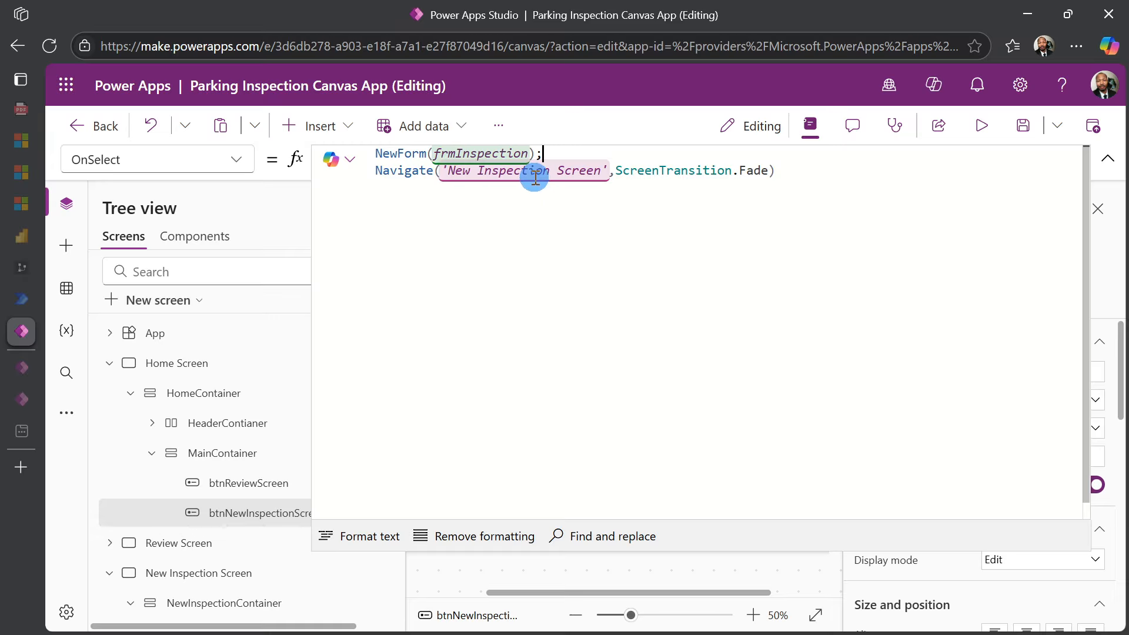
# Save the app and publish this version with the description v2.
pyautogui.click(1034, 134)
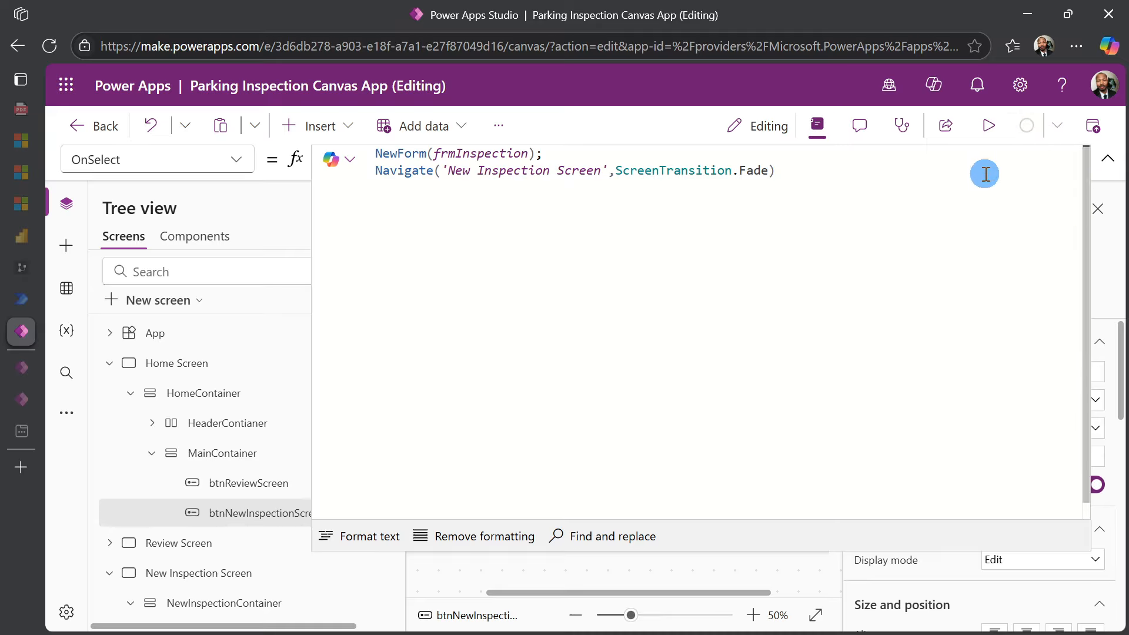
pyautogui.click(1108, 158)
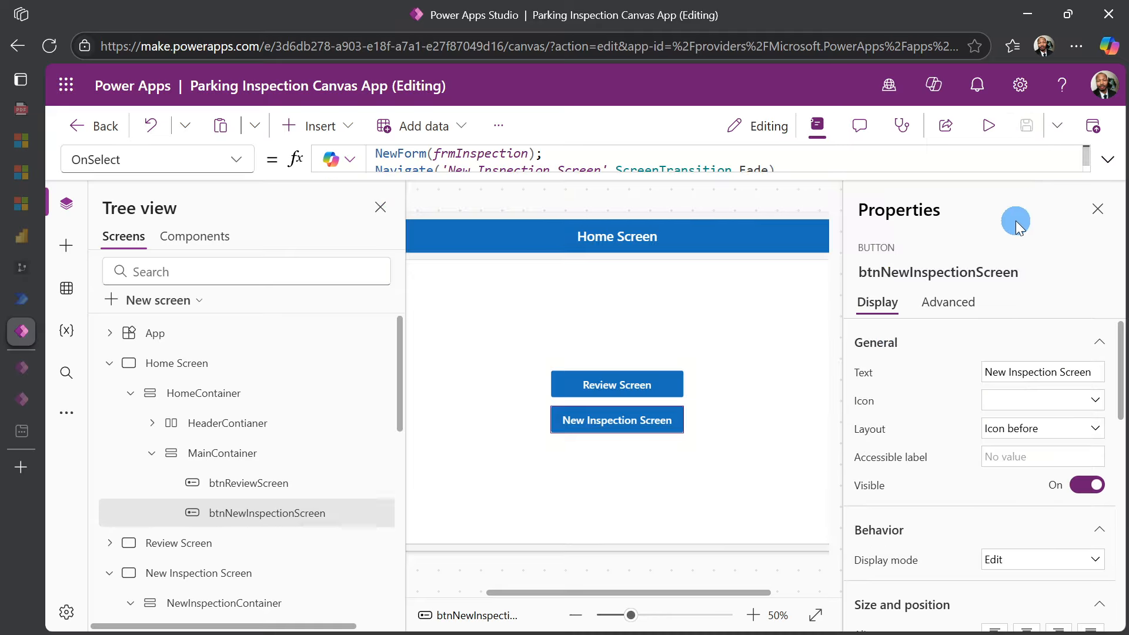
pyautogui.click(1092, 125)
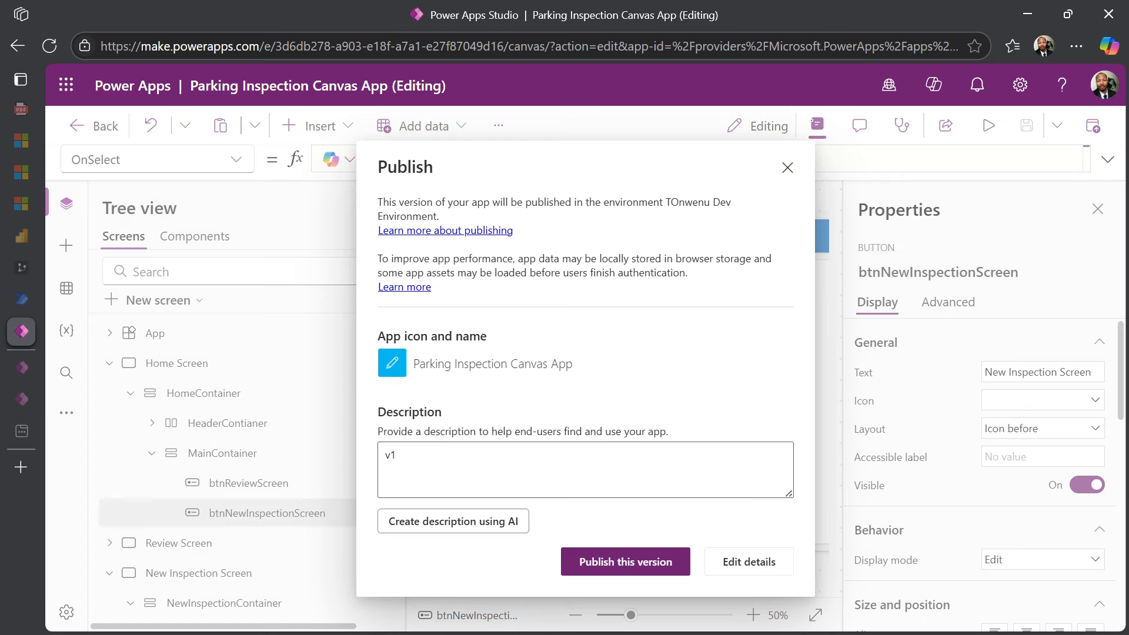
pyautogui.click(401, 460)
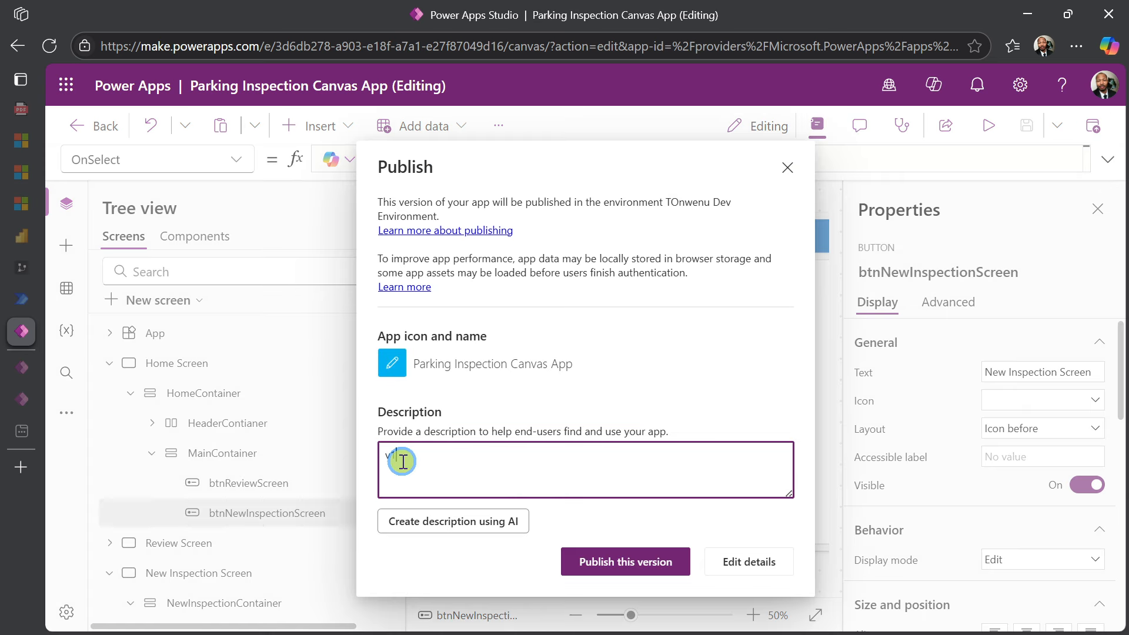
pyautogui.write('2')
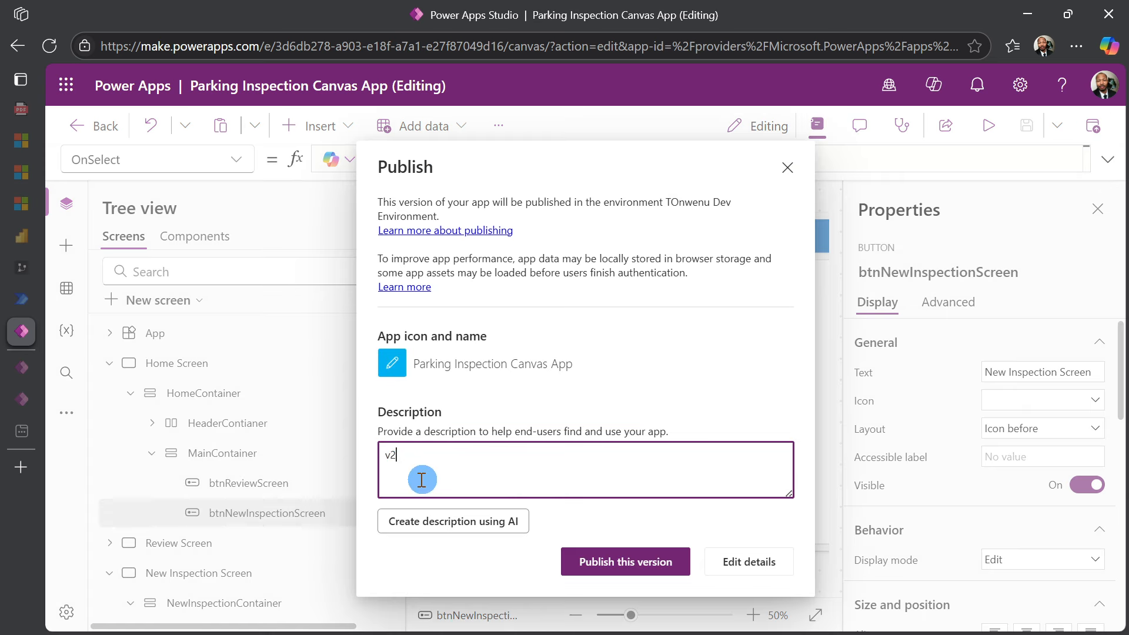
pyautogui.click(579, 556)
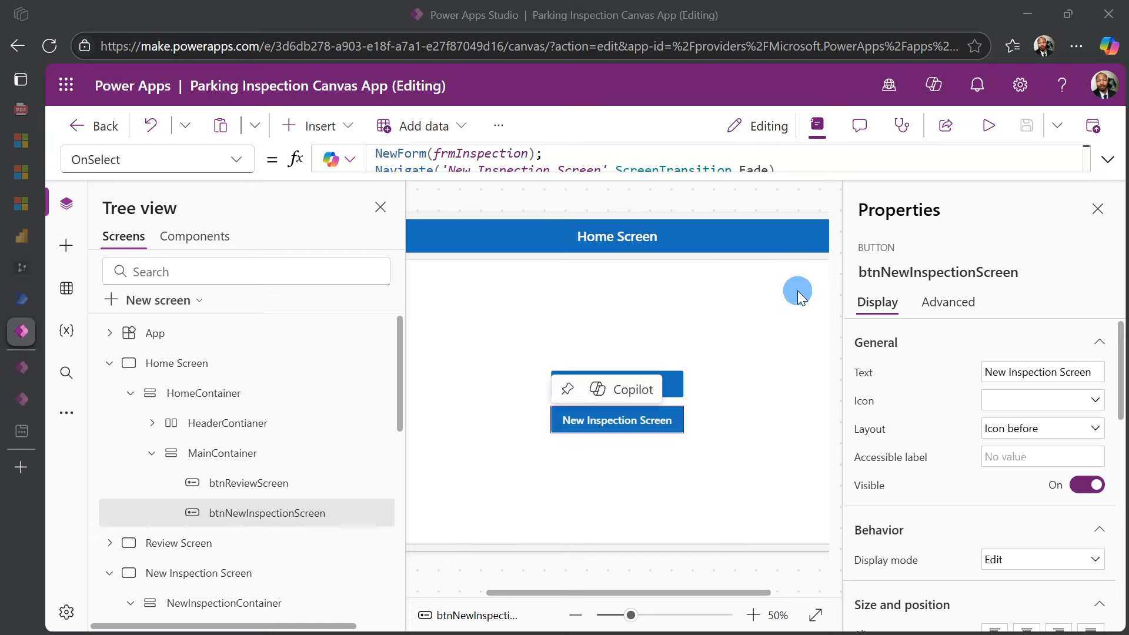
# Collapse the expanded screens in the tree view and preview the app from the Home Screen.
pyautogui.click(110, 363)
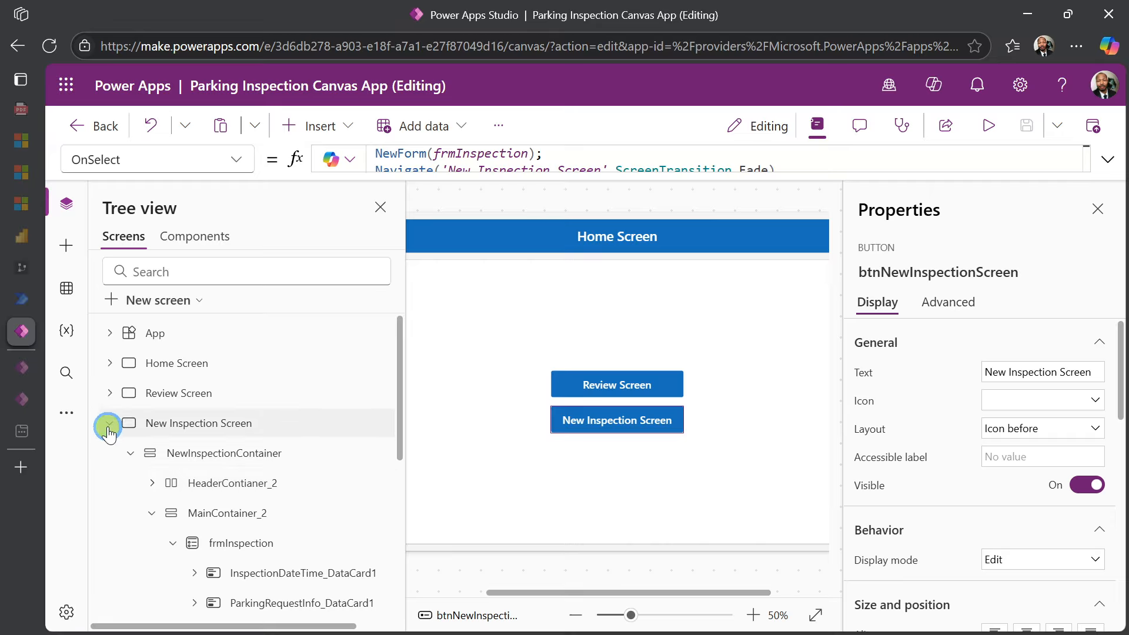
pyautogui.click(110, 423)
pyautogui.click(109, 453)
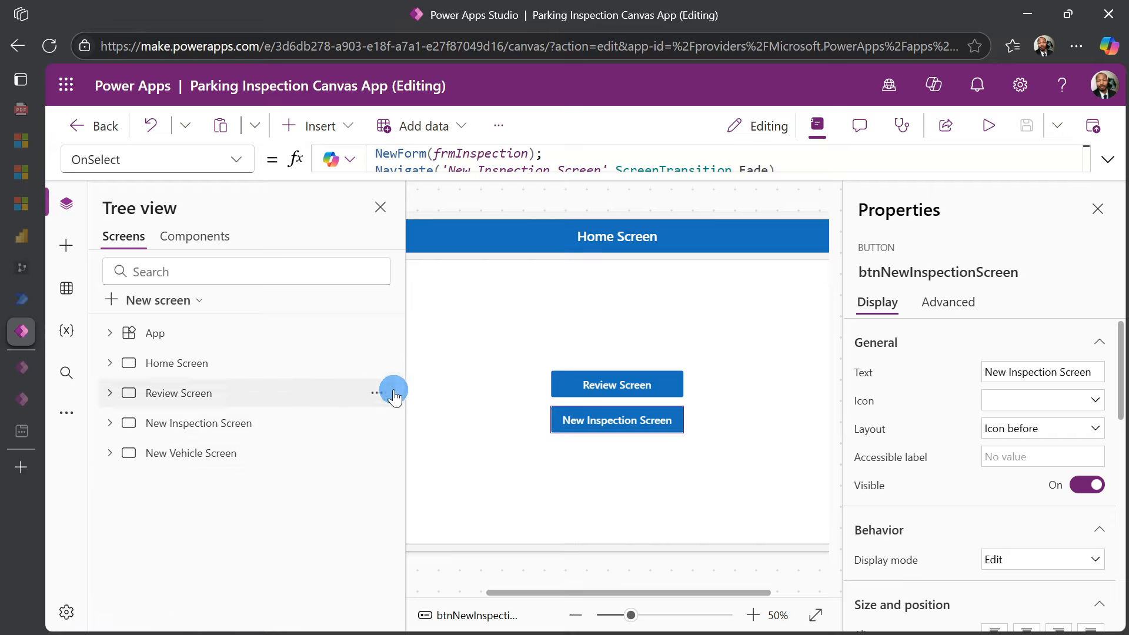
pyautogui.click(988, 126)
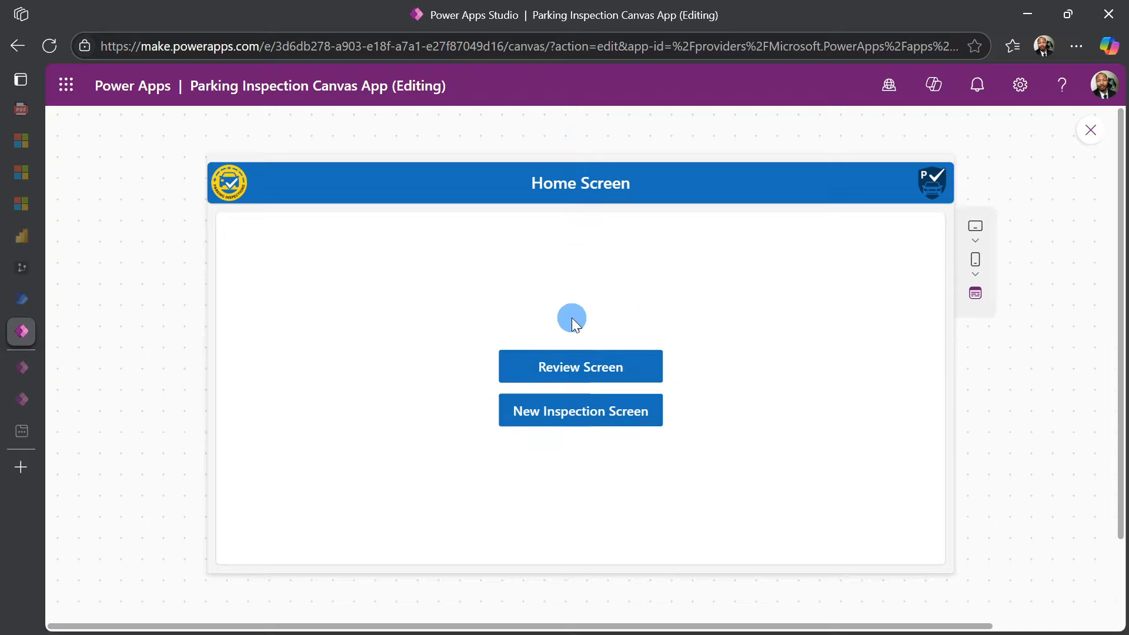
# Check the existing inspections on the Review Screen, return home and submit a new inspection for vehicle ABC 123X.
pyautogui.click(572, 368)
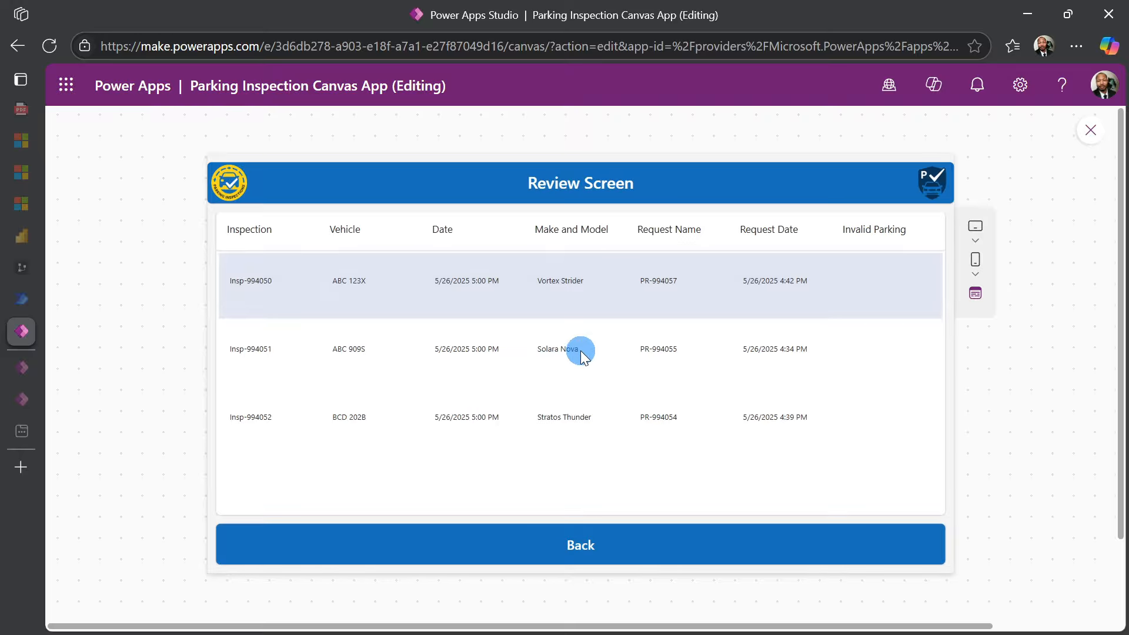
pyautogui.click(583, 555)
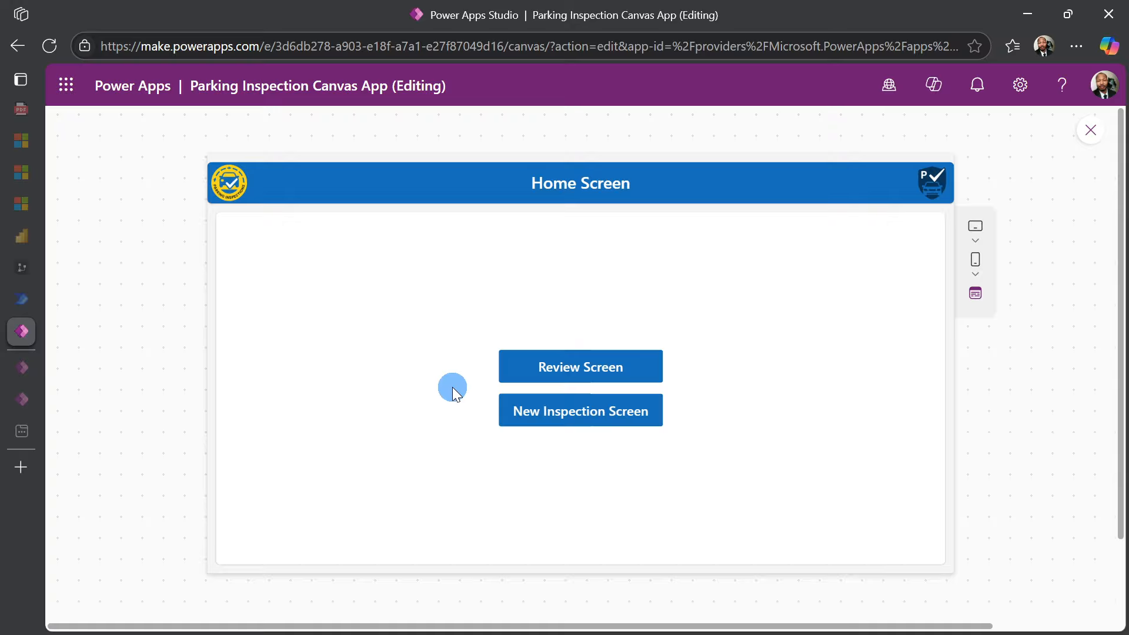
pyautogui.click(522, 416)
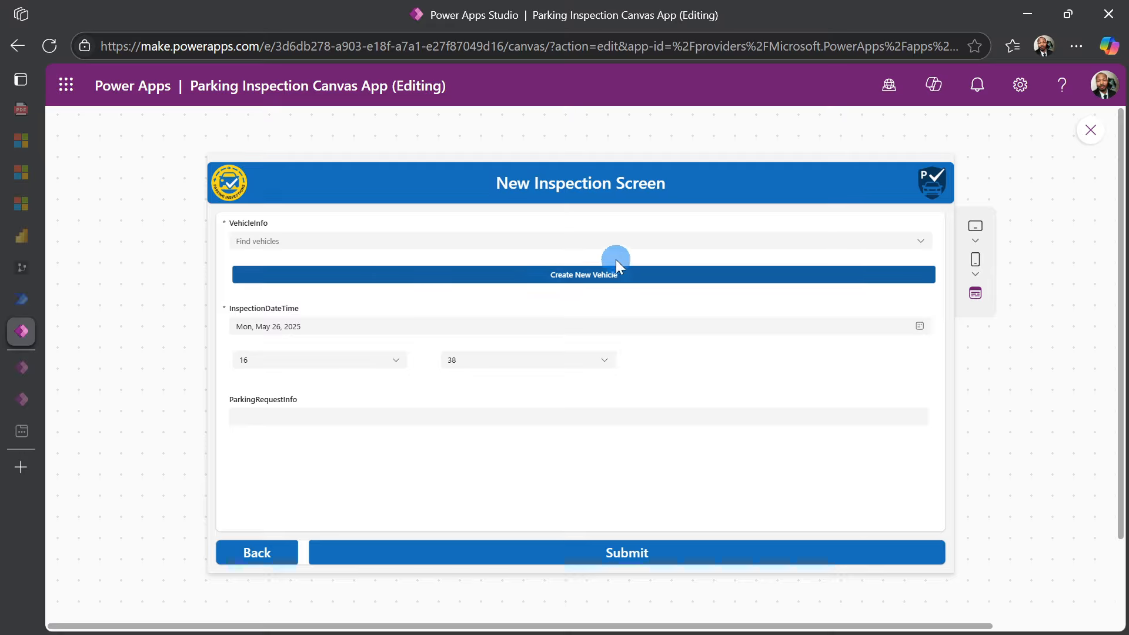
pyautogui.click(918, 242)
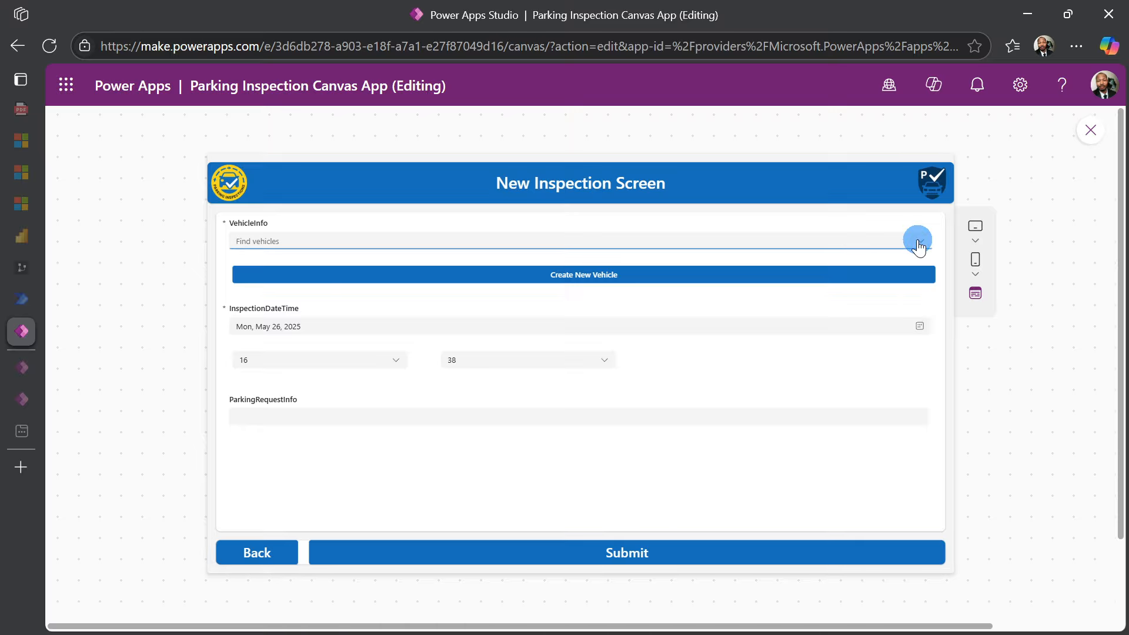
pyautogui.click(918, 242)
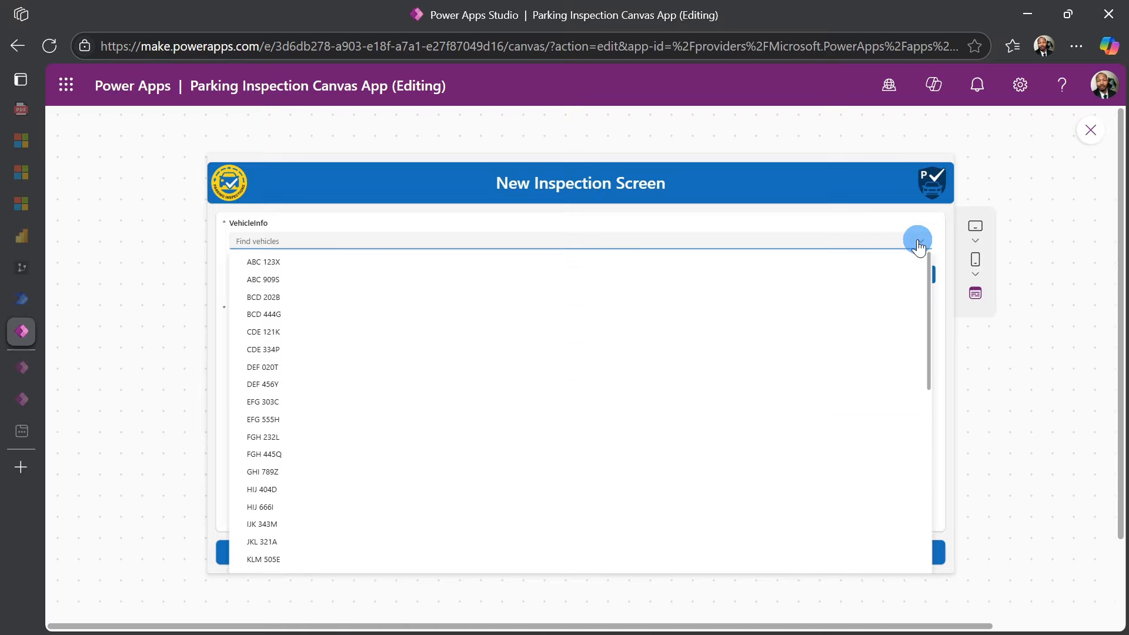
pyautogui.click(271, 263)
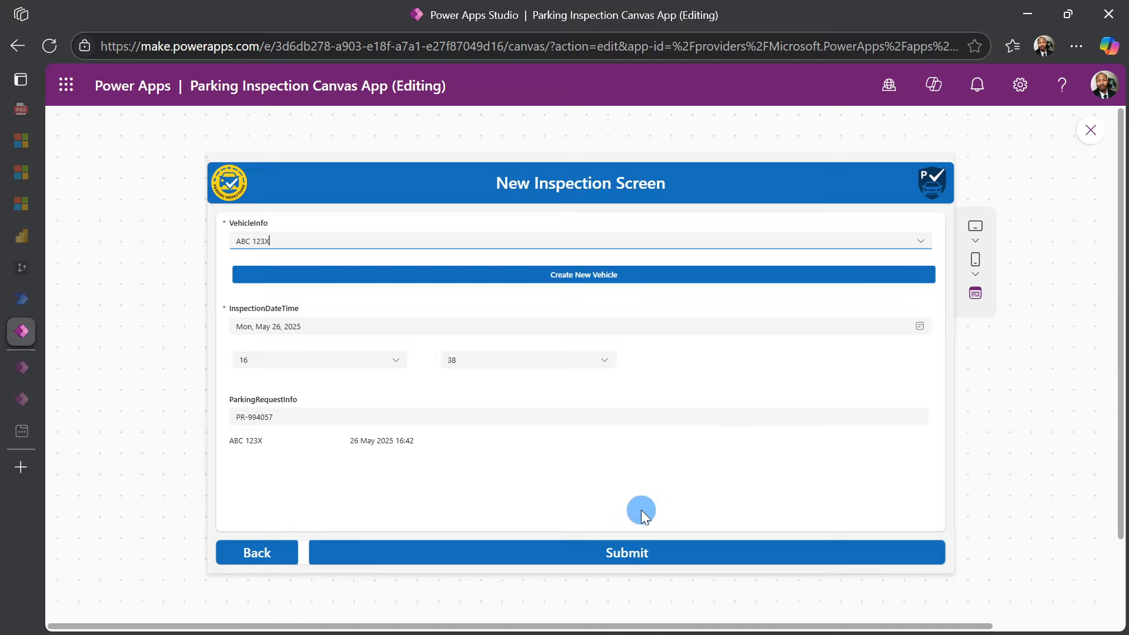
pyautogui.click(628, 552)
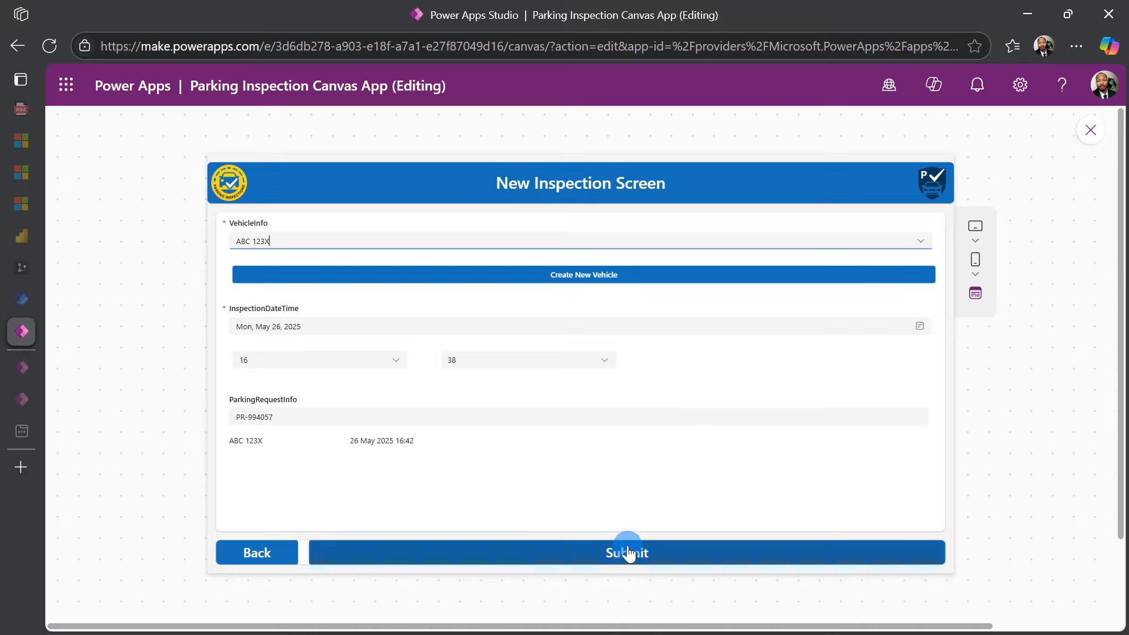
pyautogui.click(628, 548)
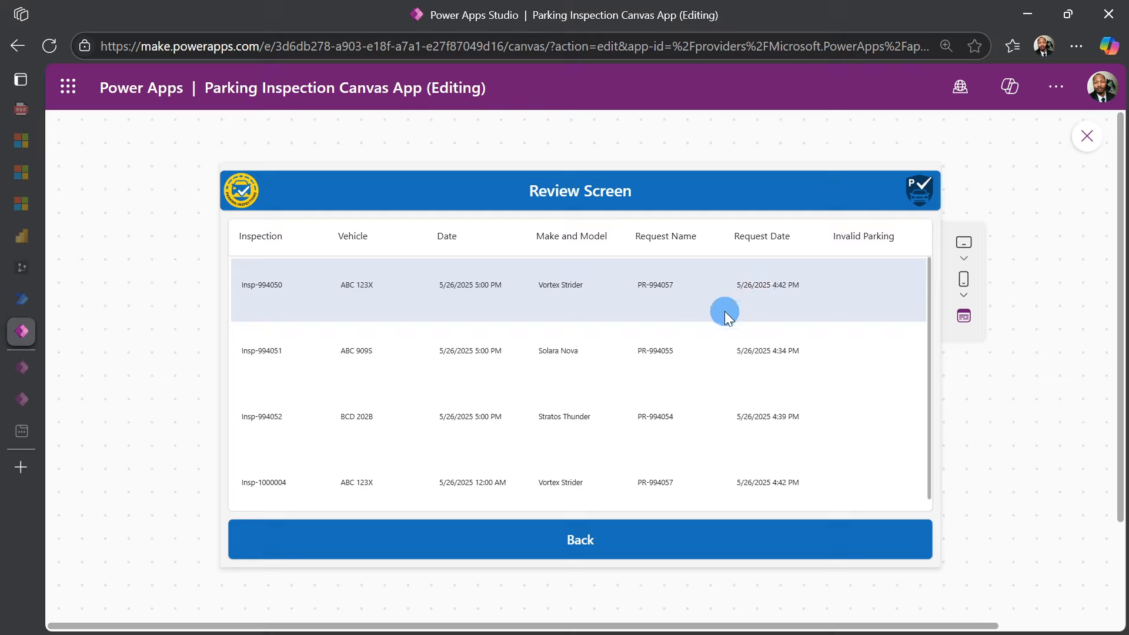
# Return to the New Inspection Screen and create and save a new vehicle named FRE 889S with make Solano and model Vesper.
pyautogui.click(581, 548)
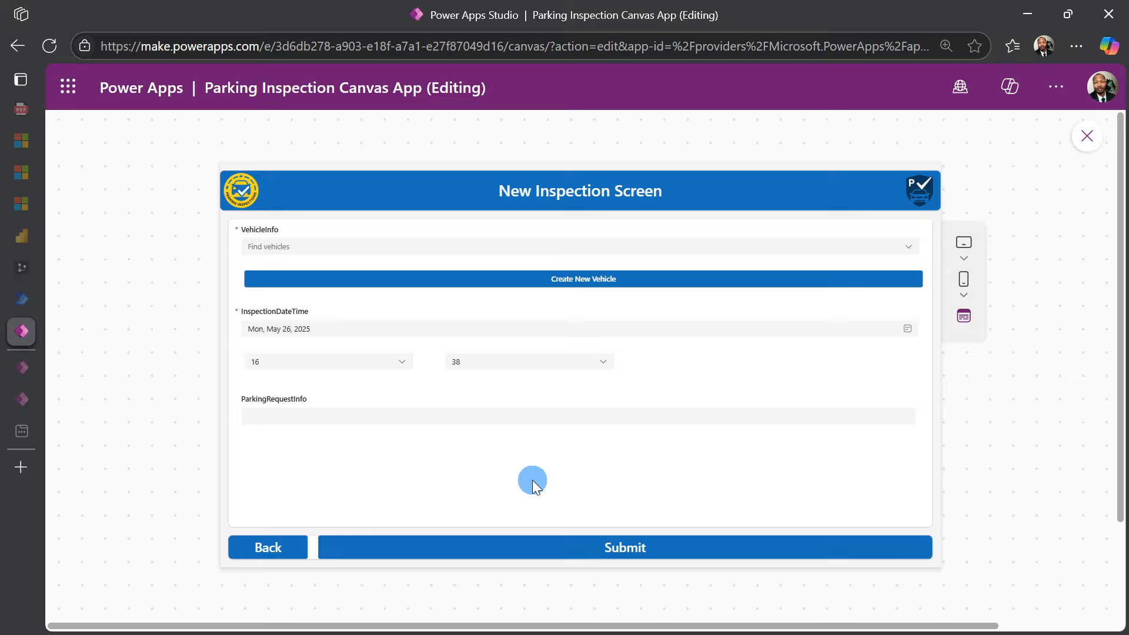
pyautogui.click(558, 280)
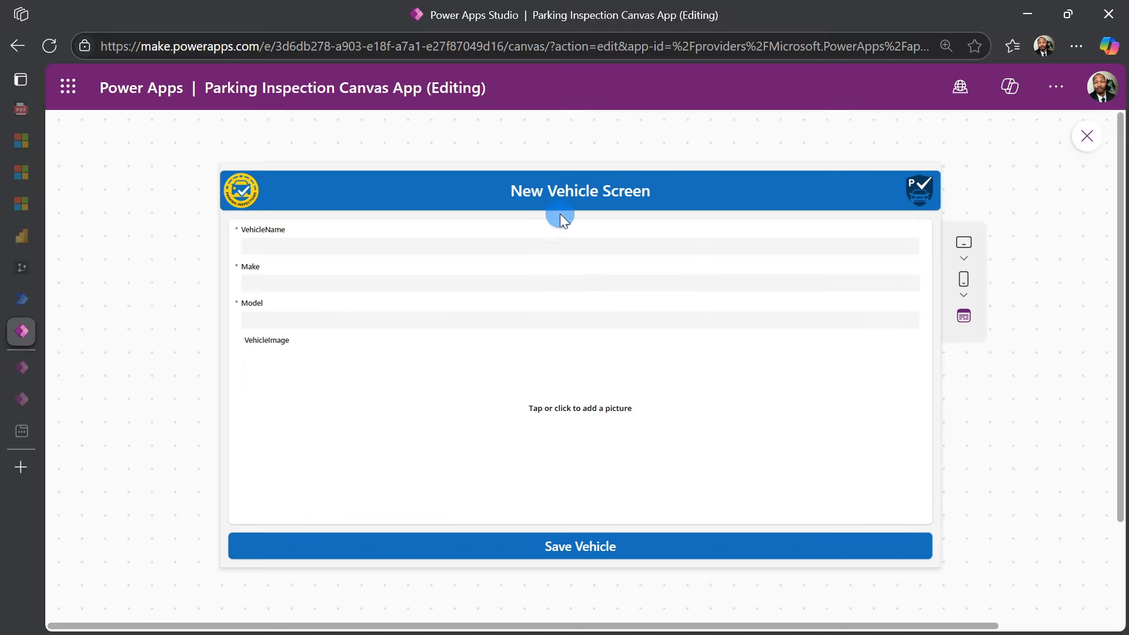
pyautogui.click(416, 248)
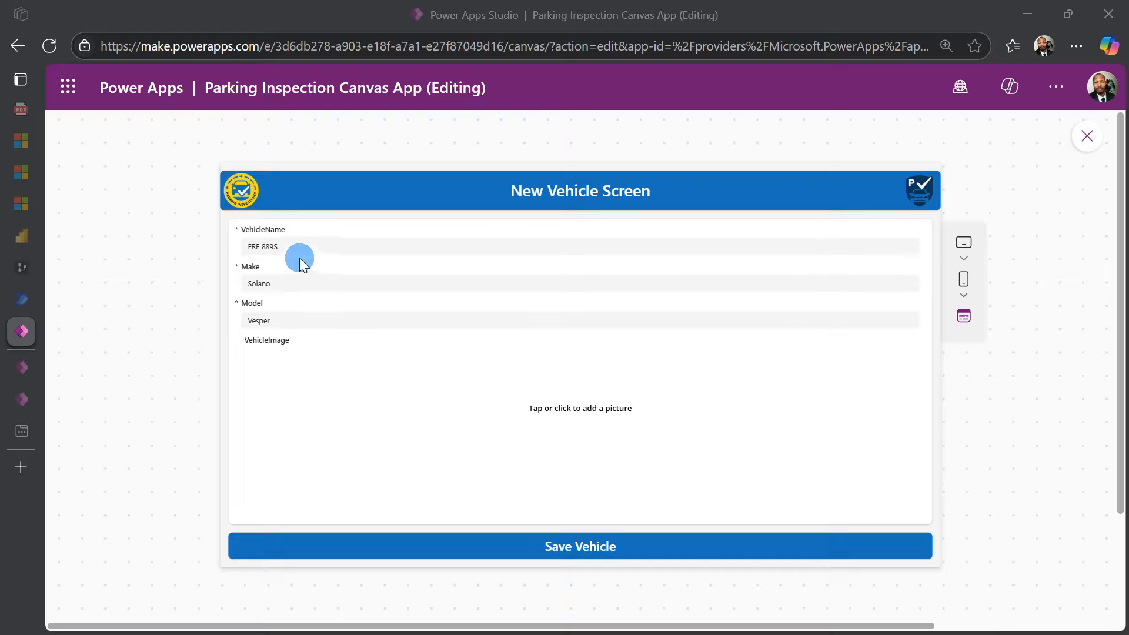
pyautogui.doubleClick(263, 322)
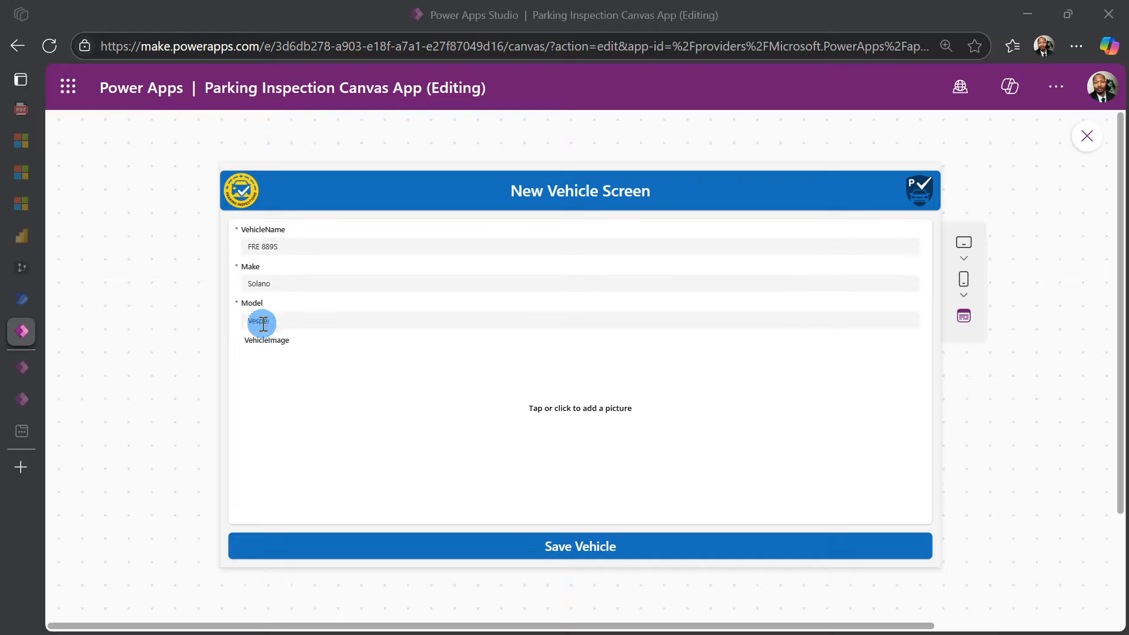
pyautogui.doubleClick(279, 252)
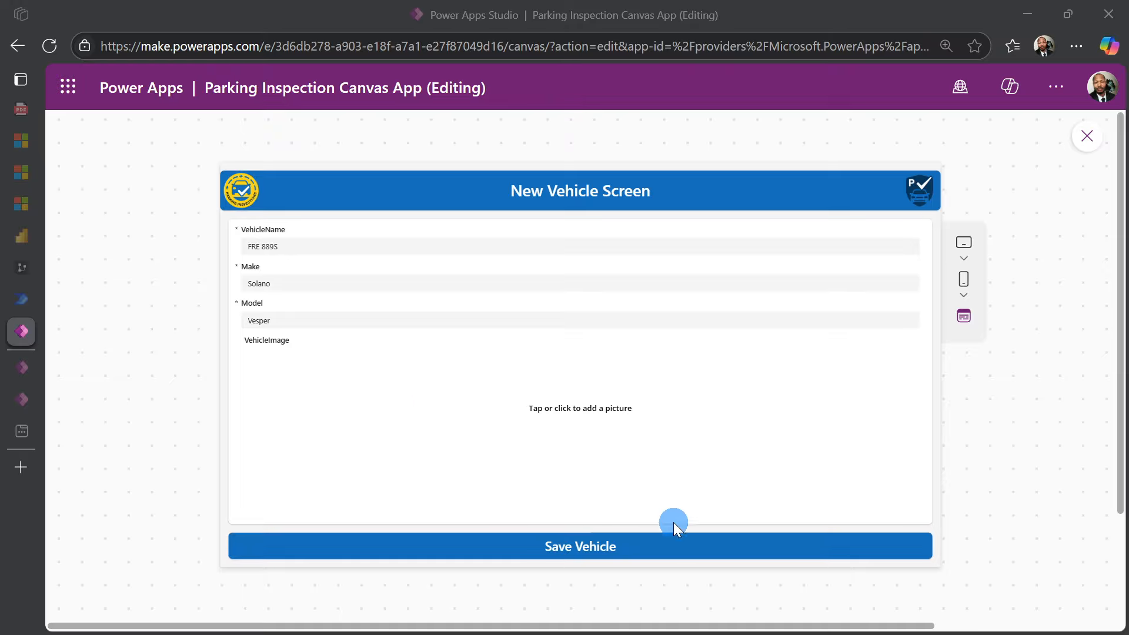
pyautogui.click(647, 550)
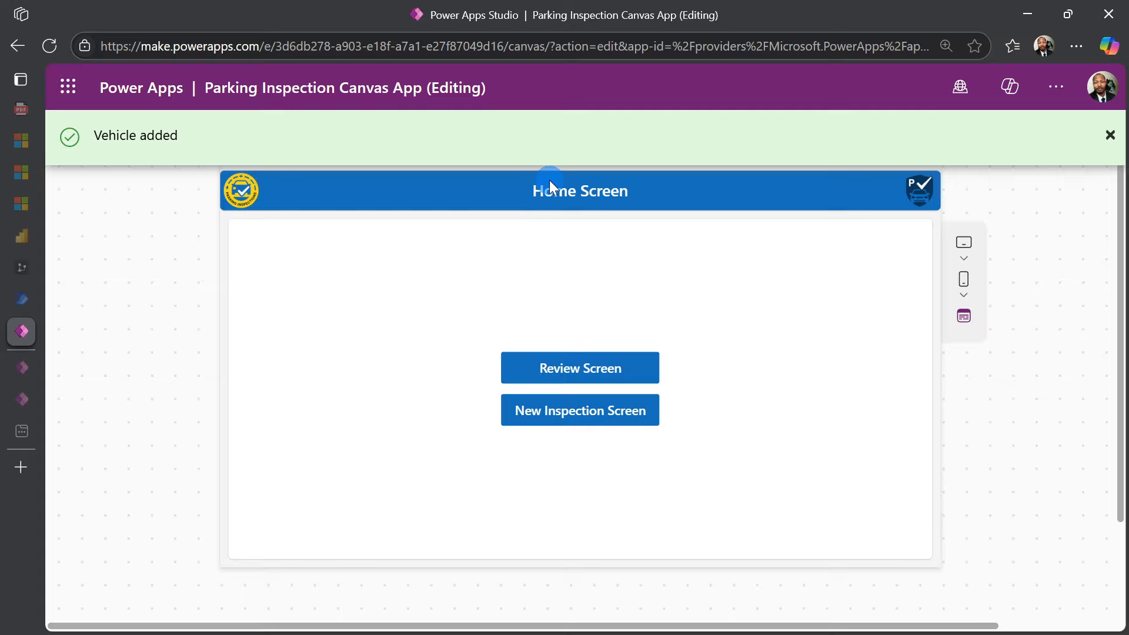
pyautogui.click(548, 419)
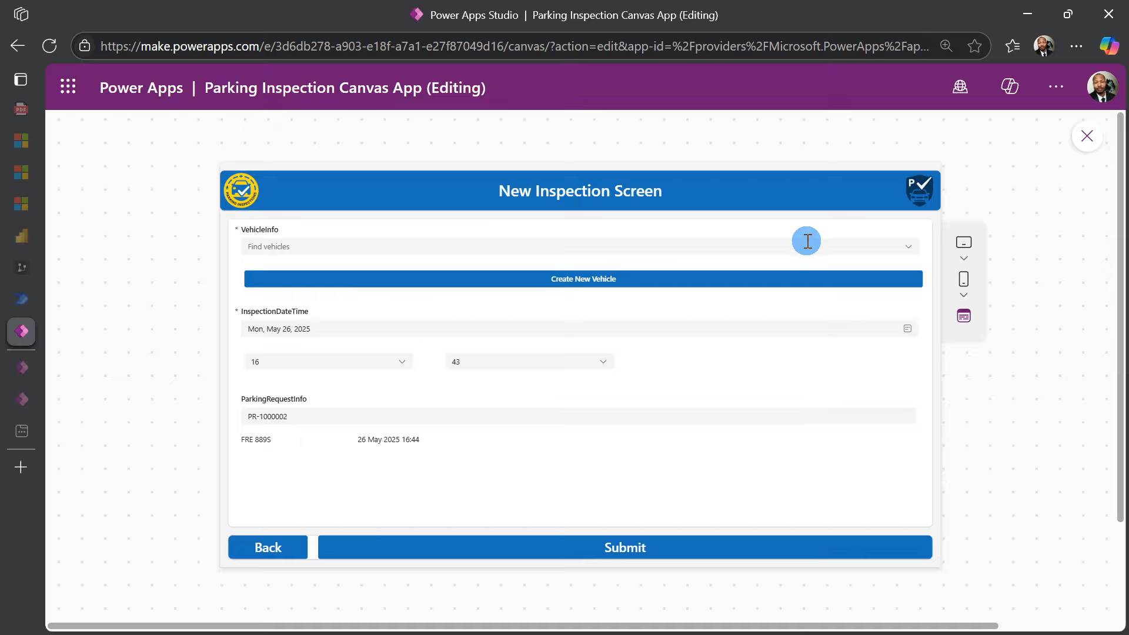
pyautogui.click(901, 244)
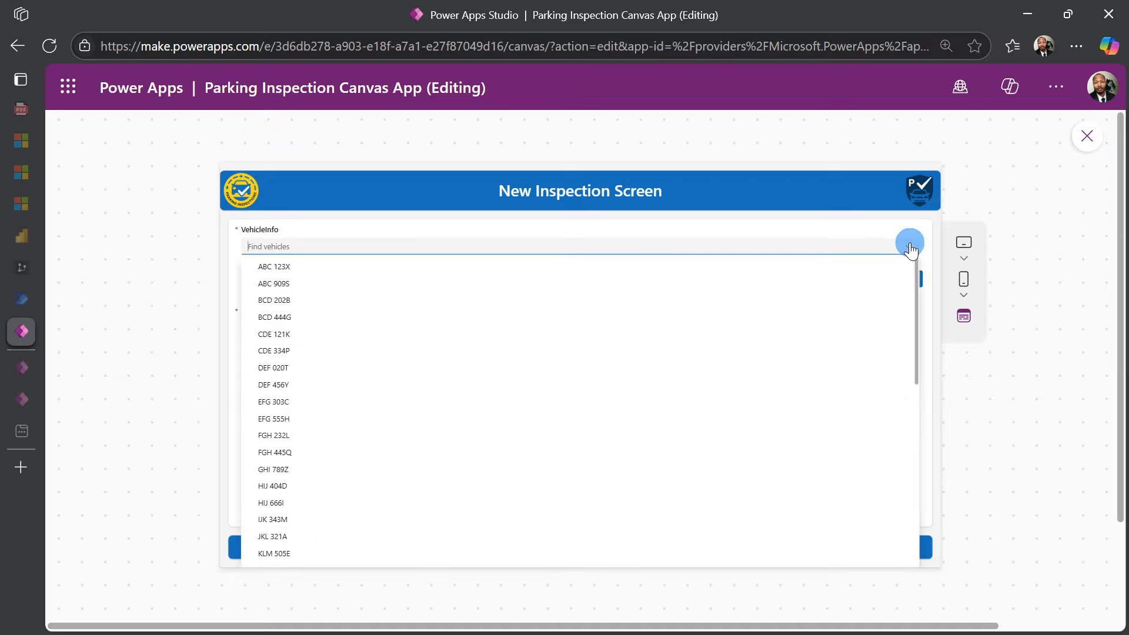
pyautogui.scroll(-10, 467, 422)
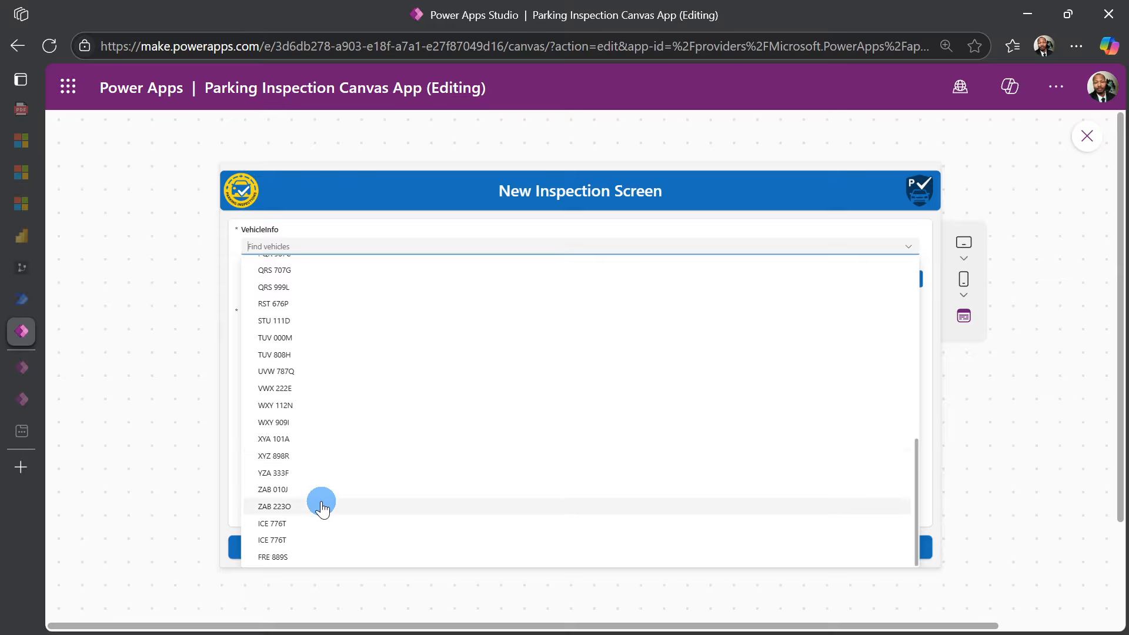
pyautogui.click(285, 556)
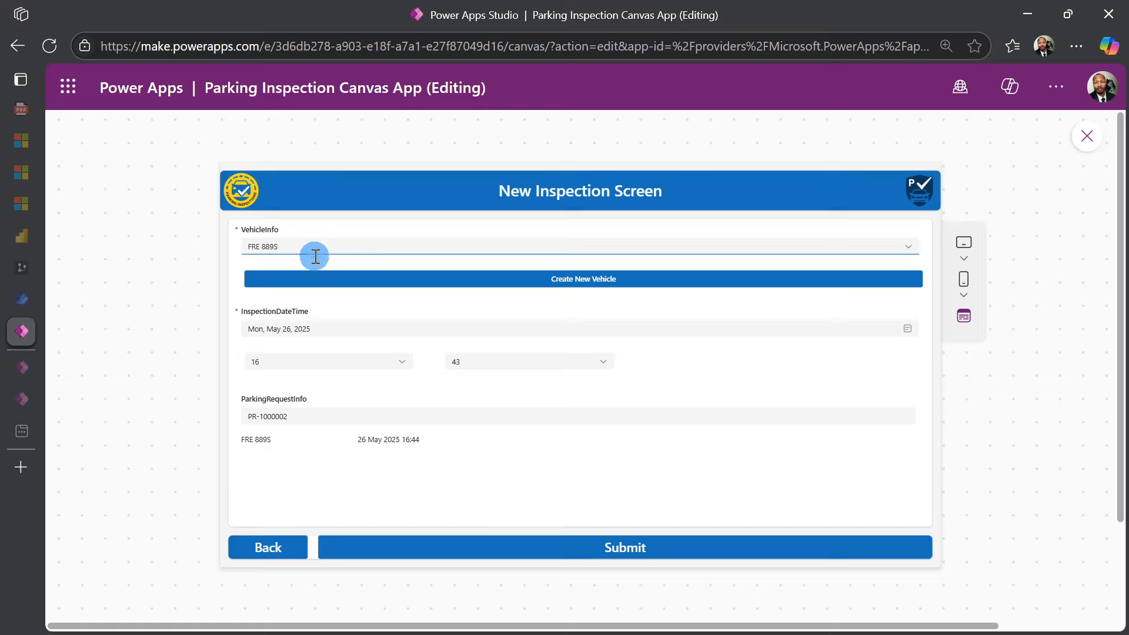
pyautogui.click(628, 552)
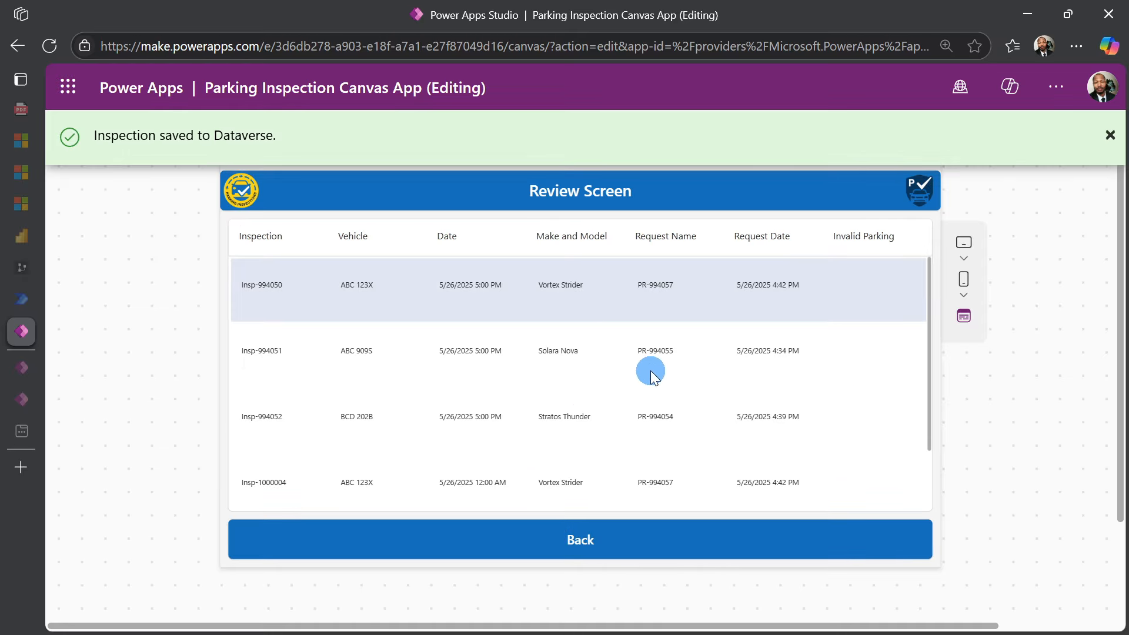
pyautogui.scroll(-2, 651, 371)
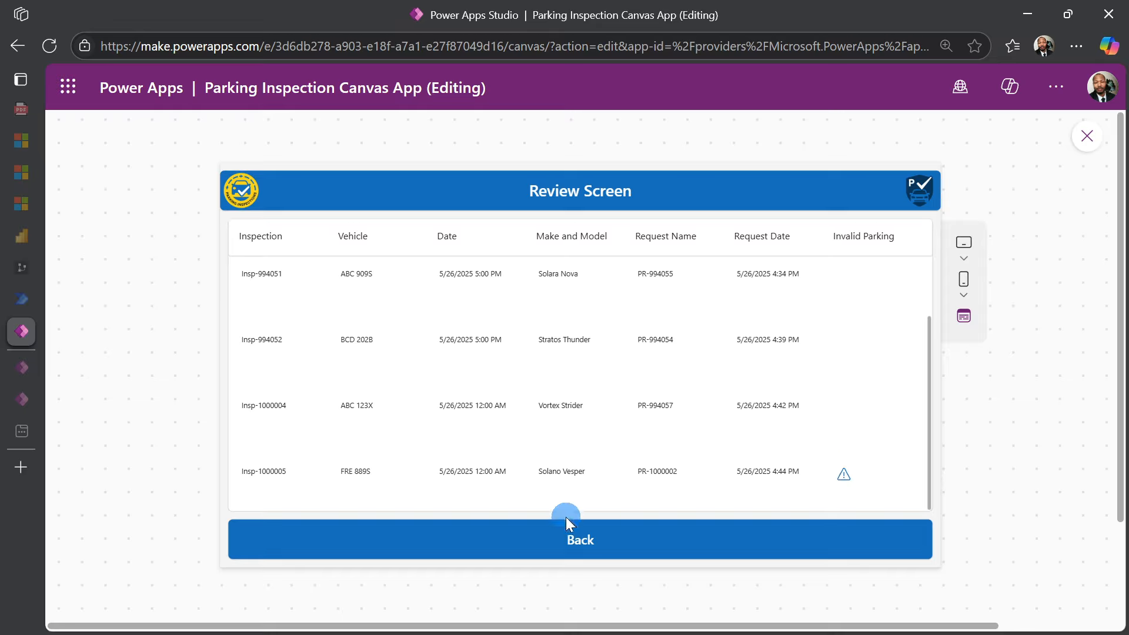
pyautogui.click(565, 539)
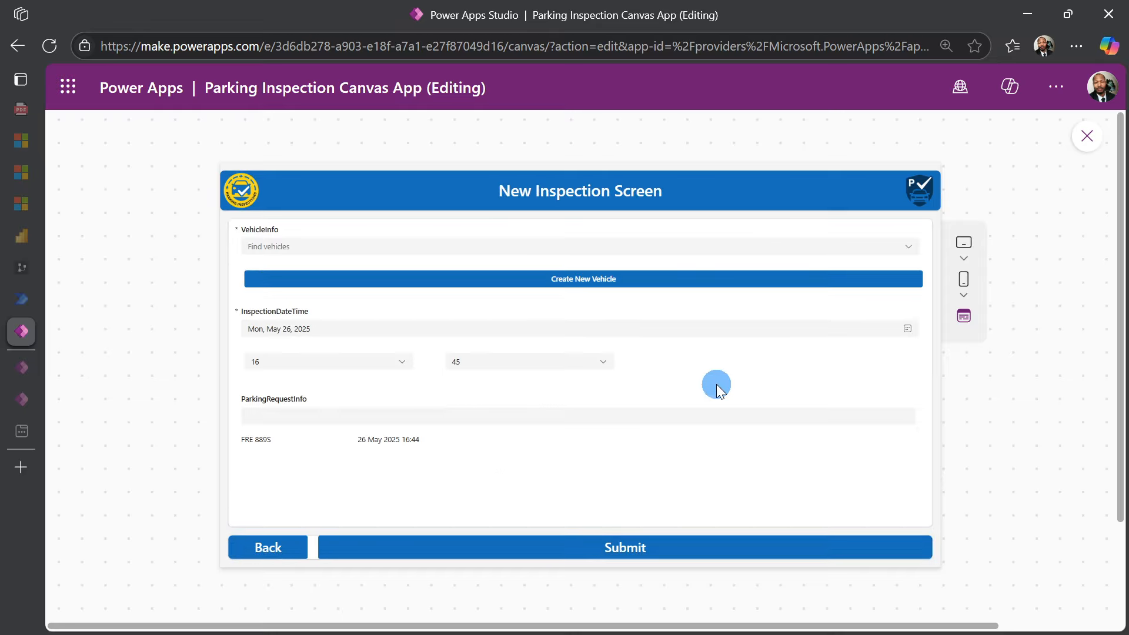